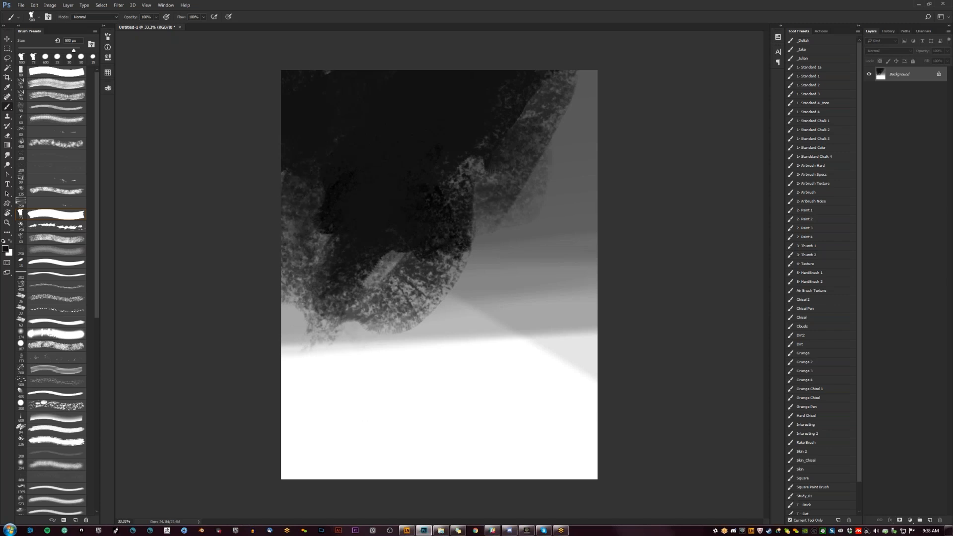
- Cover the upper canvas and lower part with dark textured strokes in sampled tones, enlarging the brush to 1400 px
left_click(353, 328, "alt")
left_click(329, 174, "alt")
mouse_move(322, 199)
left_mouse_down()
mouse_move(320, 285)
mouse_move(437, 178)
mouse_move(495, 154)
left_mouse_up()
key("bracketright")
left_click_drag(541, 115, 551, 199)
left_click_drag(571, 131, 554, 228)
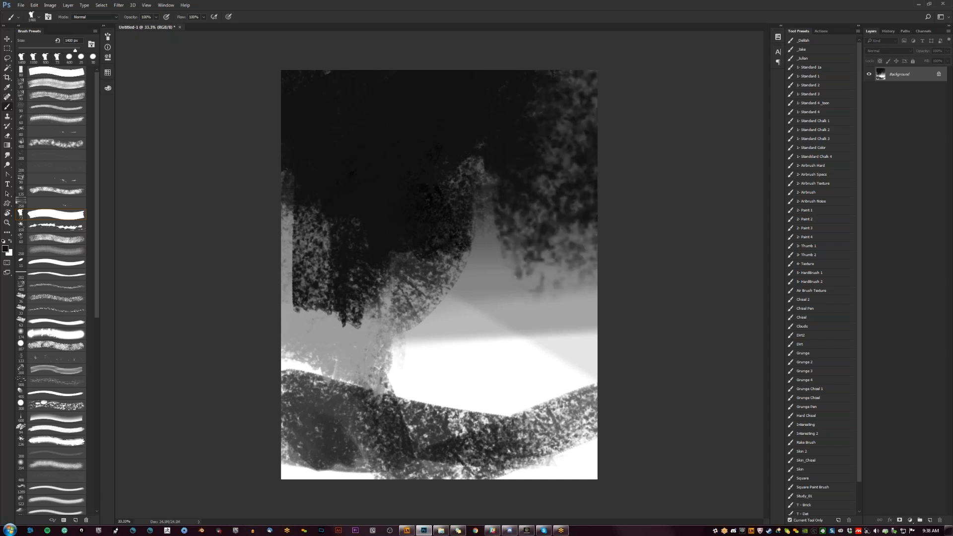
mouse_move(492, 268)
left_mouse_down()
mouse_move(544, 323)
mouse_move(480, 373)
mouse_move(347, 358)
mouse_move(323, 313)
left_mouse_up()
- Scatter sampled white specks along the canvas's bottom edge with a speckled brush, and undo the last stroke
left_click(56, 405)
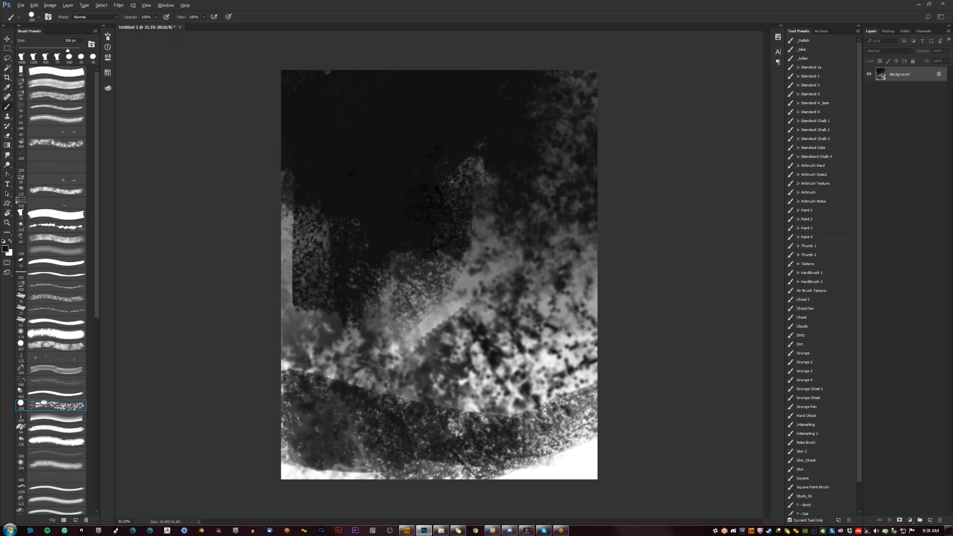
left_click(304, 473, "alt")
mouse_move(290, 474)
left_mouse_down()
mouse_move(660, 462)
mouse_move(262, 484)
mouse_move(547, 453)
left_mouse_up()
key("ctrl+z")
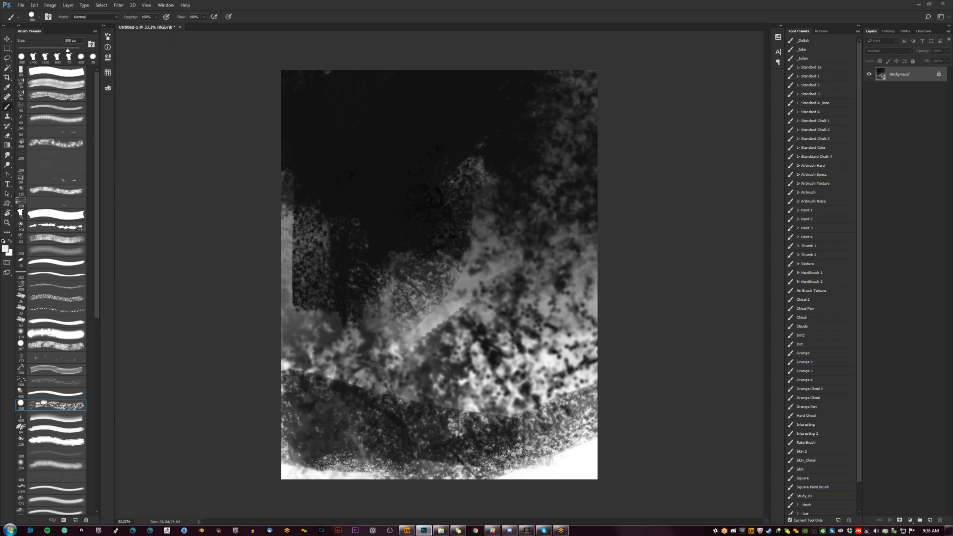
- Switch to Chrome, go to facebook.com, and shrink the browser into a floating window over the painting
left_click(477, 531)
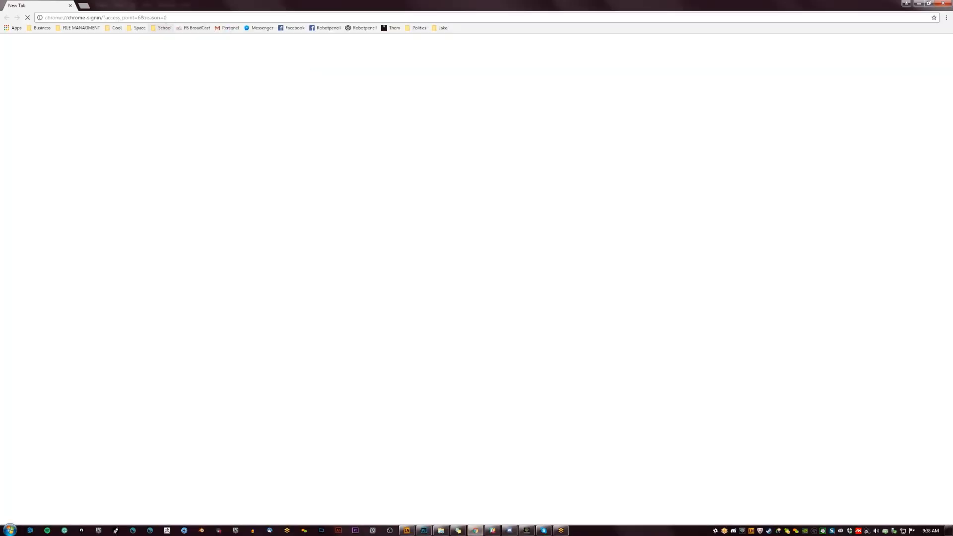
type("facebook.com")
key("Return")
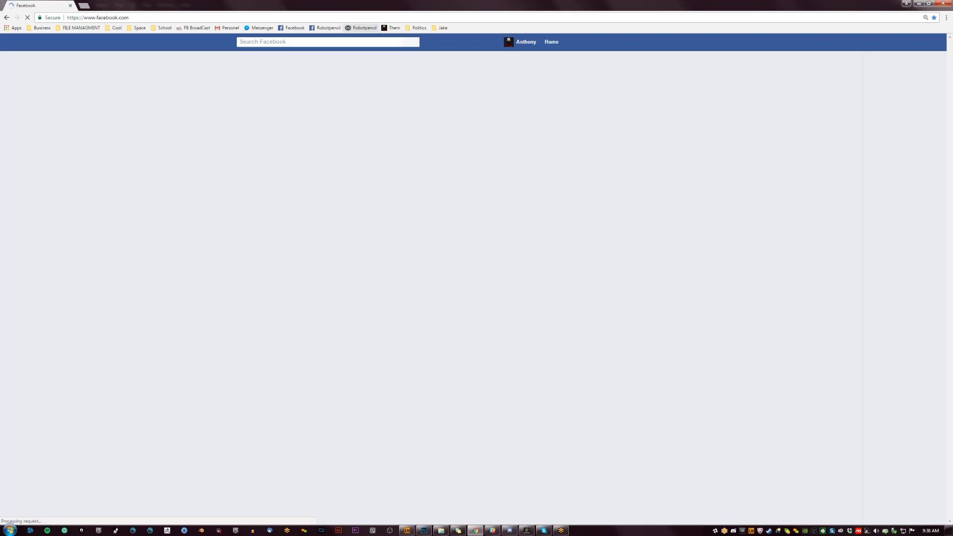
left_click_drag(281, 9, 521, 105)
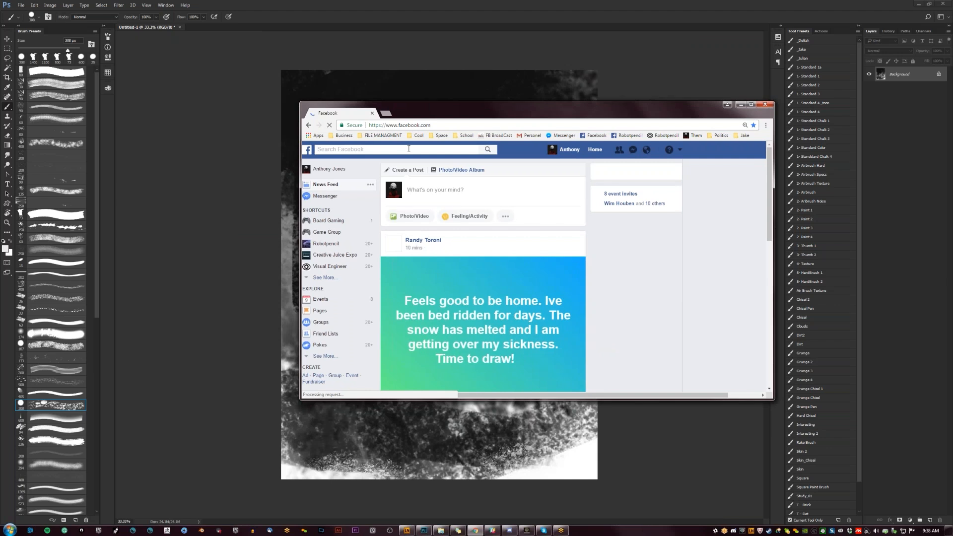
- Search Facebook for robotpencil and open the Robotpencil Mentorship group
type("robotpencil mentor")
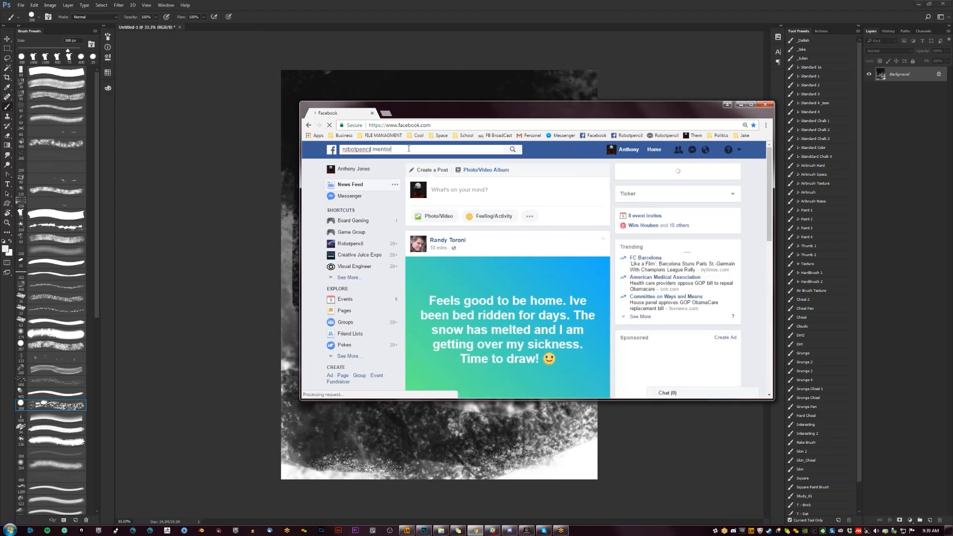
key("BackSpace")
key("BackSpace")
key("BackSpace")
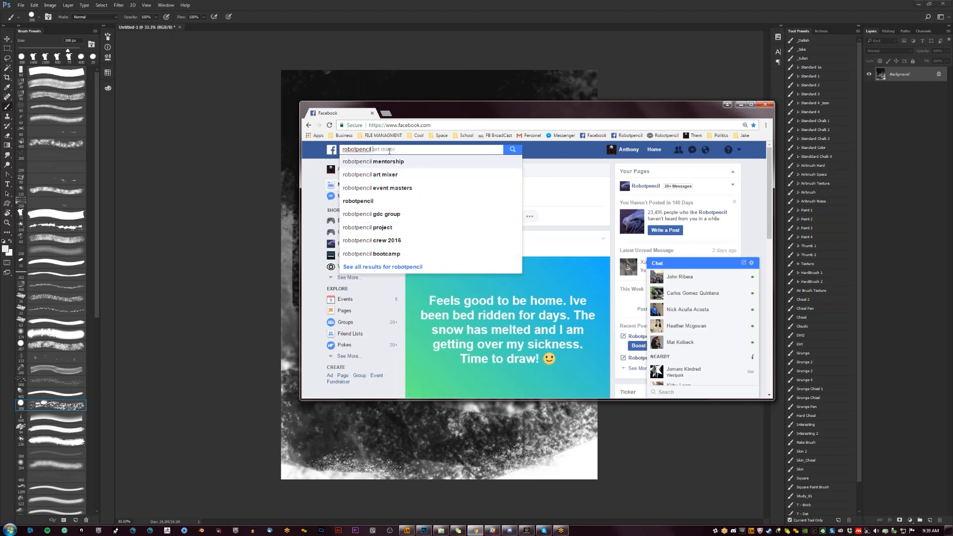
key("Return")
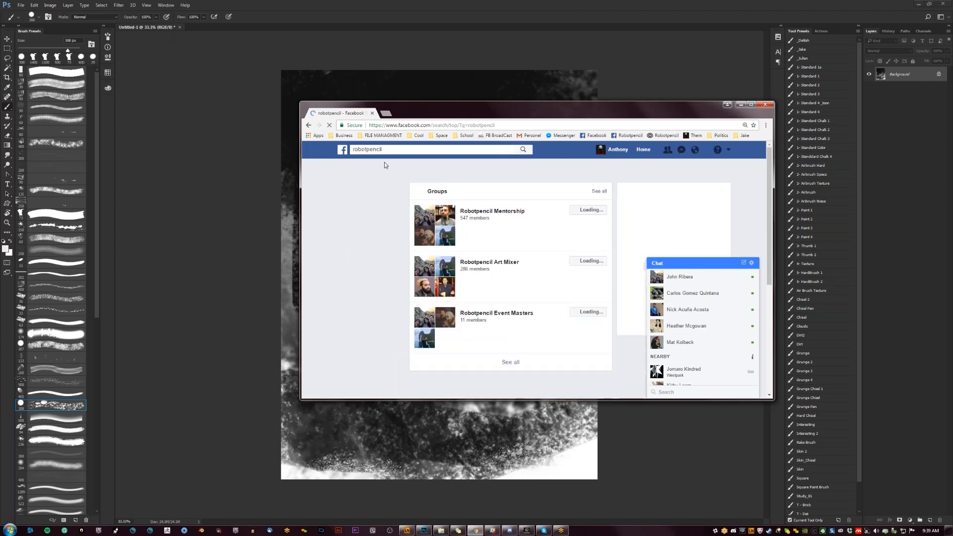
left_click(479, 213)
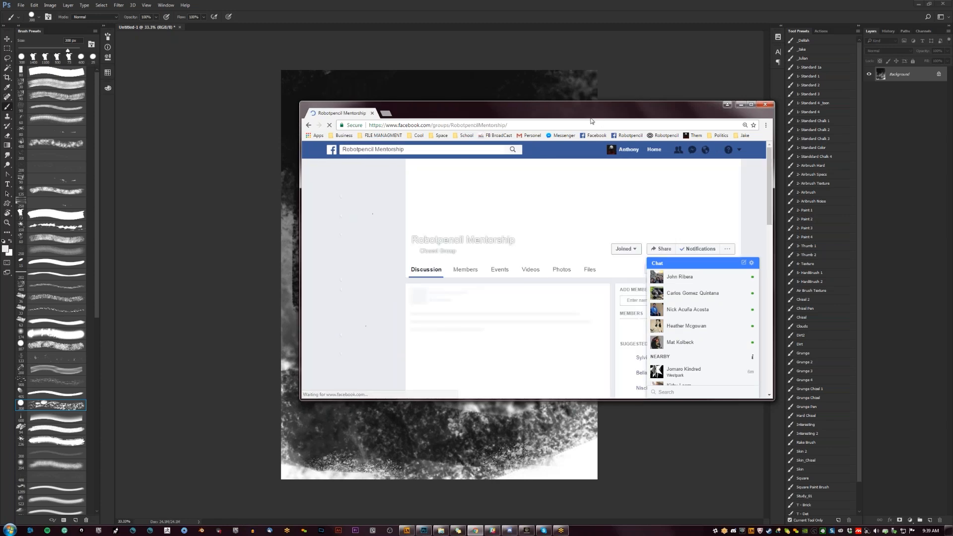
- Reposition and enlarge the browser window, and add the first suggested member to the group
left_click_drag(534, 112, 322, 21)
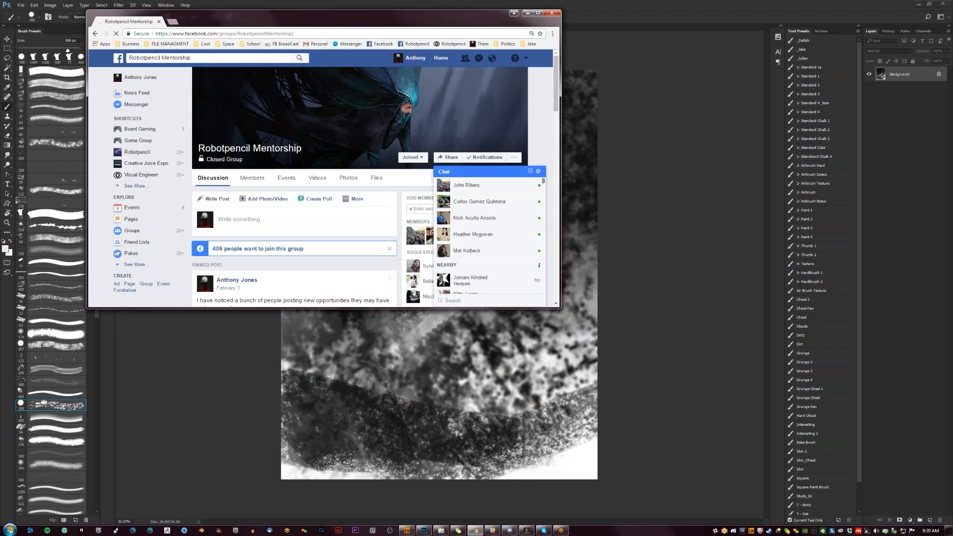
left_click_drag(558, 312, 628, 376)
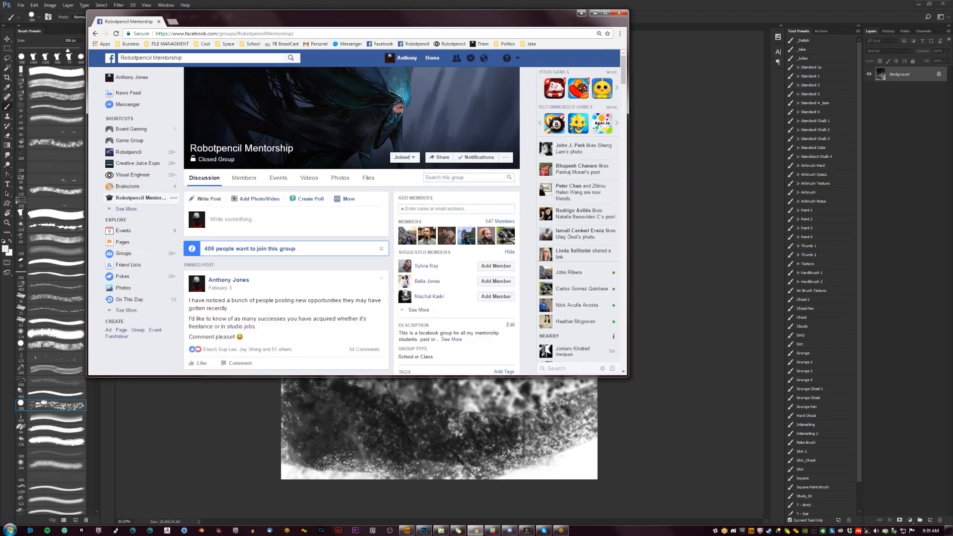
left_click(496, 266)
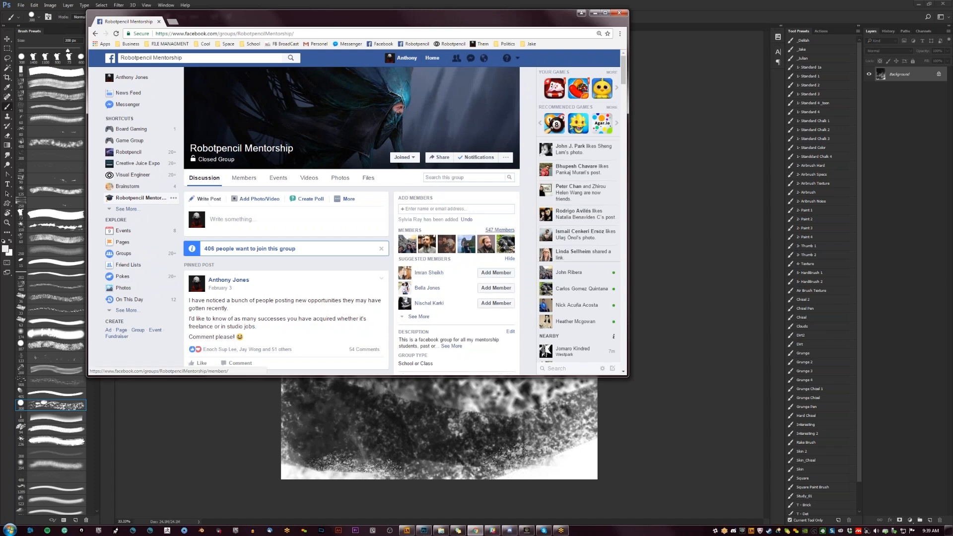
- Examine the group's full member list, and return to the group discussion
left_click(500, 230)
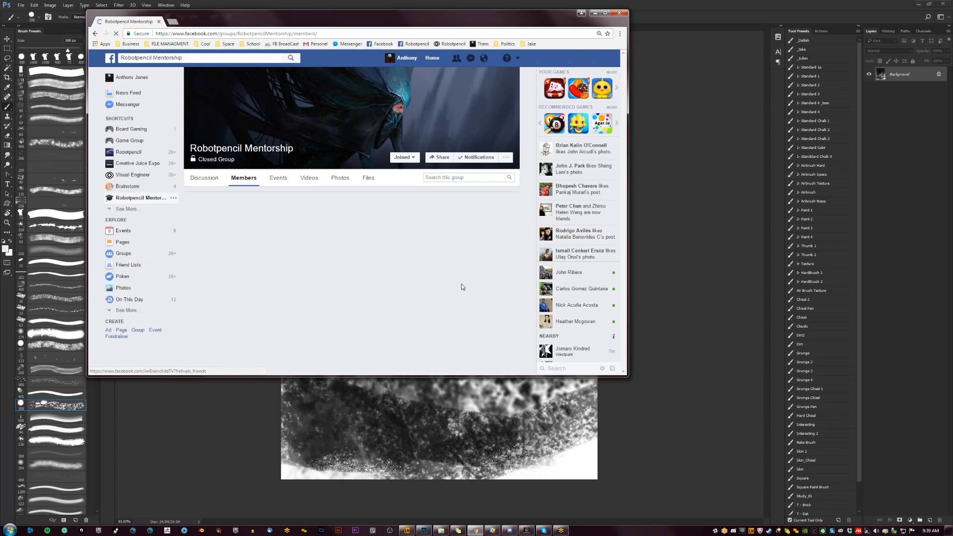
scroll(387, 257, "down", 1)
scroll(318, 209, "up", 1)
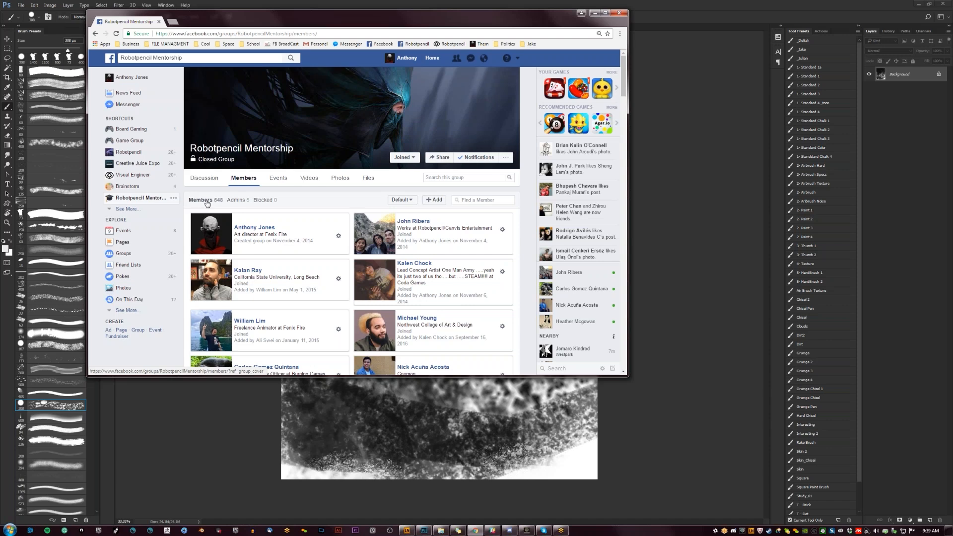
scroll(321, 208, "down", 4)
scroll(321, 207, "up", 4)
left_click(204, 178)
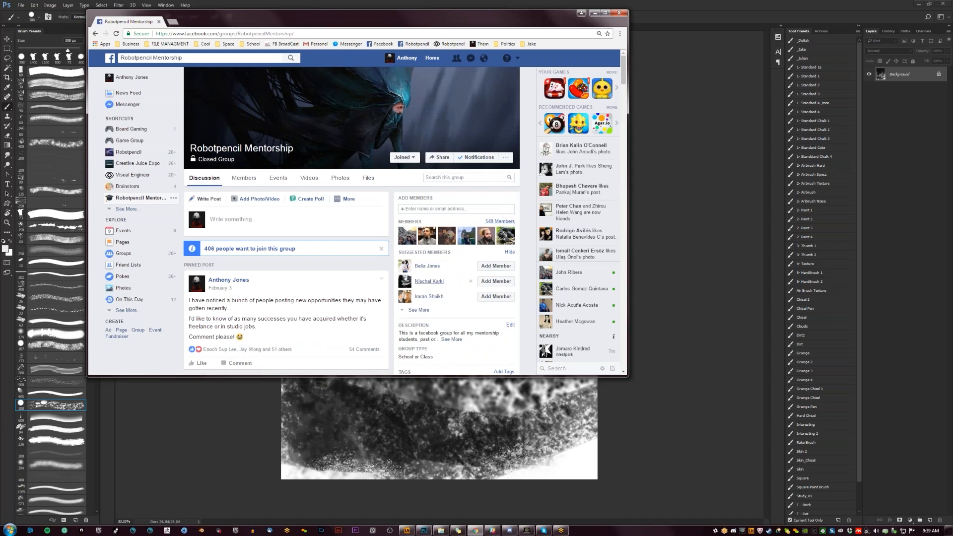
- Open the group's pending member requests and approve the applicant who has 29 mutual friends
left_click(283, 249)
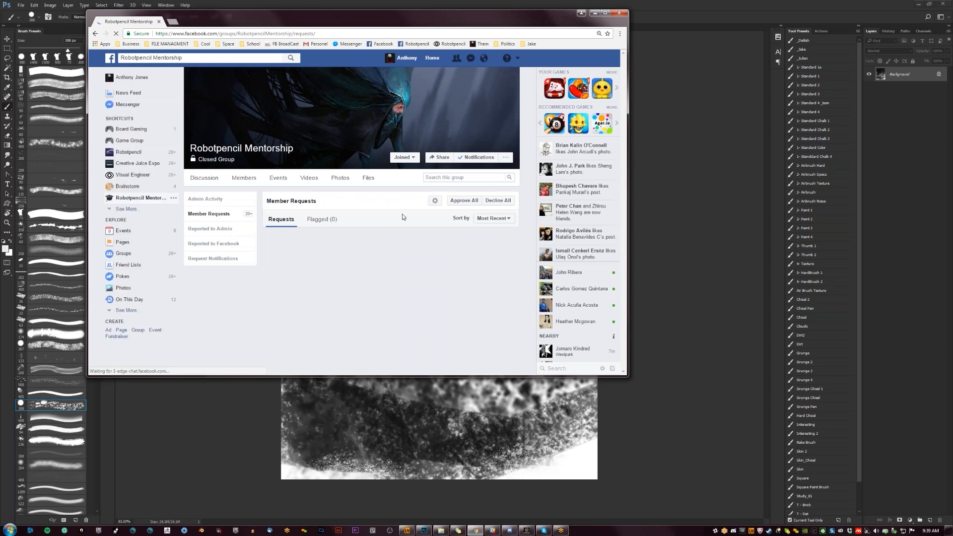
scroll(402, 217, "down", 1)
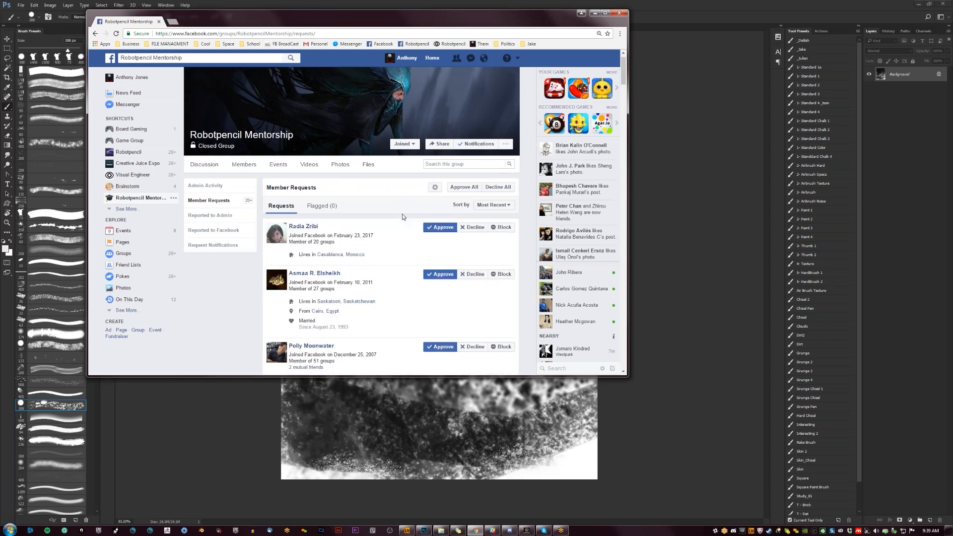
scroll(403, 217, "down", 3)
scroll(382, 233, "down", 2)
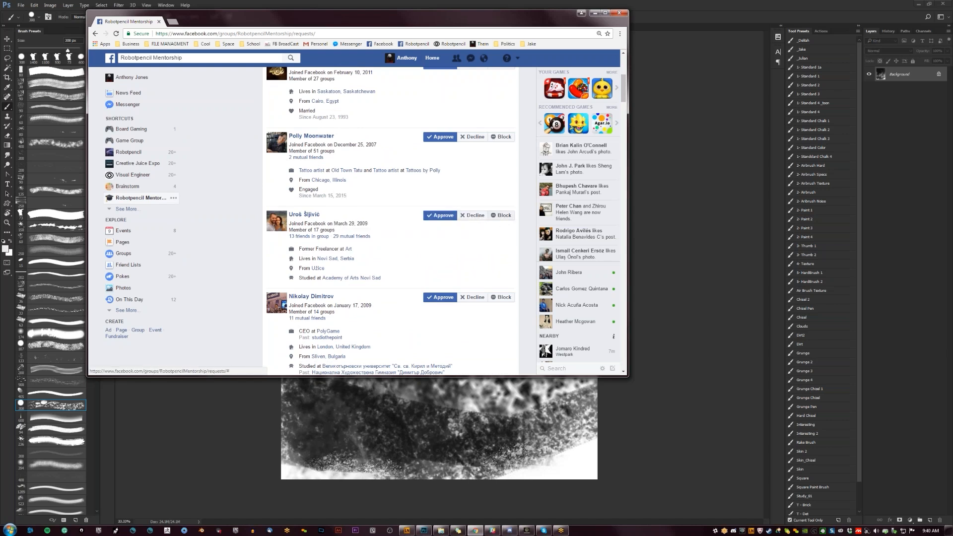
left_click(440, 216)
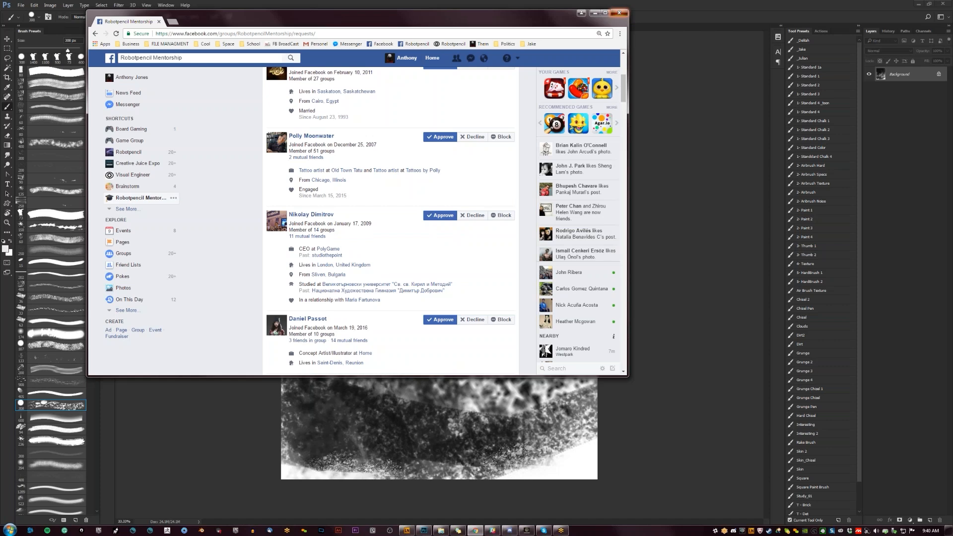
- Close the Facebook group page, leaving an empty tab, and minimize the browser to return to Photoshop
key("ctrl+t")
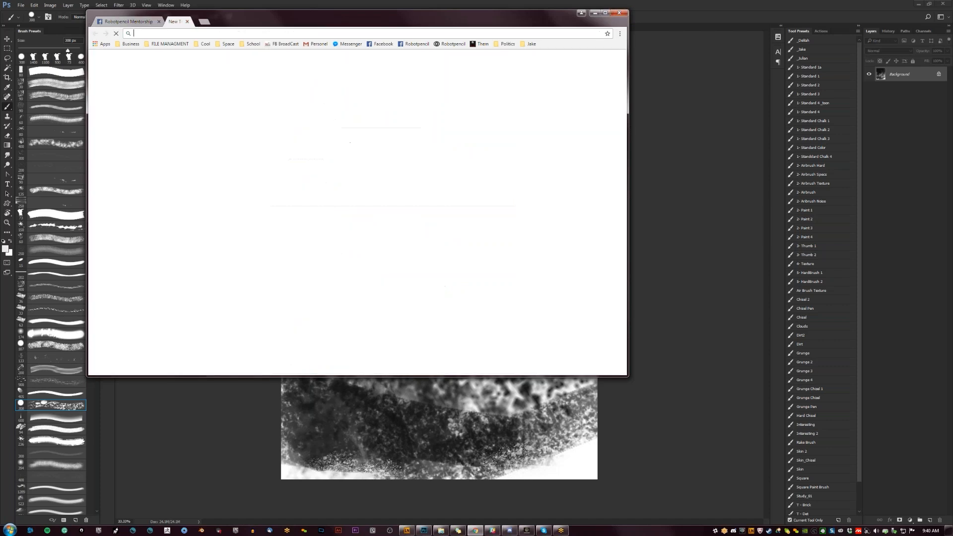
left_click(143, 22)
left_click(158, 23)
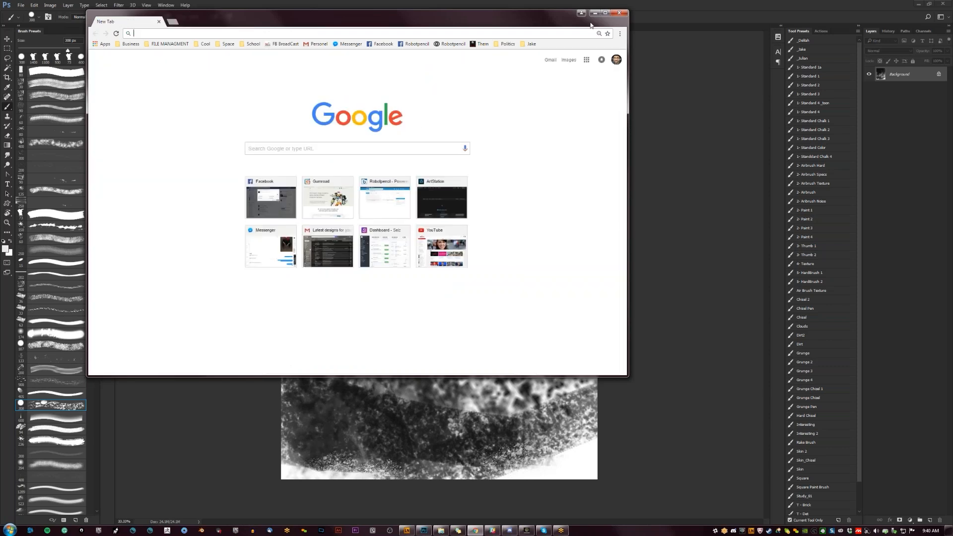
left_click(594, 13)
- Enlarge the speckled brush to 1200 px and scatter light specks over the middle and lower canvas
key("bracketright")
key("bracketright")
key("bracketright")
key("bracketright")
key("bracketright")
key("bracketright")
key("bracketright")
key("bracketright")
key("bracketright")
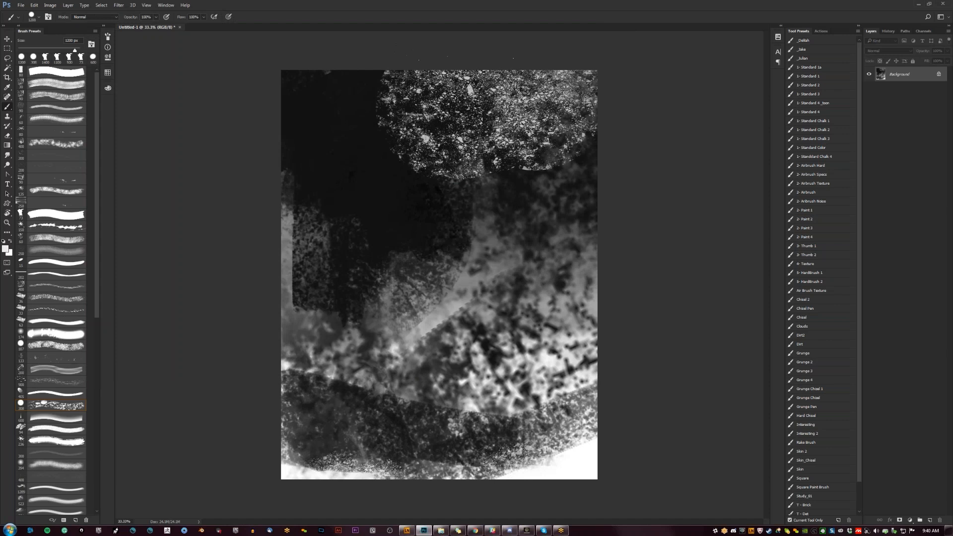
left_click_drag(489, 360, 428, 412)
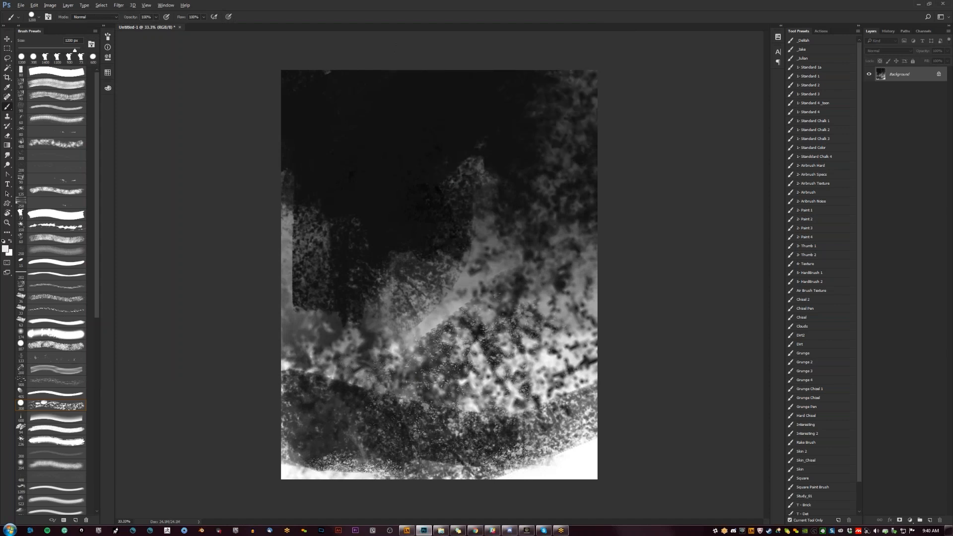
mouse_move(521, 298)
left_mouse_down()
mouse_move(484, 261)
mouse_move(465, 219)
left_mouse_up()
- Sample the near-black from the upper canvas and scatter dark specks across the middle and left side
left_click(464, 98, "alt")
mouse_move(442, 174)
left_mouse_down()
mouse_move(502, 187)
mouse_move(541, 149)
mouse_move(551, 268)
left_mouse_up()
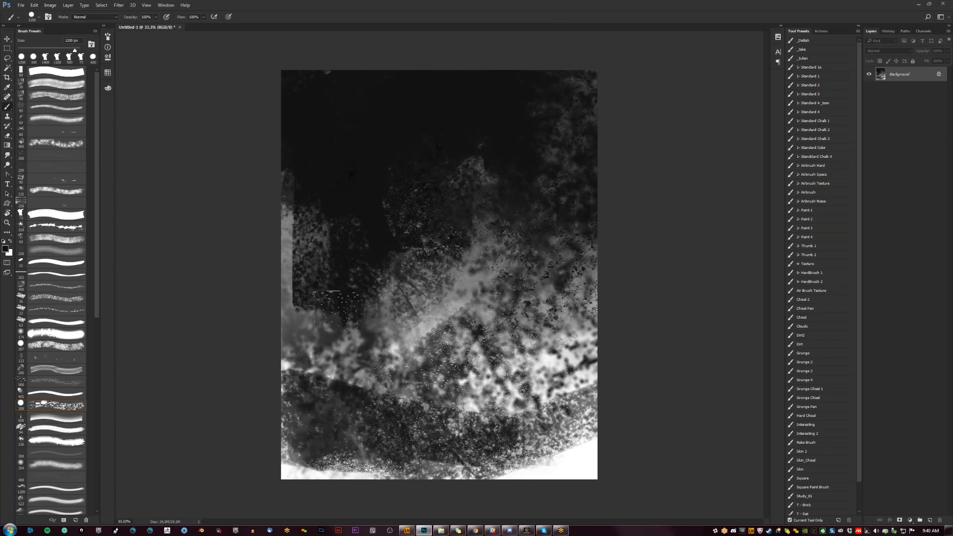
left_click_drag(338, 309, 308, 313)
left_click_drag(236, 176, 253, 310)
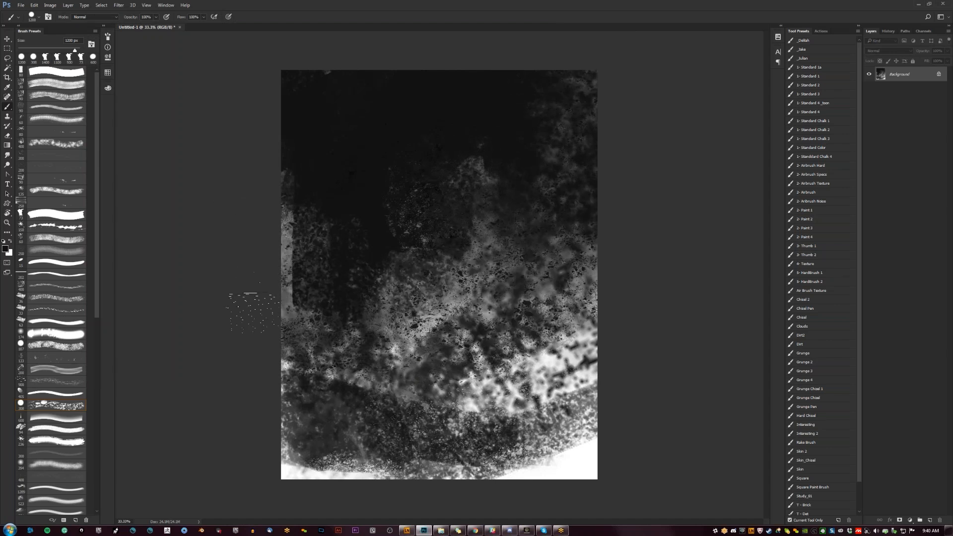
- Darken the upper canvas with black gradients using the Gradient tool, and undo the last light gradient
key("g")
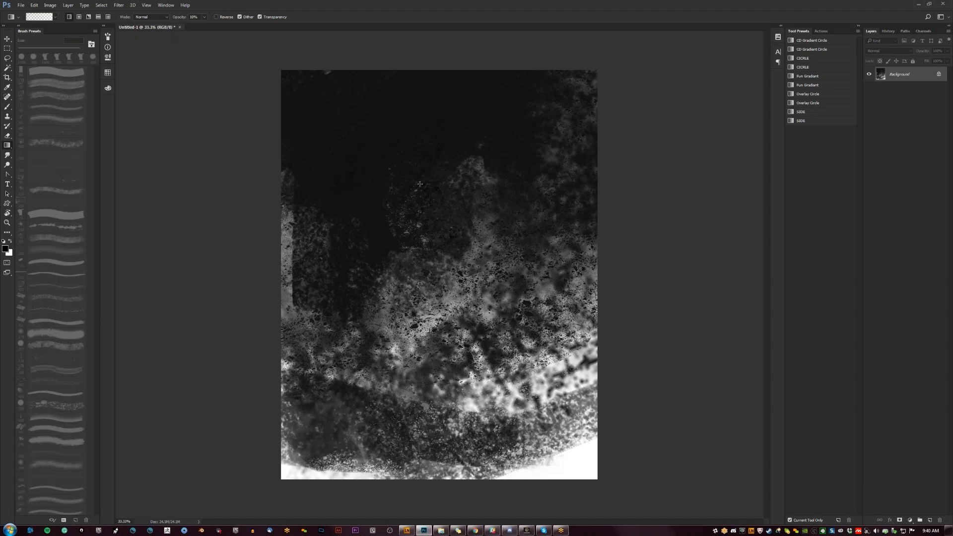
left_click_drag(420, 175, 423, 213)
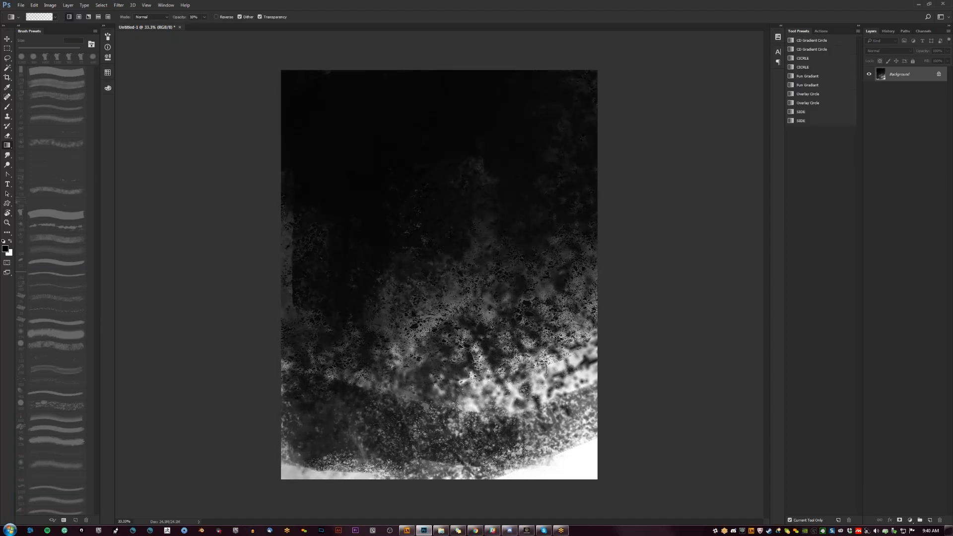
left_click(485, 226, "alt")
left_click_drag(500, 139, 456, 298)
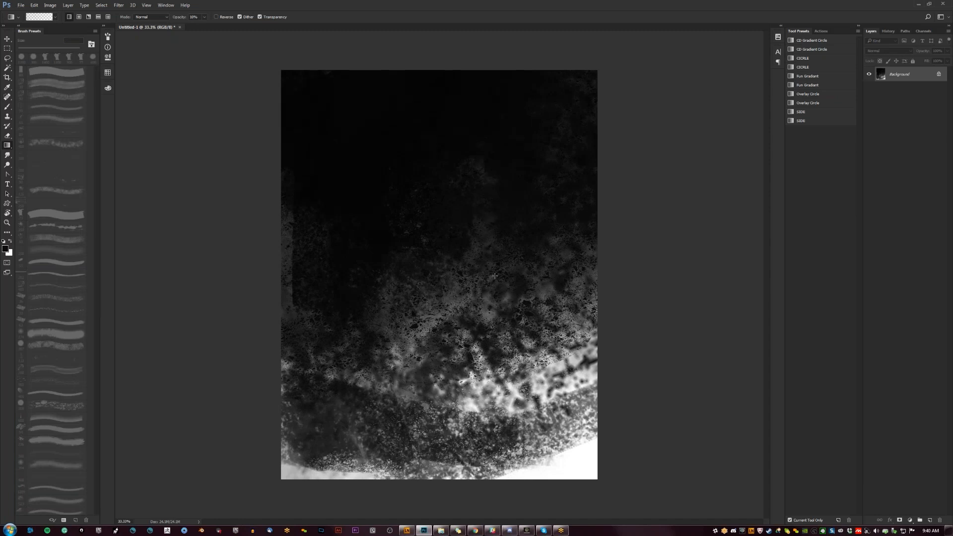
left_click_drag(427, 329, 432, 349)
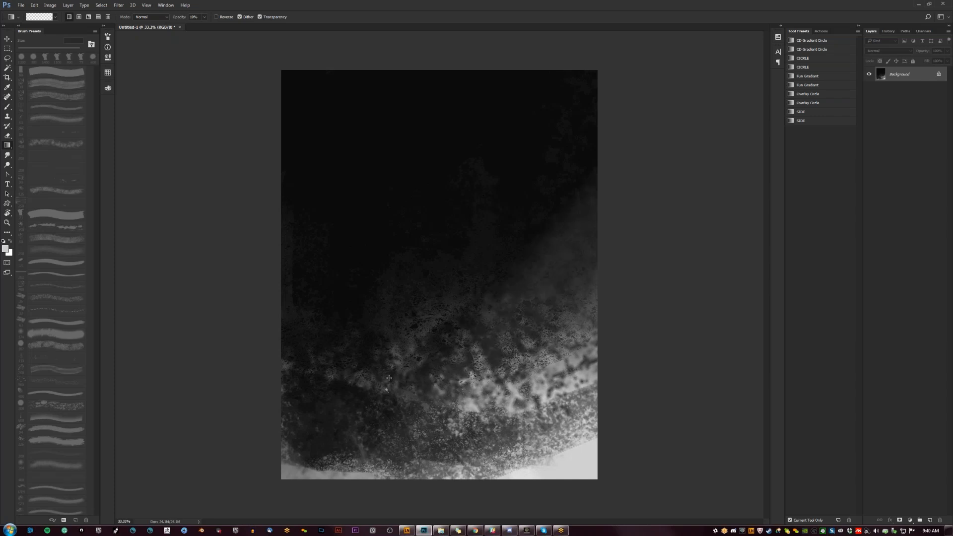
key("ctrl+z")
- Sample black from the upper canvas and extend the dark gradients down into the lower part
left_click(453, 153, "alt")
left_click_drag(461, 268, 474, 365)
left_click_drag(485, 384, 484, 397)
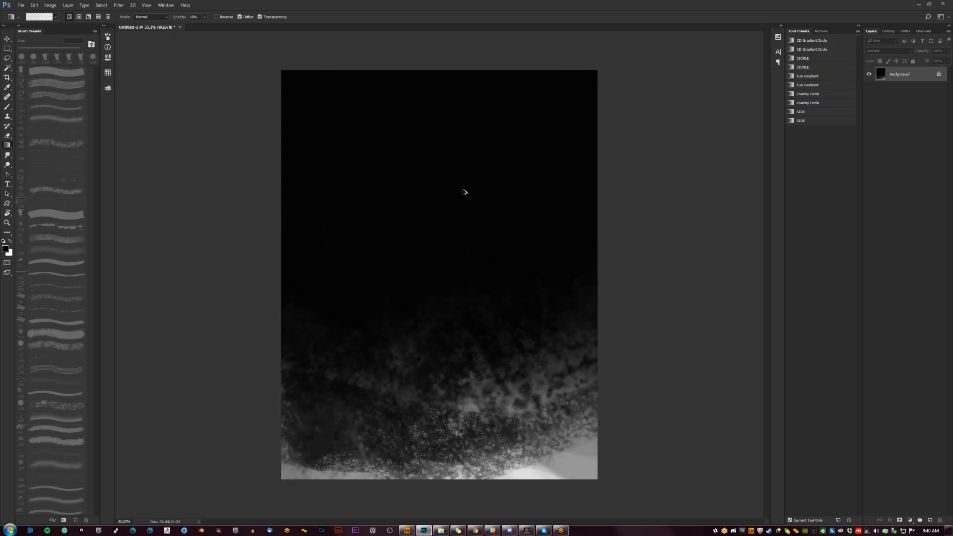
- Paint a short curved white stroke near the upper centre with a soft rough-edged brush at 100 px
key("b")
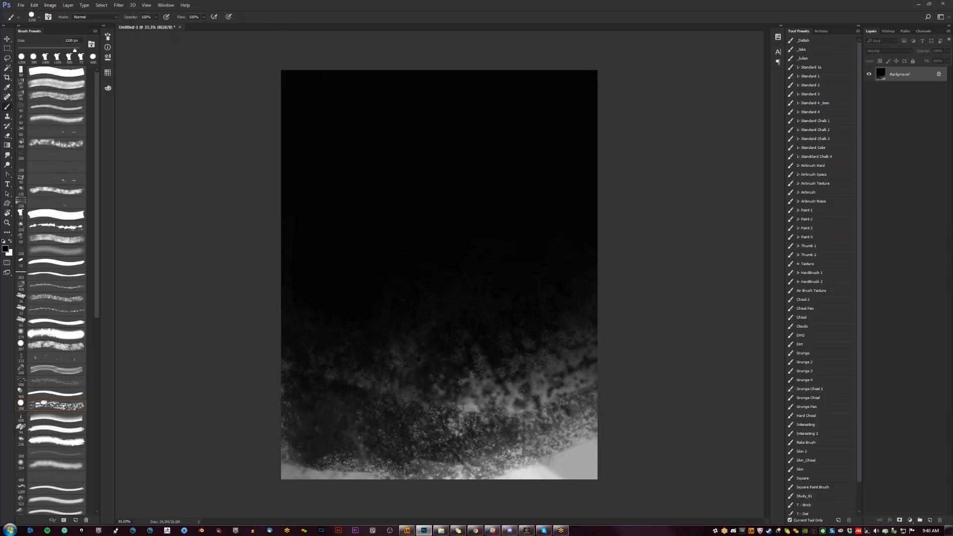
left_click(72, 336)
key("x")
key("bracketleft")
key("bracketleft")
key("bracketleft")
mouse_move(420, 156)
left_mouse_down()
mouse_move(420, 129)
mouse_move(440, 124)
left_mouse_up()
- Build a faint dark-grey oval form below the curved stroke with large brush dabs, reducing the brush to 800 px
key("bracketright")
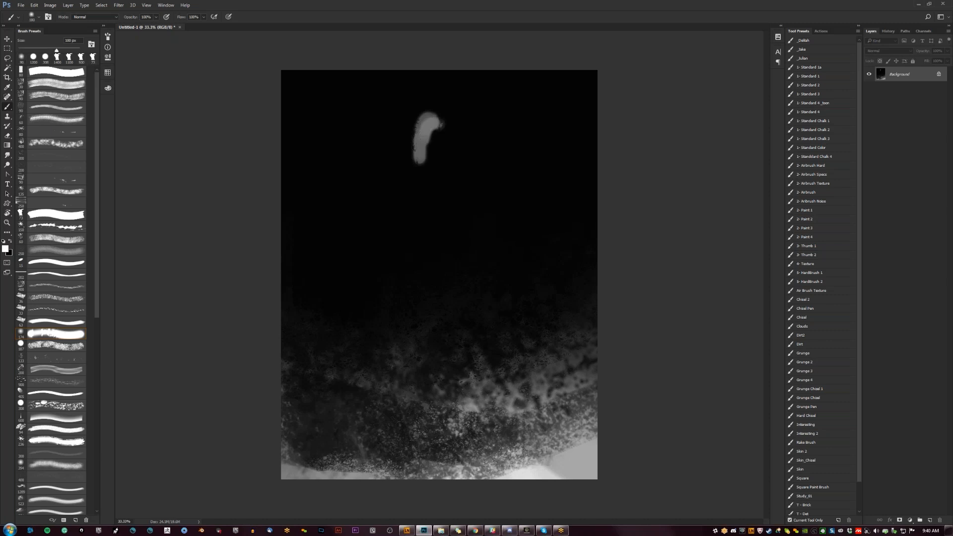
left_click(446, 229)
key("ctrl+z")
left_click(483, 370, "alt")
left_click(447, 284)
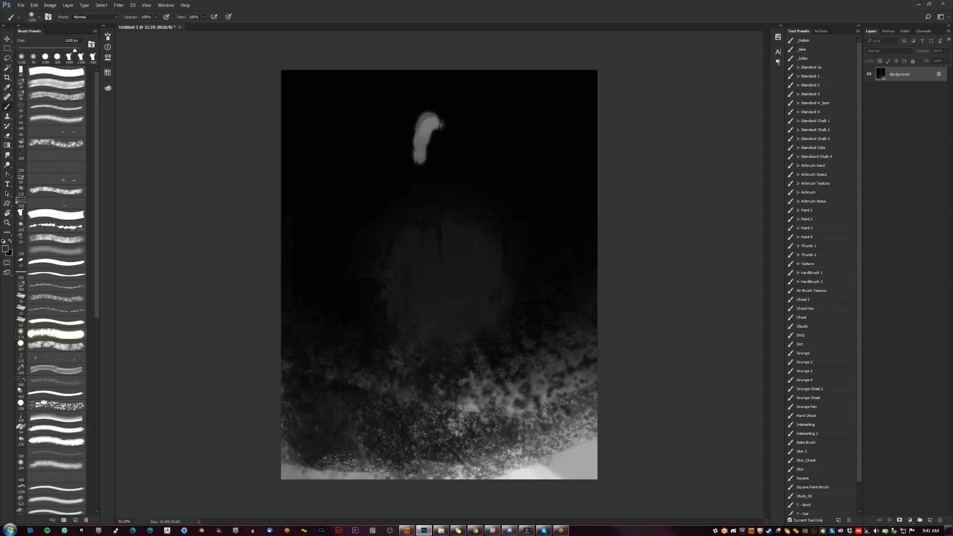
left_click(449, 284)
key("bracketleft")
left_click(436, 218)
key("bracketleft")
left_click(449, 213)
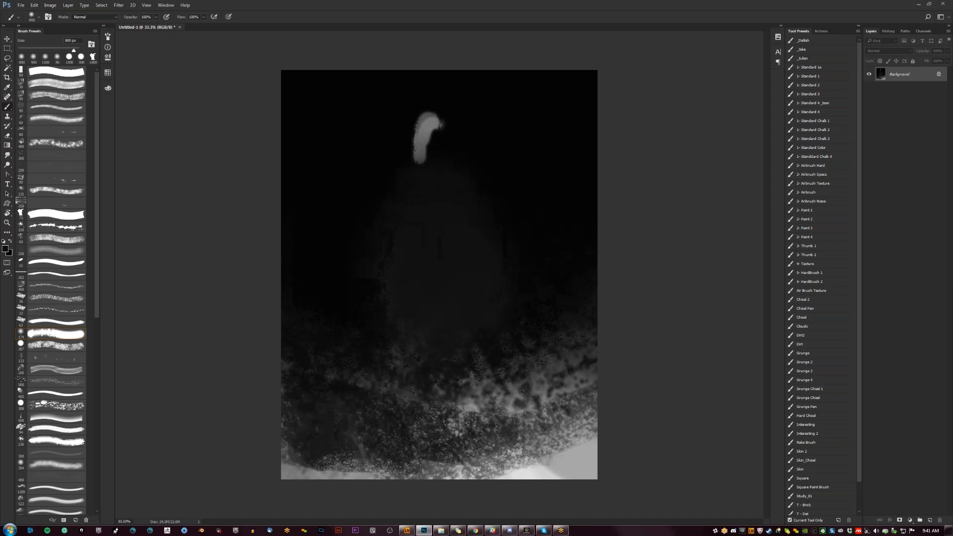
- Build the curved stroke at the upper centre into a solid light-grey oval head using progressively smaller brush sizes
key("bracketleft")
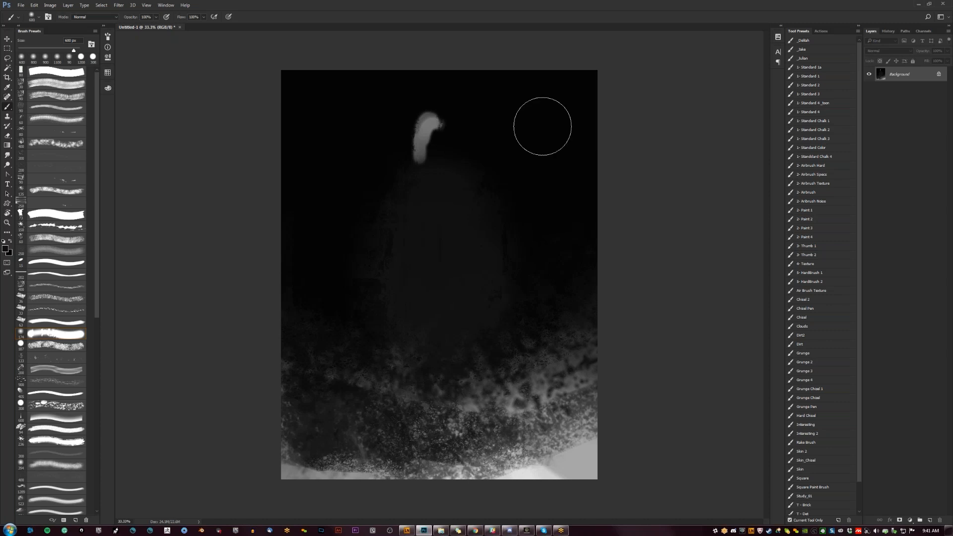
mouse_move(439, 124)
left_mouse_down()
mouse_move(430, 144)
mouse_move(445, 119)
mouse_move(428, 162)
mouse_move(442, 153)
mouse_move(440, 162)
mouse_move(427, 170)
mouse_move(442, 170)
mouse_move(451, 152)
left_mouse_up()
key("bracketleft")
key("bracketleft")
key("bracketleft")
key("bracketleft")
key("bracketleft")
key("bracketleft")
key("bracketleft")
key("bracketleft")
key("bracketleft")
mouse_move(426, 112)
left_mouse_down()
mouse_move(448, 111)
mouse_move(438, 109)
left_mouse_up()
mouse_move(448, 137)
left_mouse_down()
mouse_move(441, 156)
mouse_move(449, 155)
left_mouse_up()
mouse_move(417, 125)
left_mouse_down()
mouse_move(416, 149)
mouse_move(435, 162)
mouse_move(440, 127)
mouse_move(446, 137)
left_mouse_up()
- Sample black from beside the head and clean up the oval's upper edge, side and chin with a smaller brush
key("bracketright")
key("bracketright")
key("bracketright")
key("bracketright")
key("bracketright")
key("bracketright")
key("bracketright")
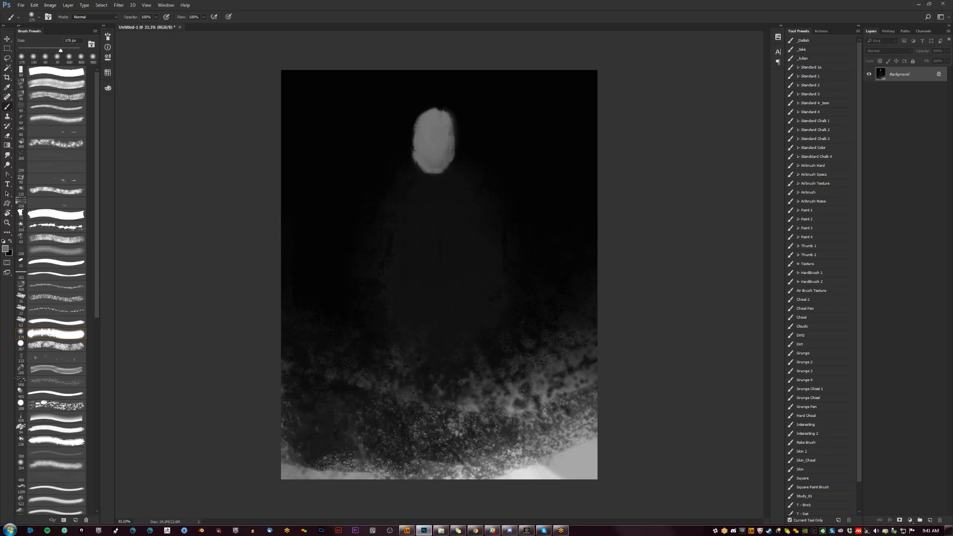
key("bracketleft")
key("bracketleft")
key("bracketleft")
key("bracketleft")
key("bracketleft")
key("bracketleft")
key("bracketleft")
key("bracketleft")
key("bracketleft")
key("bracketleft")
left_click(450, 105, "alt")
mouse_move(445, 108)
left_mouse_down()
mouse_move(455, 120)
mouse_move(444, 107)
left_mouse_up()
mouse_move(411, 149)
left_mouse_down()
mouse_move(434, 174)
mouse_move(433, 199)
left_mouse_up()
key("bracketright")
key("bracketright")
key("bracketright")
key("bracketright")
key("bracketleft")
key("bracketleft")
key("bracketleft")
- Lasso a wide cloak silhouette around the figure, with shoulders, open collar, flared hem and a small angular cutout in the chest
key("l")
mouse_move(410, 137)
left_mouse_down()
mouse_move(378, 168)
mouse_move(425, 203)
mouse_move(373, 161)
mouse_move(403, 256)
mouse_move(430, 240)
mouse_move(355, 196)
mouse_move(433, 259)
mouse_move(413, 139)
mouse_move(456, 139)
mouse_move(452, 192)
mouse_move(435, 228)
mouse_move(454, 235)
mouse_move(512, 193)
mouse_move(459, 144)
left_mouse_up()
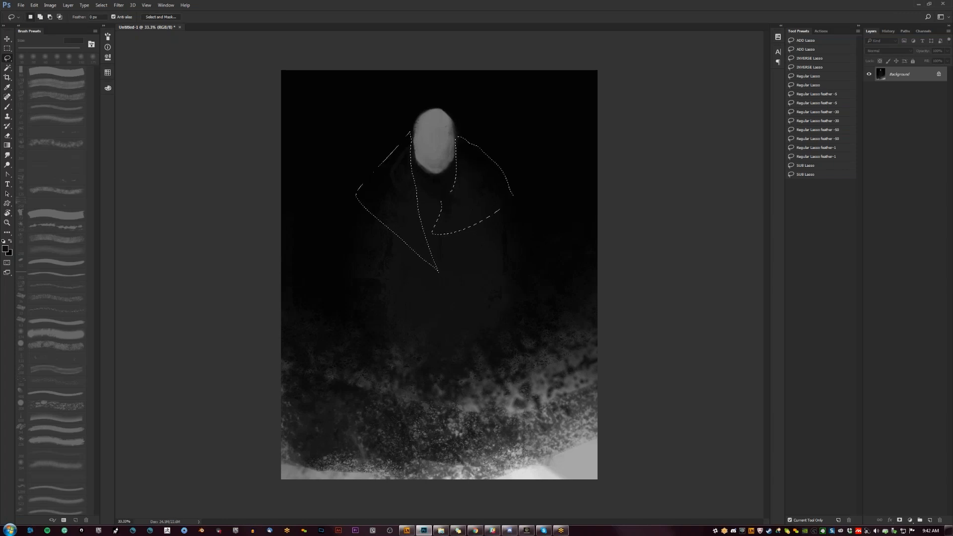
mouse_move(379, 220)
left_mouse_down()
mouse_move(349, 274)
mouse_move(337, 355)
mouse_move(410, 429)
mouse_move(437, 228)
left_mouse_up()
key("ctrl+z")
mouse_move(382, 198)
left_mouse_down()
mouse_move(309, 329)
mouse_move(403, 406)
mouse_move(403, 204)
mouse_move(390, 348)
mouse_move(496, 273)
mouse_move(498, 208)
mouse_move(515, 213)
mouse_move(524, 284)
mouse_move(447, 342)
left_mouse_up()
mouse_move(501, 272)
left_mouse_down()
mouse_move(525, 336)
mouse_move(451, 405)
mouse_move(404, 279)
mouse_move(403, 287)
left_mouse_up()
- Airbrush soft light along the selected cloak's side edges with the 2- Airbrush preset, using grey sampled from the head
key("b")
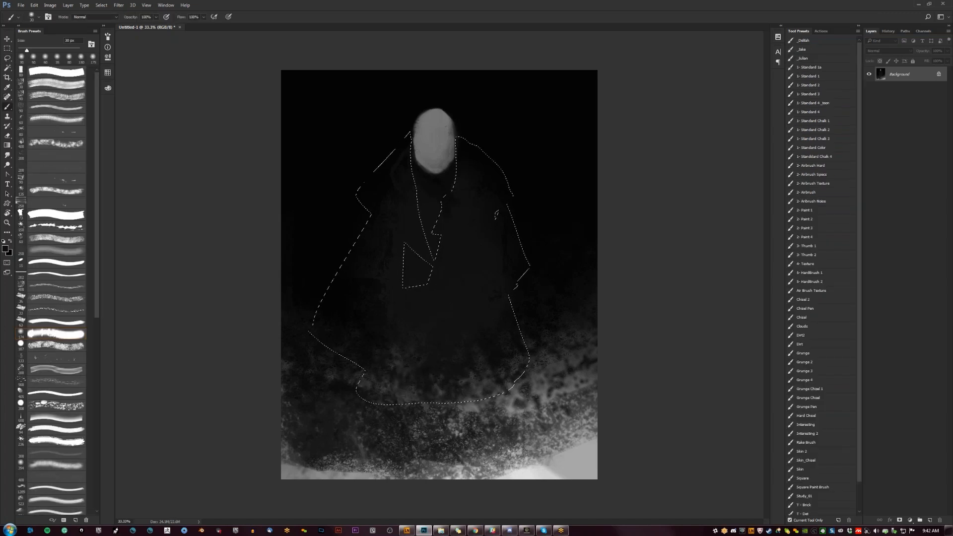
left_click(813, 193)
left_click(435, 144, "alt")
key("]")
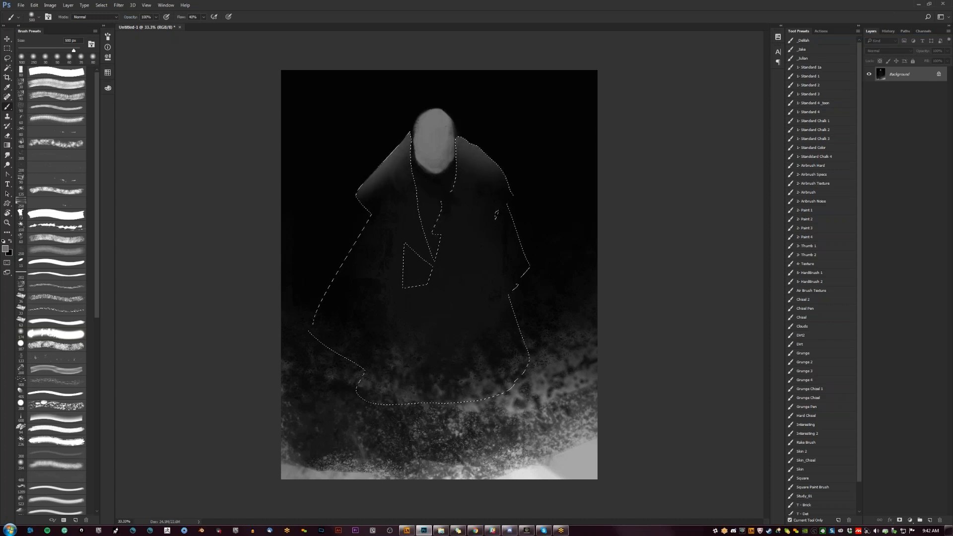
left_click_drag(332, 249, 304, 326)
left_click_drag(534, 214, 545, 266)
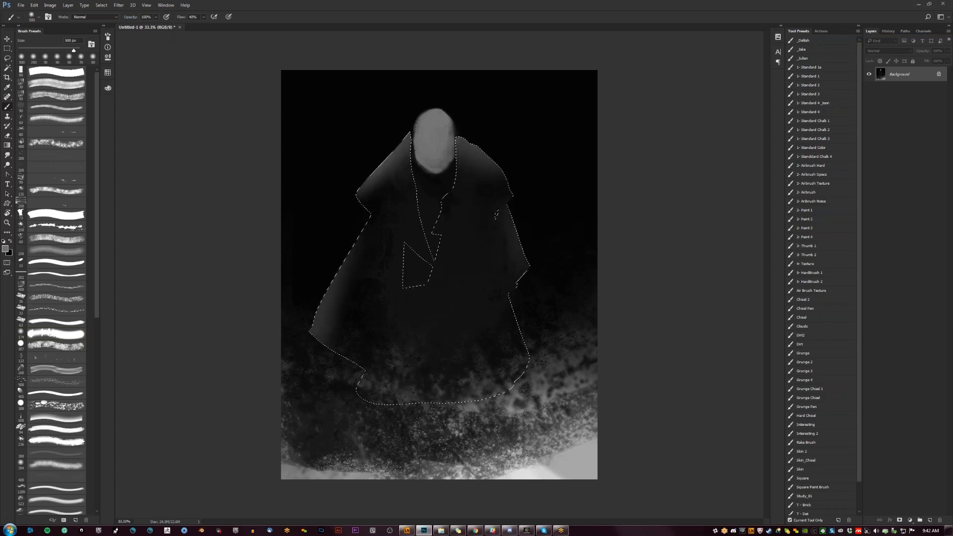
left_click_drag(538, 310, 548, 363)
left_click_drag(416, 226, 428, 253)
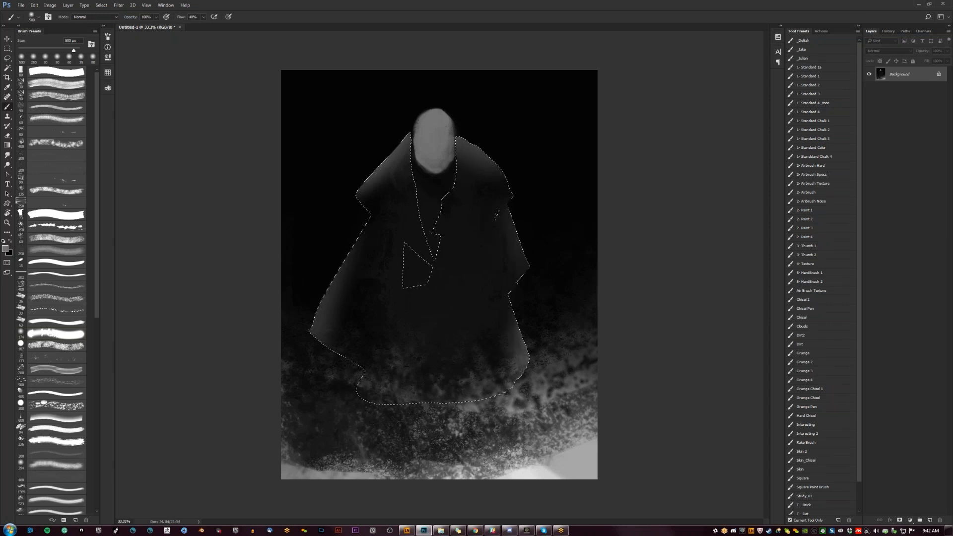
- Darken the cloak's centre and lower part with soft black strokes, enlarging the airbrush to 1300 px, and clear the selection
left_click(447, 269, "alt")
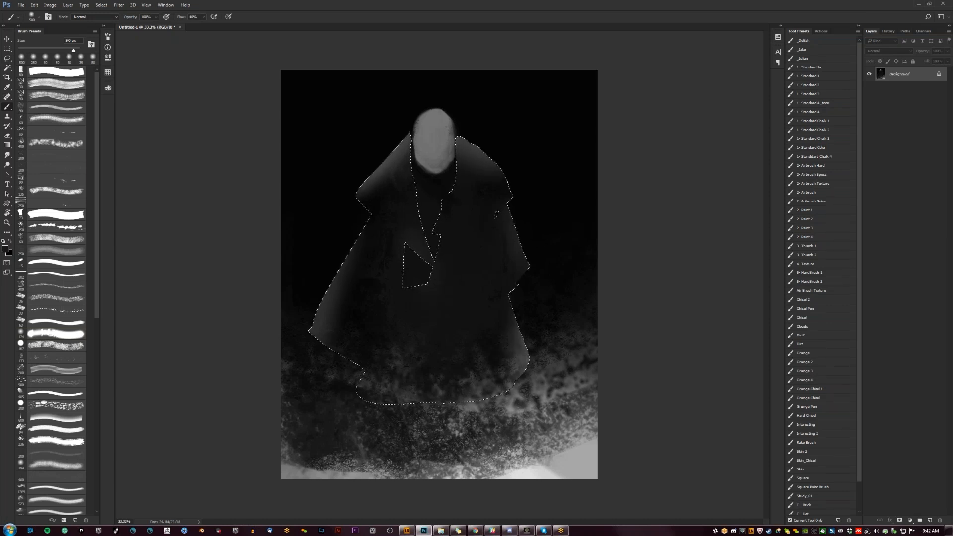
left_click(416, 241, "alt")
mouse_move(398, 359)
left_mouse_down()
mouse_move(414, 412)
mouse_move(475, 384)
mouse_move(375, 353)
left_mouse_up()
key("d")
key("bracketright")
left_click_drag(407, 325, 395, 370)
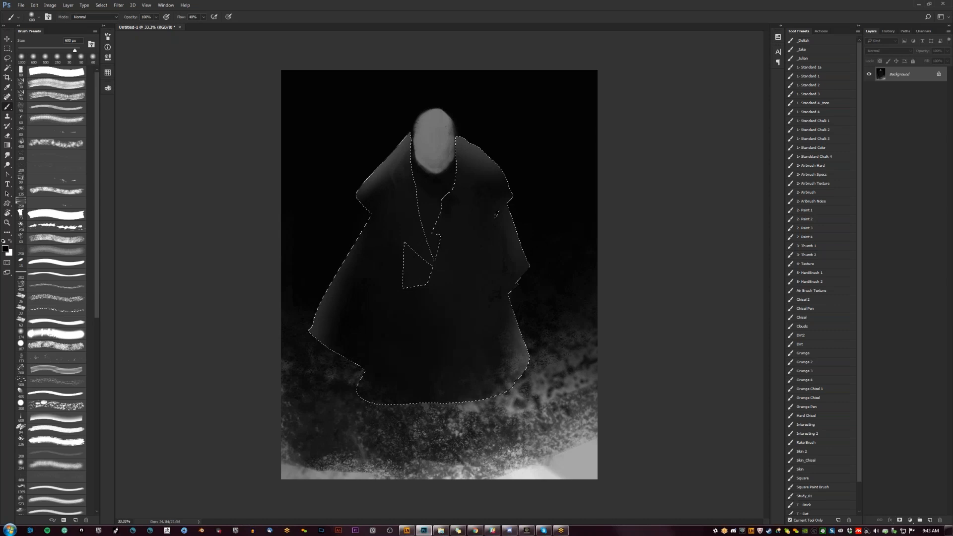
key("bracketright")
key("bracketright")
key("bracketright")
key("bracketright")
key("bracketright")
key("bracketright")
key("bracketright")
left_click_drag(471, 383, 492, 352)
key("ctrl+d")
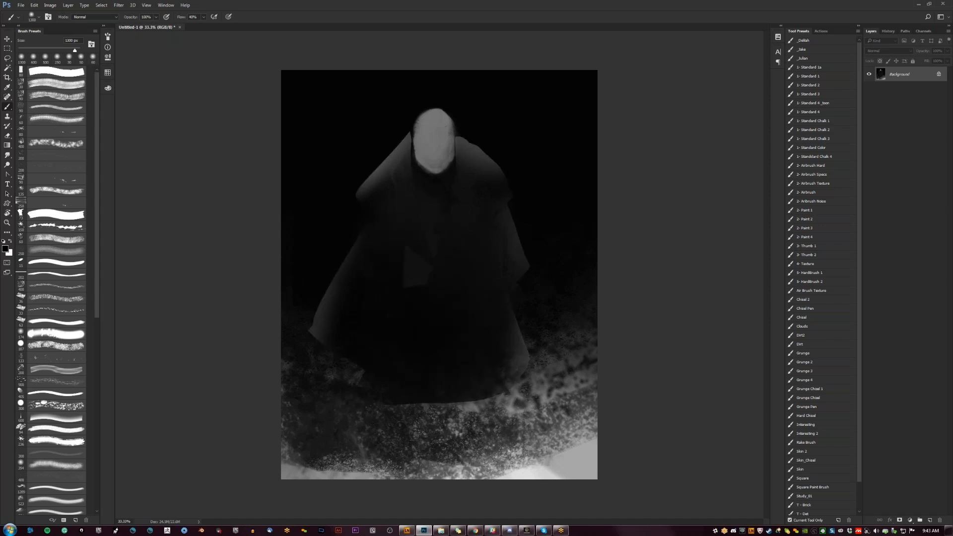
- Lasso two small ear shapes on either side of the head, fill them with sampled grey and deselect
key("l")
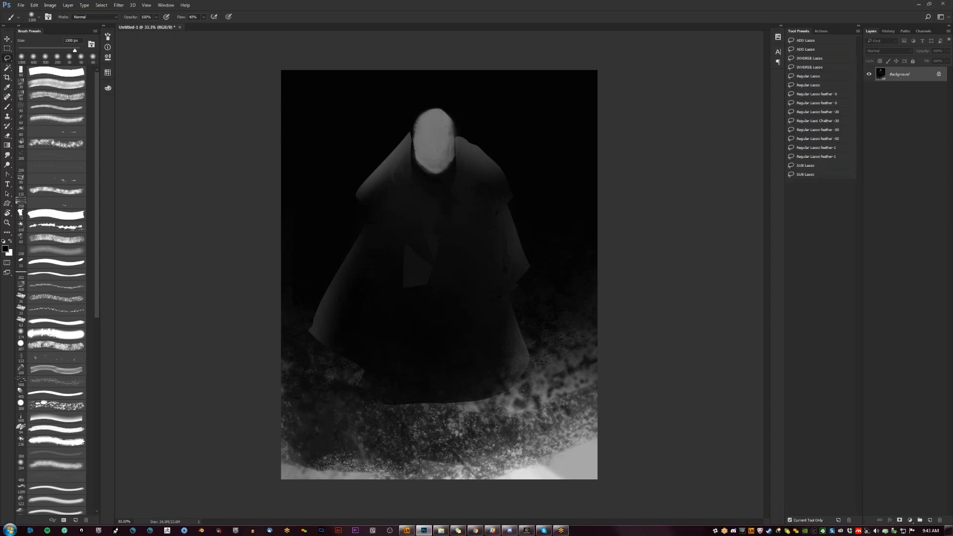
left_click_drag(407, 138, 415, 154)
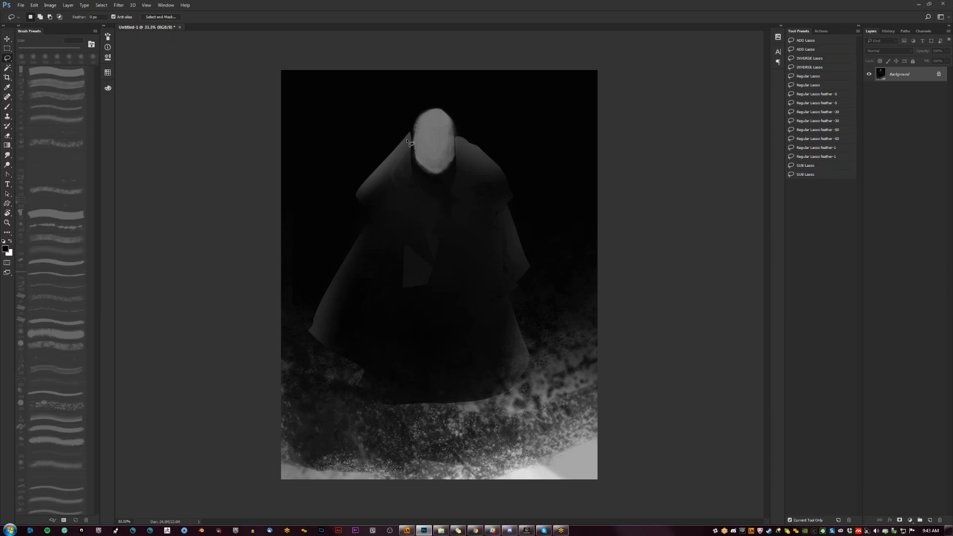
key("shift")
left_click_drag(455, 141, 455, 151)
key("b")
left_click(454, 149, "alt")
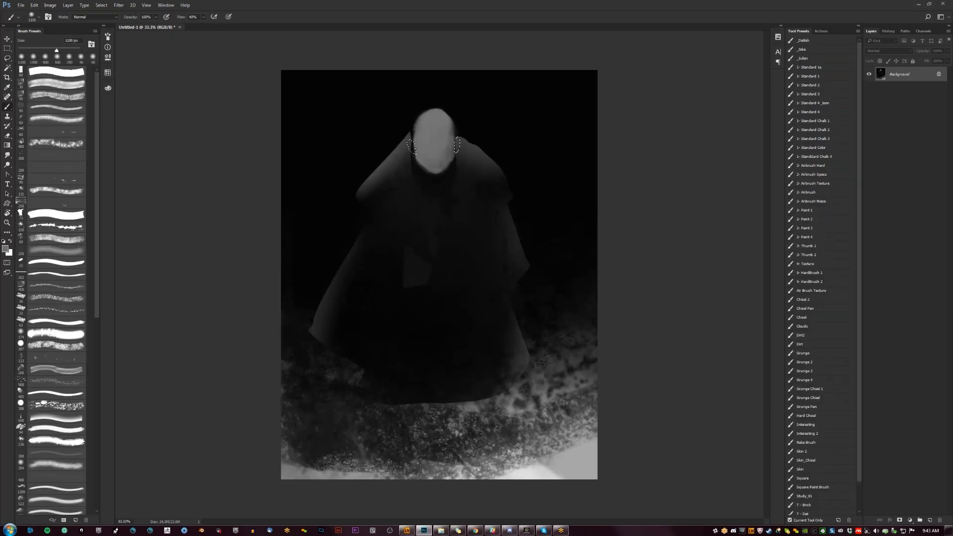
mouse_move(412, 149)
left_mouse_down()
mouse_move(407, 142)
mouse_move(460, 137)
left_mouse_up()
key("ctrl+d")
- Lasso the lower face to define the jaw, shade it softly with the airbrush, deselect and blend across the forehead
key("z")
left_click(425, 211)
left_click_drag(425, 212, 409, 249)
key("l")
mouse_move(388, 164)
left_mouse_down()
mouse_move(418, 196)
mouse_move(446, 177)
mouse_move(445, 144)
mouse_move(420, 125)
left_mouse_up()
key("b")
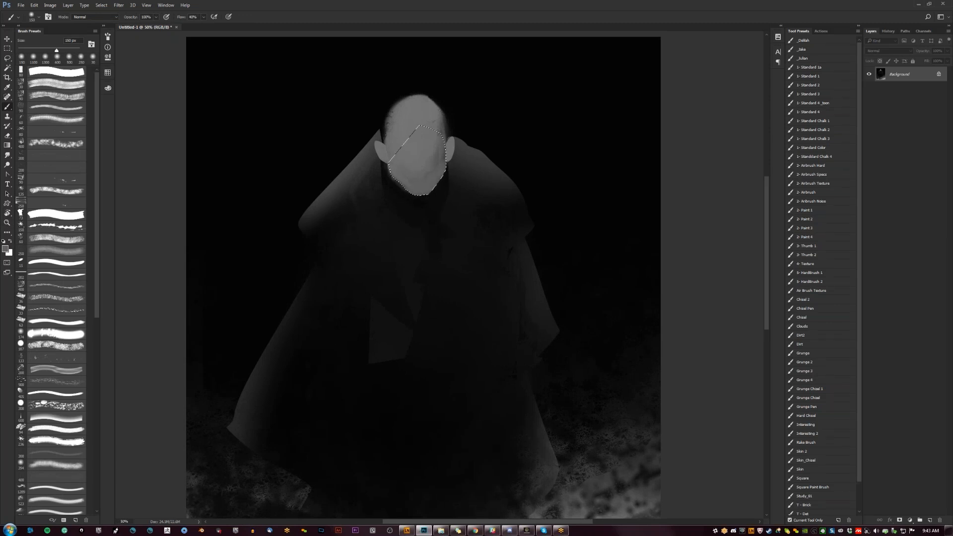
key("d")
mouse_move(388, 183)
left_mouse_down()
mouse_move(424, 162)
mouse_move(434, 174)
mouse_move(441, 163)
mouse_move(417, 168)
left_mouse_up()
left_click(425, 169, "alt")
left_click(428, 168, "alt")
key("ctrl+d")
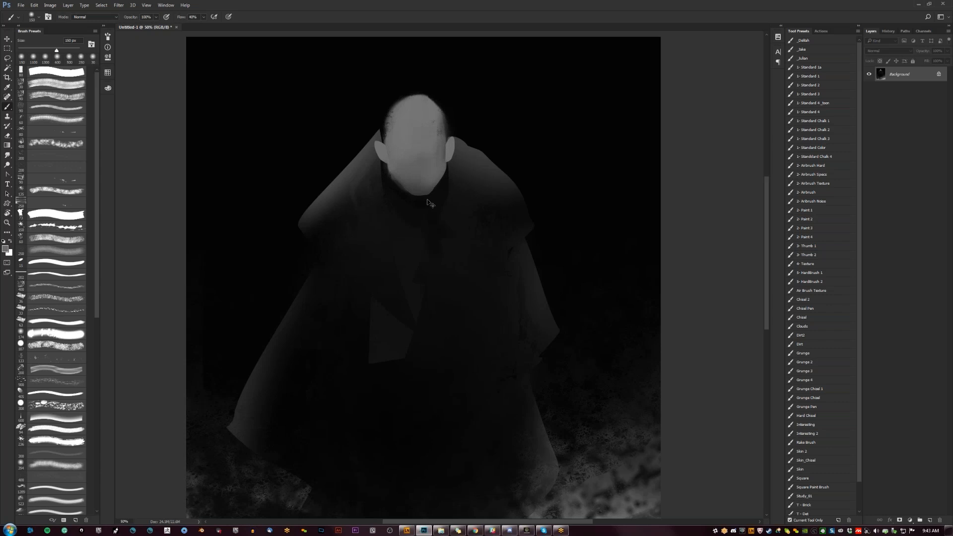
mouse_move(392, 131)
left_mouse_down()
mouse_move(396, 116)
mouse_move(436, 135)
left_mouse_up()
- Darken the ground beneath the cloak's hem with large soft strokes of sampled black, using a 1000 px airbrush
key("z")
left_click(434, 210, "alt")
left_click(434, 210, "alt")
left_click(434, 210, "alt")
left_click(434, 211, "alt")
left_click(442, 232)
left_click(442, 232)
left_click(442, 232)
key("b")
left_click(442, 232, "alt")
key("bracketright")
key("bracketright")
key("bracketright")
key("bracketright")
key("bracketright")
key("bracketright")
key("bracketright")
left_click_drag(418, 413, 411, 453)
key("bracketright")
key("bracketright")
key("bracketright")
key("bracketright")
left_click_drag(422, 447, 473, 436)
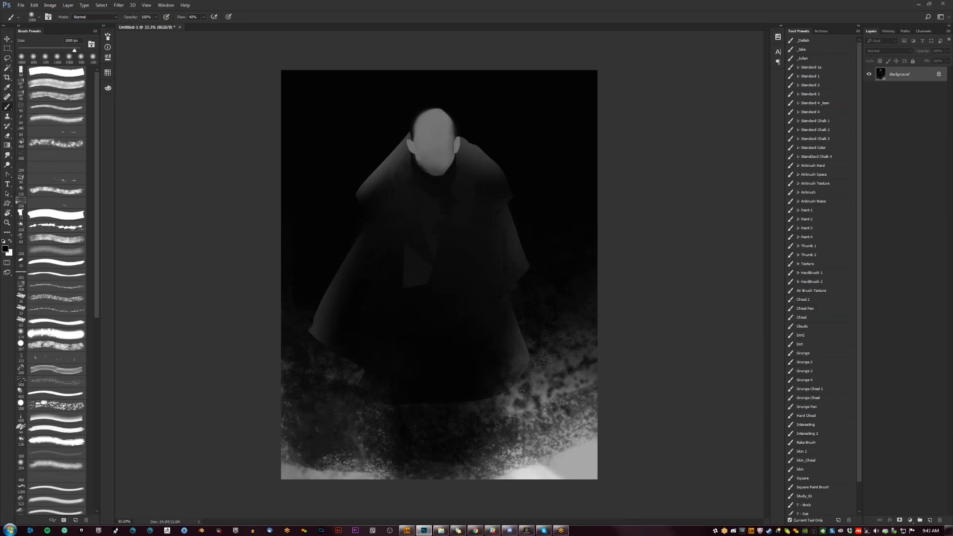
- Refine the head's edge and chin in sampled grey with a different brush preset at 60 px
left_click(60, 336)
left_click(75, 430)
left_click(425, 127, "ctrl")
key("bracketleft")
key("bracketleft")
left_click(431, 144, "alt")
mouse_move(411, 140)
left_mouse_down()
mouse_move(413, 116)
mouse_move(440, 100)
left_mouse_up()
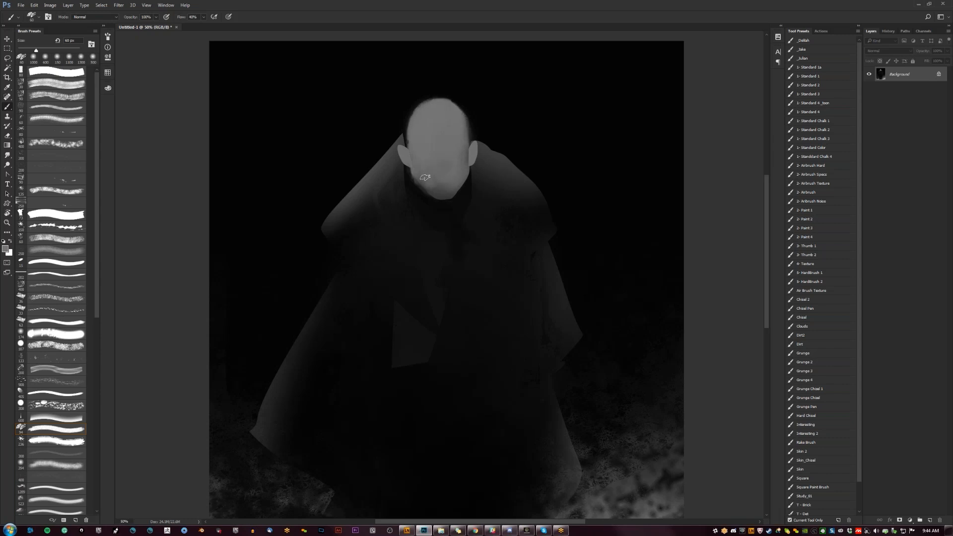
mouse_move(431, 190)
left_mouse_down()
mouse_move(449, 190)
mouse_move(440, 189)
left_mouse_up()
mouse_move(425, 531)
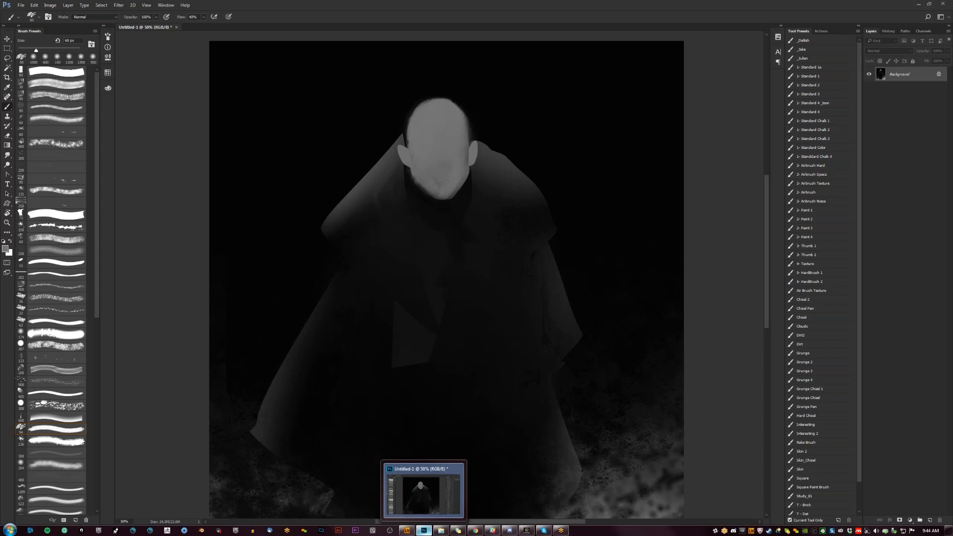
- Round out the cloak's left shoulder with strokes of sampled dark grey, enlarging the brush to 80 px
key("d")
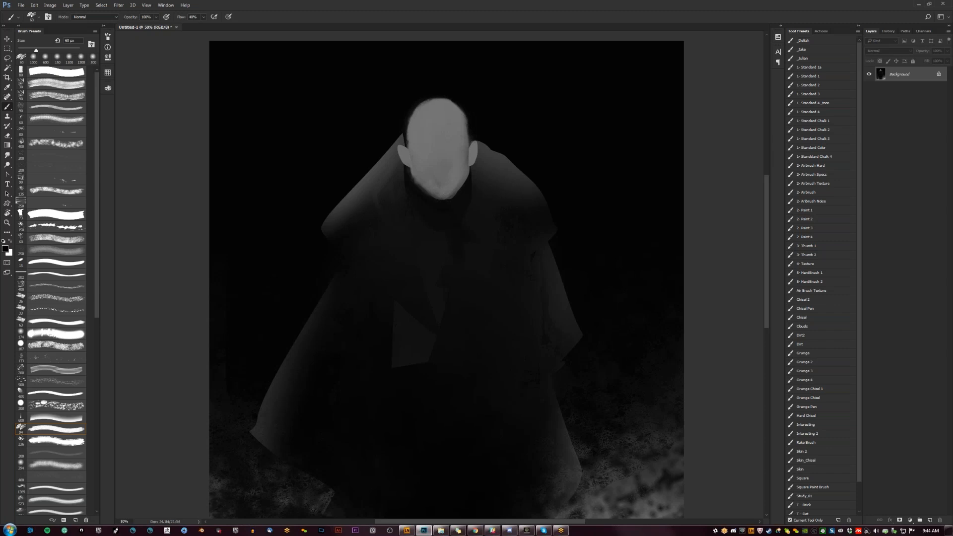
key("[")
left_click(401, 139, "alt")
key("[")
left_click_drag(404, 133, 342, 205)
key("bracketright")
key("bracketright")
key("bracketright")
key("bracketright")
key("bracketright")
key("bracketright")
left_click_drag(376, 153, 343, 199)
left_click_drag(370, 158, 334, 207)
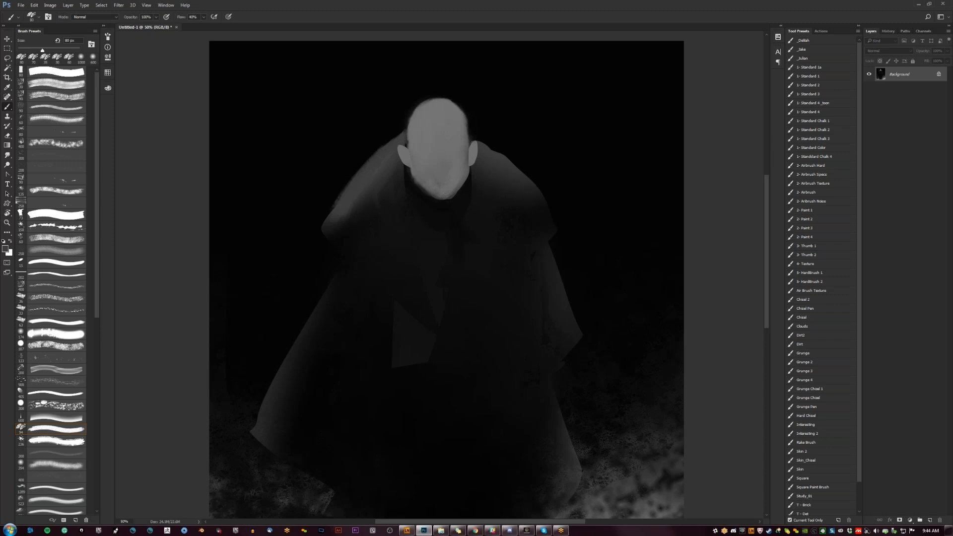
- Switch to Chrome, load robotpencil.net in a new tab and open its Streams page
left_click(475, 530)
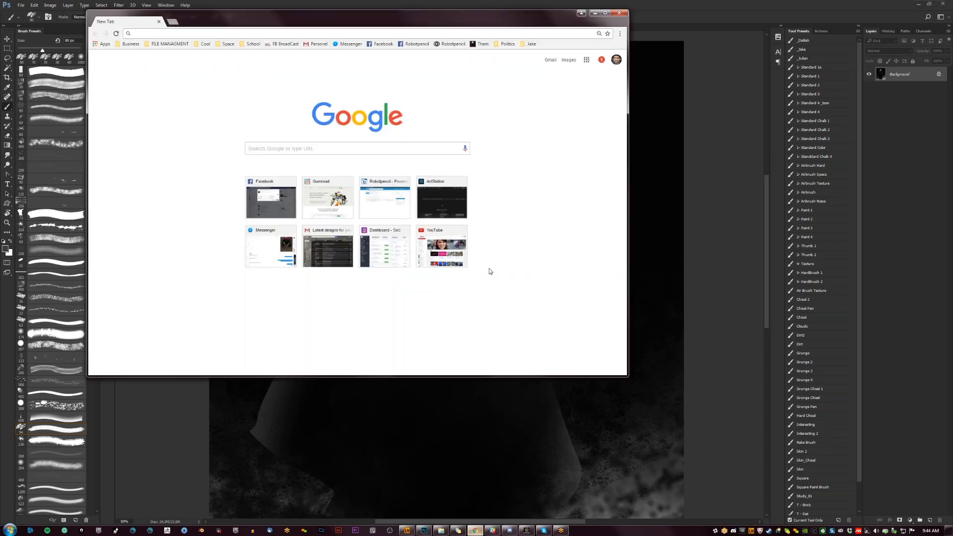
left_click(173, 22)
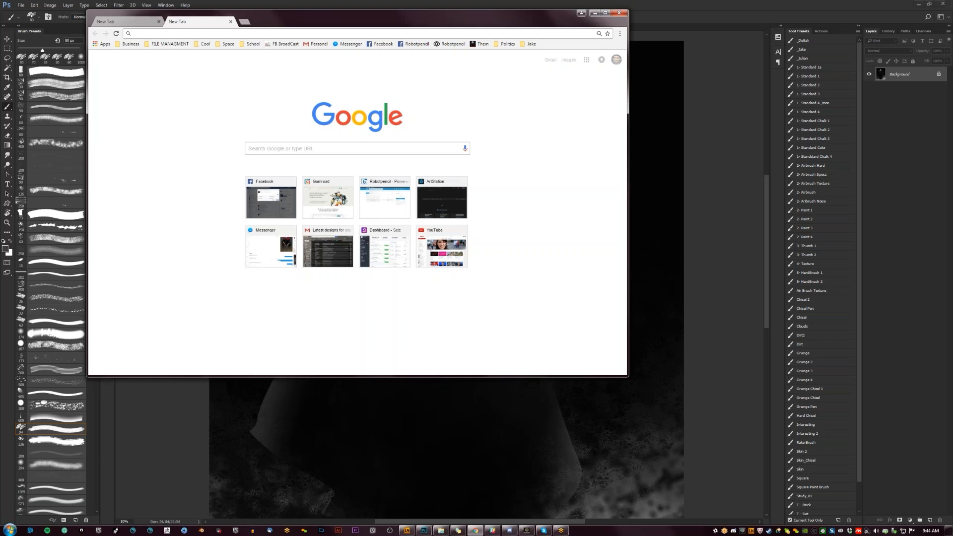
type("robotpencil.net")
key("Return")
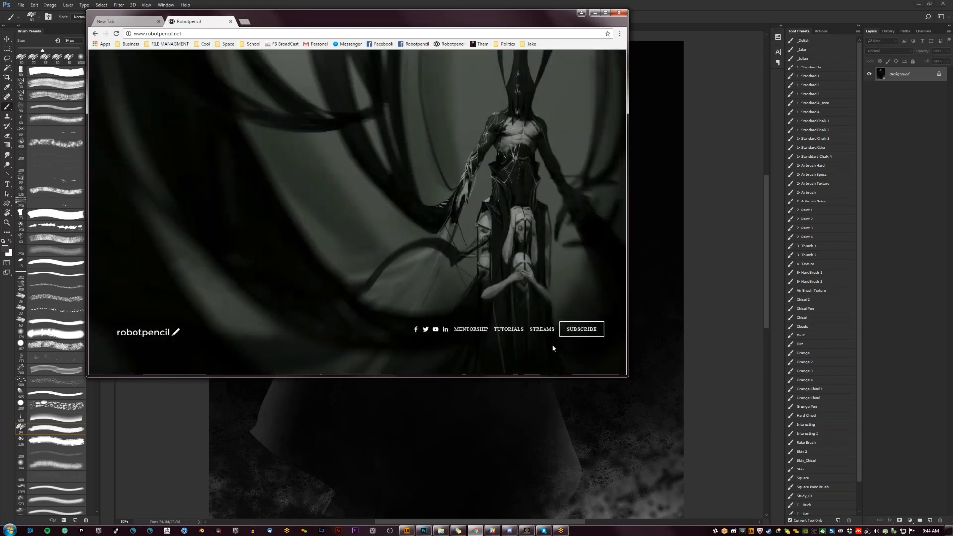
left_click(546, 332)
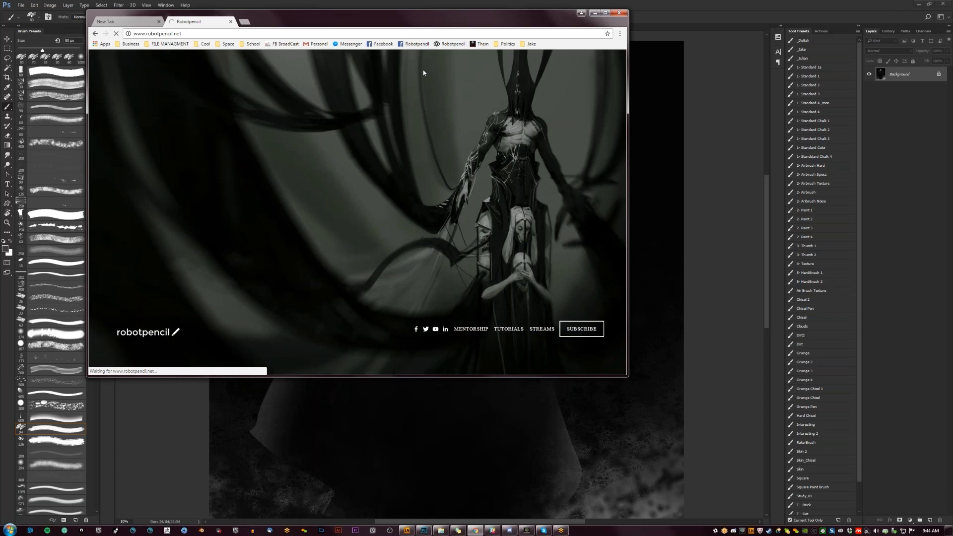
left_click(552, 334)
- Browse the video thumbnails and titles on the robotpencil.net Video Streams page
scroll(538, 179, "down", 3)
scroll(546, 169, "down", 8)
scroll(546, 168, "up", 7)
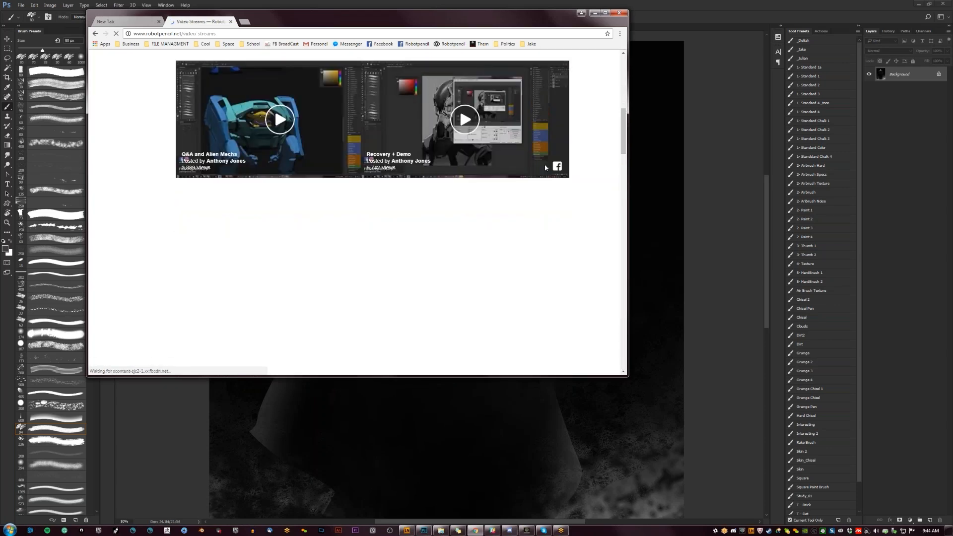
scroll(545, 168, "down", 2)
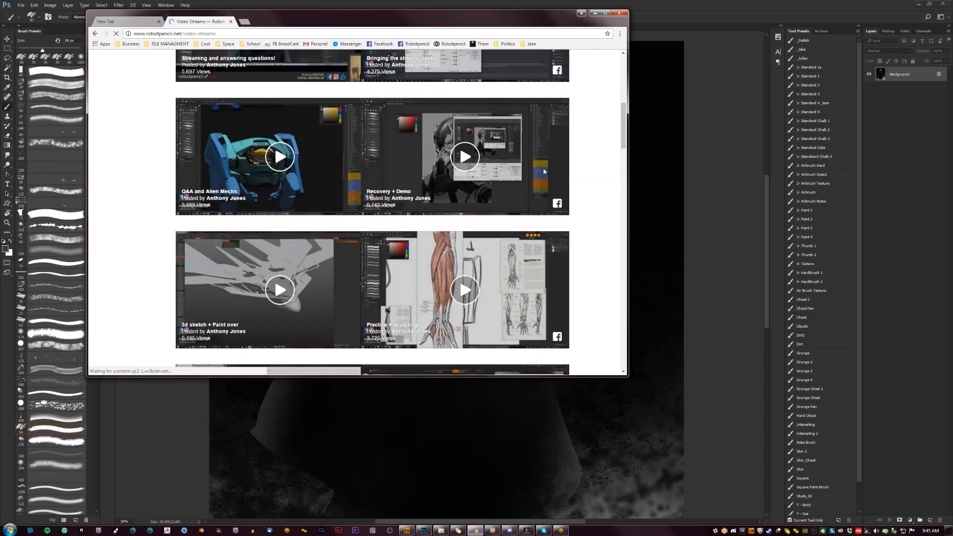
scroll(540, 178, "down", 15)
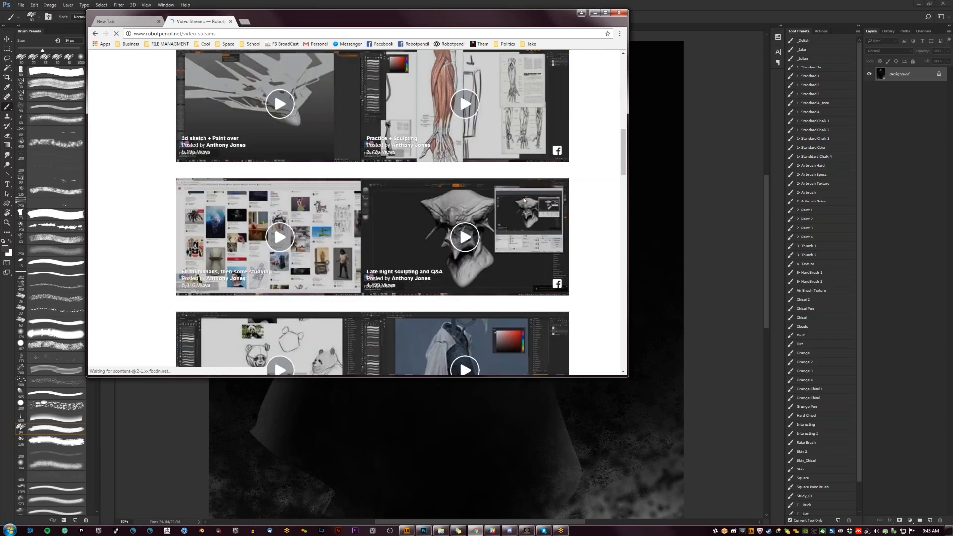
scroll(503, 228, "down", 10)
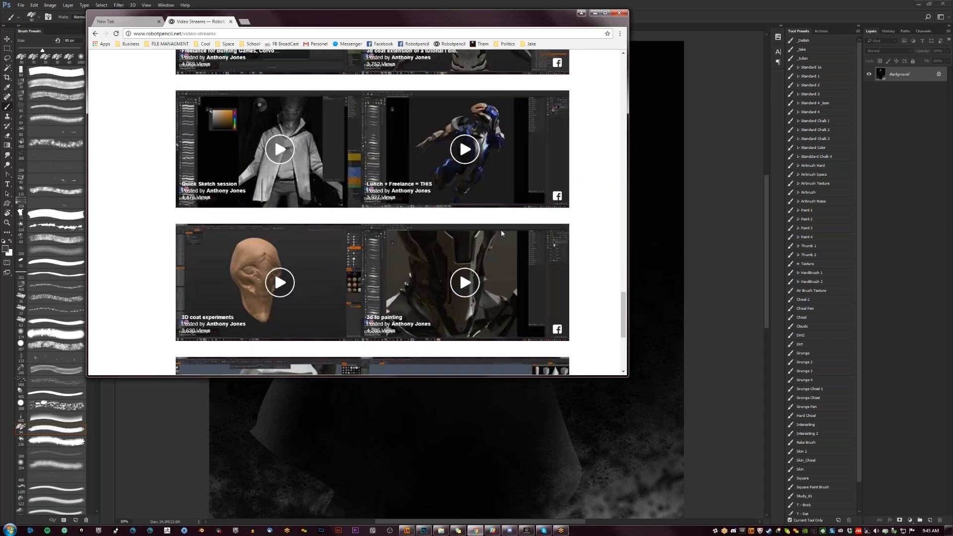
key("Home")
scroll(520, 186, "down", 14)
scroll(520, 190, "up", 8)
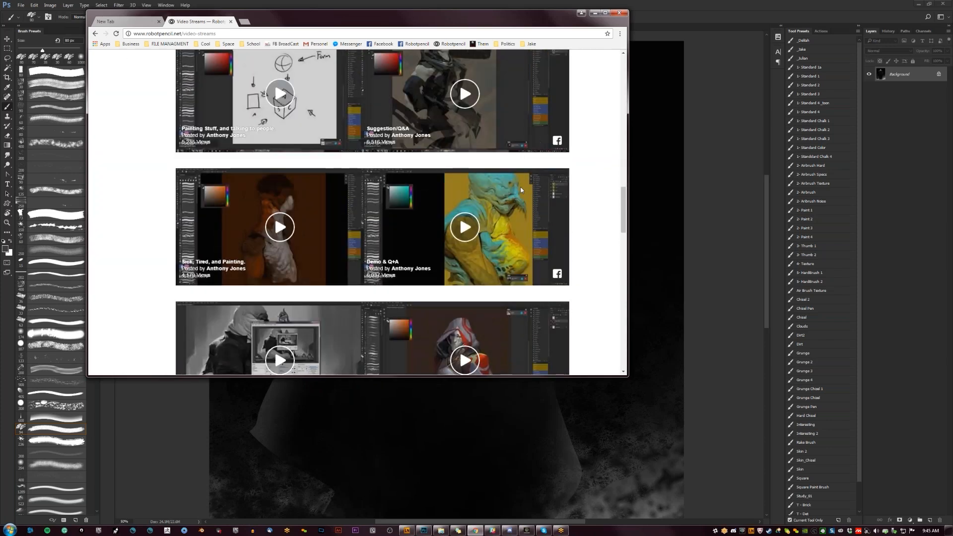
scroll(519, 203, "down", 7)
scroll(516, 228, "up", 10)
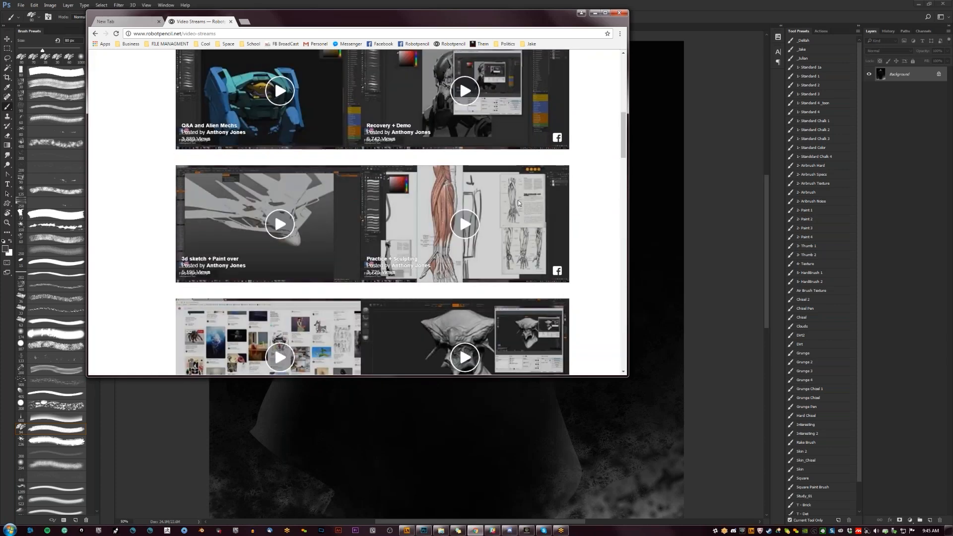
scroll(516, 205, "down", 3)
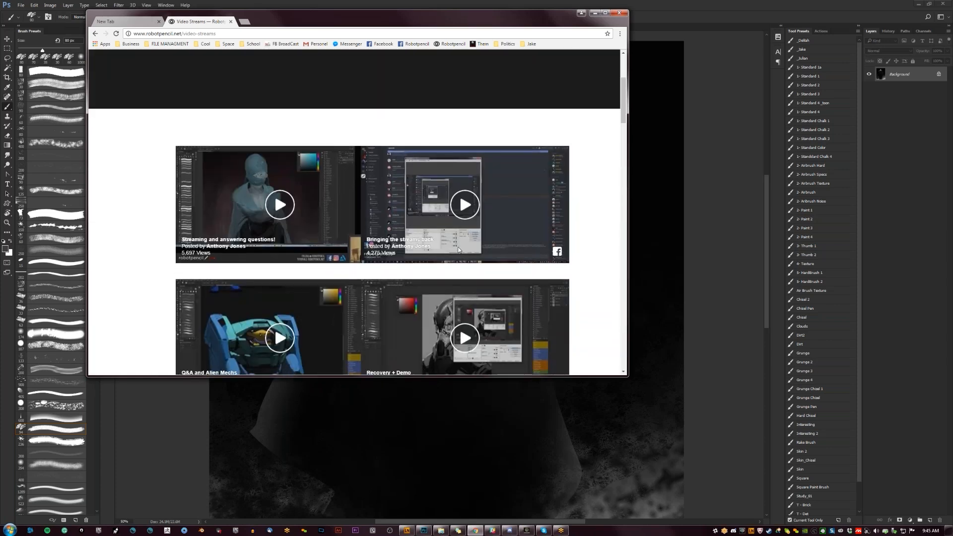
scroll(426, 254, "down", 4)
scroll(425, 254, "up", 3)
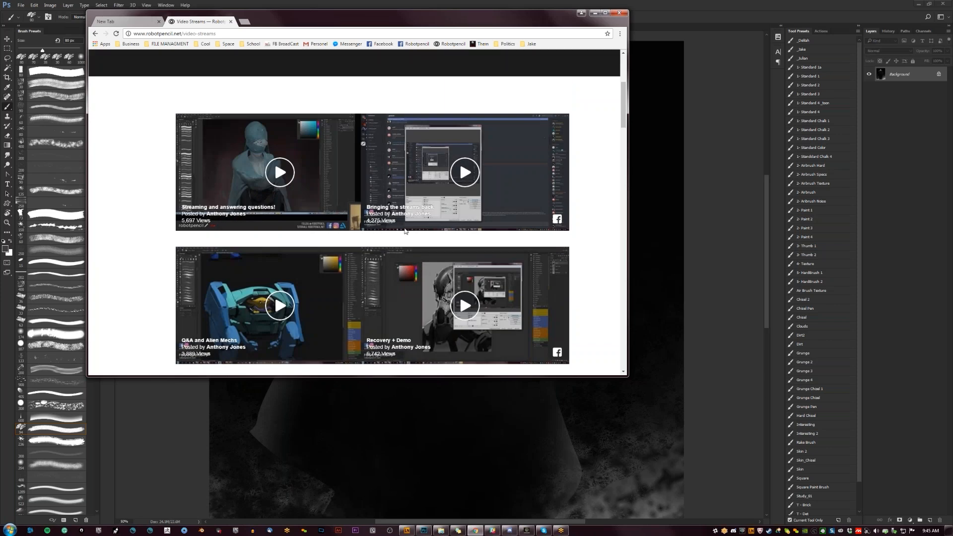
scroll(406, 231, "up", 2)
scroll(397, 260, "down", 2)
scroll(386, 264, "down", 3)
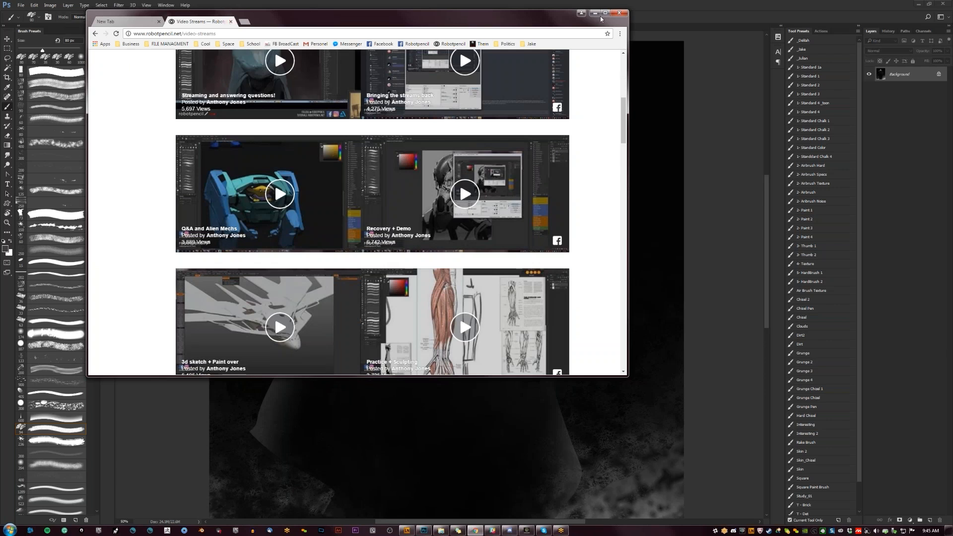
- Copy the Video Streams page address and share it in the Feb/Morn/Tue&Thu Skype group chat
left_click(561, 33)
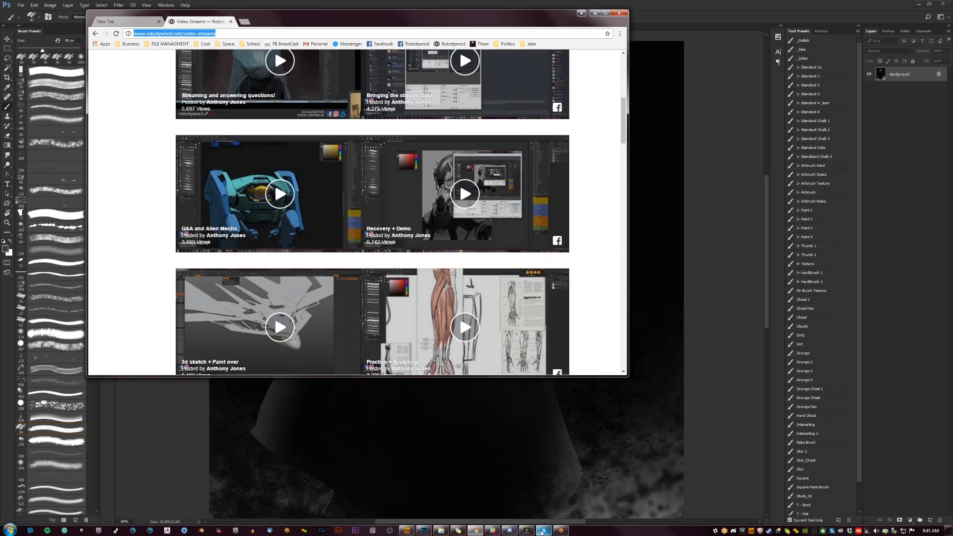
left_click(544, 531)
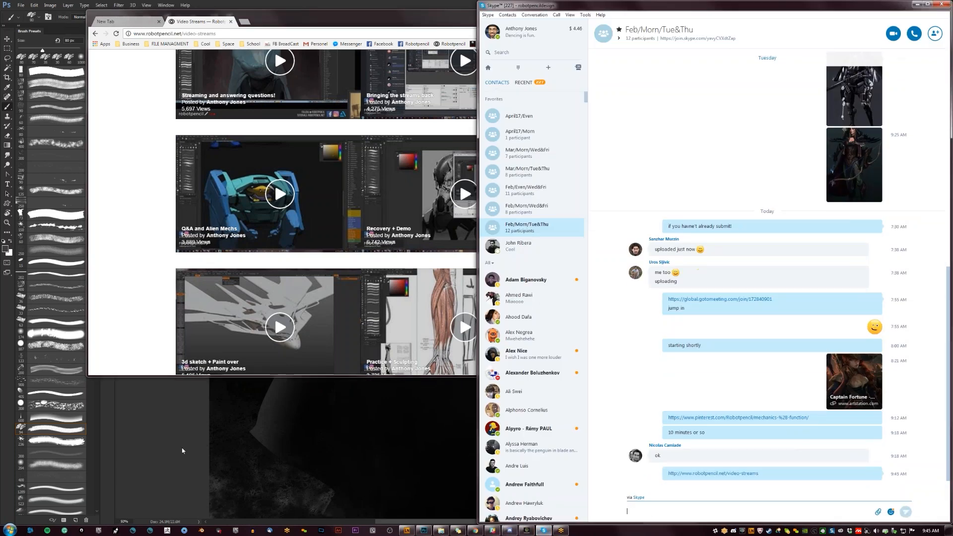
- Switch back to Photoshop and paint the first dark brow marks on the blank face, reducing the brush to 15 px
key("alt+Tab")
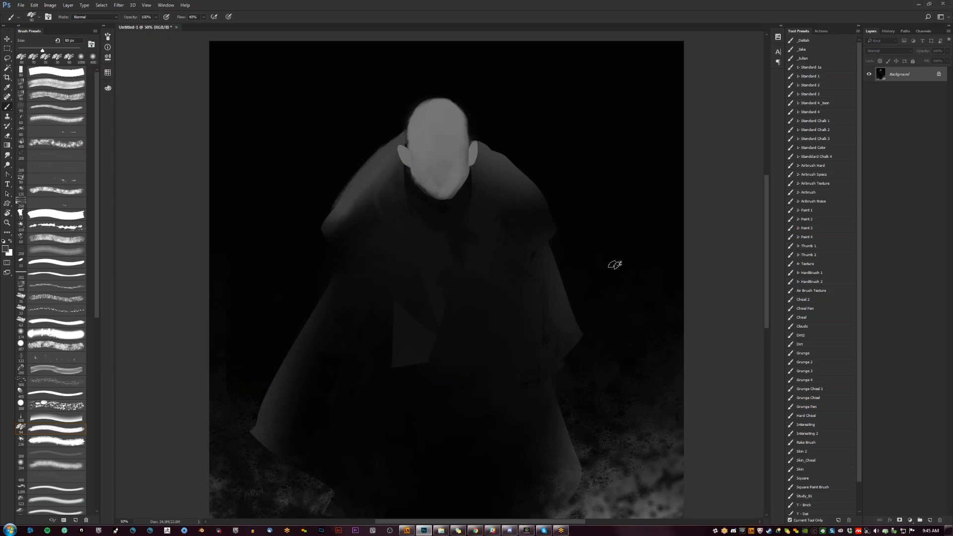
key("ctrl+plus")
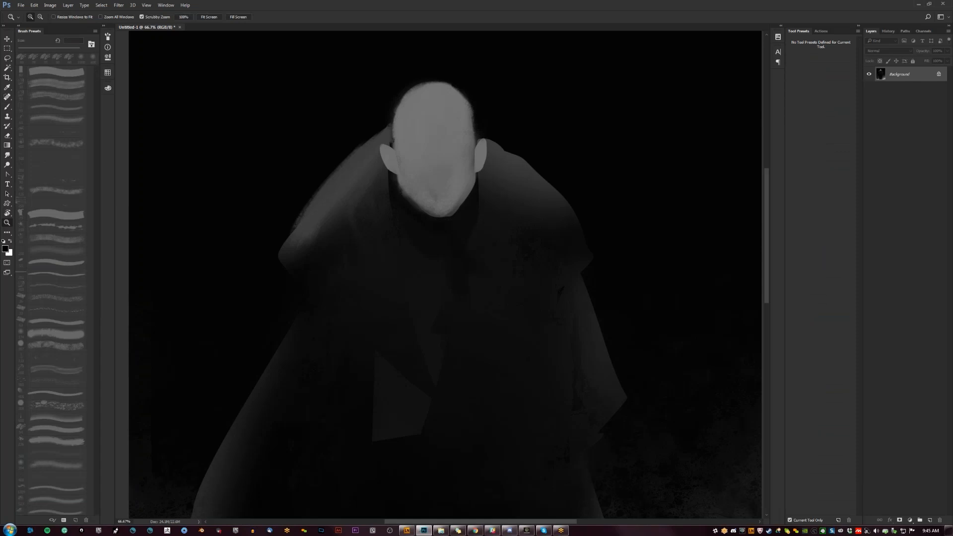
key("ctrl+plus")
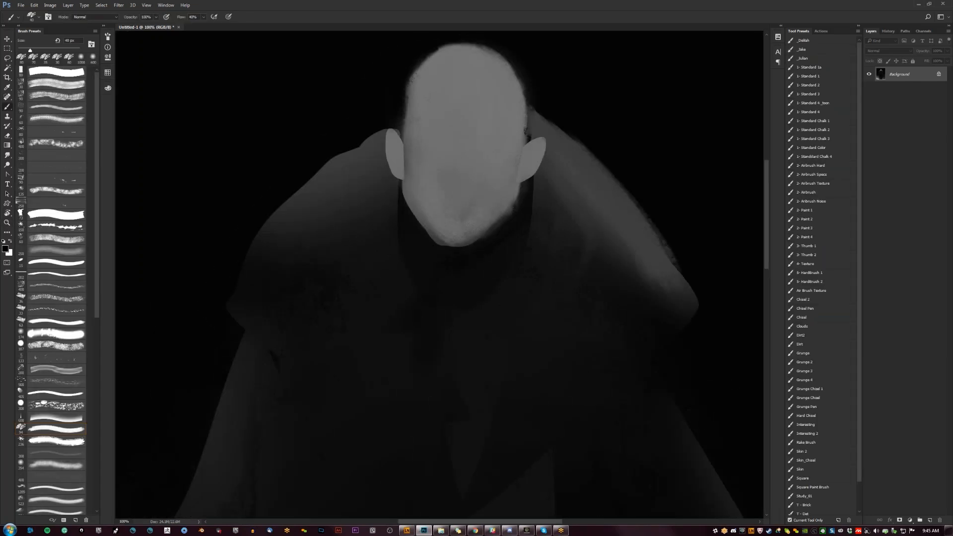
mouse_move(487, 139)
left_mouse_down()
mouse_move(421, 138)
mouse_move(503, 146)
mouse_move(482, 141)
mouse_move(503, 142)
left_mouse_up()
key("bracketleft")
key("bracketleft")
key("bracketleft")
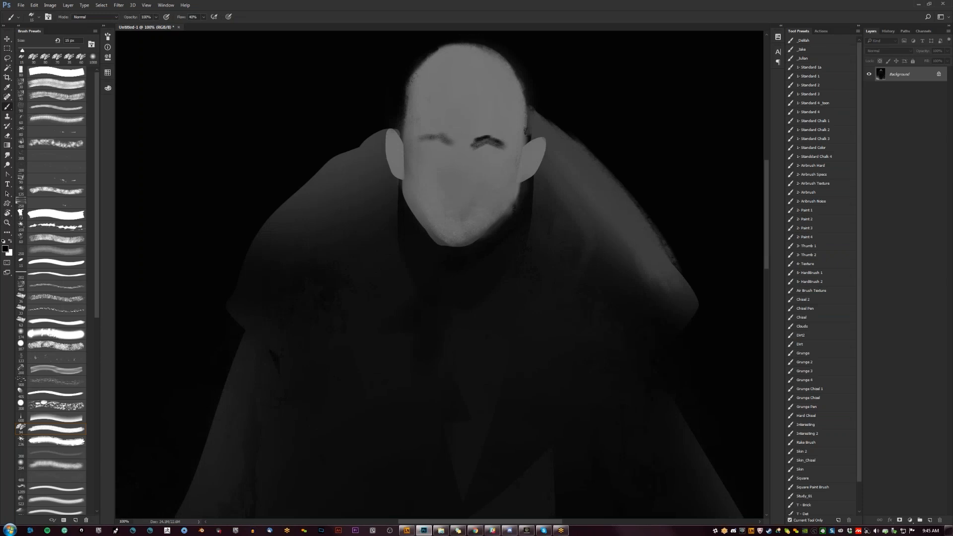
- Paint the dark left eye and strengthen its brow, finishing with the brush at 10 px
mouse_move(440, 135)
left_mouse_down()
mouse_move(453, 139)
mouse_move(411, 135)
mouse_move(436, 141)
left_mouse_up()
key("bracketright")
key("bracketright")
key("bracketright")
key("bracketright")
key("bracketleft")
key("bracketleft")
key("bracketleft")
key("bracketleft")
key("bracketleft")
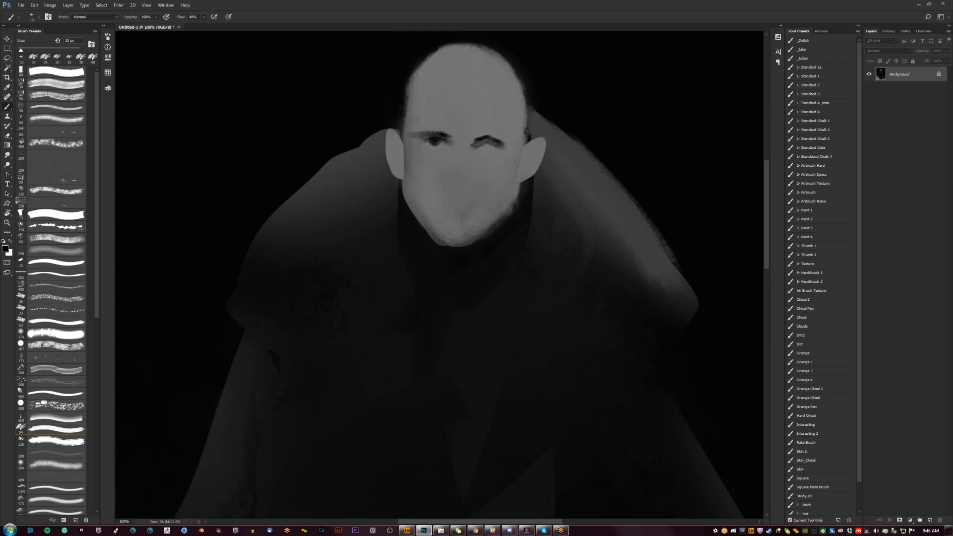
- Add the other eye beneath its brow and darken both upper lids and brows with a 20 px brush
left_click_drag(484, 146, 490, 144)
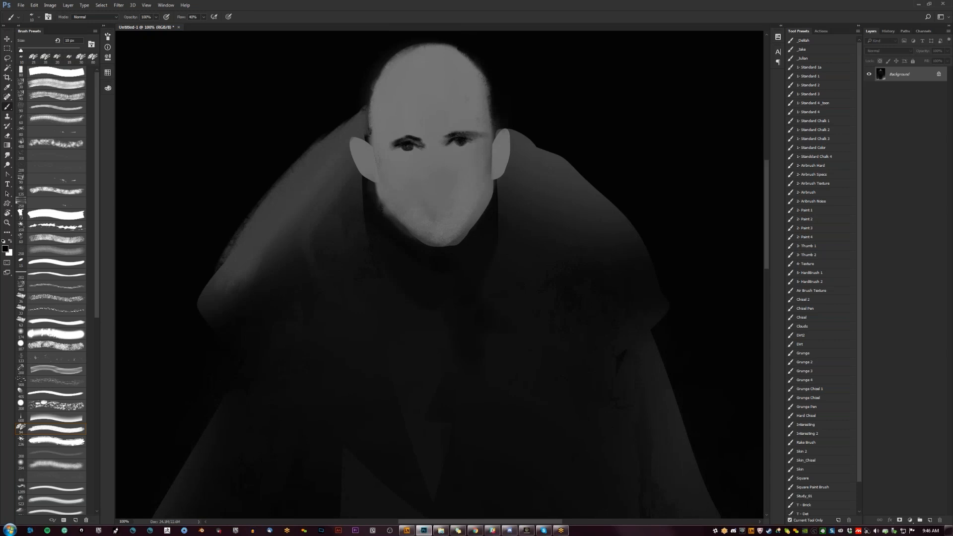
key("bracketright")
left_click_drag(394, 143, 476, 131)
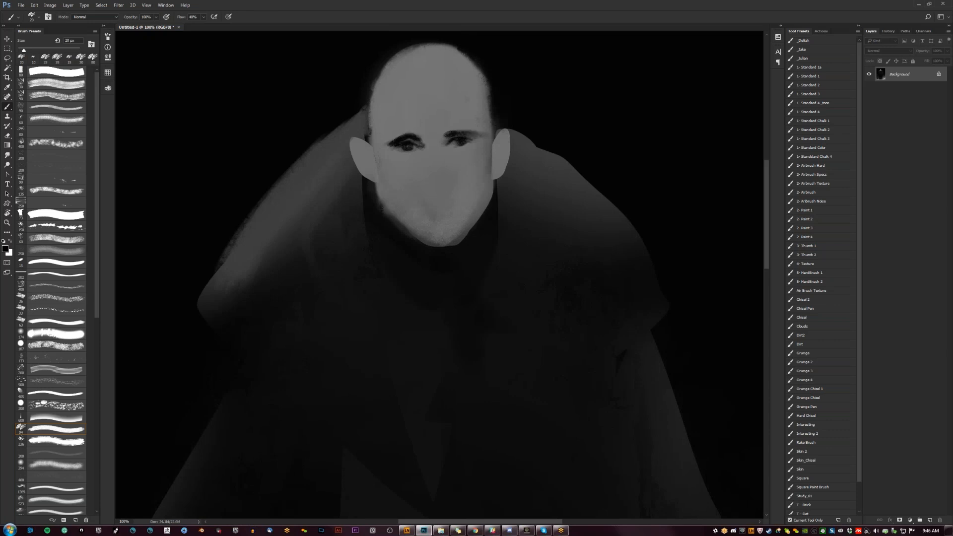
- Paint a small dark mark for the underside of the nose using a finer brush
left_click_drag(447, 164, 438, 212)
key("bracketleft")
key("bracketleft")
left_click(436, 212)
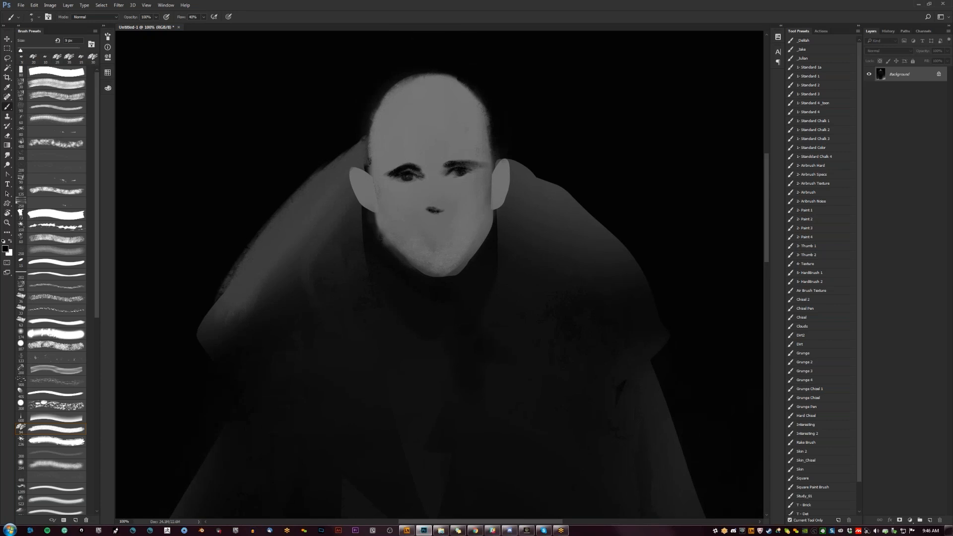
- Widen the shadow under the nose and shape the nose with greys sampled around it
mouse_move(449, 208)
left_mouse_down()
mouse_move(443, 217)
mouse_move(426, 205)
mouse_move(442, 219)
mouse_move(428, 209)
left_mouse_up()
key("bracketright")
key("bracketright")
key("bracketright")
key("bracketright")
left_click(428, 204, "alt")
left_click(438, 214, "alt")
left_click(437, 209, "alt")
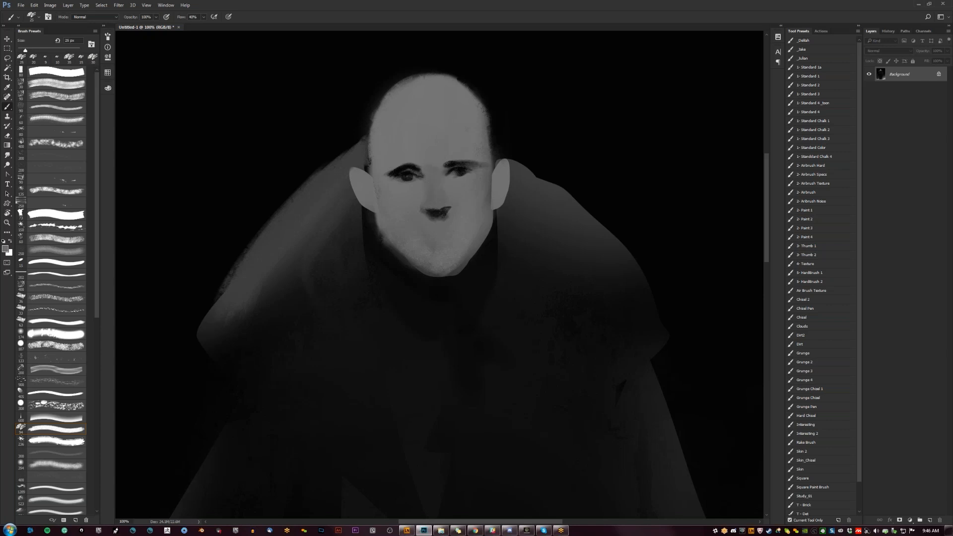
- Paint the mouth below the nose in default black, starting with a smaller brush and enlarging it for the lips
key("d")
key("bracketleft")
mouse_move(425, 231)
left_mouse_down()
mouse_move(460, 230)
mouse_move(446, 229)
left_mouse_up()
key("bracketright")
key("bracketright")
key("bracketright")
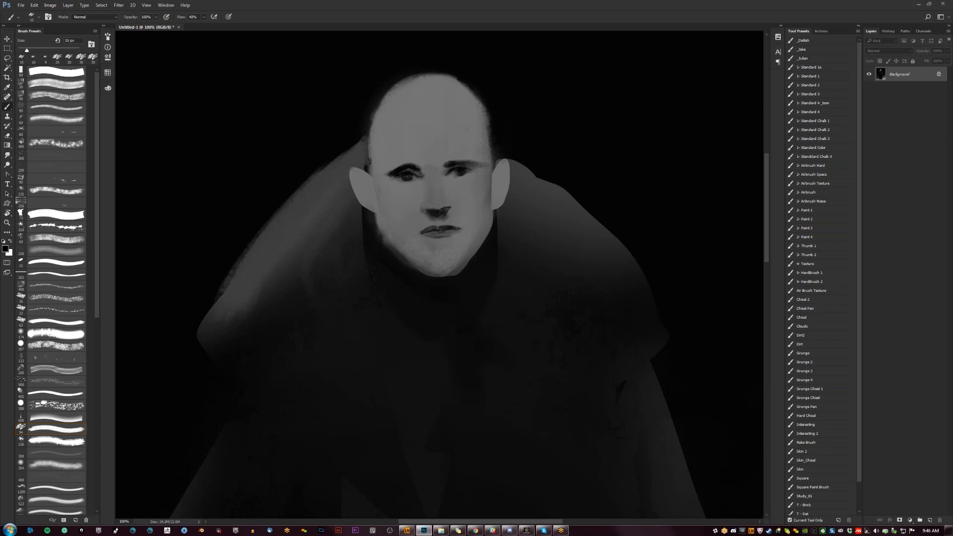
- Sharpen the left jawline down to the chin with a fine black stroke
key("bracketleft")
key("bracketleft")
key("bracketleft")
key("bracketleft")
mouse_move(376, 218)
left_mouse_down()
mouse_move(389, 245)
mouse_move(397, 255)
mouse_move(386, 231)
mouse_move(428, 274)
left_mouse_up()
- Trim the right side of the jaw from below the ear to the chin with black strokes
key("bracketright")
key("bracketright")
key("bracketright")
key("bracketright")
left_click_drag(488, 242, 457, 279)
key("bracketleft")
key("bracketleft")
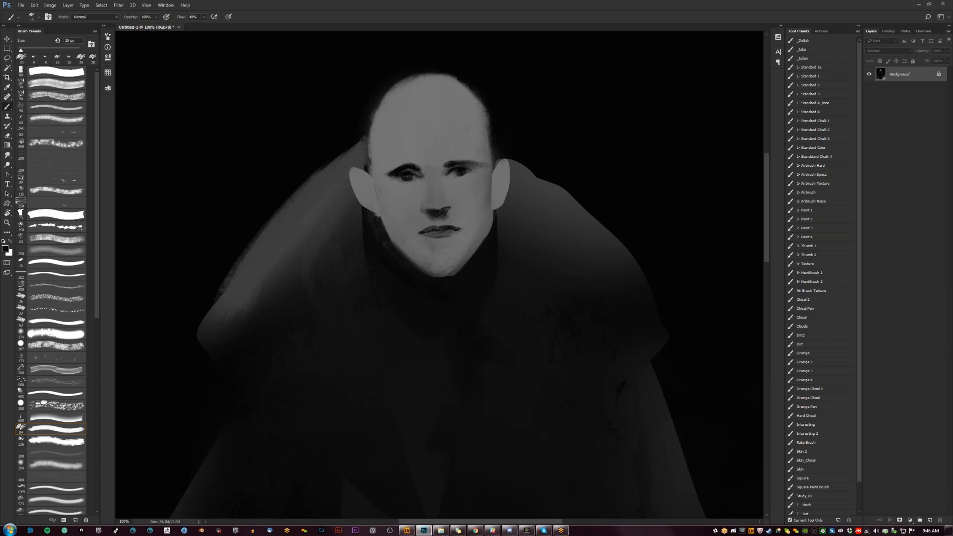
left_click_drag(492, 211, 490, 233)
- Check the whole figure at a smaller scale and flip the canvas horizontally for work on the face
key("z")
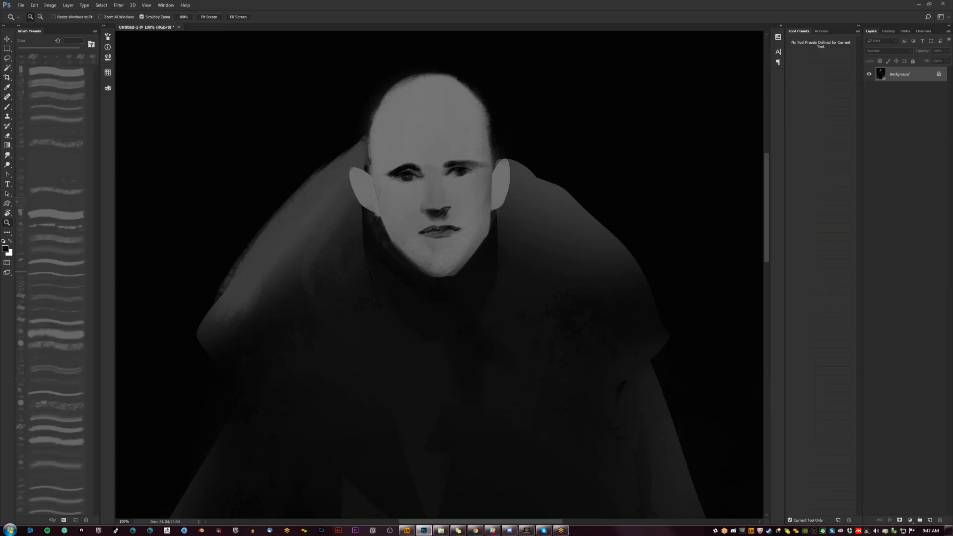
left_click(465, 211, "alt")
left_click(465, 211, "alt")
left_click(465, 210, "alt")
left_click(466, 211, "alt")
left_click(451, 192)
left_click(451, 192)
left_click(451, 192)
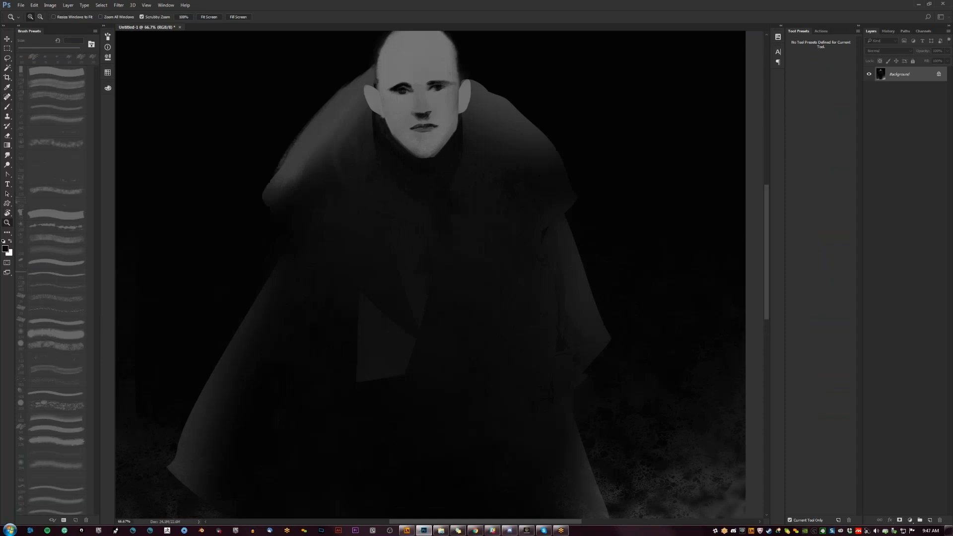
key("F2")
left_click_drag(445, 99, 442, 190)
left_click(442, 189)
key("b")
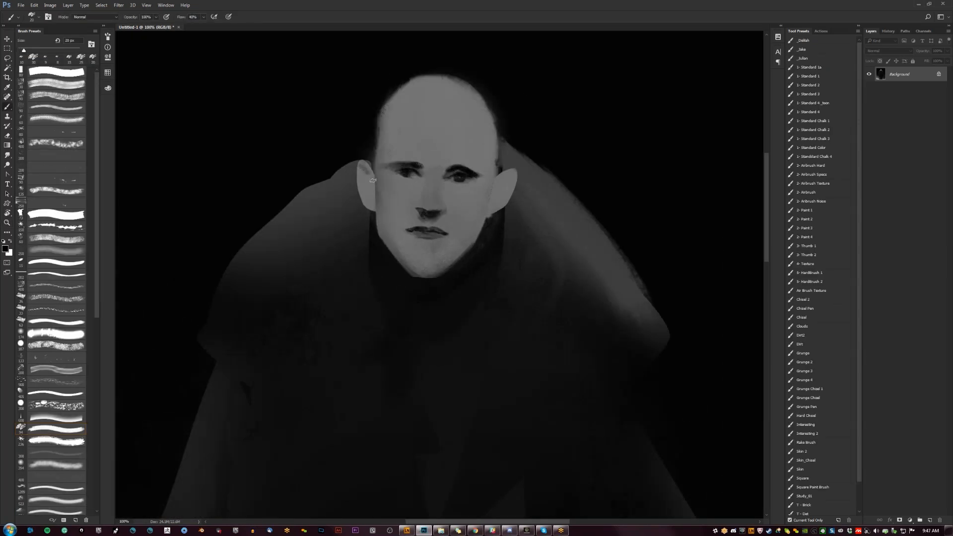
- Shade the inside of both ears with a small brush, using sampled grey and black
key("bracketright")
left_click(368, 172, "alt")
key("d")
key("bracketleft")
left_click_drag(508, 178, 491, 204)
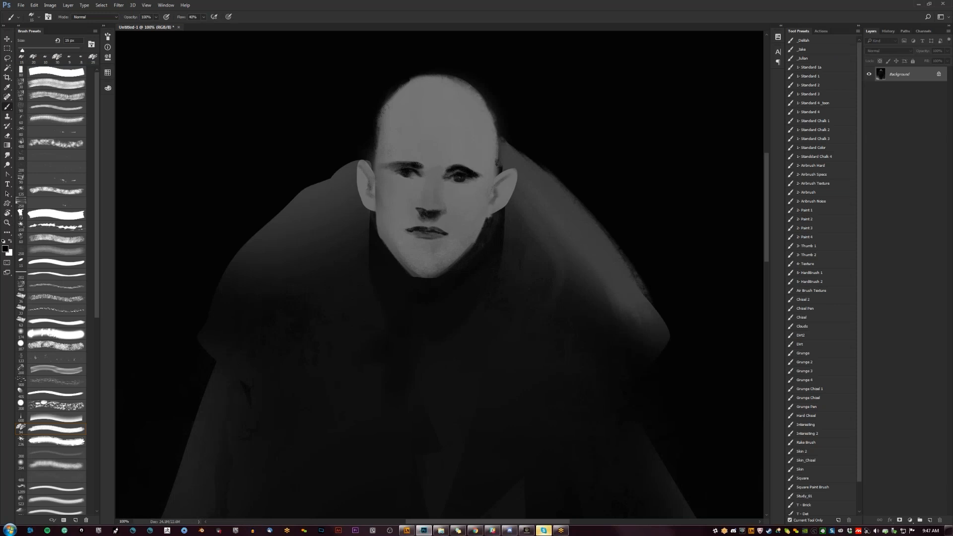
- Clean up the skull outline and smooth the forehead with sampled skin grey, enlarging the brush to 70 px
left_click(384, 145, "alt")
mouse_move(377, 148)
left_mouse_down()
mouse_move(378, 121)
mouse_move(419, 76)
left_mouse_up()
key("bracketright")
key("bracketright")
key("bracketright")
key("bracketright")
key("bracketright")
mouse_move(431, 80)
left_mouse_down()
mouse_move(394, 123)
mouse_move(450, 86)
left_mouse_up()
key("bracketright")
key("bracketright")
key("bracketright")
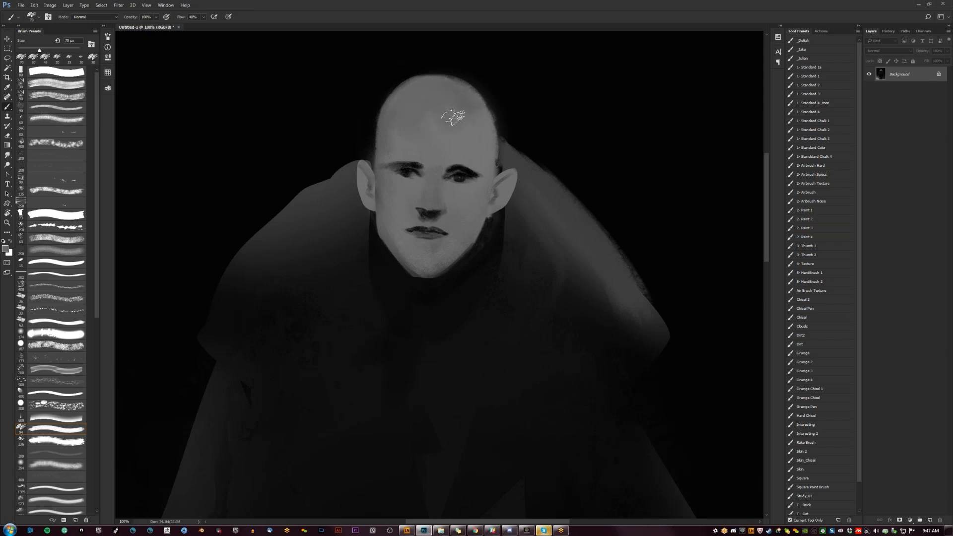
- Mirror the canvas and paint a thin shadow along the left cheek with a much smaller black brush
key("ctrl+shift+h")
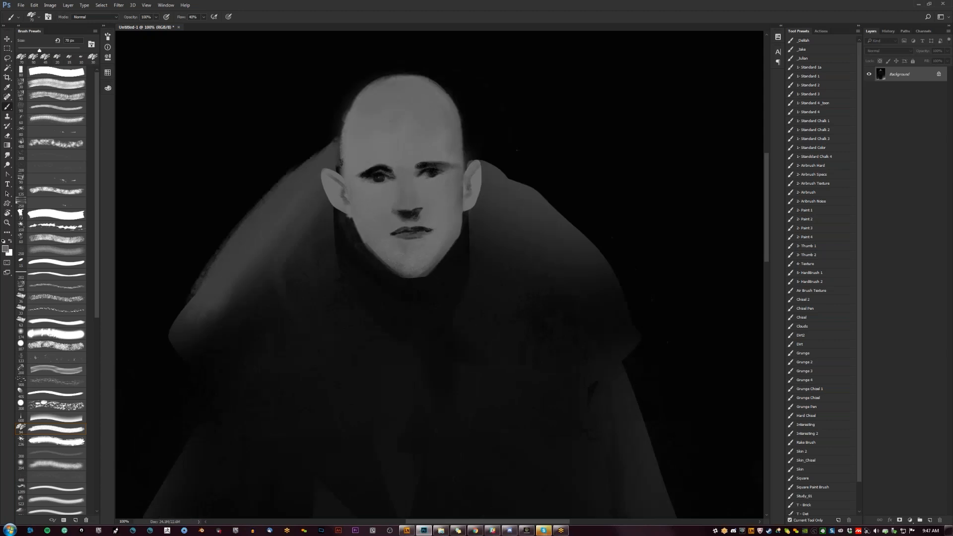
key("d")
key("bracketleft")
key("bracketleft")
key("bracketleft")
key("bracketleft")
key("bracketleft")
key("bracketleft")
key("bracketleft")
key("bracketleft")
left_click_drag(371, 221, 382, 257)
- Block in dark hair over the top and left front of the head with a larger brush
key("bracketright")
key("bracketright")
key("bracketright")
left_click_drag(398, 118, 369, 88)
mouse_move(398, 115)
left_mouse_down()
mouse_move(414, 111)
mouse_move(422, 98)
mouse_move(388, 103)
mouse_move(376, 87)
mouse_move(384, 97)
mouse_move(375, 123)
left_mouse_up()
mouse_move(348, 117)
left_mouse_down()
mouse_move(360, 84)
mouse_move(363, 95)
mouse_move(392, 87)
mouse_move(412, 112)
mouse_move(393, 102)
mouse_move(400, 97)
left_mouse_up()
- Paint the hair down both temples and refine the left hairline with sampled tones, using a 20 px brush
key("x")
left_click(365, 93, "alt")
left_click(364, 96, "alt")
key("bracketleft")
mouse_move(354, 124)
left_mouse_down()
mouse_move(344, 134)
mouse_move(347, 184)
mouse_move(342, 142)
left_mouse_up()
mouse_move(342, 141)
left_mouse_down()
mouse_move(341, 168)
mouse_move(346, 132)
mouse_move(353, 163)
mouse_move(354, 150)
left_mouse_up()
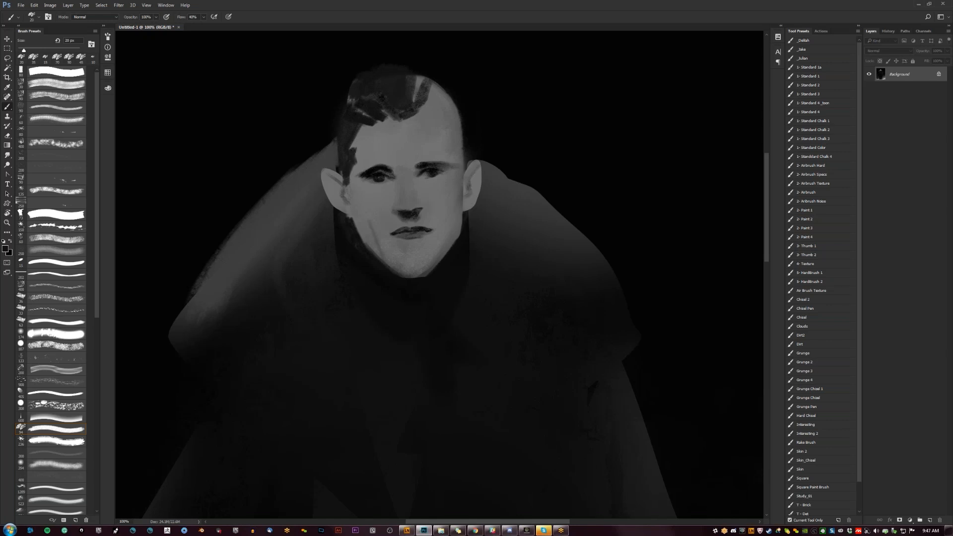
mouse_move(455, 110)
left_mouse_down()
mouse_move(449, 144)
mouse_move(462, 173)
left_mouse_up()
left_click(364, 155, "alt")
left_click_drag(356, 158, 351, 181)
mouse_move(356, 151)
left_mouse_down()
mouse_move(350, 181)
mouse_move(353, 164)
left_mouse_up()
- Fill the remaining hair across the right side of the head with black and sampled dark grey
key("d")
key("]")
key("]")
left_click_drag(422, 106, 451, 123)
key("[")
left_click_drag(419, 99, 448, 115)
mouse_move(428, 90)
left_mouse_down()
mouse_move(455, 118)
mouse_move(449, 103)
mouse_move(411, 96)
mouse_move(421, 79)
mouse_move(418, 87)
mouse_move(410, 65)
mouse_move(448, 103)
left_mouse_up()
key("]")
key("]")
key("]")
key("]")
left_click(408, 88, "alt")
key("]")
mouse_move(448, 99)
left_mouse_down()
mouse_move(447, 83)
mouse_move(458, 127)
left_mouse_up()
- Examine the whole figure at a reduced scale and the mirrored face up close
key("z")
left_click(463, 169, "alt")
left_click(464, 169, "alt")
left_click(463, 170, "alt")
left_click(463, 170, "alt")
left_click(463, 170)
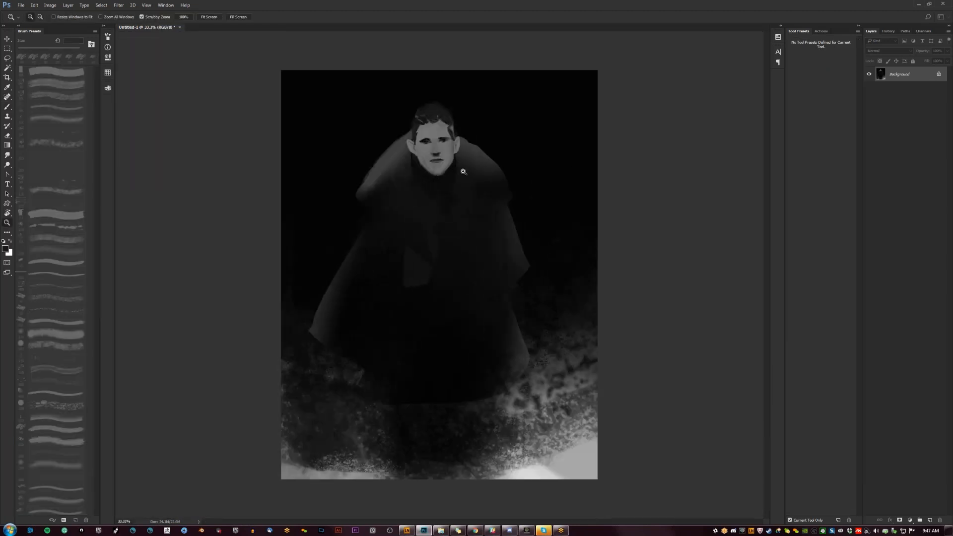
left_click(465, 170)
left_click(455, 132)
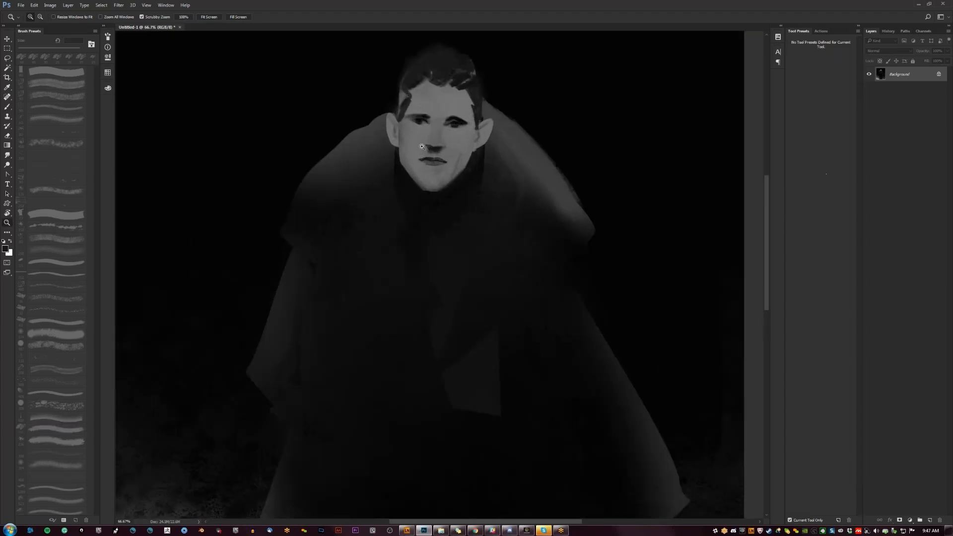
key("b")
scroll(417, 123, "up", 1)
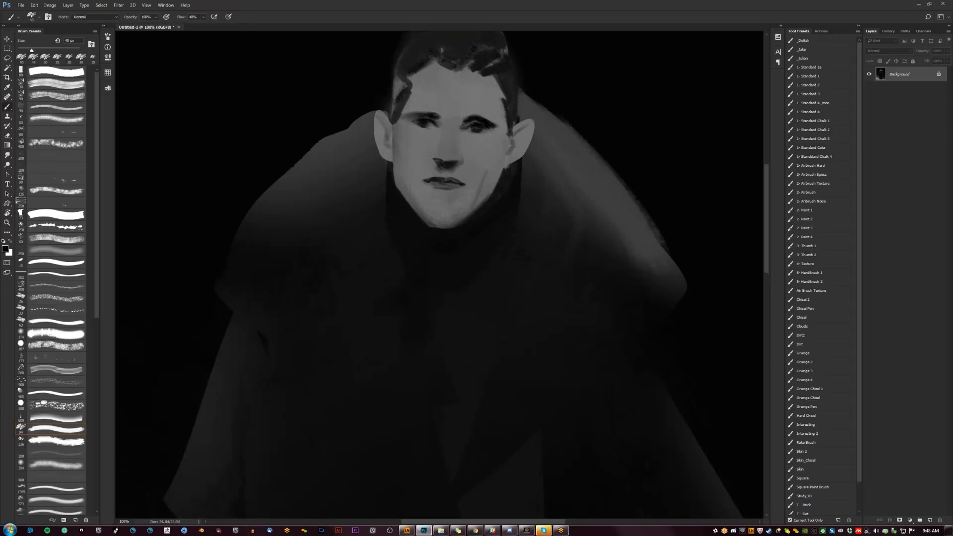
- Try a short stroke of sampled grey across the left brow with a much smaller brush
key("bracketleft")
key("bracketleft")
key("bracketleft")
key("bracketleft")
key("bracketleft")
key("bracketleft")
key("bracketleft")
key("bracketleft")
key("bracketleft")
left_click(441, 130, "alt")
key("bracketright")
left_click_drag(417, 118, 434, 118)
key("ctrl+z")
- Repaint the brows with black strokes, enlarge the brush to 40 px and undo the last stroke
key("d")
key("bracketright")
key("bracketright")
key("bracketright")
key("bracketright")
key("bracketright")
left_click_drag(412, 115, 482, 116)
key("bracketright")
key("bracketright")
key("bracketright")
key("bracketright")
key("bracketright")
key("ctrl+z")
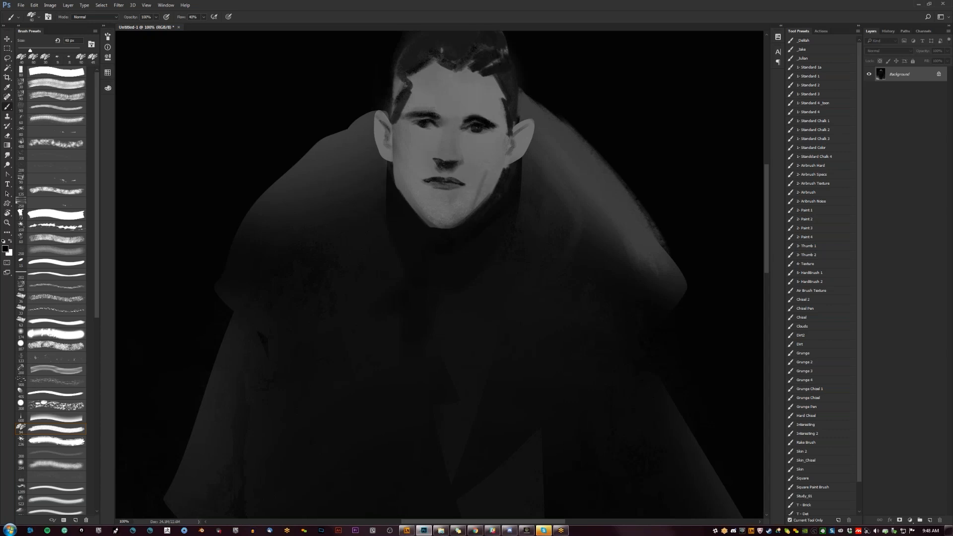
- Touch up the inner end of the left brow with a short stroke of sampled grey and shrink the brush
left_click(593, 177, "alt")
left_click(450, 119, "alt")
left_click_drag(439, 116, 444, 120)
left_click(441, 124, "alt")
left_click(451, 118, "alt")
key("d")
key("bracketleft")
key("bracketleft")
key("bracketleft")
key("bracketleft")
key("bracketleft")
key("bracketleft")
key("bracketleft")
key("bracketleft")
- Shade the left cheek and jaw with a soft sampled-grey stroke after resizing the brush
left_click(434, 155, "alt")
key("d")
key("bracketright")
key("bracketright")
key("bracketright")
key("bracketright")
key("bracketright")
key("bracketright")
key("bracketright")
key("bracketright")
key("bracketright")
key("bracketright")
key("bracketleft")
key("bracketleft")
key("bracketleft")
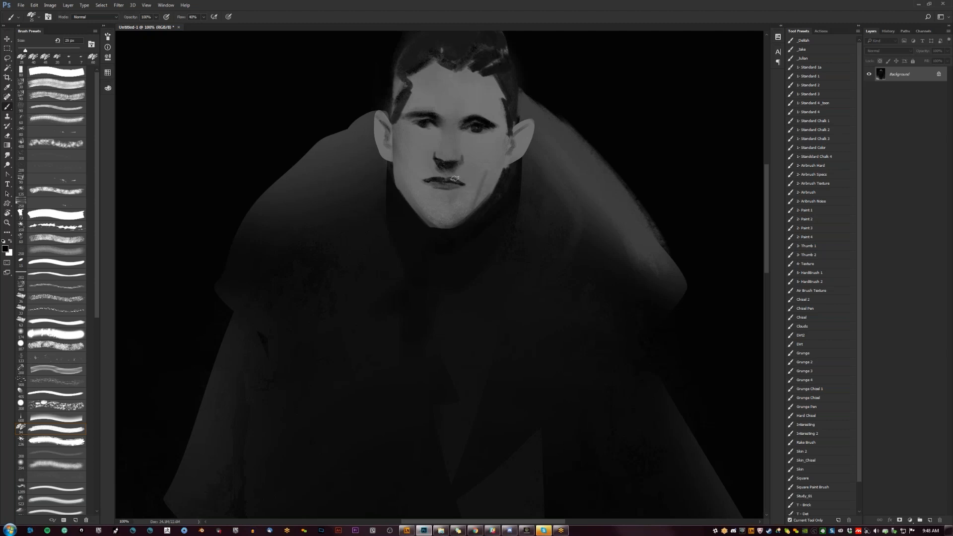
left_click_drag(408, 174, 415, 201)
left_click(412, 189, "alt")
key("]")
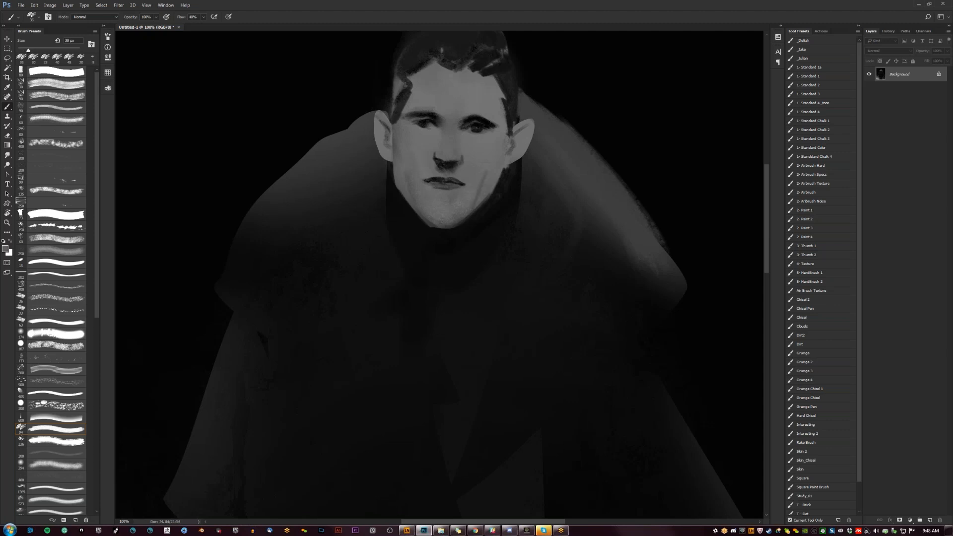
- Trim the chin with sampled near-black and darken the right jawline just below the ear
left_click(443, 237, "alt")
mouse_move(423, 223)
left_mouse_down()
mouse_move(453, 233)
mouse_move(478, 217)
left_mouse_up()
left_click_drag(510, 164, 522, 141)
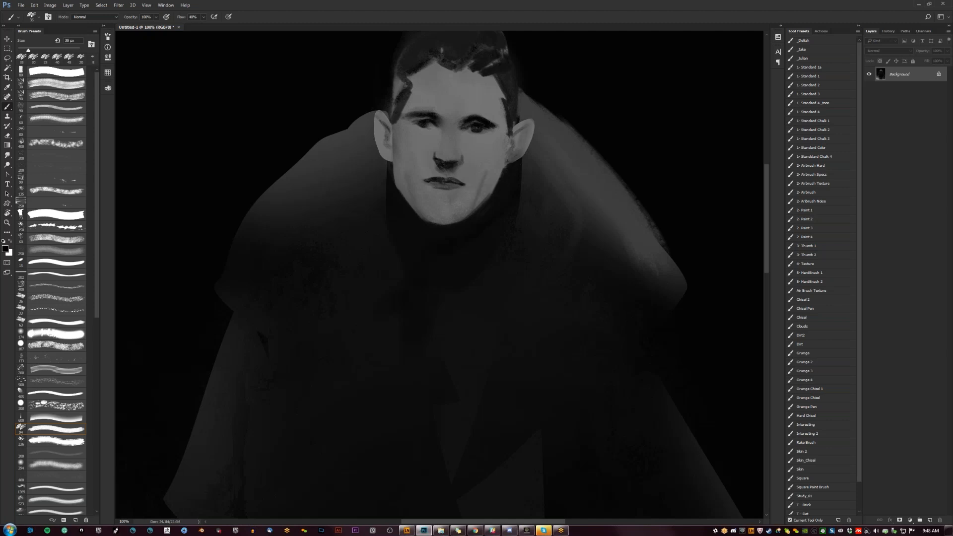
- Flip the canvas horizontally and check the mirrored figure from a reduced scale back to the face
key("z")
left_click(499, 243, "alt")
left_click(497, 241, "alt")
left_click(497, 241, "alt")
key("ctrl+shift+h")
key("b")
key("z")
left_click(458, 186)
left_click(458, 180)
left_click(457, 161)
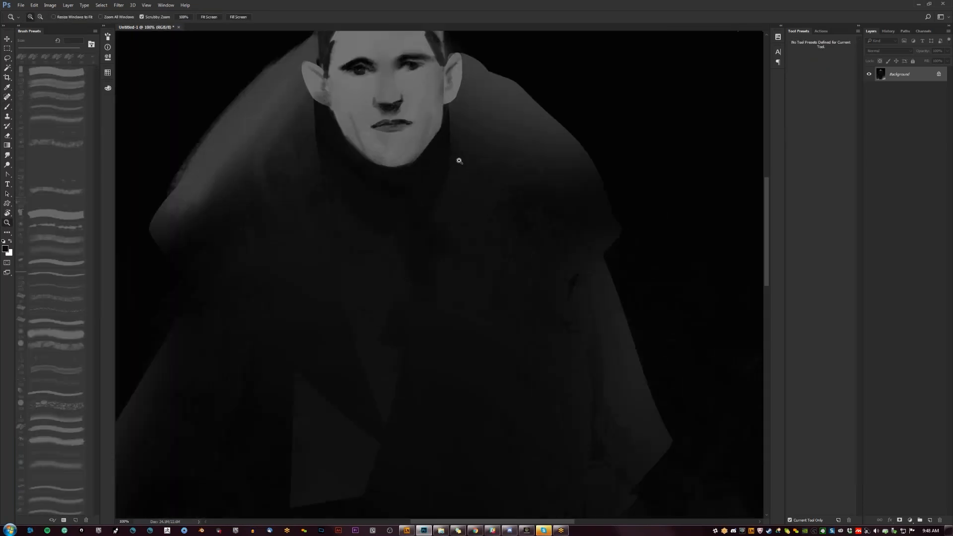
left_click_drag(446, 150, 508, 230)
key("b")
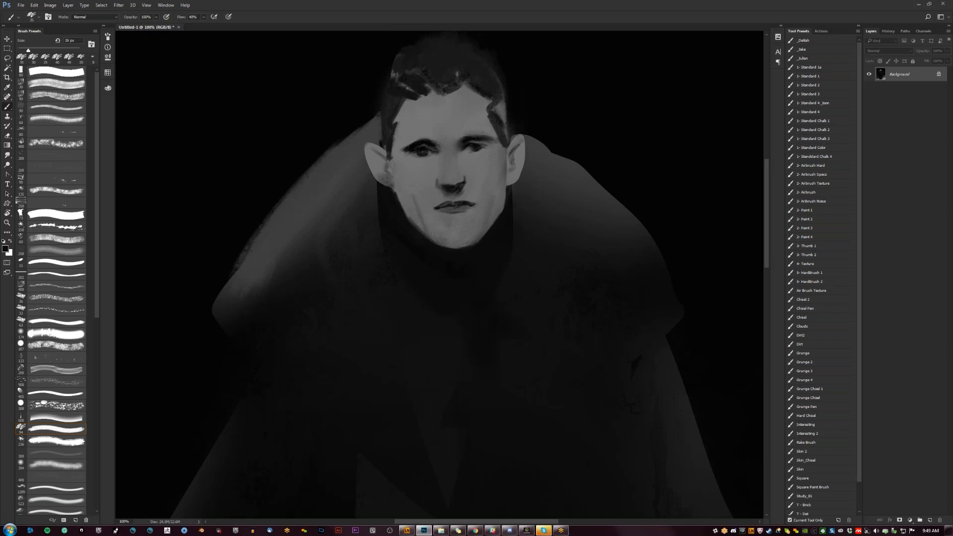
- Switch to the full-screen view and paint a sampled dark stroke down the left side of the cloak's collar
left_click(446, 334, "alt")
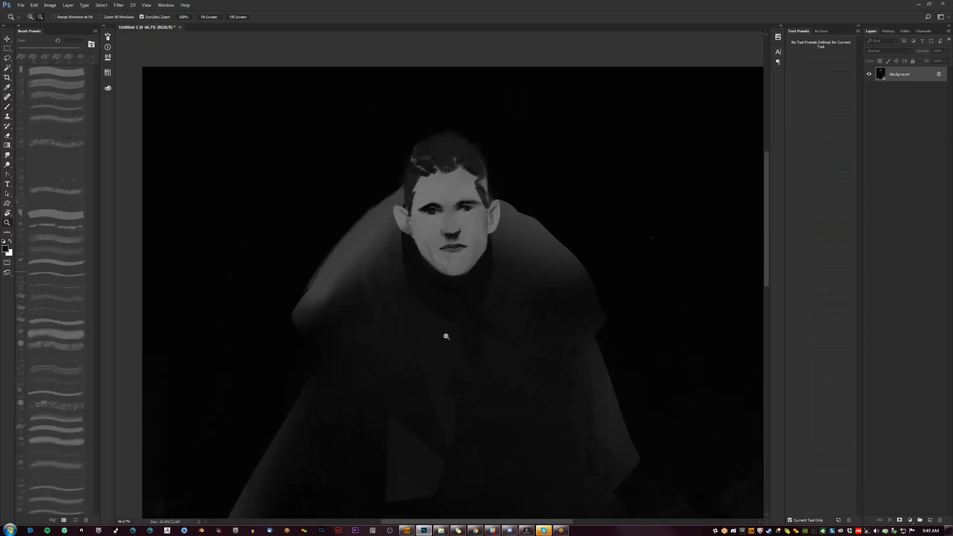
left_click(446, 334, "alt")
left_click(445, 334, "alt")
key("f")
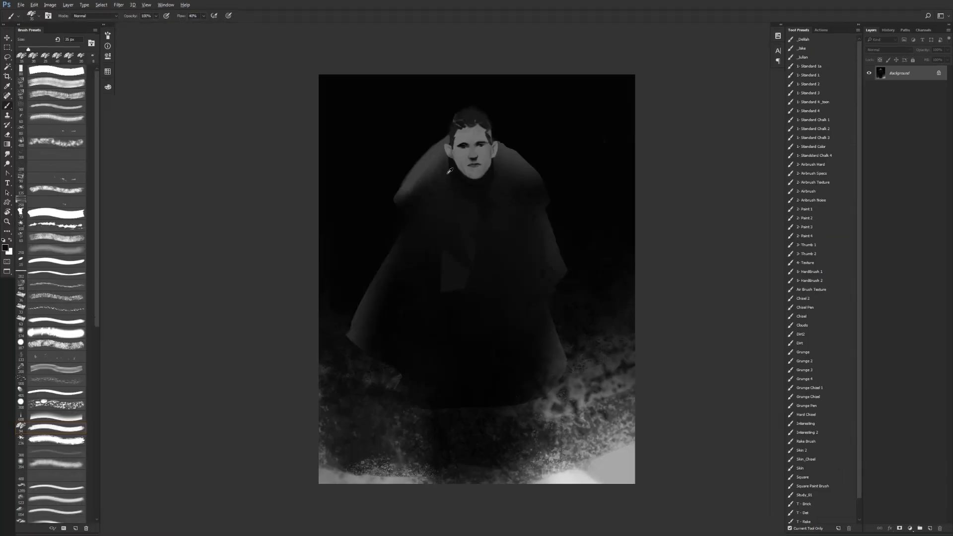
key("bracketright")
left_click(434, 159, "alt")
left_click_drag(431, 168, 421, 186)
- Blend the left collar's shadow and highlight with a larger brush and greys sampled from the cloak
key("bracketright")
key("bracketright")
key("bracketright")
key("bracketright")
key("bracketright")
left_click(439, 193, "alt")
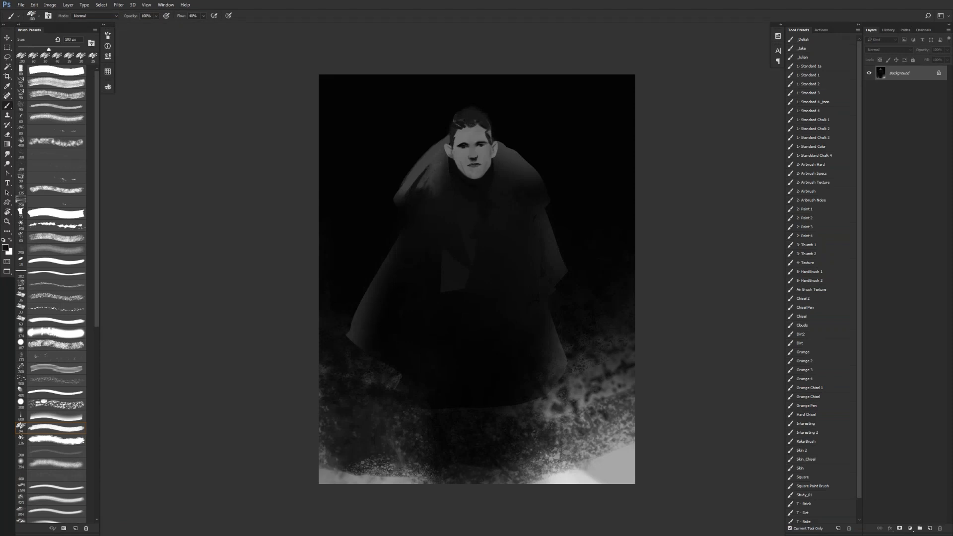
mouse_move(414, 177)
left_mouse_down()
mouse_move(403, 195)
mouse_move(430, 181)
left_mouse_up()
left_click(418, 171, "alt")
left_click(429, 189, "alt")
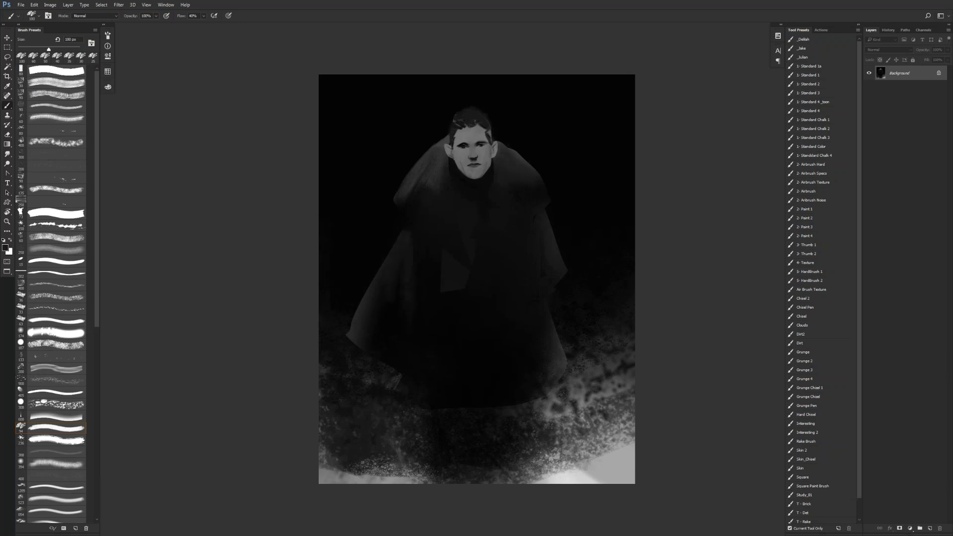
- Cover the grey patch at the cloak's centre and extend its dark base into the ground with much larger brushes
key("bracketright")
key("bracketright")
key("bracketright")
key("bracketright")
mouse_move(446, 273)
left_mouse_down()
mouse_move(447, 319)
mouse_move(461, 243)
left_mouse_up()
key("bracketright")
key("bracketright")
mouse_move(460, 392)
left_mouse_down()
mouse_move(461, 447)
mouse_move(502, 427)
left_mouse_up()
key("bracketright")
key("bracketright")
key("bracketright")
key("bracketright")
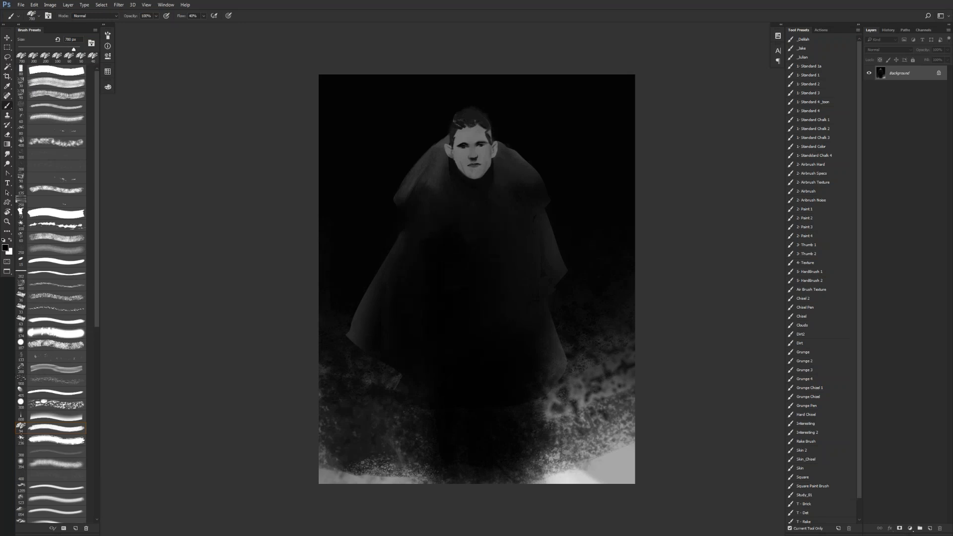
- Paint dark folds along the left hem, right sleeve, under the collar and across the chest, reducing the brush to 50 px
key("bracketleft")
key("bracketleft")
key("bracketleft")
key("bracketleft")
key("bracketleft")
key("bracketleft")
key("bracketleft")
key("bracketleft")
key("bracketleft")
mouse_move(358, 343)
left_mouse_down()
mouse_move(384, 346)
mouse_move(408, 319)
left_mouse_up()
left_click_drag(535, 217, 546, 211)
left_click_drag(542, 275, 566, 273)
key("bracketleft")
key("bracketleft")
left_click_drag(536, 217, 513, 268)
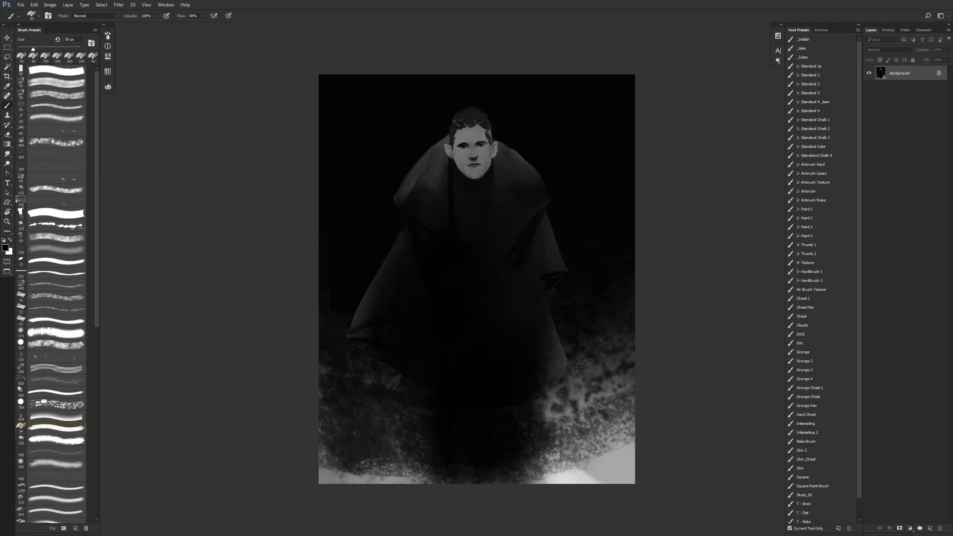
left_click_drag(477, 239, 429, 267)
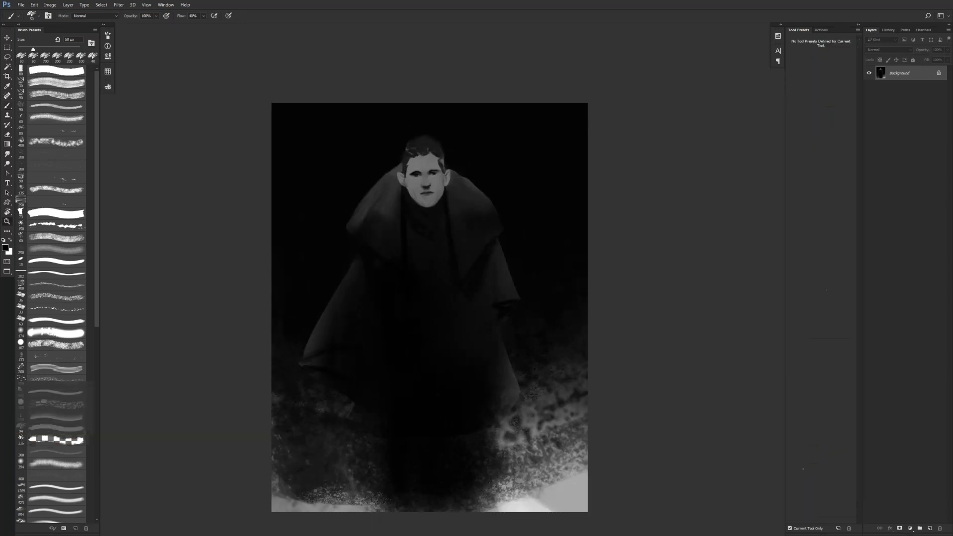
- Darken the left side of the hair and paint a small topknot above the head in sampled dark grey
left_click(438, 227, "ctrl")
left_click(438, 228, "ctrl")
left_click_drag(437, 228, 426, 284)
mouse_move(431, 144)
left_mouse_down()
mouse_move(437, 164)
mouse_move(436, 154)
left_mouse_up()
key("bracketleft")
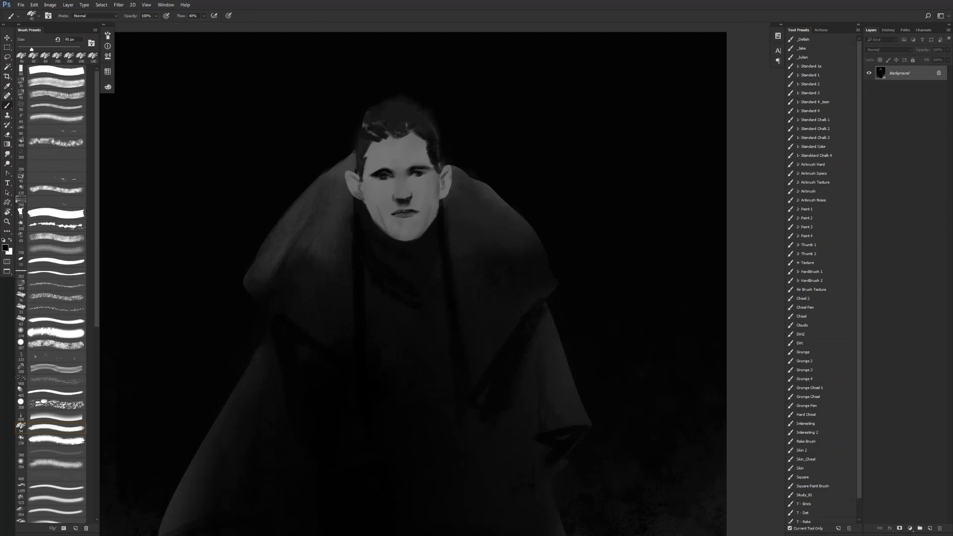
mouse_move(364, 145)
left_mouse_down()
mouse_move(361, 163)
mouse_move(368, 110)
left_mouse_up()
left_click(370, 123, "alt")
mouse_move(367, 108)
left_mouse_down()
mouse_move(412, 91)
mouse_move(400, 83)
left_mouse_up()
key("bracketright")
key("bracketleft")
key("bracketleft")
key("bracketleft")
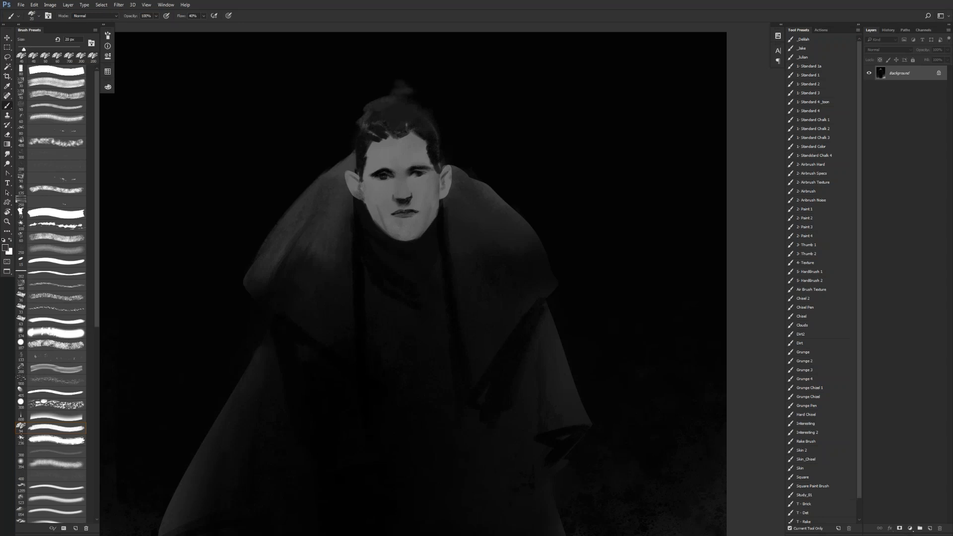
- Paint long dark grey hair strands hanging down both sides of the face onto the collar
left_click_drag(364, 131, 366, 285)
left_click_drag(363, 168, 363, 306)
key("bracketright")
left_click_drag(358, 199, 359, 314)
left_click_drag(360, 150, 352, 283)
left_click_drag(363, 129, 351, 281)
key("bracketright")
left_click_drag(358, 130, 349, 276)
left_click_drag(358, 140, 360, 283)
left_click_drag(362, 215, 368, 302)
left_click_drag(366, 160, 370, 324)
mouse_move(428, 142)
left_mouse_down()
mouse_move(438, 293)
mouse_move(449, 309)
left_mouse_up()
- Examine the whole figure with its long hair strands at a strongly reduced scale
key("z")
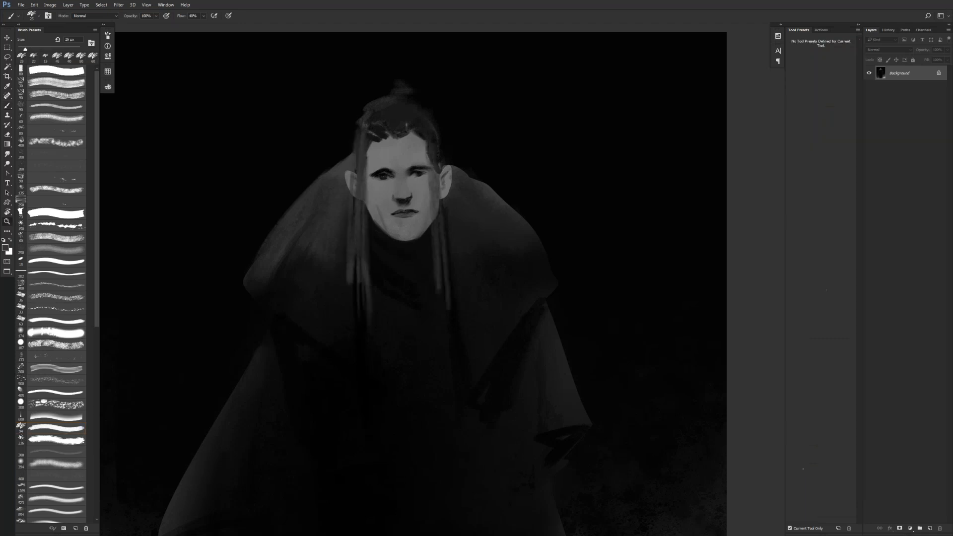
left_click(448, 310, "alt")
left_click(447, 310, "alt")
left_click(447, 310, "alt")
left_click(448, 310, "alt")
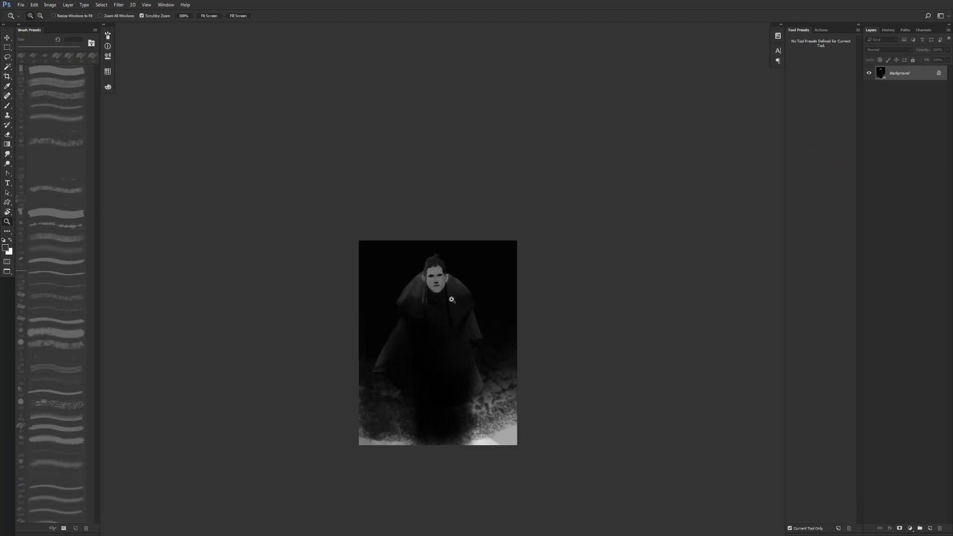
left_click(452, 296)
left_click(452, 296)
left_click(452, 296)
left_click_drag(426, 261, 419, 200)
left_click(420, 201, "ctrl")
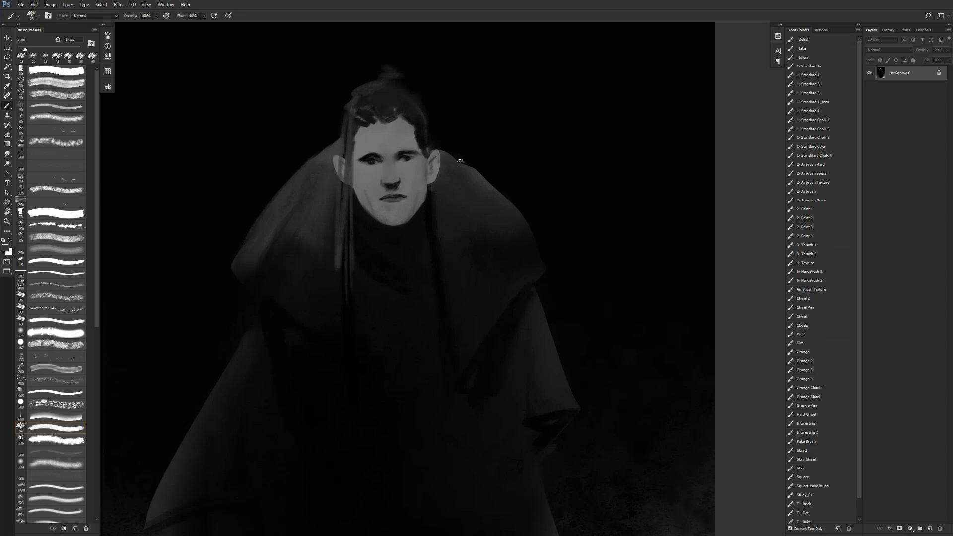
- Paint a sampled dark strand from the hairline down the left side of the face to the chest
left_click_drag(461, 160, 485, 159)
left_click(413, 194, "alt")
left_click(413, 194, "ctrl")
left_click_drag(413, 194, 424, 203)
left_click(385, 125, "alt")
left_click(383, 133, "alt")
left_click_drag(383, 127, 373, 275)
left_click(381, 211, "alt")
- Darken the left hair strand over the ear with a 35 px brush and undo the stroke tried on the right side
key("]")
key("]")
key("]")
key("]")
mouse_move(379, 171)
left_mouse_down()
mouse_move(375, 234)
mouse_move(379, 175)
left_mouse_up()
left_click_drag(379, 118, 377, 204)
left_click_drag(373, 149, 369, 196)
mouse_move(458, 152)
left_mouse_down()
mouse_move(471, 253)
mouse_move(466, 199)
left_mouse_up()
key("ctrl+z")
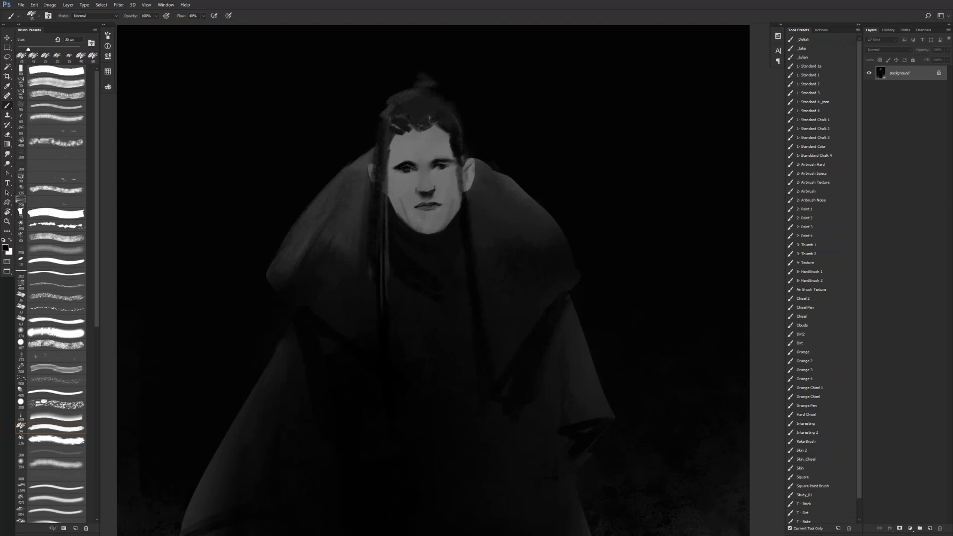
- Paint out the topknot with sampled background black and reshape the crown of the hair
left_click_drag(397, 101, 410, 94)
left_click(416, 109, "alt")
left_click(411, 79, "alt")
mouse_move(390, 98)
left_mouse_down()
mouse_move(441, 80)
mouse_move(453, 124)
left_mouse_up()
left_click(442, 103, "alt")
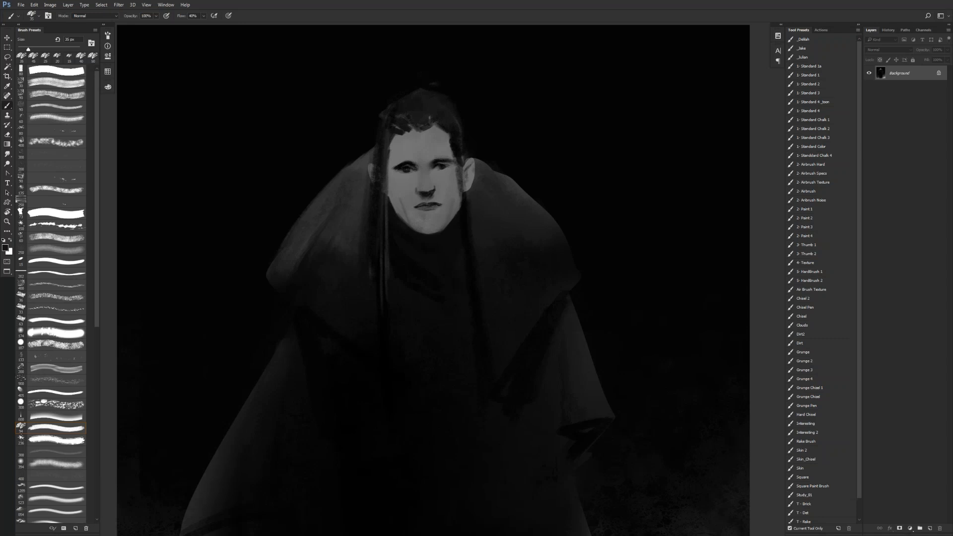
- Deepen the tone of the hair above the forehead and enlarge the brush to 60 px
left_click_drag(454, 96, 436, 130)
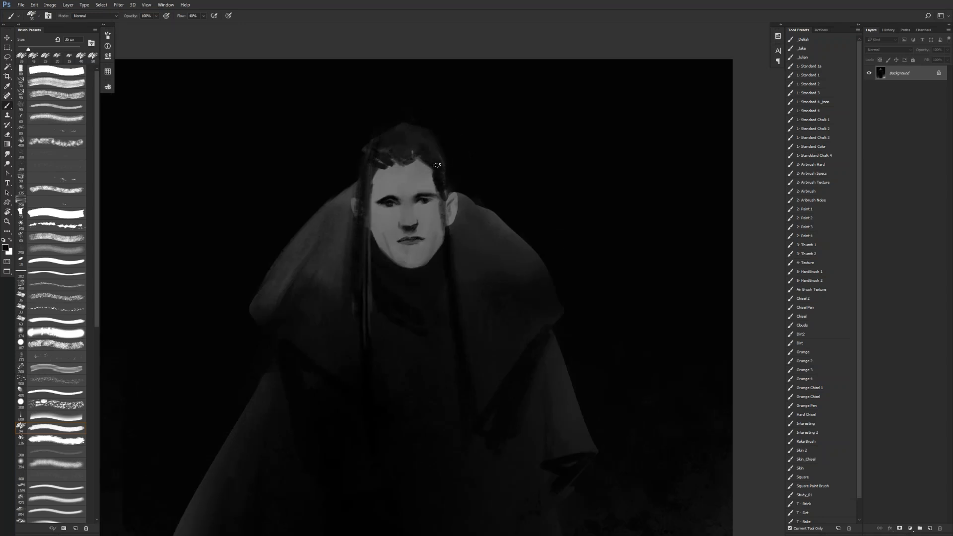
key("bracketleft")
key("bracketright")
key("bracketright")
key("bracketright")
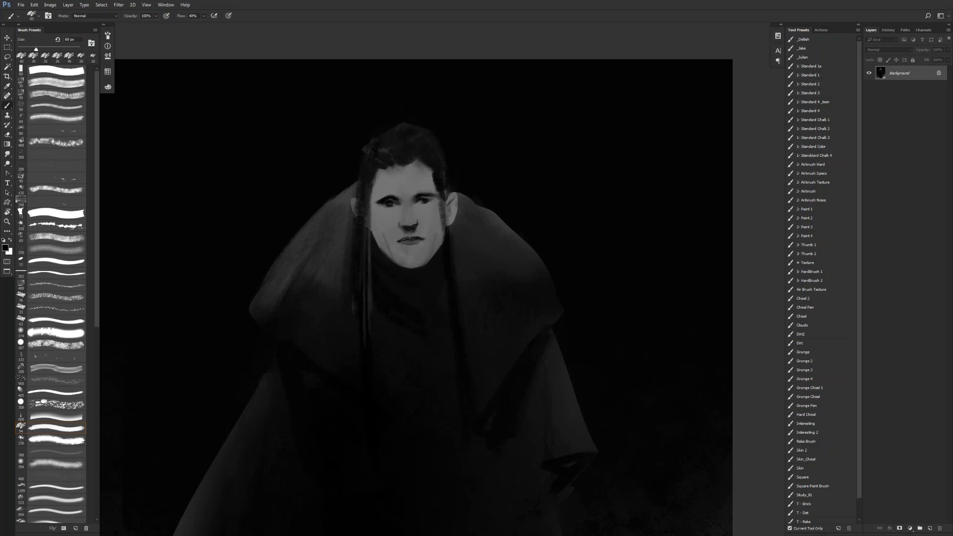
- Broaden the left hair strand with long black strokes along the face down to the chest, then reduce the brush to 50 px
left_click_drag(367, 159, 367, 227)
left_click_drag(371, 183, 370, 349)
left_click_drag(375, 181, 374, 211)
key("bracketleft")
key("bracketleft")
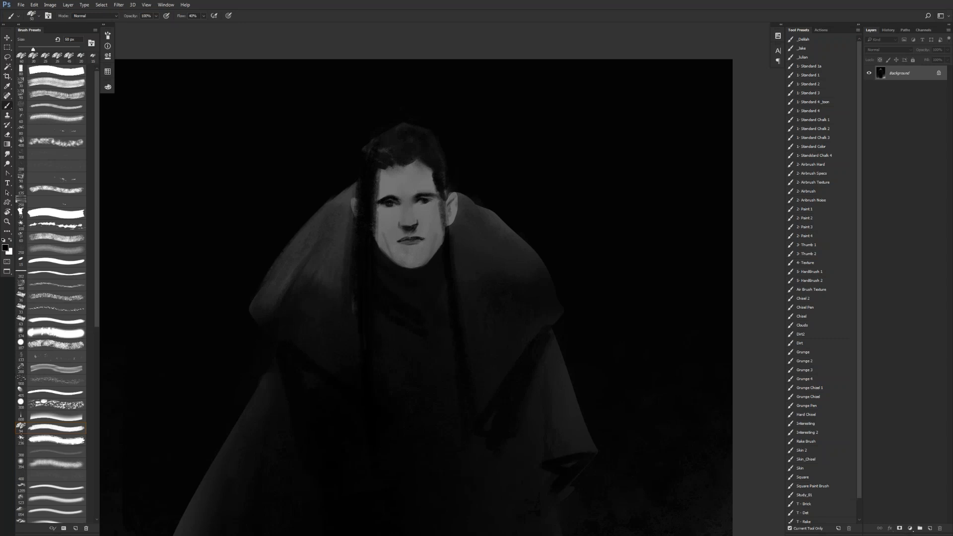
left_click_drag(434, 171, 440, 239)
left_click_drag(445, 196, 445, 222)
key("ctrl+alt+z")
key("ctrl+alt+z")
key("ctrl+alt+z")
key("ctrl+alt+z")
- Paint a black hair strand down the right side of the face with a 45 px brush and undo the last outer stroke
left_click_drag(432, 170, 445, 235)
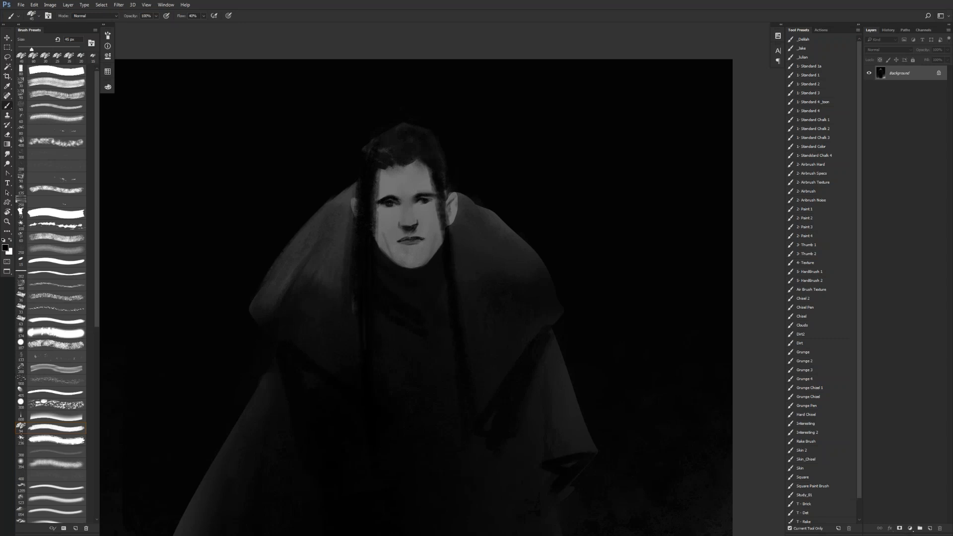
left_click_drag(432, 168, 445, 234)
mouse_move(450, 196)
left_mouse_down()
mouse_move(467, 293)
mouse_move(468, 258)
left_mouse_up()
key("ctrl+z")
- Zoom out and change the screen mode to examine the whole upper figure without the panels
key("z")
left_click(468, 322, "alt")
left_click(471, 318, "alt")
left_click(471, 318)
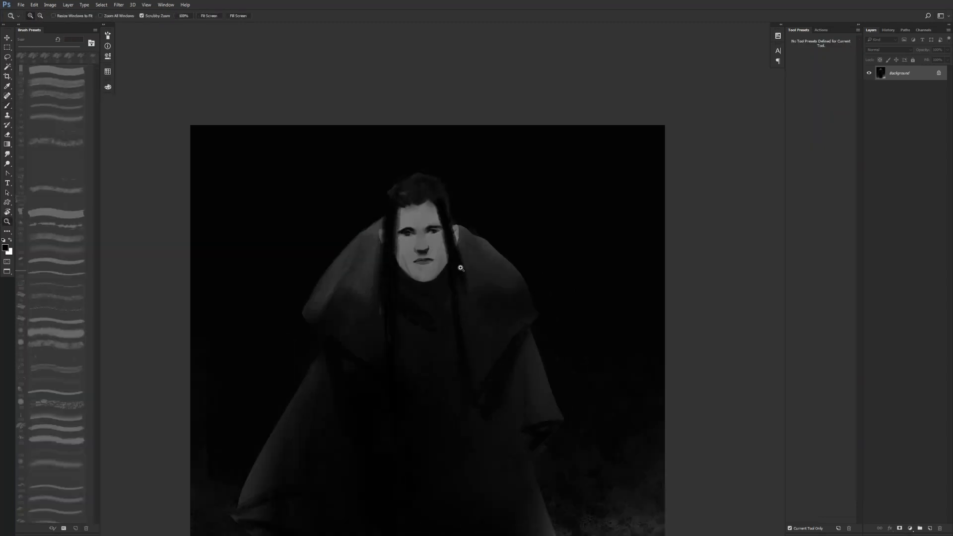
key("f")
key("f")
mouse_move(545, 233)
left_mouse_down()
mouse_move(475, 225)
mouse_move(403, 252)
mouse_move(383, 241)
mouse_move(398, 250)
left_mouse_up()
key("b")
key("ctrl+z")
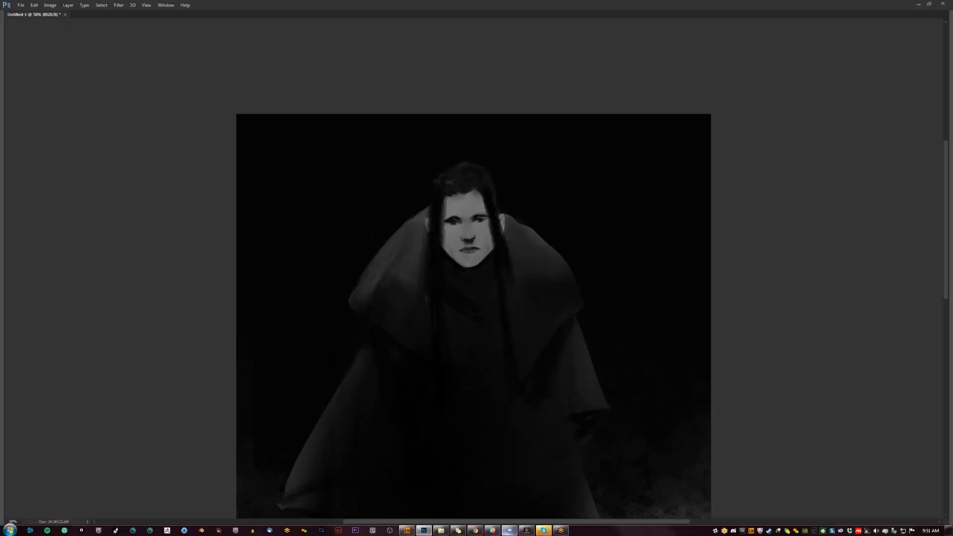
- Switch to Discord, bring up the invite link of the Robotpencil server, and return to the painting in Photoshop
left_click(510, 531)
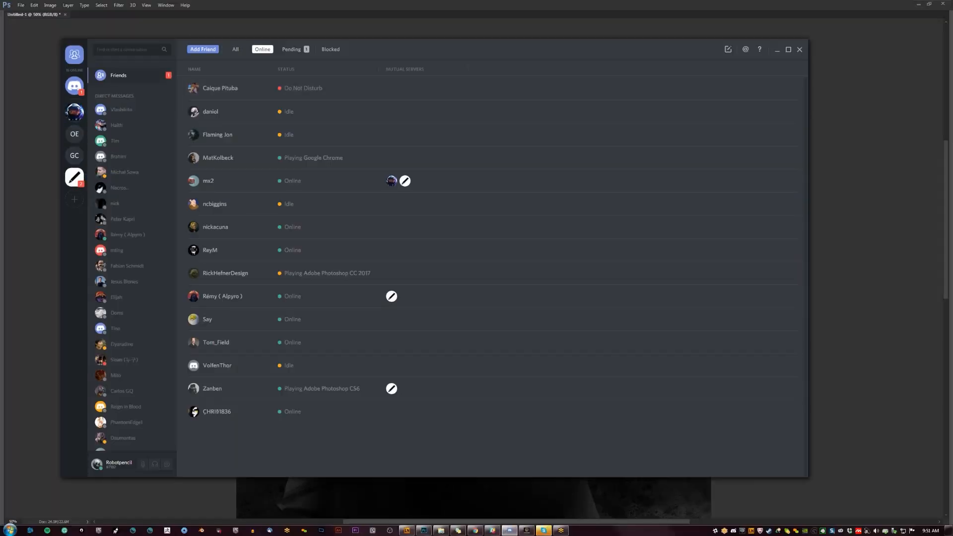
left_click(74, 177)
left_click(148, 52)
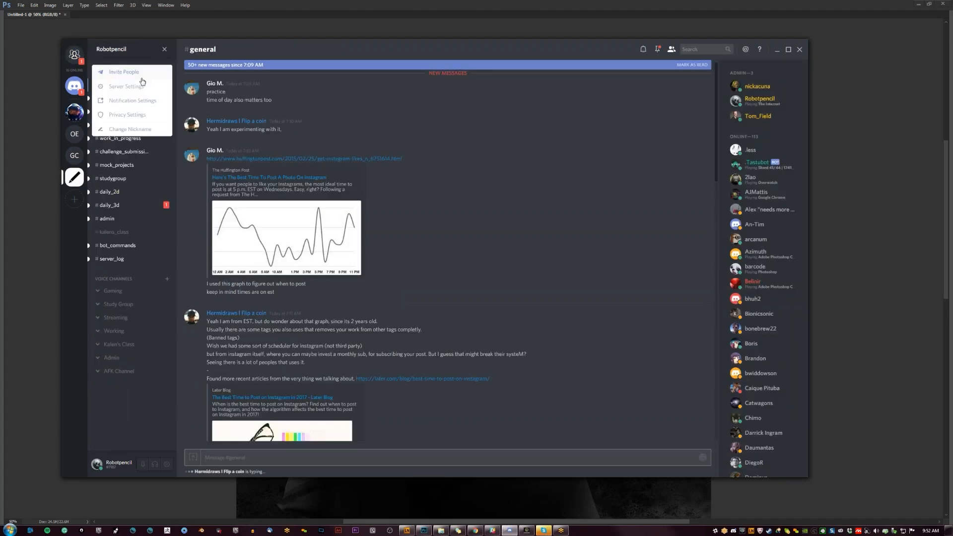
left_click(135, 73)
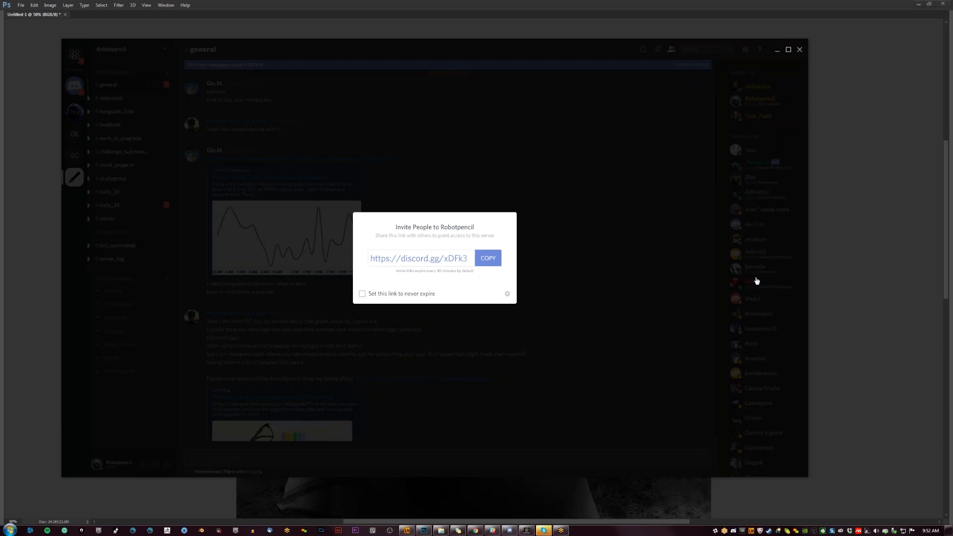
left_click(633, 9)
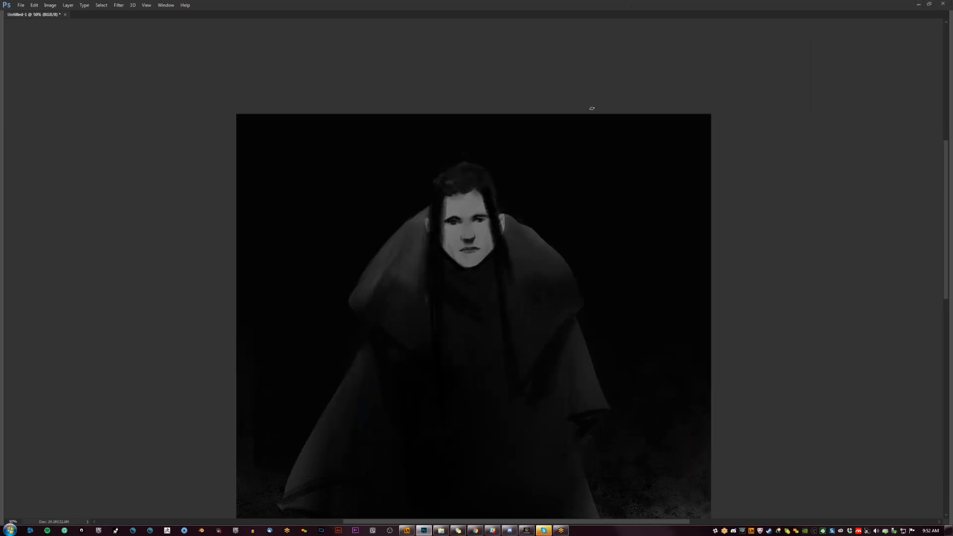
- Soften the right collar and sweep sampled dark grey strokes from the right shoulder to the hem to form an overlapping cloak fold
left_click_drag(466, 282, 407, 241)
left_click_drag(468, 277, 472, 213)
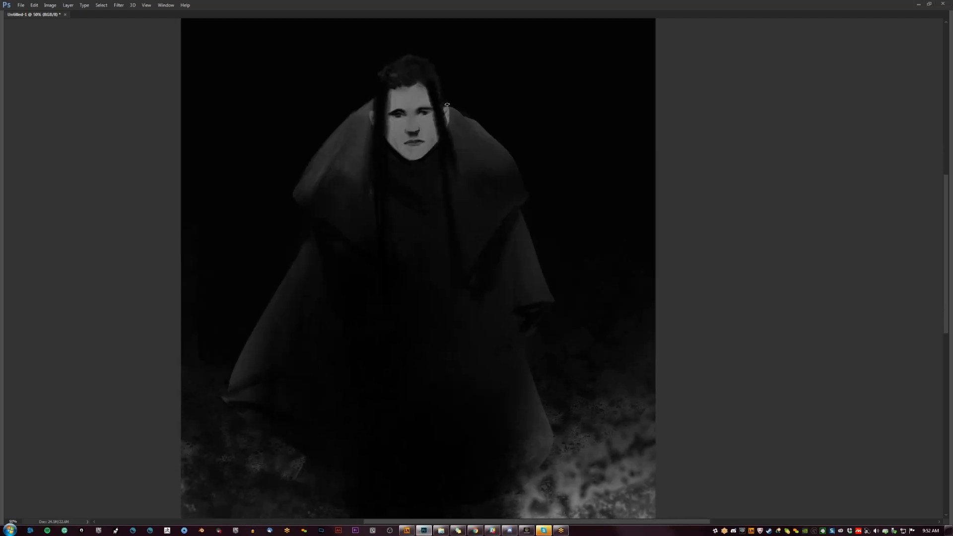
left_click_drag(454, 107, 496, 148)
left_click(467, 229, "alt")
left_click_drag(466, 232, 395, 385)
left_click_drag(457, 278, 410, 422)
left_click_drag(442, 318, 398, 427)
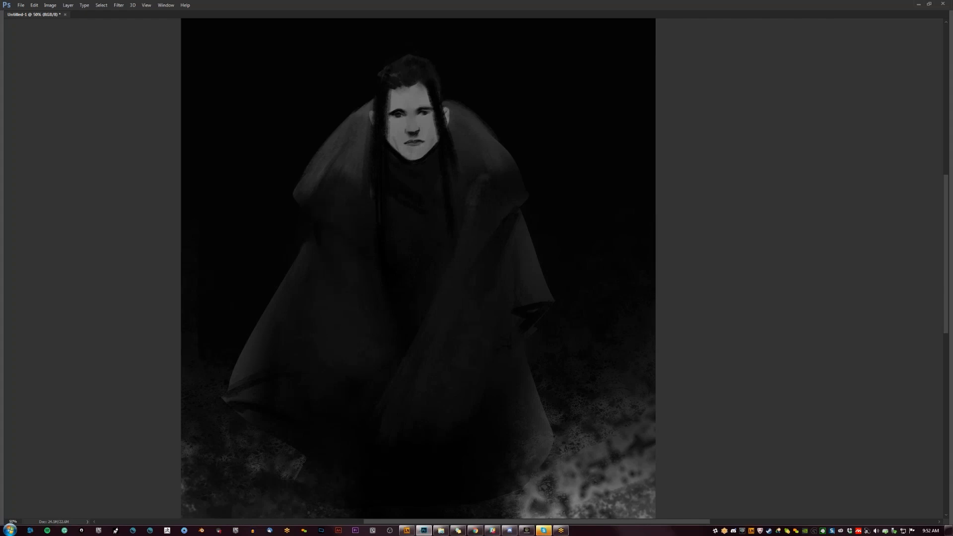
key("ctrl+minus")
key("ctrl+minus")
key("ctrl+plus")
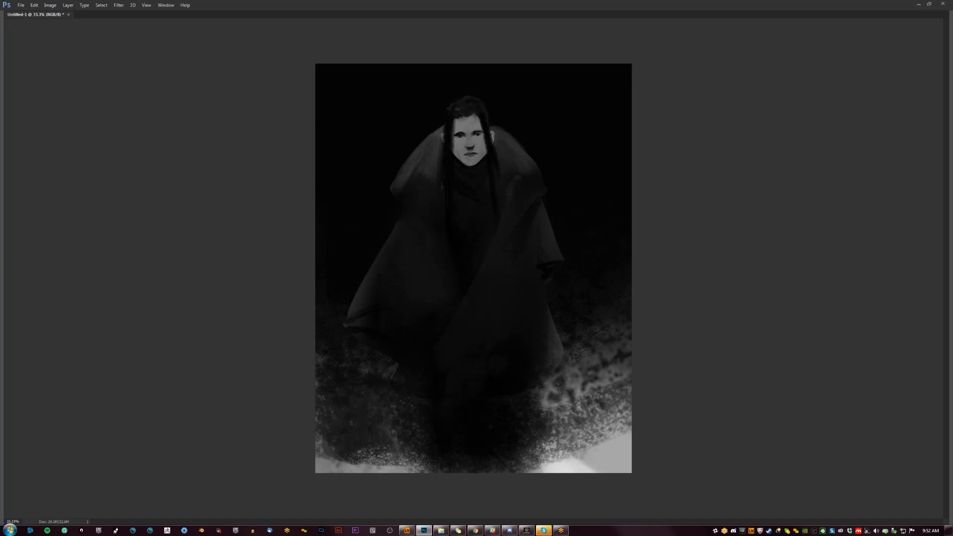
- Switch to Chrome and load the ArtStation home page in a maximized window
left_click(475, 530)
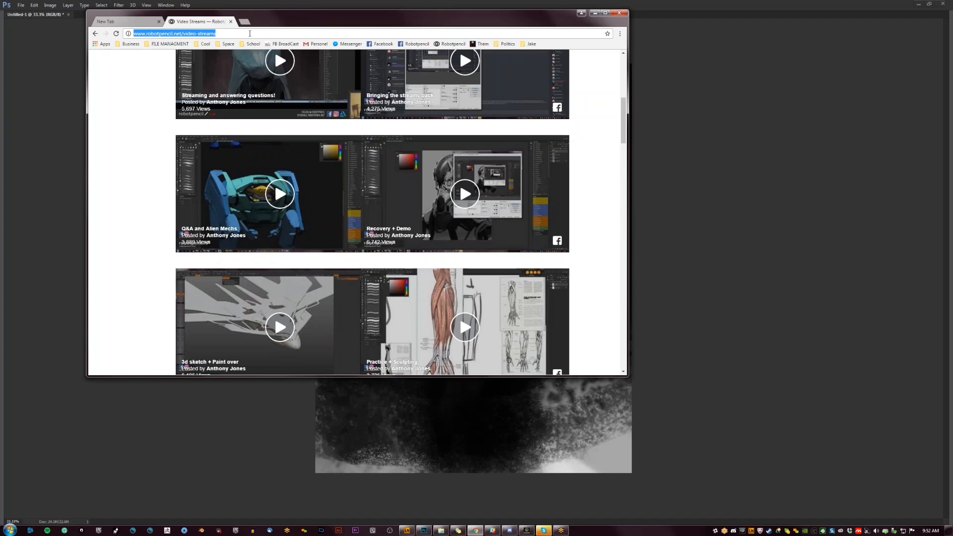
type("art")
key("Return")
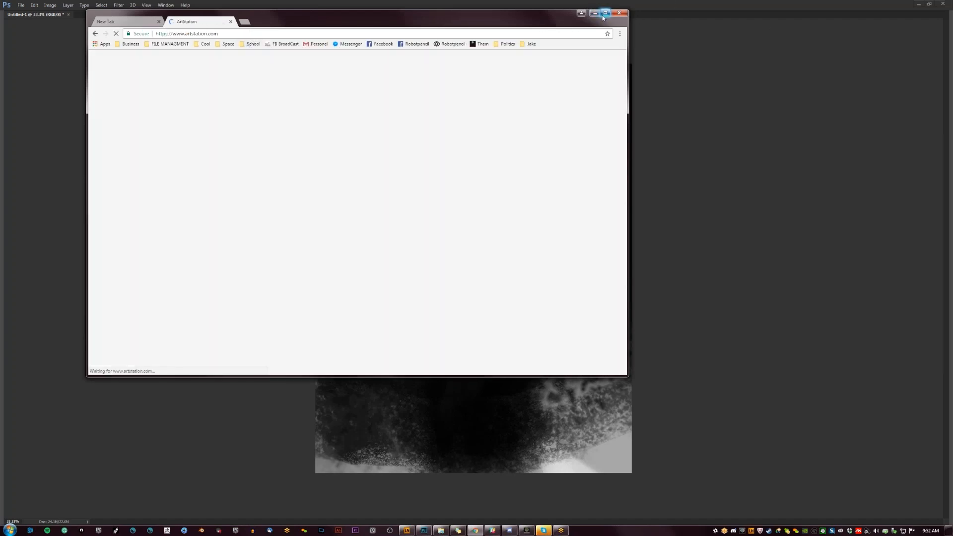
left_click(605, 12)
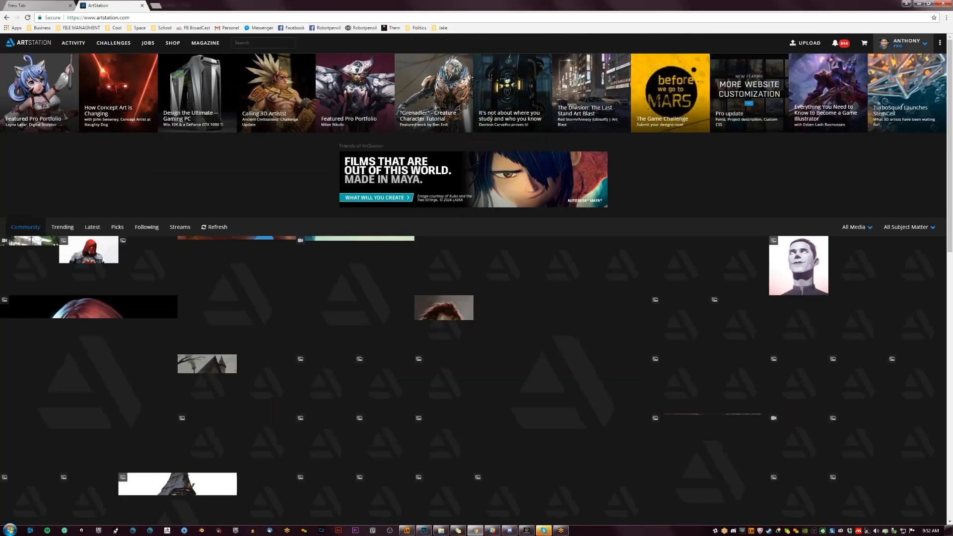
- View Naughty Dog's Environment Concept Artist (Temporary Assignment) listing from the featured jobs and return to the home page
scroll(476, 211, "down", 6)
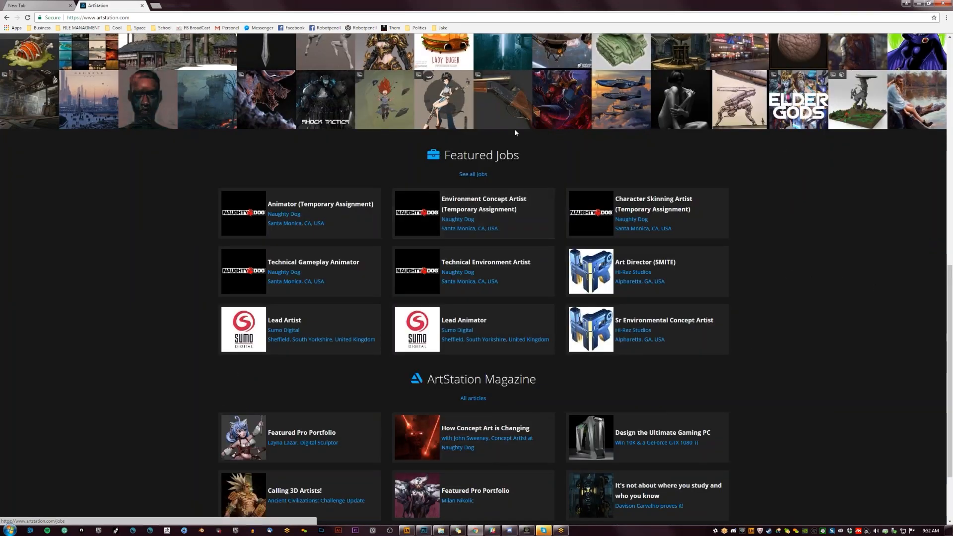
left_click(489, 220)
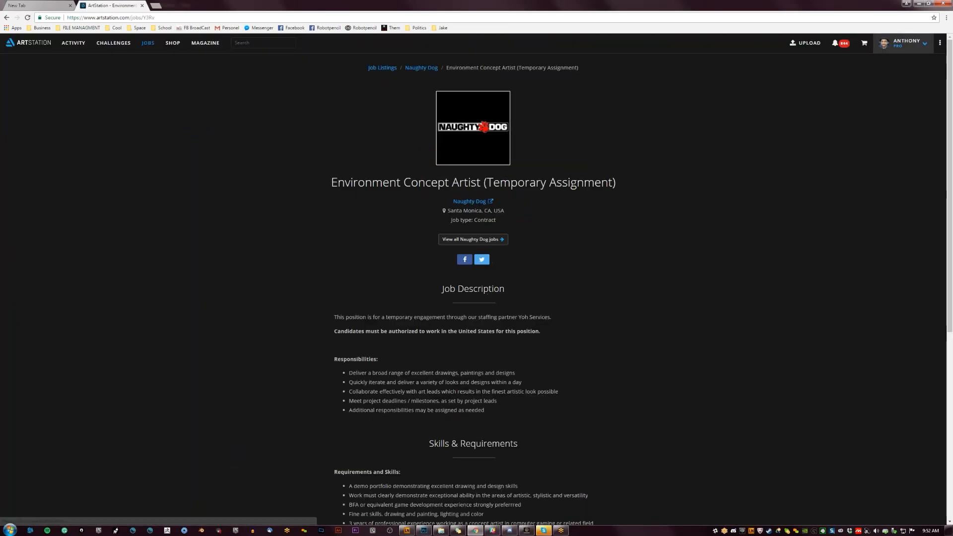
key("alt+Left")
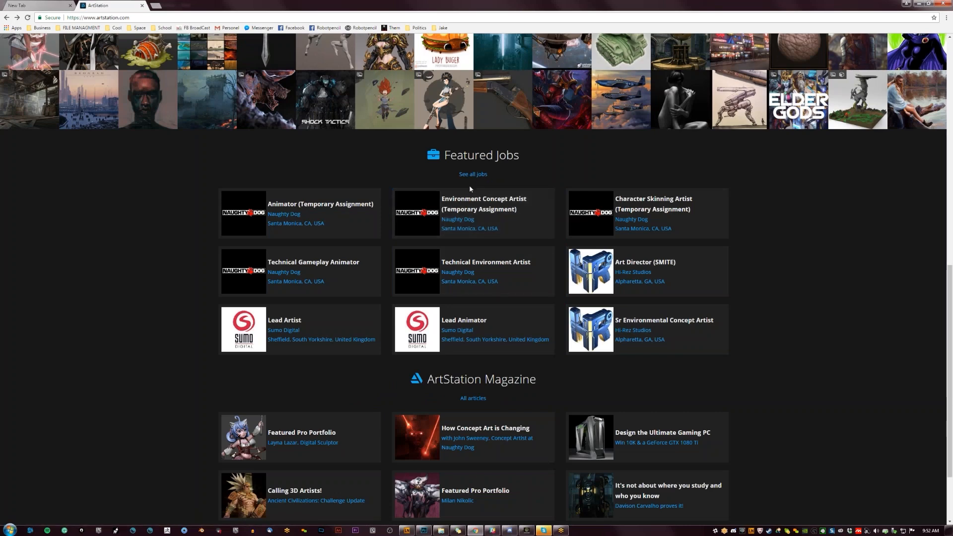
- Open ArtStation's full jobs page and browse the openings at Hi-Rez Studios
left_click(393, 238)
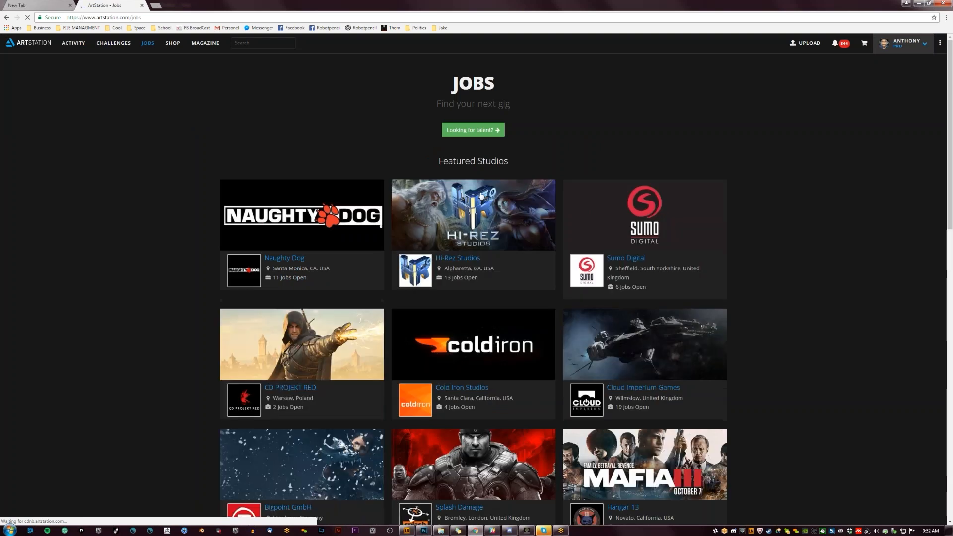
scroll(482, 195, "down", 2)
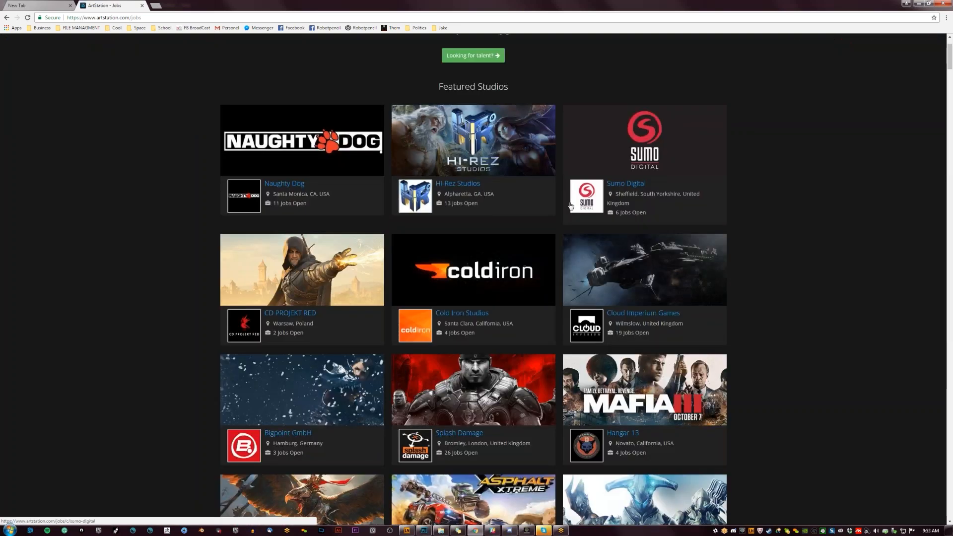
left_click(465, 130)
scroll(618, 219, "down", 6)
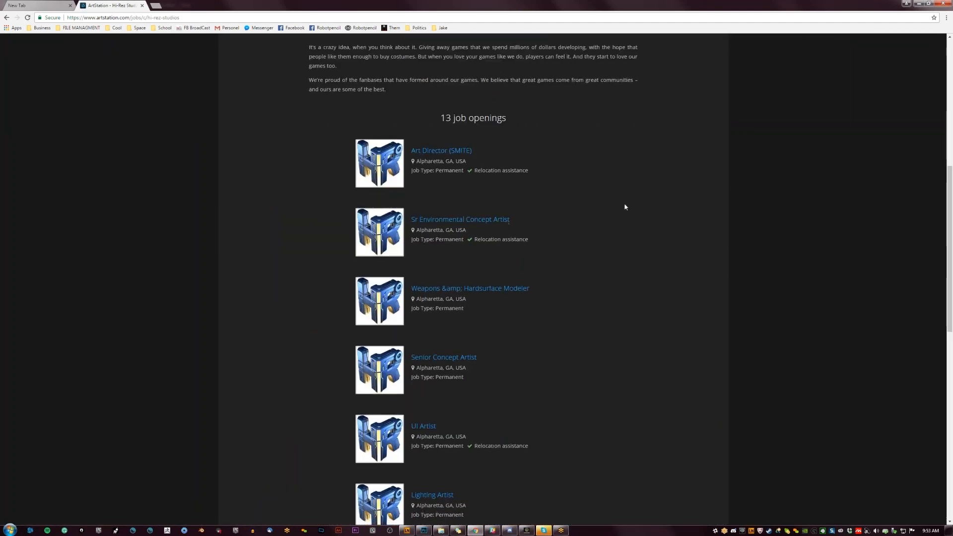
scroll(626, 206, "down", 2)
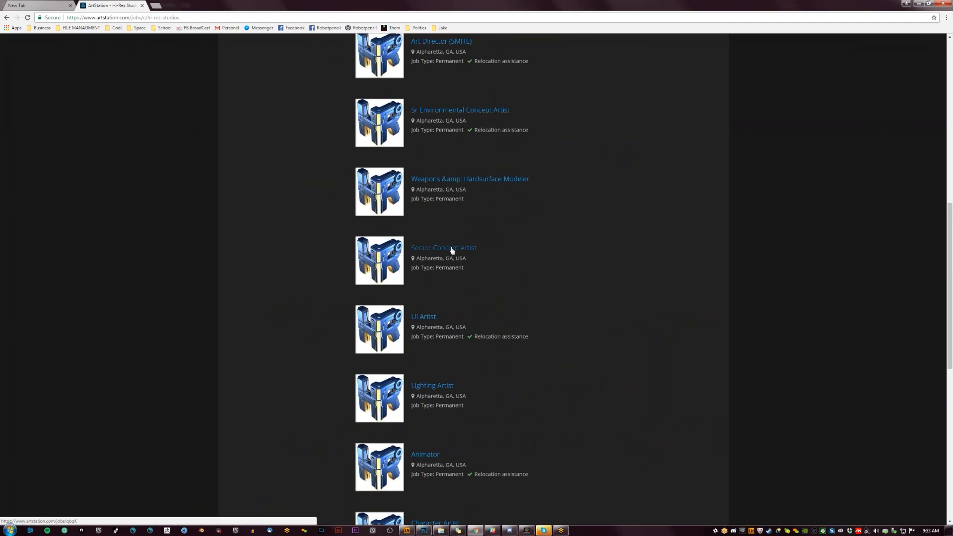
- Open the Hi-Rez Studios Senior Concept Artist listing, select its page address, and return to Photoshop
left_click(453, 248)
left_click(302, 17)
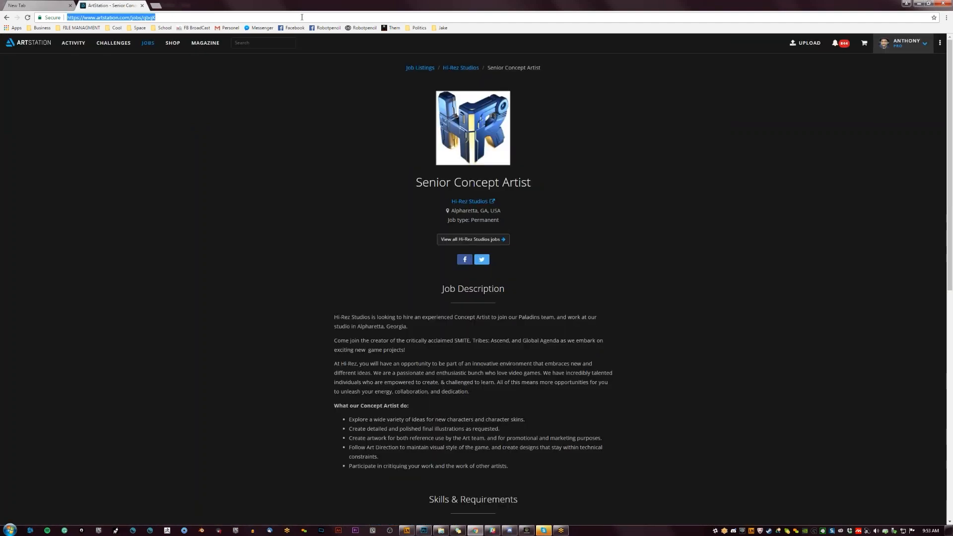
key("alt+Tab")
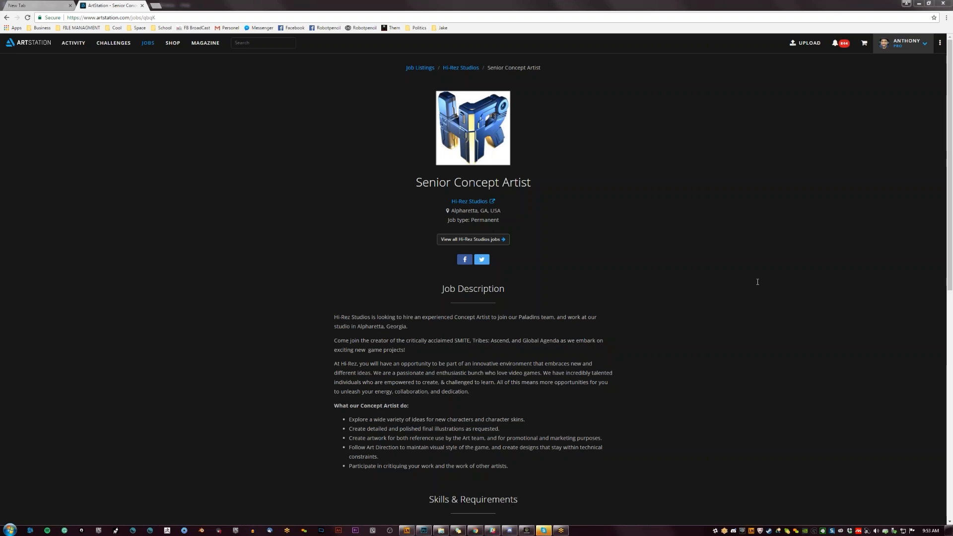
left_click(919, 4)
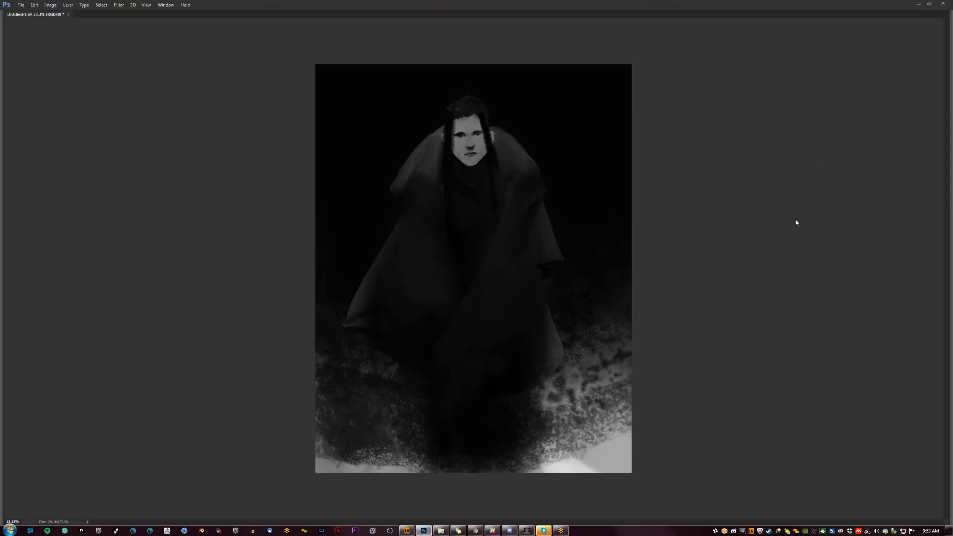
- Darken the left eye with small 20 px black strokes at 100% zoom and restore the hidden panels
left_click(510, 243)
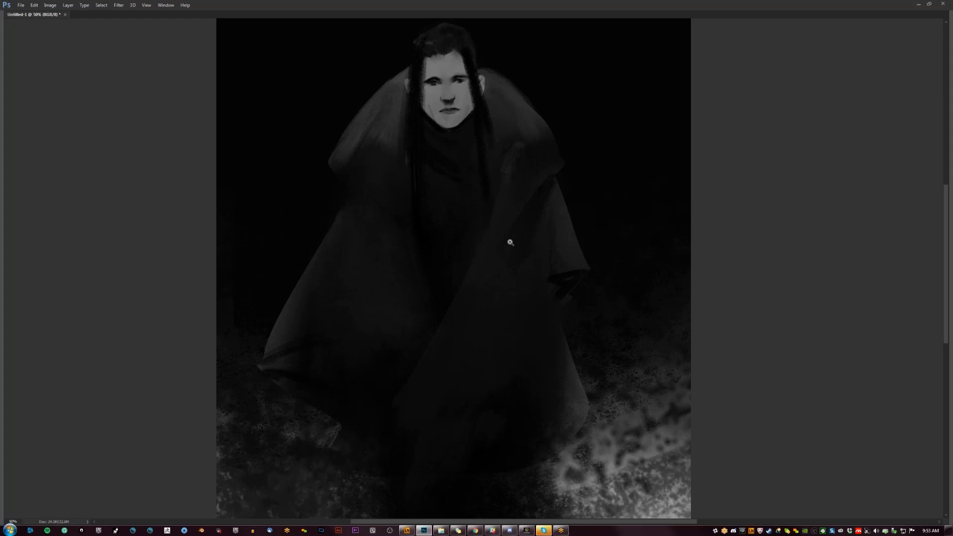
left_click_drag(487, 176, 479, 251)
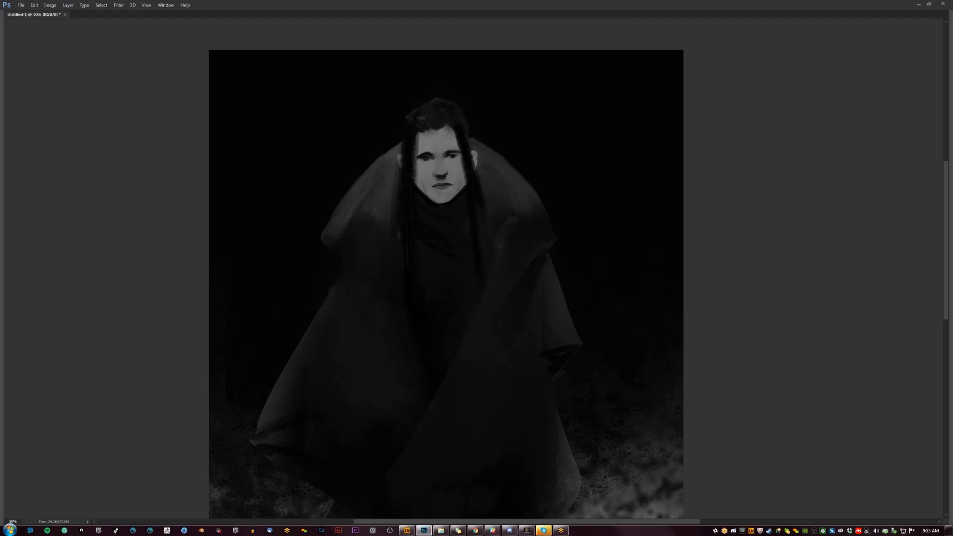
left_click(435, 164)
left_click(436, 152)
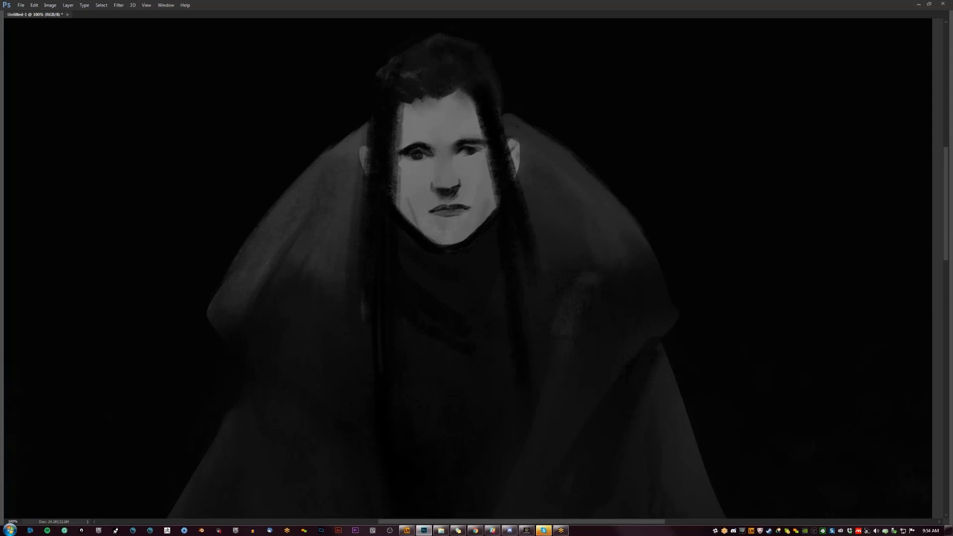
left_click_drag(408, 153, 419, 150)
key("Tab")
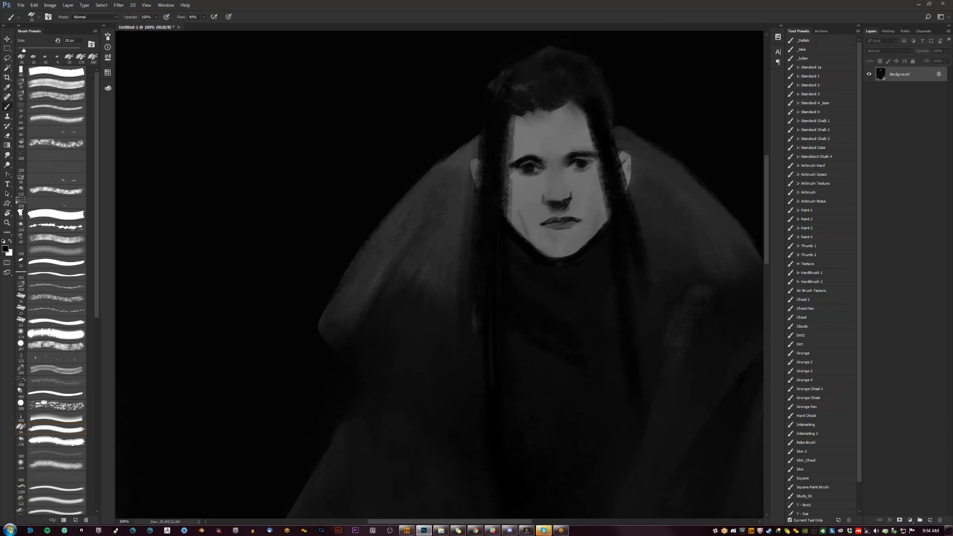
- Soften the shading of the lower face using the 2- Airbrush preset at 90 px and a sampled grey
left_click(815, 192)
mouse_move(538, 237)
left_mouse_down()
mouse_move(432, 188)
mouse_move(439, 210)
left_mouse_up()
key("bracketleft")
key("bracketleft")
key("bracketleft")
key("bracketleft")
key("bracketleft")
key("bracketleft")
left_click_drag(503, 198, 481, 222)
left_click(431, 198, "alt")
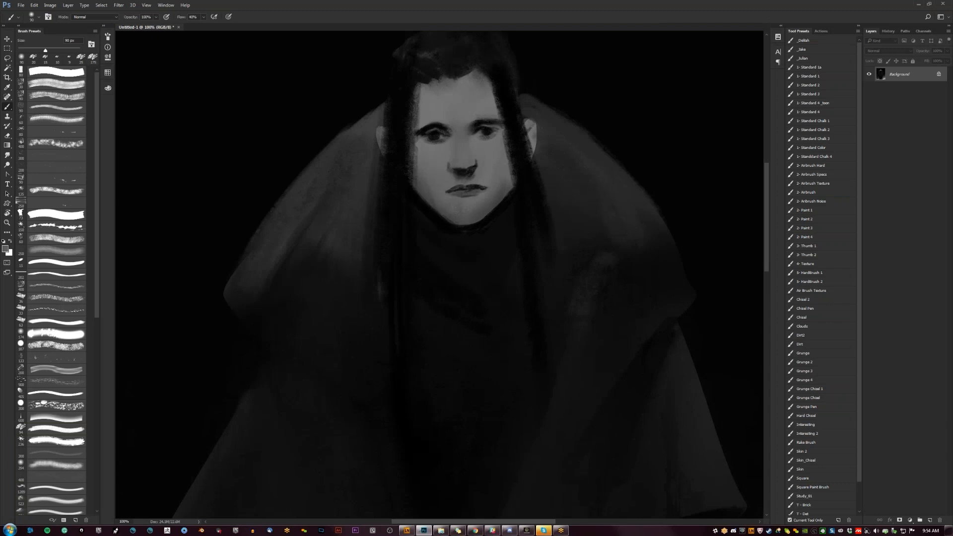
left_click_drag(527, 178, 550, 213)
- Load the 1- Standard 1 brush preset, reset the colours to default black and white, and reduce the brush to 20 px
left_click(824, 77)
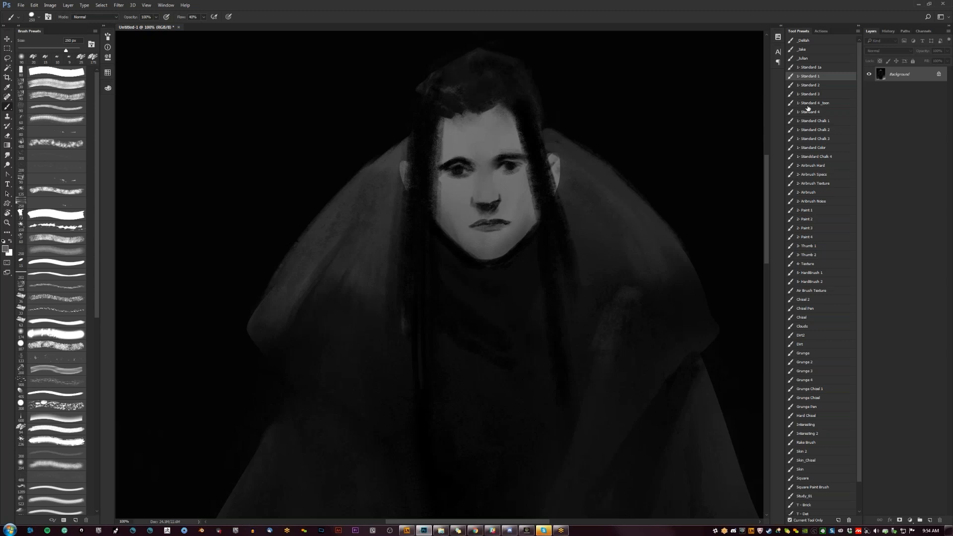
left_click_drag(576, 210, 604, 204)
key("d")
key("bracketleft")
key("bracketleft")
key("bracketleft")
key("bracketleft")
key("bracketleft")
key("bracketleft")
key("bracketleft")
key("bracketleft")
key("bracketleft")
key("bracketleft")
key("bracketleft")
key("bracketleft")
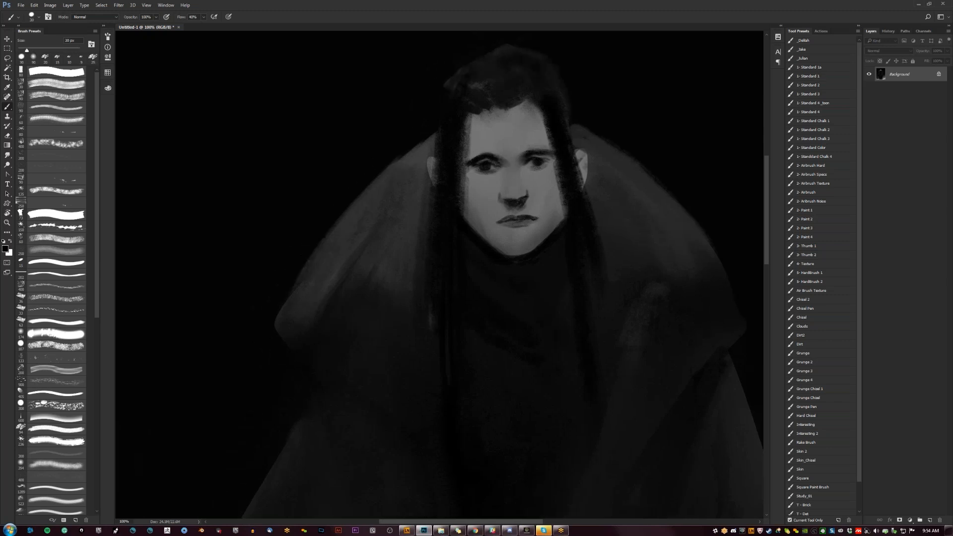
- Sample grey tones beside the nose and make the brush smaller for fine facial retouching
left_click(527, 195, "alt")
left_click(529, 203, "alt")
key("bracketleft")
key("bracketleft")
key("bracketleft")
key("d")
left_click(520, 194, "alt")
- Flip the canvas horizontally and paint a 40 px dark hair strand down the left side of the face over the ear
key("bracketright")
key("bracketright")
key("bracketright")
key("ctrl+shift+h")
left_click(489, 127, "alt")
left_click_drag(494, 95, 469, 195)
left_click_drag(472, 150, 468, 186)
left_click_drag(473, 128, 449, 249)
left_click_drag(467, 149, 467, 173)
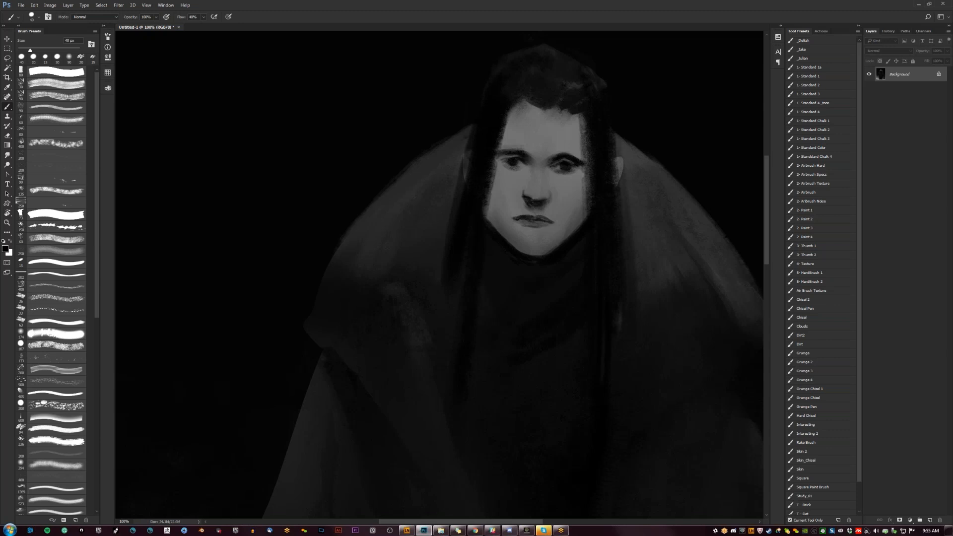
- Widen the hair outward from the crown toward the left collar using sampled dark hair tones
left_click(534, 69, "alt")
mouse_move(499, 72)
left_mouse_down()
mouse_move(474, 110)
mouse_move(481, 130)
left_mouse_up()
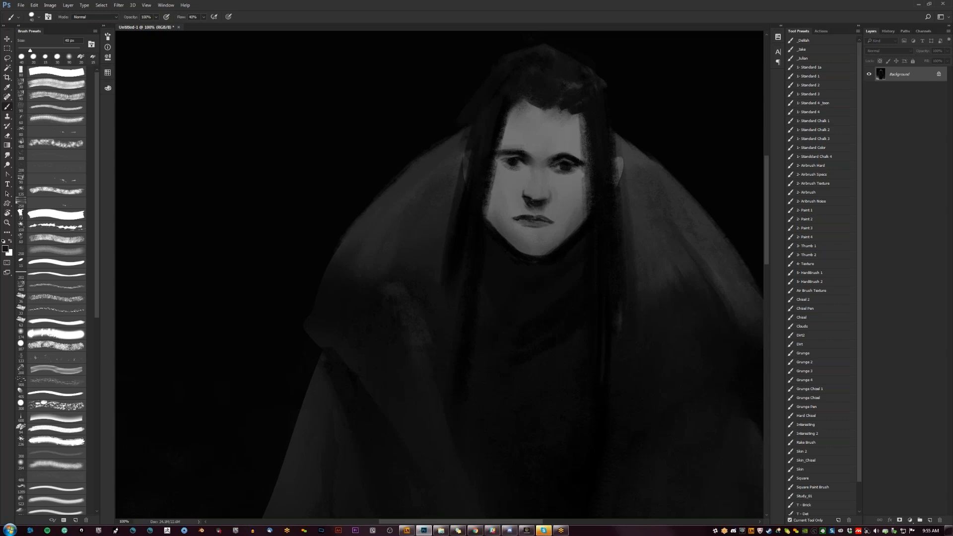
mouse_move(581, 248)
left_mouse_down()
mouse_move(538, 249)
mouse_move(486, 224)
left_mouse_up()
left_click_drag(495, 113, 502, 143)
left_click(507, 114, "alt")
left_click_drag(479, 100, 491, 104)
left_click(484, 121, "alt")
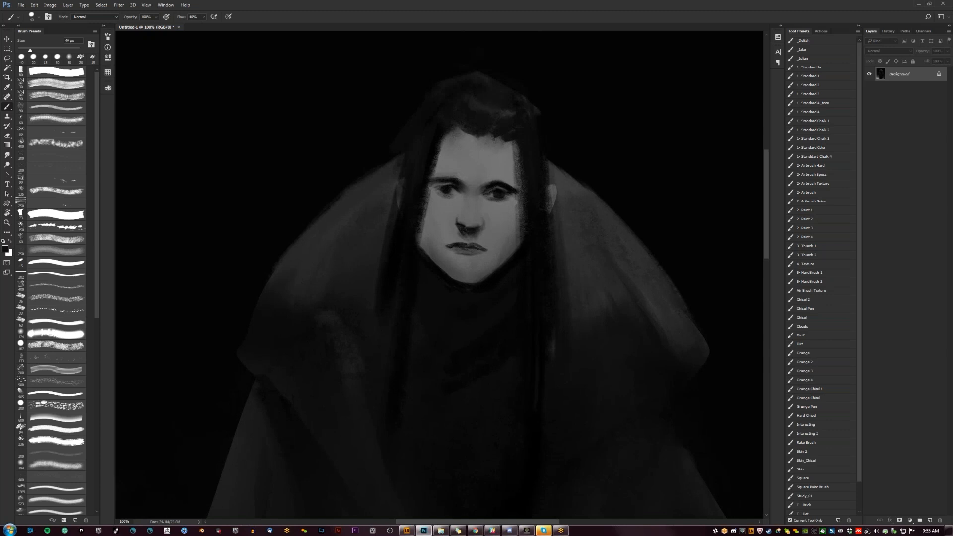
- Lower and even out the hairline across the forehead with sampled dark hair tones
left_click(476, 104, "alt")
left_click(463, 118, "alt")
mouse_move(465, 127)
left_mouse_down()
mouse_move(482, 140)
mouse_move(445, 142)
mouse_move(498, 139)
left_mouse_up()
mouse_move(498, 139)
left_mouse_down()
mouse_move(484, 145)
mouse_move(496, 141)
left_mouse_up()
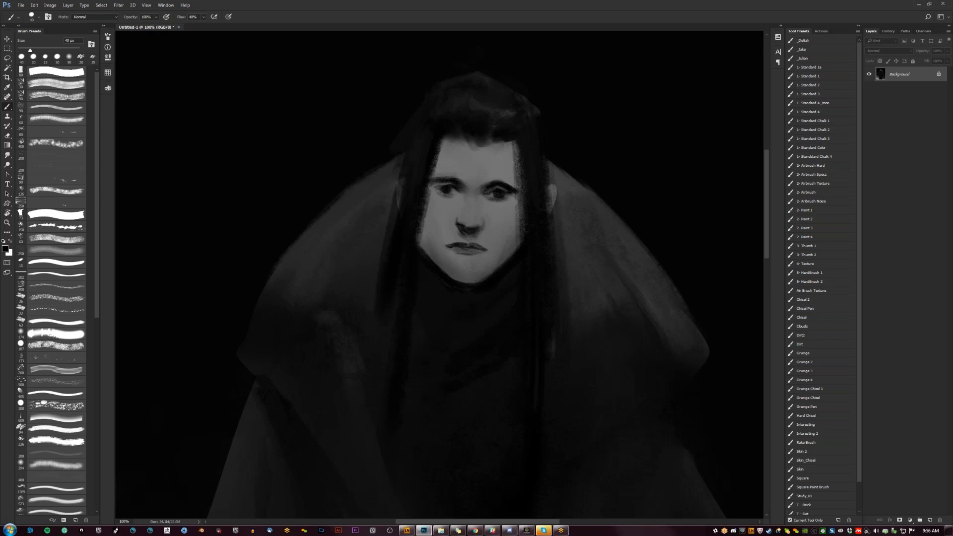
- Switch to ArtStation in the browser, open the Vader and alien queen artwork from the community gallery, and view its artist's portfolio
left_click(476, 530)
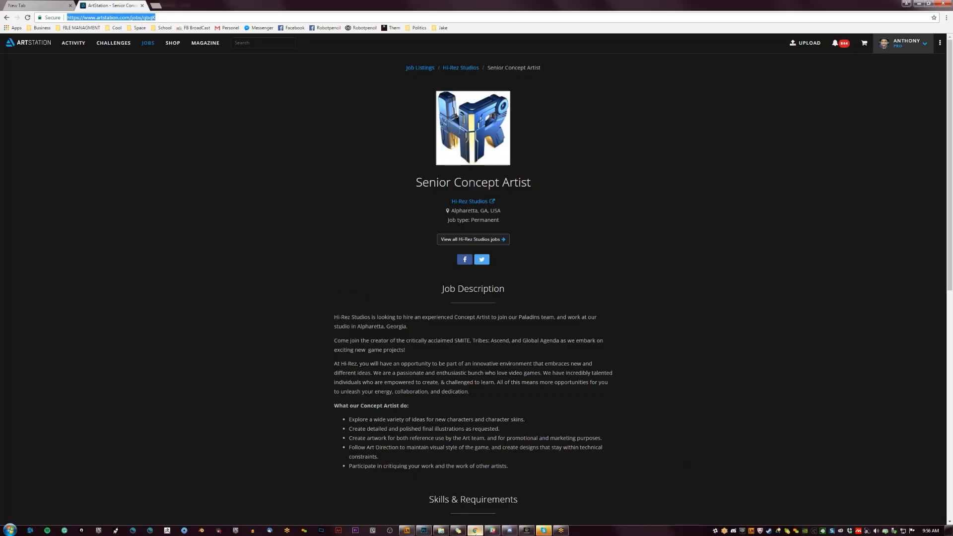
left_click(35, 43)
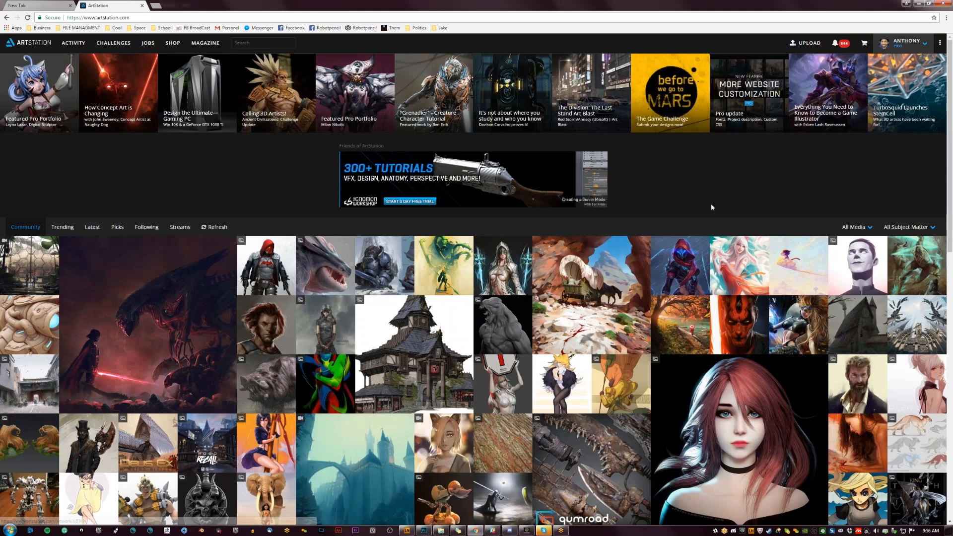
scroll(711, 203, "down", 3)
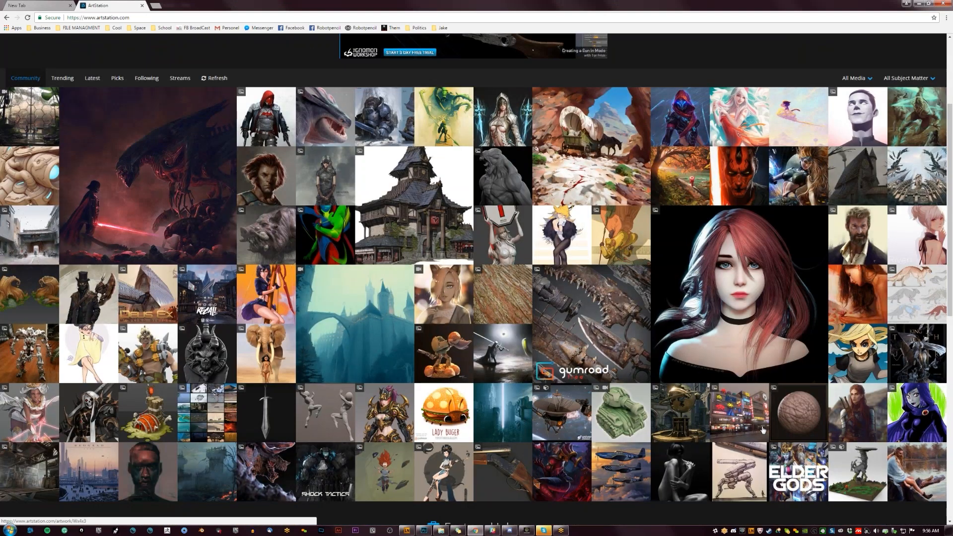
left_click(159, 195)
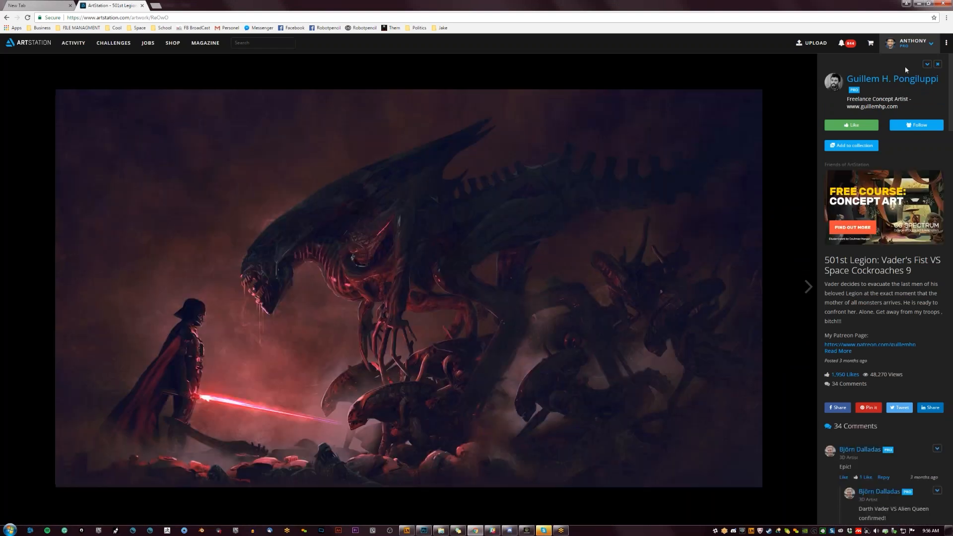
left_click(903, 79)
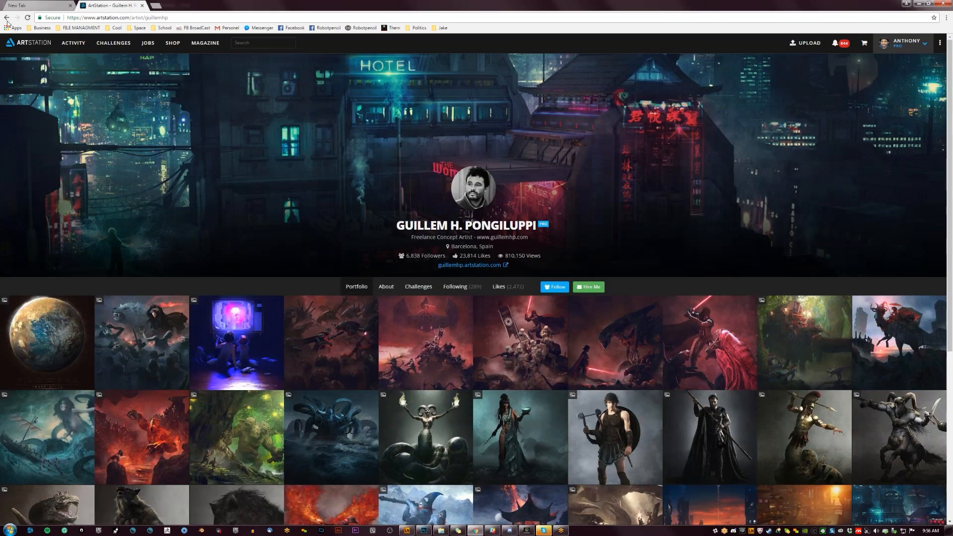
left_click(7, 18)
left_click(7, 19)
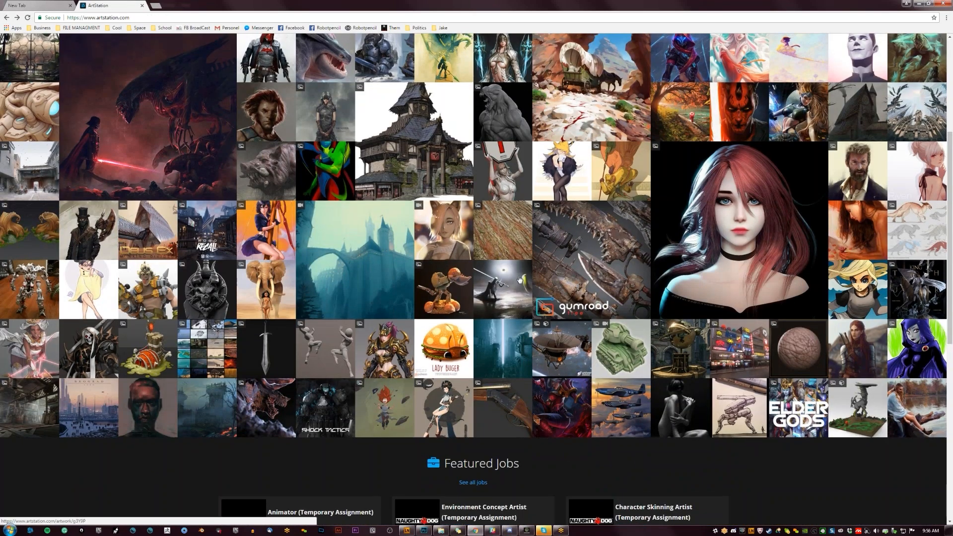
- Open the "House design" artwork from the community gallery and look through its artist's portfolio
scroll(520, 280, "up", 2)
left_click(454, 246)
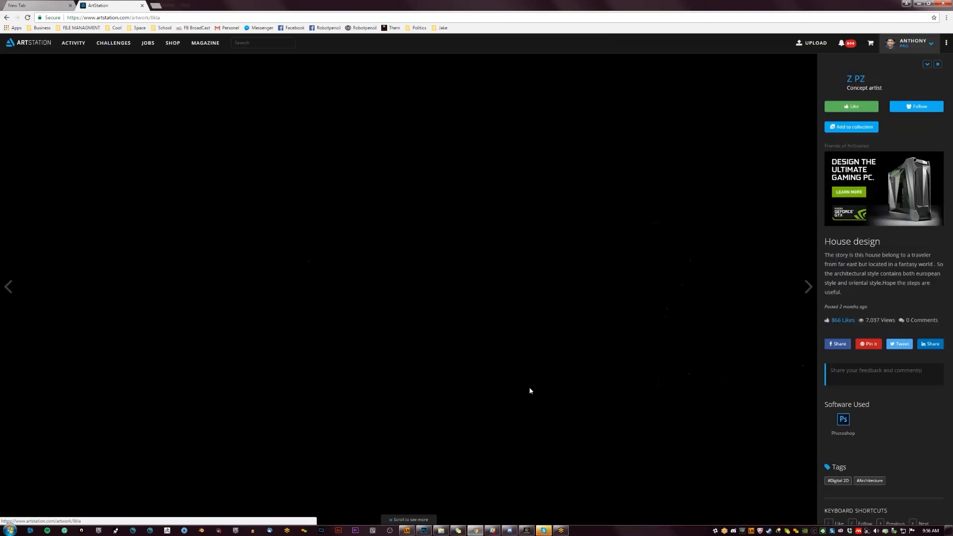
left_click(855, 78)
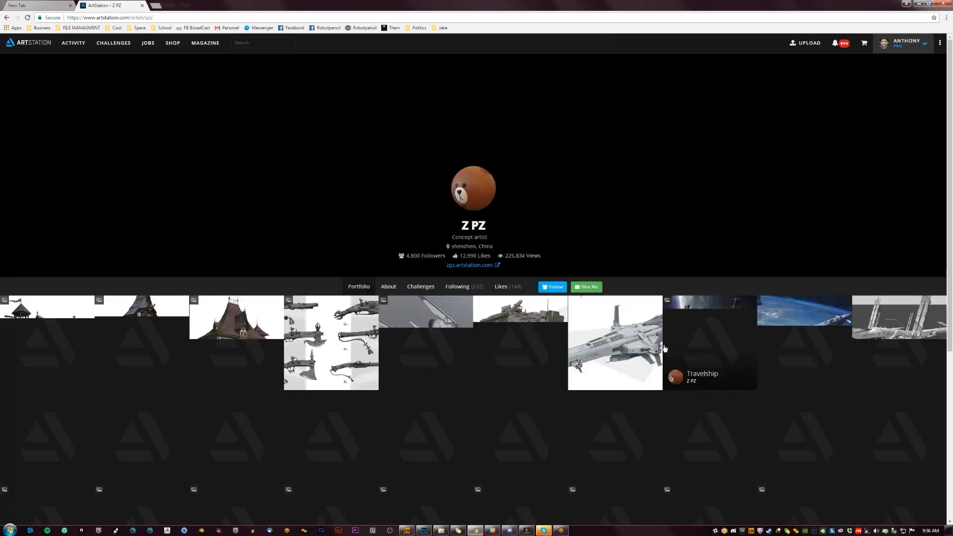
scroll(588, 351, "down", 3)
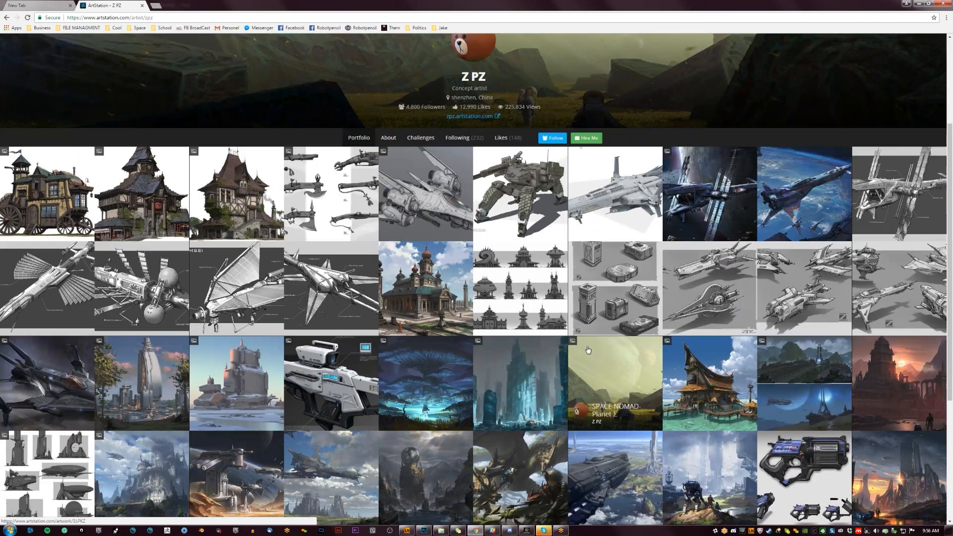
scroll(12, 52, "up", 3)
left_click(22, 45)
- Open the red-hooded "Sci-fi character" artwork, view its artist's portfolio, and return to the ArtStation home page
scroll(728, 211, "down", 5)
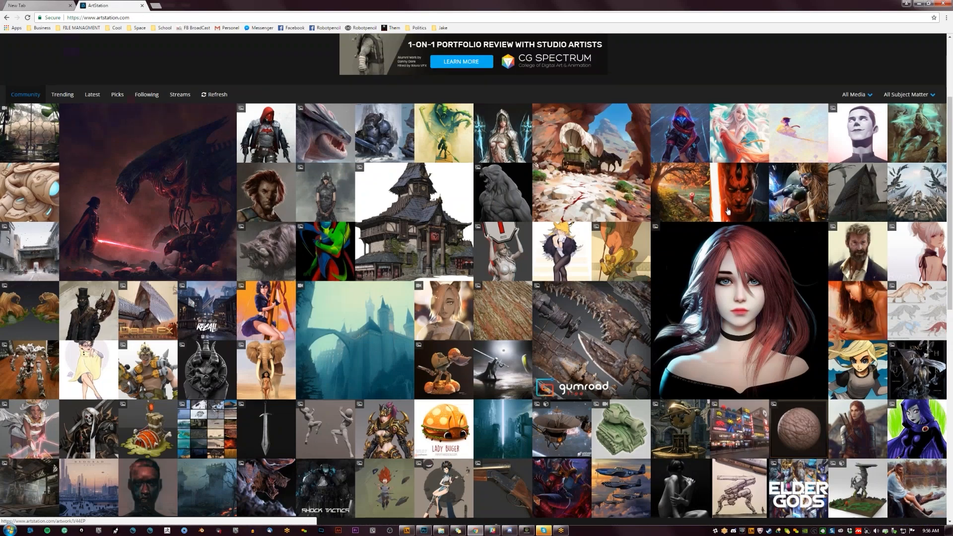
left_click(693, 141)
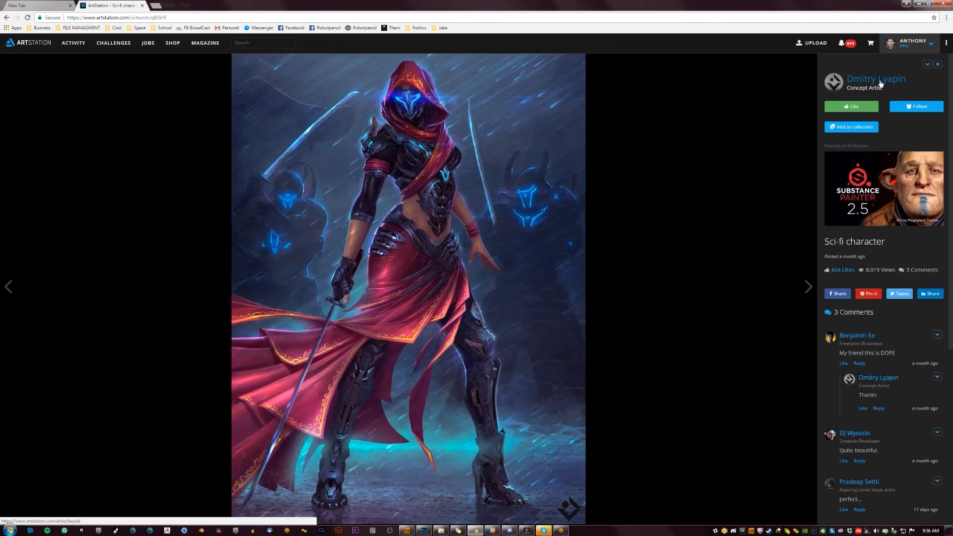
left_click(879, 79)
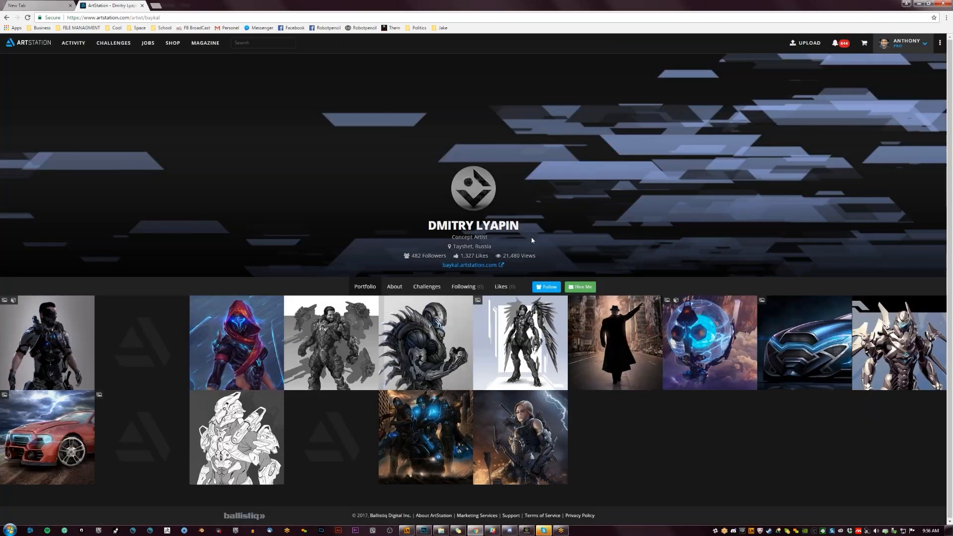
left_click(42, 43)
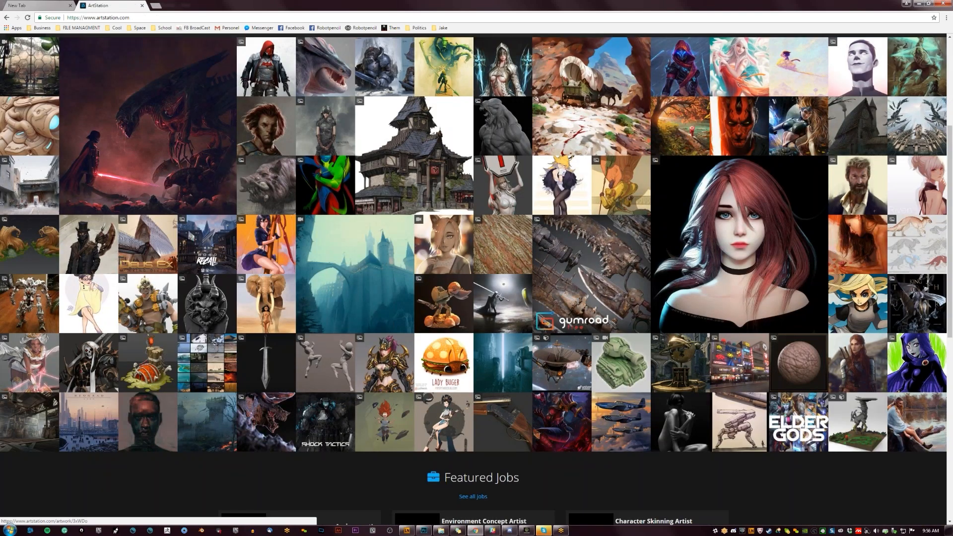
- View the "Witch house" artwork and its artist's portfolio, then minimize the browser to return to Photoshop
scroll(852, 209, "up", 2)
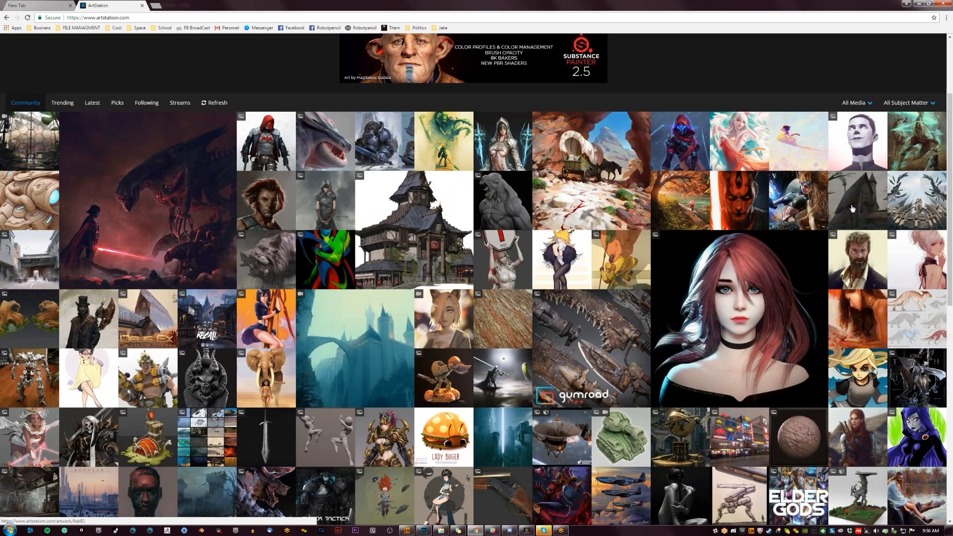
left_click(853, 209)
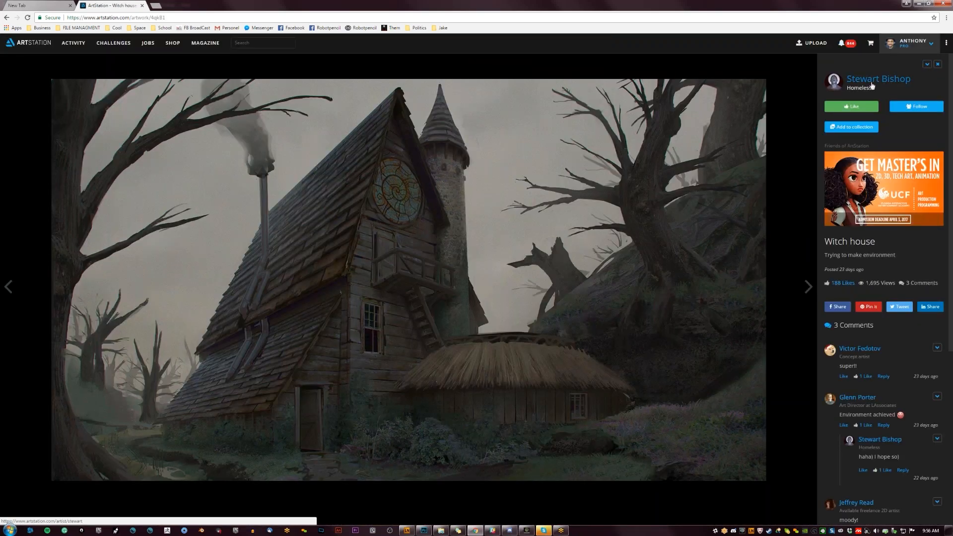
left_click(872, 86)
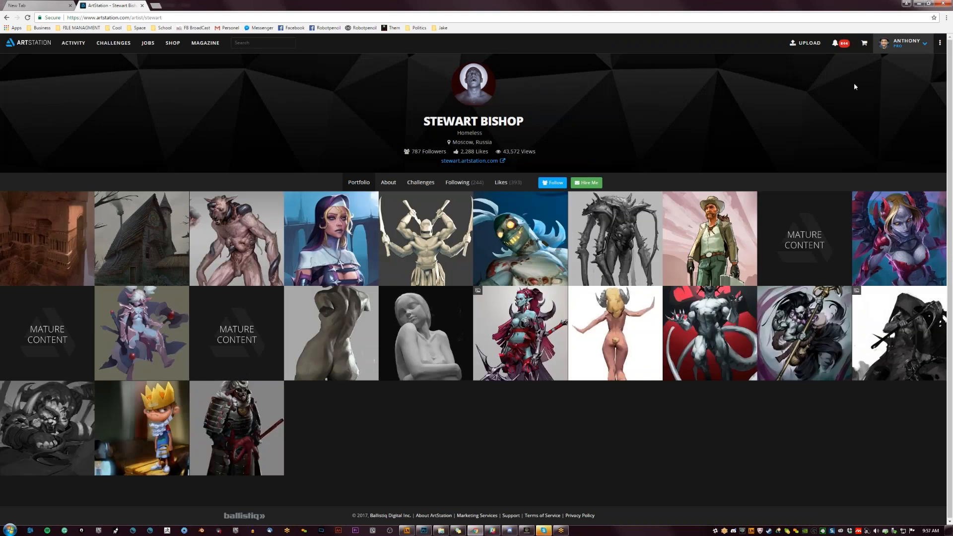
left_click(43, 43)
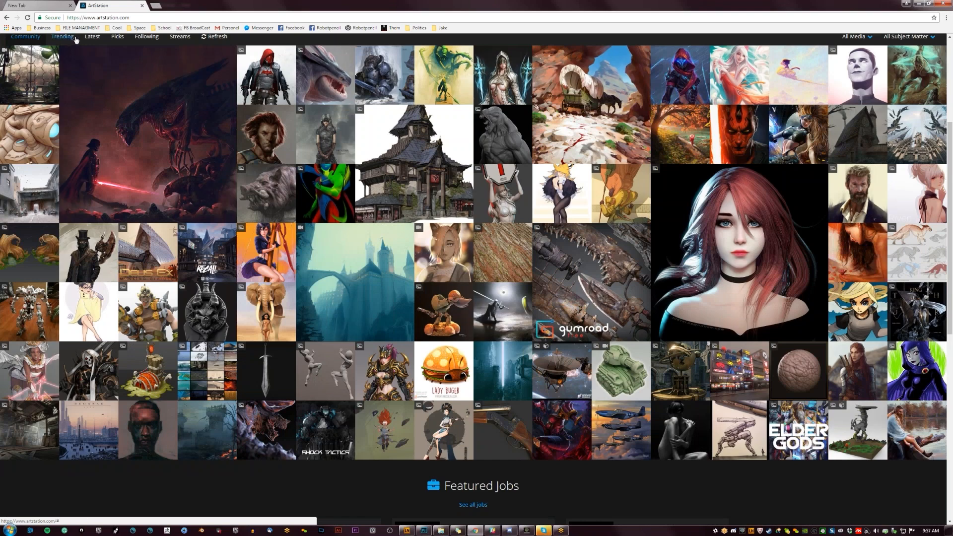
left_click(919, 4)
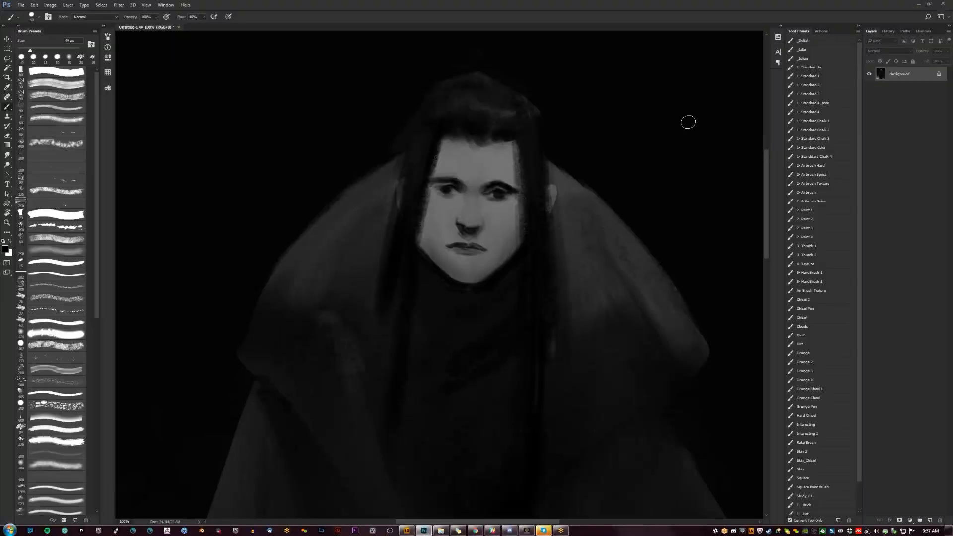
- Refine the brow and eye area with grey tones sampled around the nose, using a 25 px brush
key("bracketleft")
left_click(465, 219, "alt")
left_click(463, 221, "alt")
left_click(468, 229, "alt")
left_click_drag(462, 179, 443, 185)
left_click(507, 186, "alt")
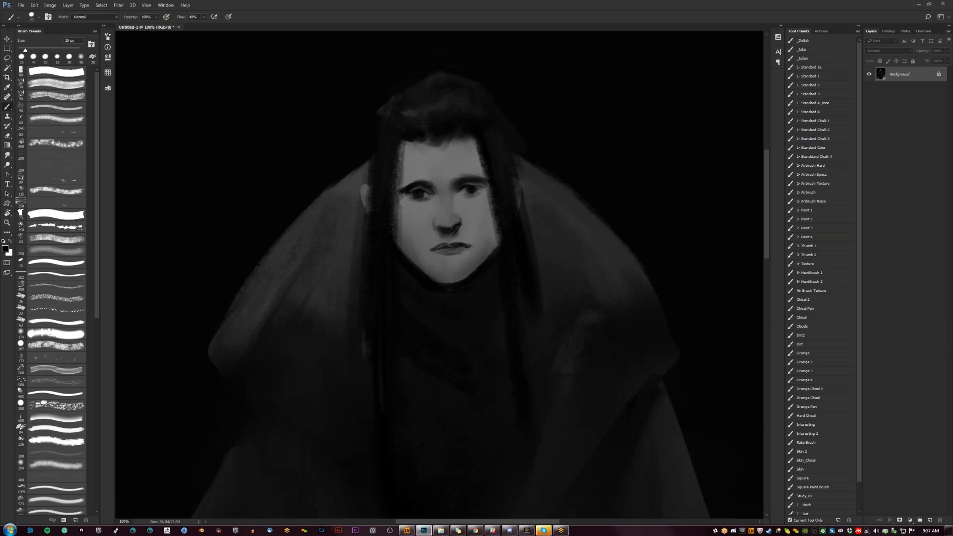
- Shade the corner of the mouth and the area below the lower lip with sampled facial greys
left_click(486, 236, "alt")
left_click(431, 285, "alt")
mouse_move(445, 267)
left_mouse_down()
mouse_move(460, 260)
mouse_move(431, 250)
mouse_move(475, 241)
left_mouse_up()
left_click(472, 249, "alt")
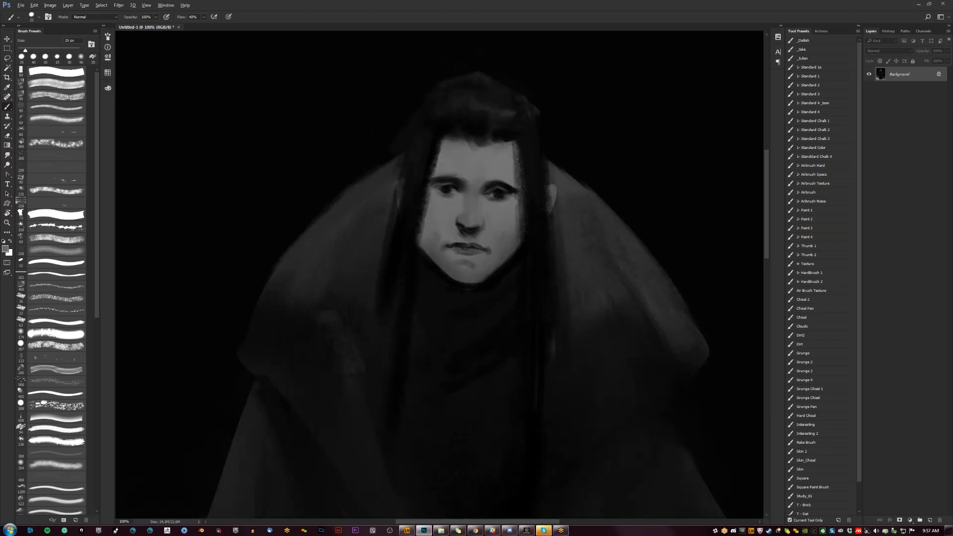
left_click(471, 250, "alt")
left_click(510, 233, "alt")
- Touch up the upper forehead along the hairline with sampled skin and hair tones
mouse_move(458, 140)
left_mouse_down()
mouse_move(473, 149)
mouse_move(516, 136)
left_mouse_up()
left_click(498, 130, "alt")
left_click_drag(471, 167, 454, 182)
left_click(467, 150, "alt")
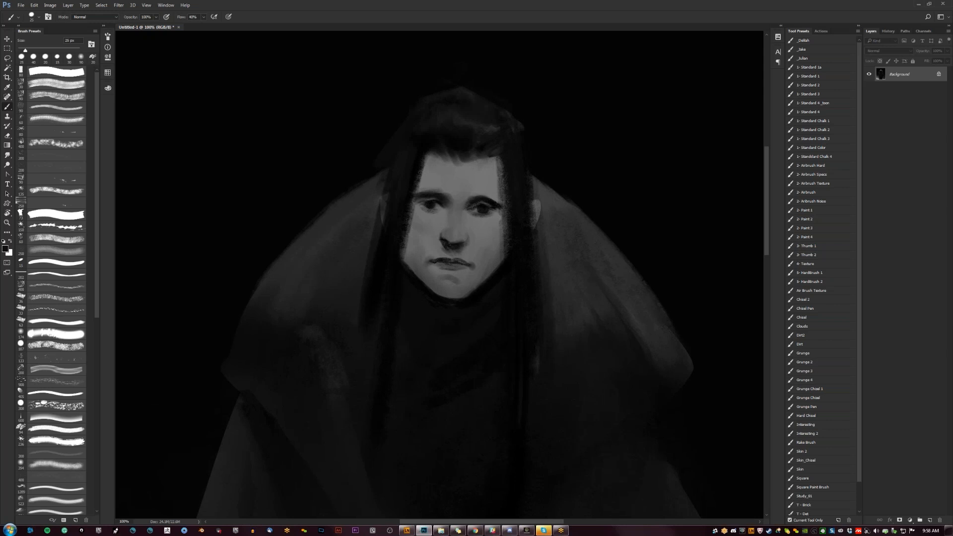
left_click_drag(467, 188, 457, 175)
left_click(453, 161, "alt")
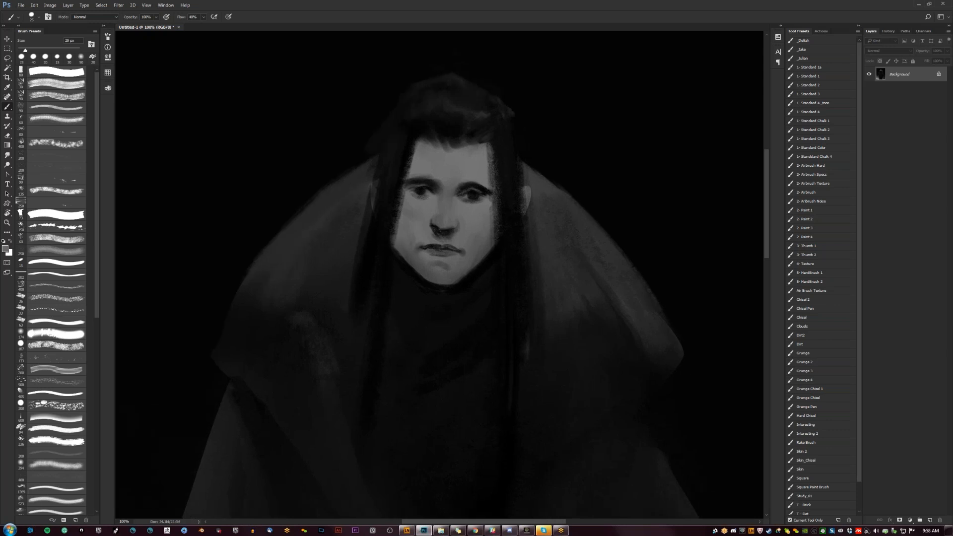
- Flip the canvas horizontally and add a small black accent around the eye with an 8 px brush
key("d")
key("ctrl+shift+h")
key("ctrl+space")
left_click(465, 196, "ctrl")
key("bracketleft")
key("bracketleft")
key("bracketleft")
key("bracketleft")
key("bracketleft")
left_click_drag(415, 185, 416, 194)
- Paint a light highlight on the ear beside the dark hair with white and the 8 px brush
key("z")
left_click(436, 224, "alt")
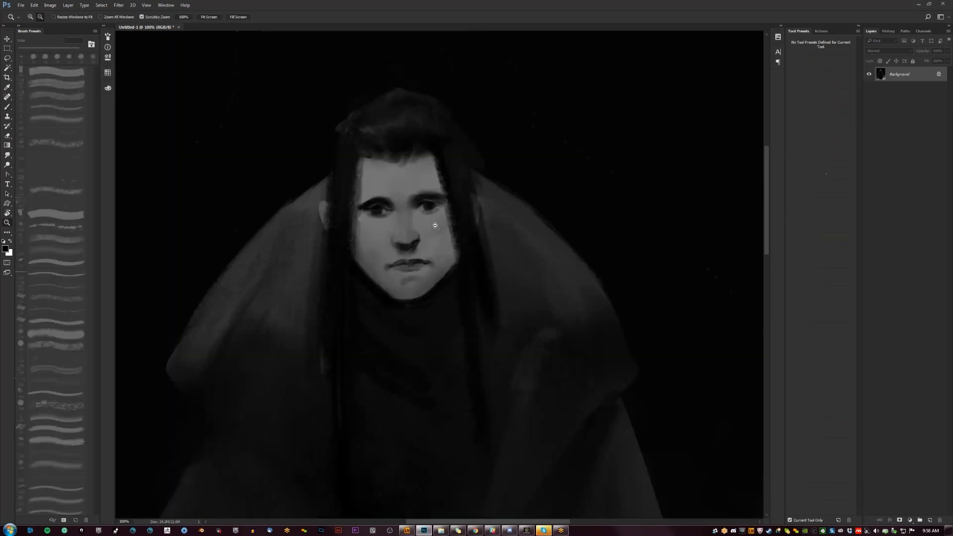
left_click(435, 225, "alt")
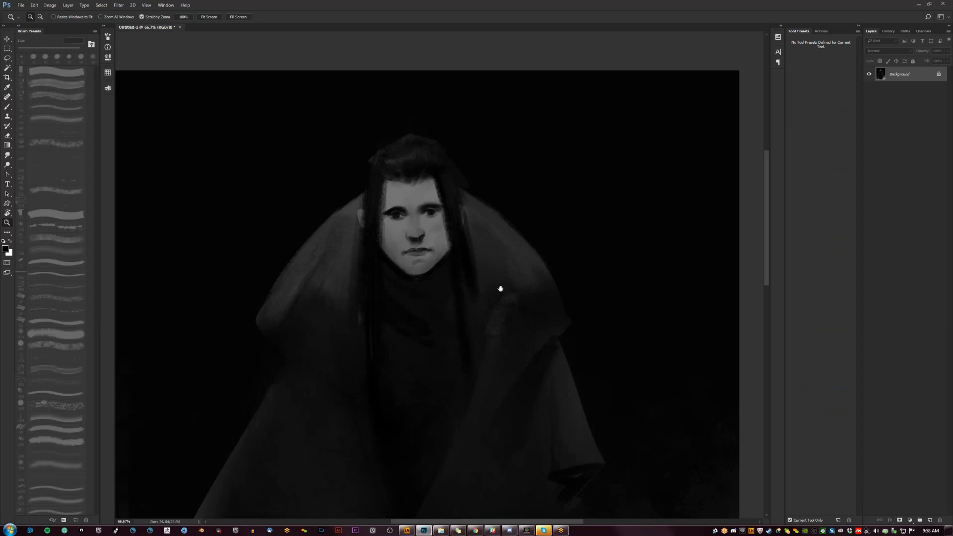
key("b")
key("x")
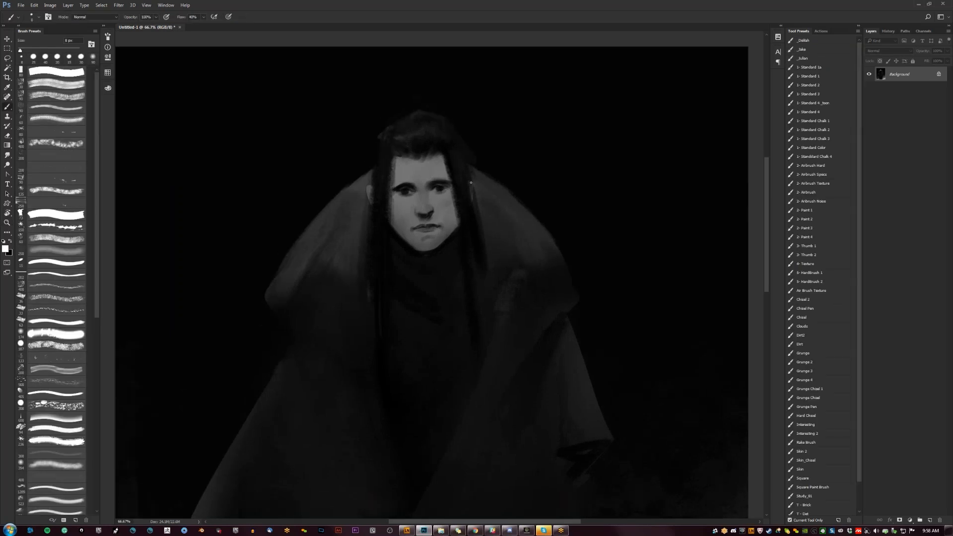
left_click_drag(471, 199, 470, 187)
left_click(473, 185, "alt")
- Paint the long hair strand down the left side of the face in a sampled dark tone with a 70 px brush
key("d")
key("bracketright")
key("bracketright")
key("bracketright")
key("bracketright")
key("bracketright")
key("bracketright")
key("bracketright")
key("bracketright")
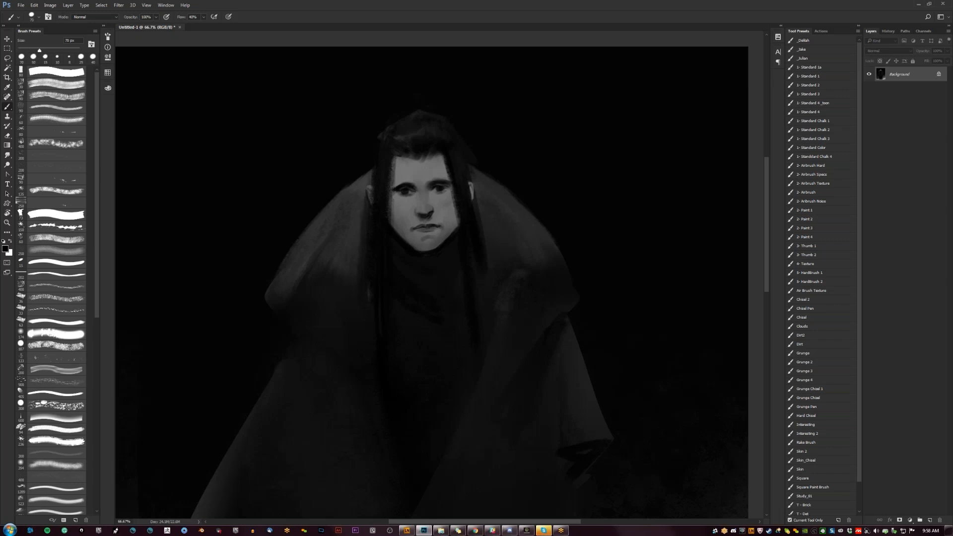
left_click(400, 136, "alt")
left_click_drag(381, 174, 379, 342)
left_click(382, 284, "alt")
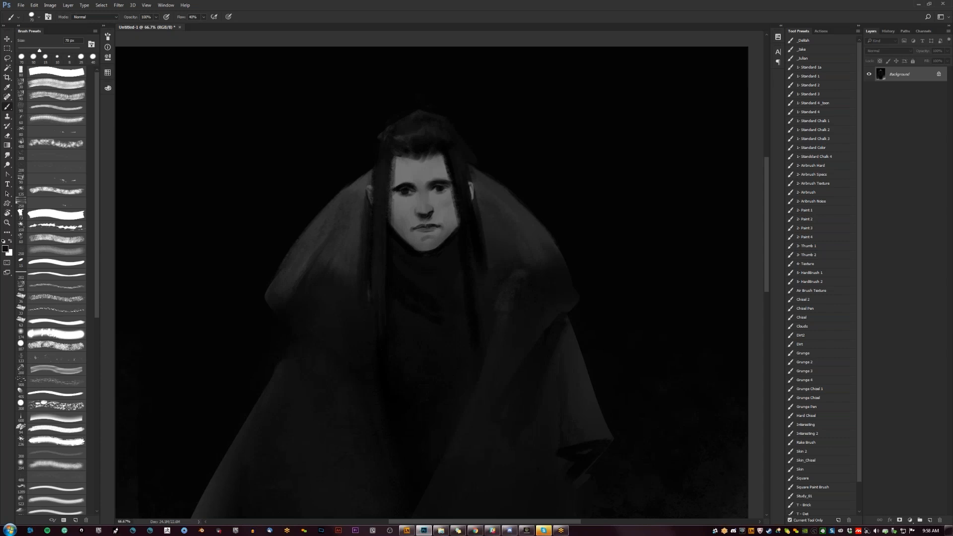
- Clean up the hair edges along both sides of the face with dark strokes from a 20 px brush
key("bracketleft")
key("bracketleft")
key("bracketleft")
key("bracketleft")
left_click_drag(391, 191, 391, 290)
left_click_drag(393, 165, 392, 228)
left_click_drag(447, 158, 454, 221)
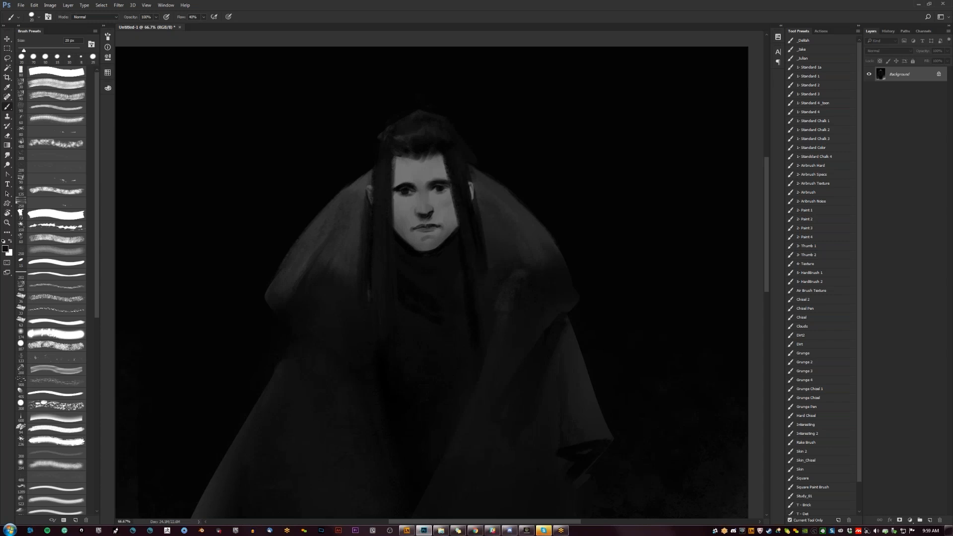
- Paint black folds into the collar below the chin with a 30 px brush and flip the canvas horizontally
key("d")
key("bracketright")
left_click_drag(434, 285, 455, 279)
left_click(447, 332, "alt")
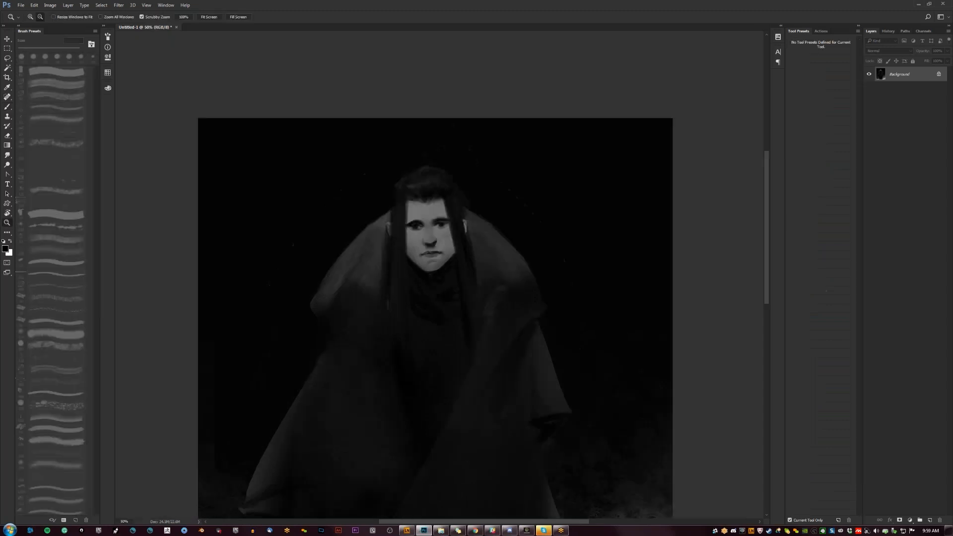
left_click(440, 258, "alt")
left_click(440, 258, "alt")
key("F2")
left_click(445, 258)
left_click(450, 254)
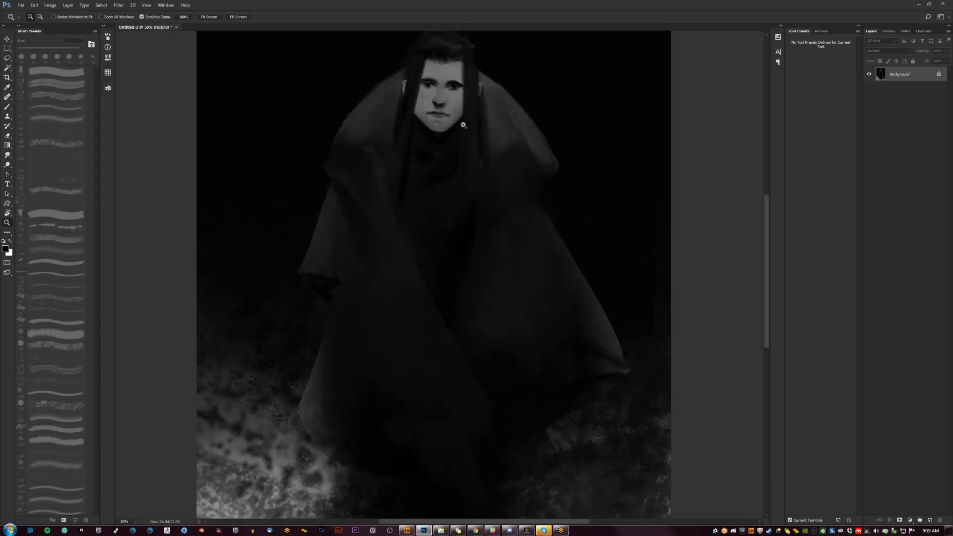
- Lasso a flared cloak panel extending from the left shoulder toward the canvas edge, fill it with large soft brush strokes, and deselect
key("b")
left_click(331, 220, "alt")
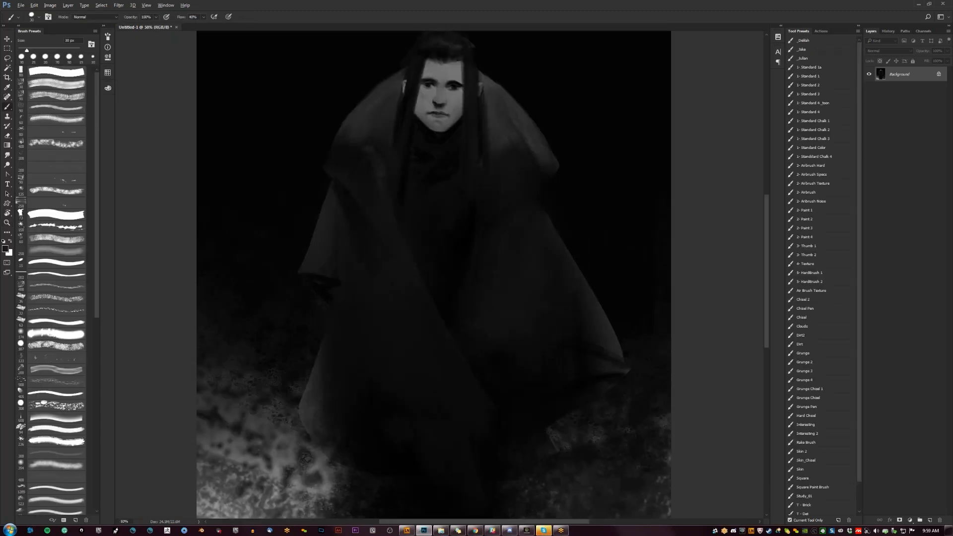
key("l")
mouse_move(323, 183)
left_mouse_down()
mouse_move(153, 374)
mouse_move(305, 395)
mouse_move(323, 184)
mouse_move(299, 252)
mouse_move(234, 309)
left_mouse_up()
key("b")
key("bracketright")
key("bracketright")
key("bracketright")
key("bracketright")
key("bracketright")
key("bracketright")
key("bracketright")
key("bracketright")
key("bracketright")
key("bracketright")
key("bracketright")
key("bracketright")
key("bracketright")
key("bracketright")
key("bracketright")
key("bracketright")
key("ctrl+d")
- Smudge the dark seam between the flared panel and the left sleeve with an enlarged Smudge brush at 20% strength
key("r")
key("bracketright")
key("bracketright")
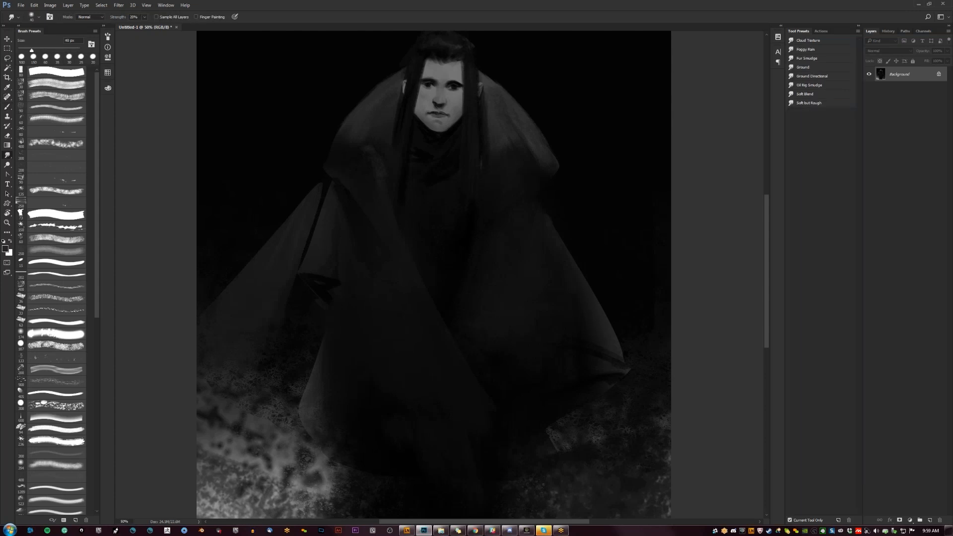
key("bracketright")
key("bracketright")
- Paint faint cloth streaks sweeping outward behind the left shoulder with a 90 px brush and check the whole figure
key("b")
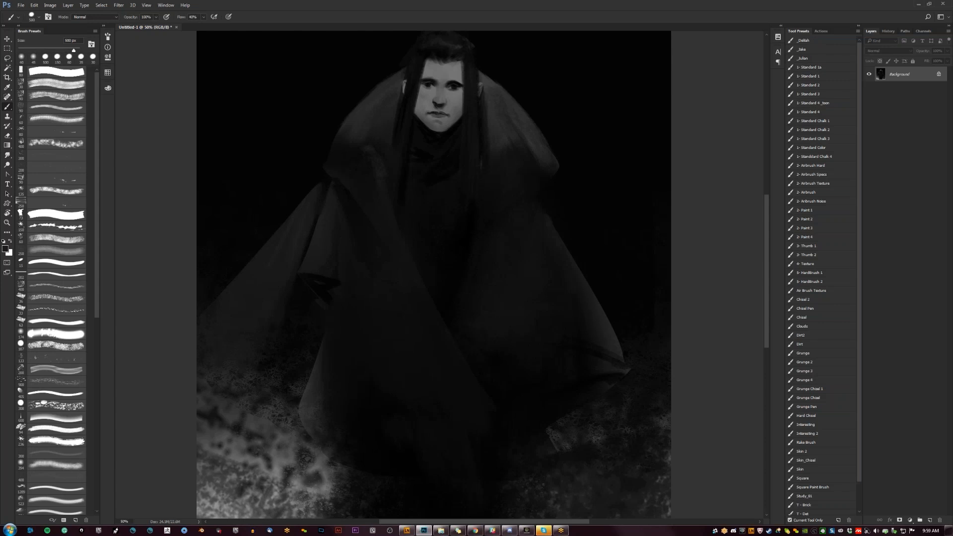
left_click_drag(432, 278, 533, 339)
key("bracketleft")
mouse_move(416, 204)
left_mouse_down()
mouse_move(413, 234)
mouse_move(302, 316)
left_mouse_up()
left_click_drag(397, 252, 295, 328)
left_click_drag(402, 228, 301, 292)
mouse_move(402, 198)
left_mouse_down()
mouse_move(312, 212)
mouse_move(298, 195)
left_mouse_up()
mouse_move(417, 179)
left_mouse_down()
mouse_move(303, 109)
mouse_move(335, 206)
mouse_move(376, 168)
mouse_move(388, 185)
mouse_move(358, 285)
mouse_move(323, 228)
left_mouse_up()
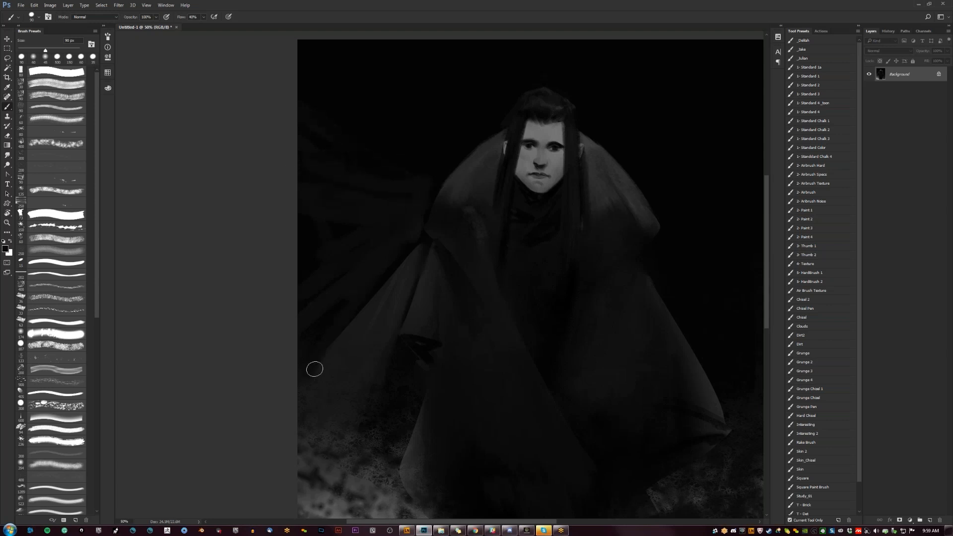
key("z")
left_click(387, 328, "alt")
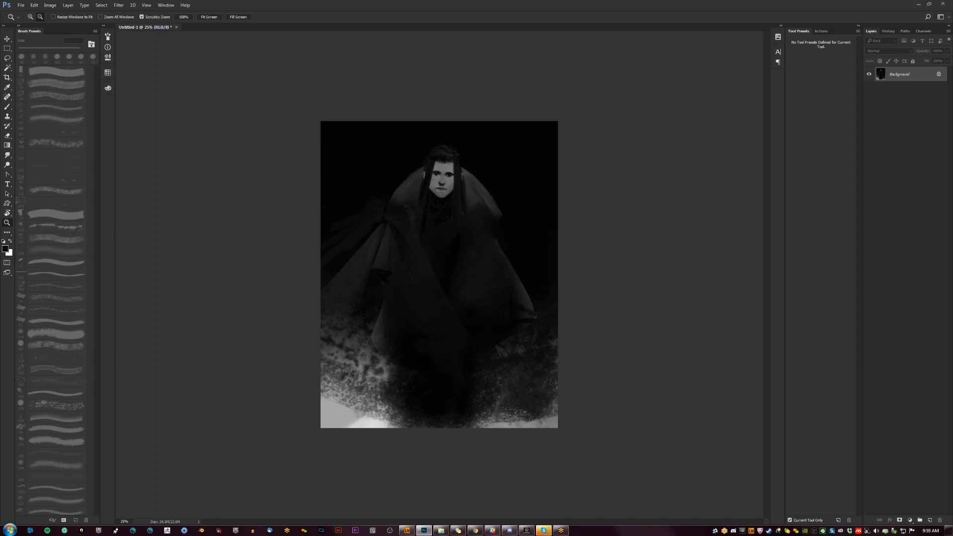
- Paint soft dark grey strokes over the flared cloth behind the left shoulder using a grey sampled from the cloak
left_click(400, 230)
key("b")
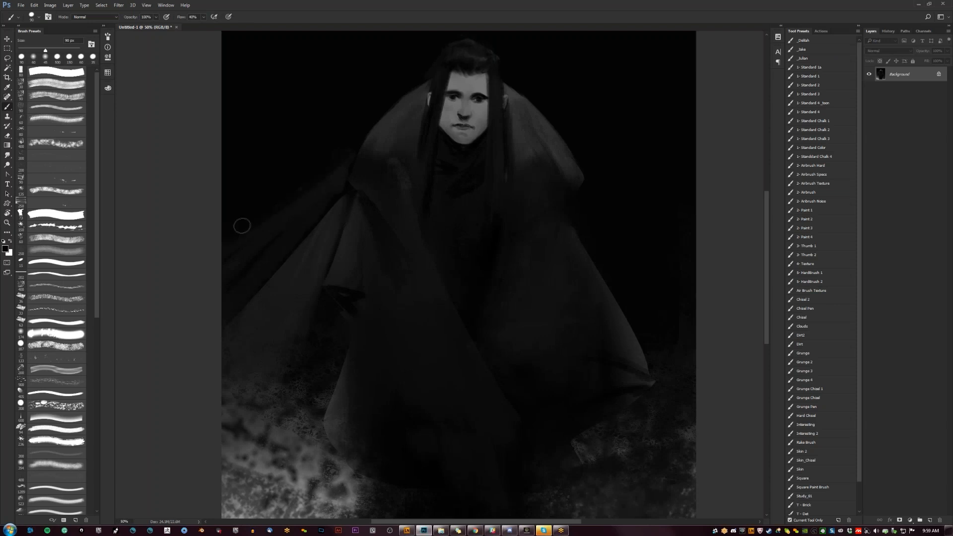
left_click(314, 209, "alt")
left_click_drag(319, 225, 240, 328)
- Lasso a long narrow fold running outward from the left shoulder, shade it with the brush, and deselect
key("l")
mouse_move(346, 180)
left_mouse_down()
mouse_move(269, 248)
mouse_move(213, 348)
mouse_move(354, 185)
left_mouse_up()
key("b")
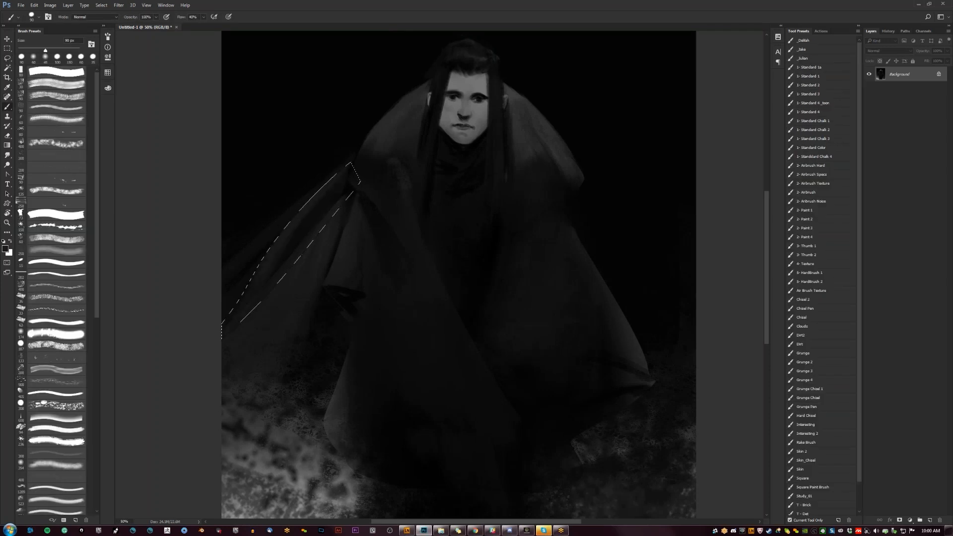
key("r")
key("ctrl+d")
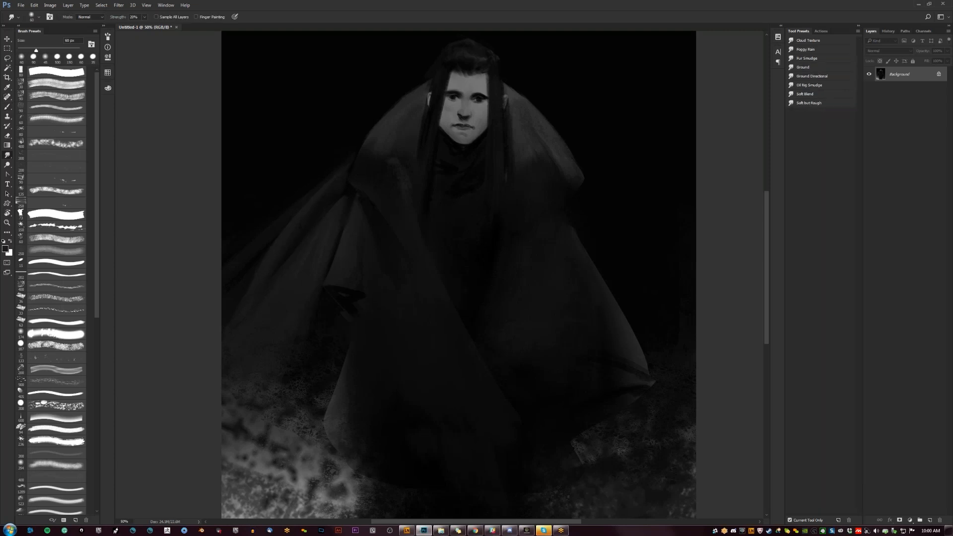
- Paint large soft dark strokes across the ground below the cloak, undoing the most recent ones
key("z")
left_click(573, 310, "alt")
left_click(574, 311)
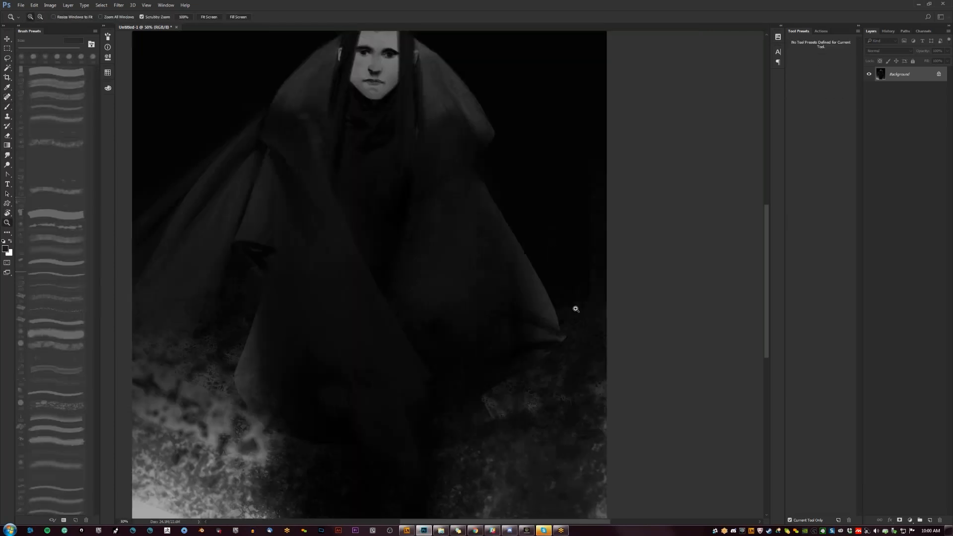
left_click(575, 308, "alt")
key("Tab")
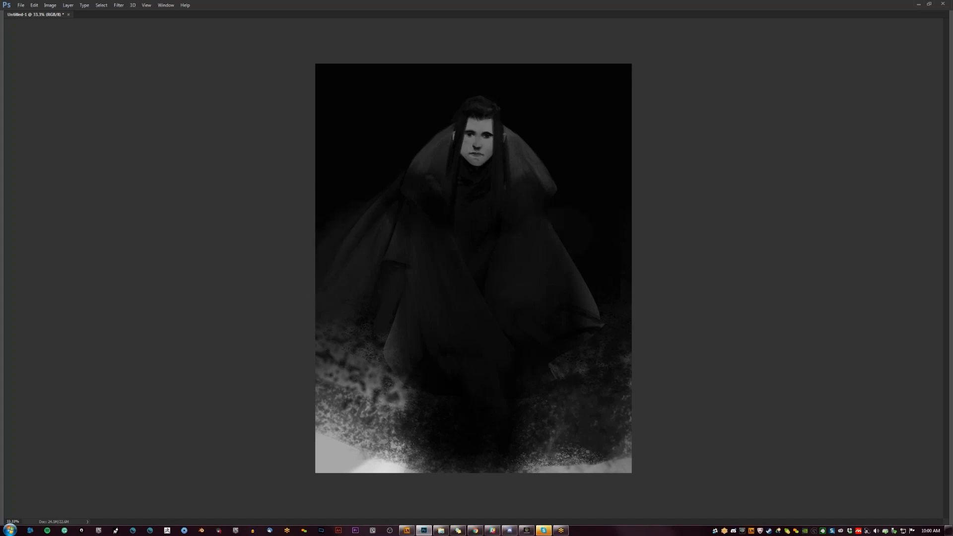
mouse_move(338, 447)
left_mouse_down()
mouse_move(387, 437)
mouse_move(475, 442)
left_mouse_up()
left_click_drag(566, 432, 595, 414)
key("ctrl+alt+z")
key("ctrl+alt+z")
key("ctrl+alt+z")
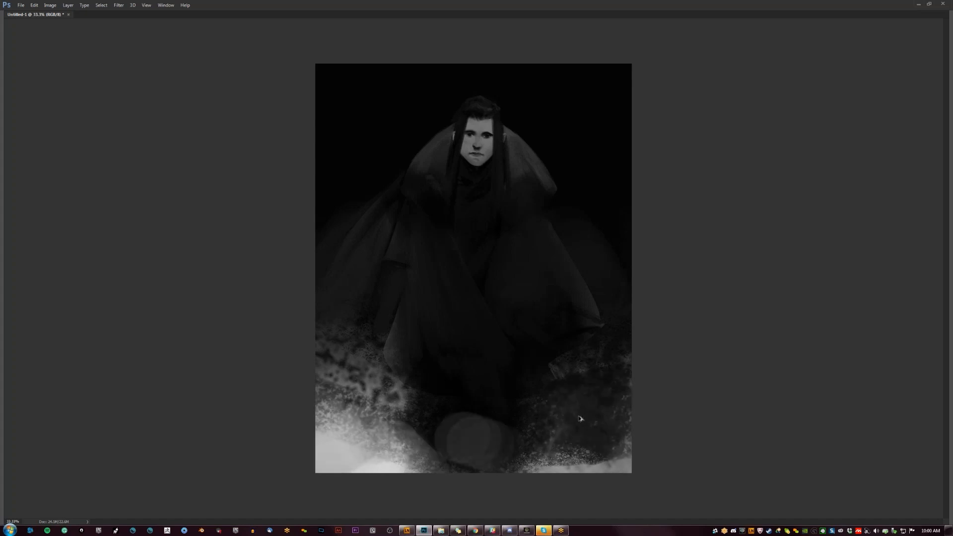
key("ctrl+alt+z")
key("ctrl+alt+z")
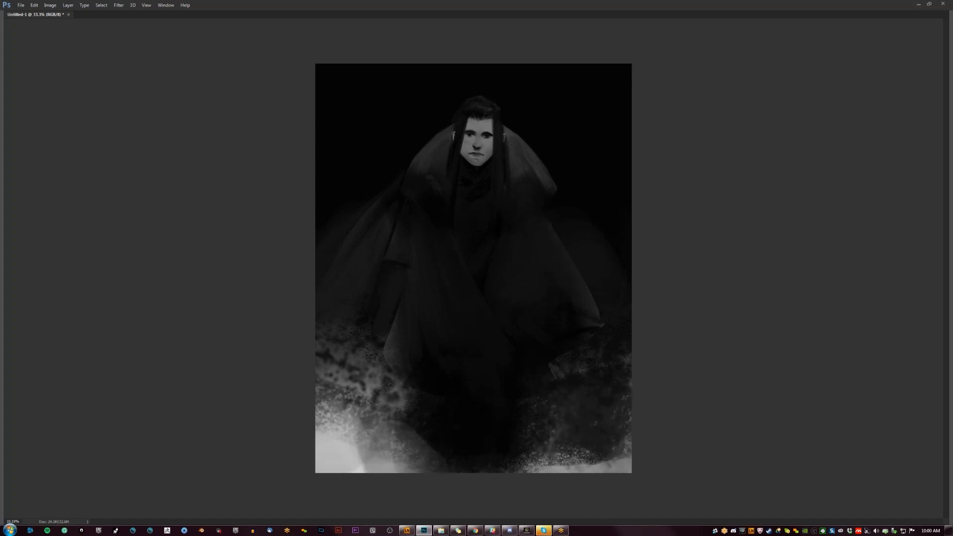
- Veil the pale ground beside the cloak with soft dark strokes and brush faint haze into the background beside the shoulders
mouse_move(522, 462)
left_mouse_down()
mouse_move(429, 462)
mouse_move(416, 398)
left_mouse_up()
mouse_move(368, 348)
left_mouse_down()
mouse_move(332, 359)
mouse_move(326, 374)
mouse_move(317, 438)
mouse_move(325, 470)
left_mouse_up()
left_click(358, 265, "alt")
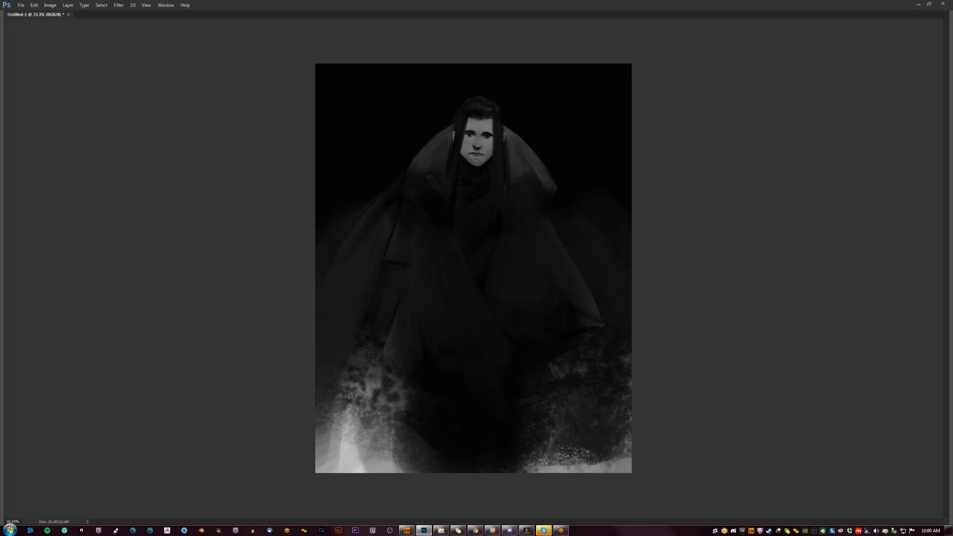
mouse_move(614, 179)
left_mouse_down()
mouse_move(607, 144)
mouse_move(580, 130)
left_mouse_up()
key("ctrl+z")
left_click_drag(373, 156, 318, 151)
key("Tab")
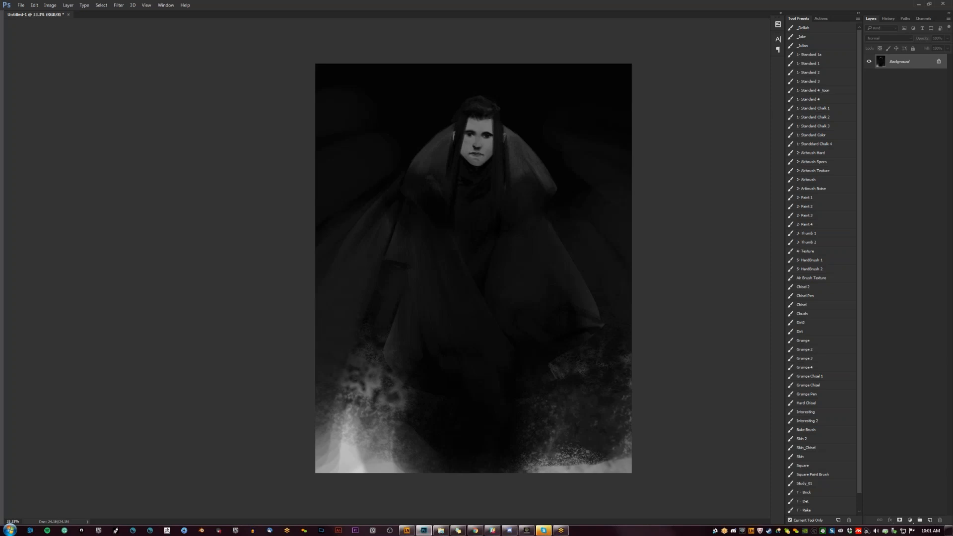
key("Tab")
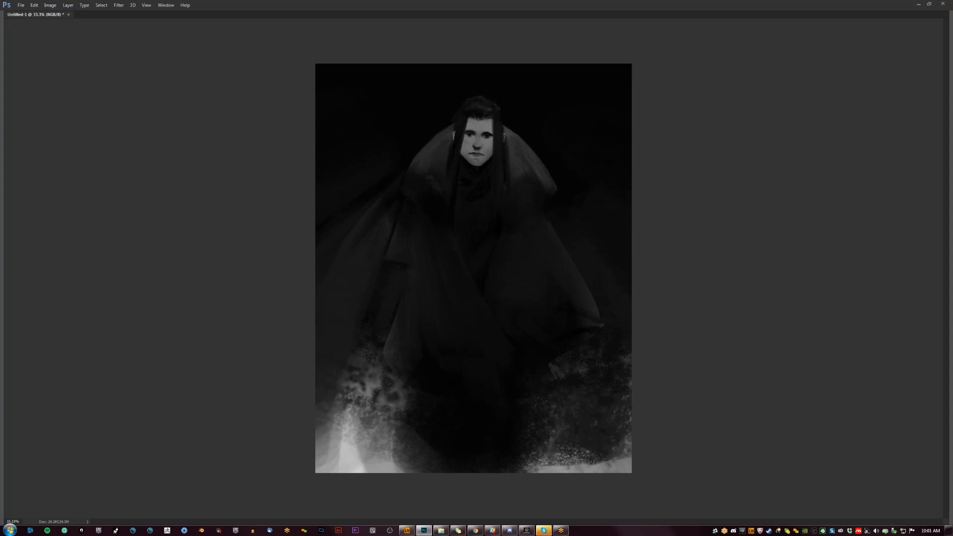
- Resize the image to a width of 3500 pixels with Resample on
left_click(522, 168)
left_click(522, 168)
left_click_drag(571, 262, 665, 317)
left_click(586, 174)
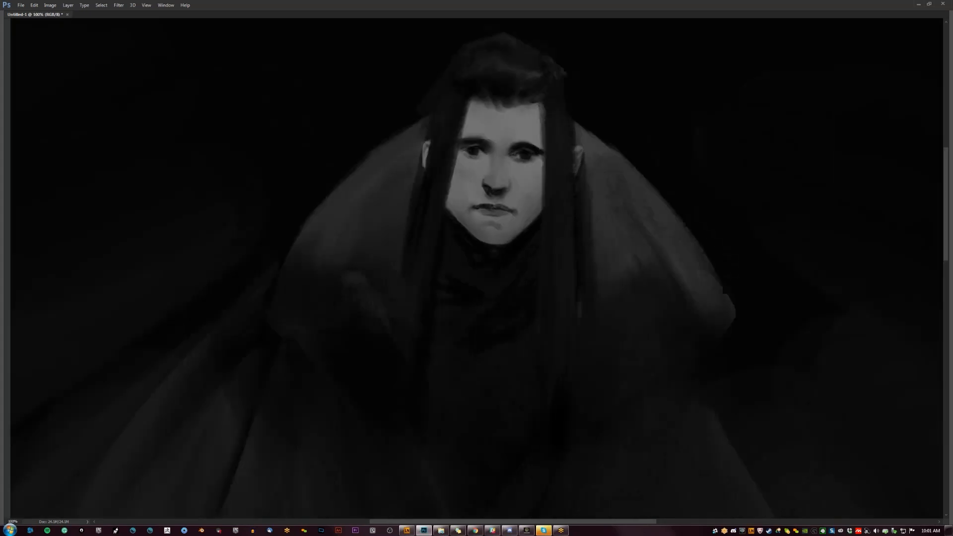
left_click_drag(471, 138, 537, 143)
scroll(528, 179, "up", 2)
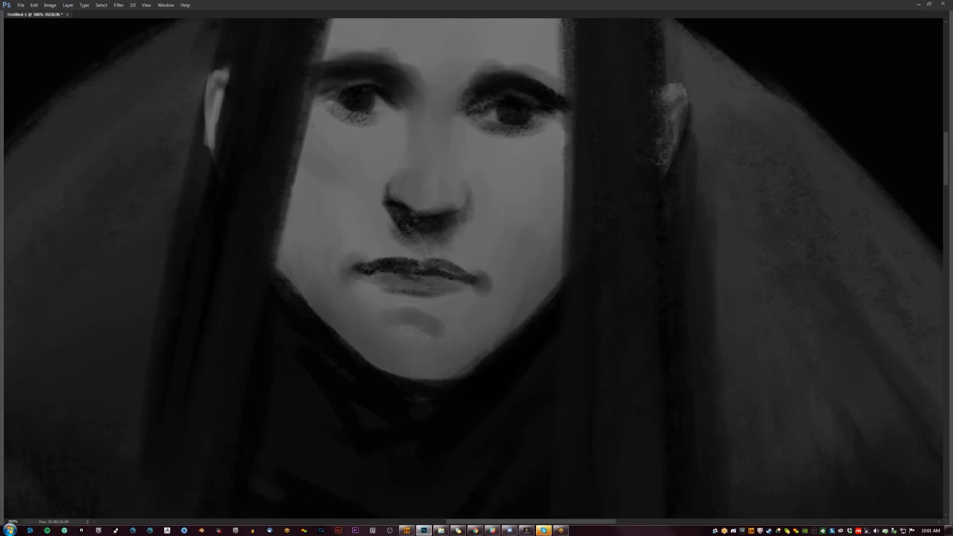
key("ctrl+alt+i")
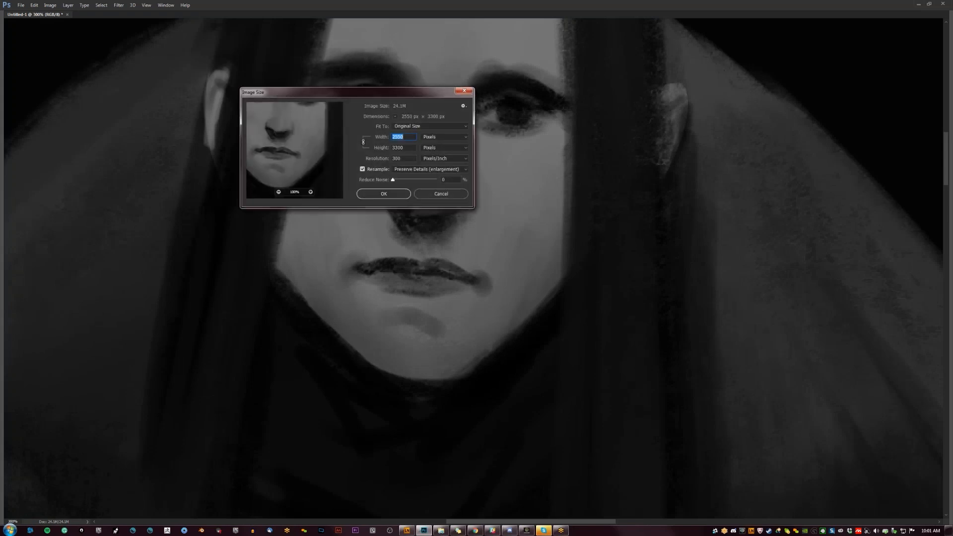
type("3500")
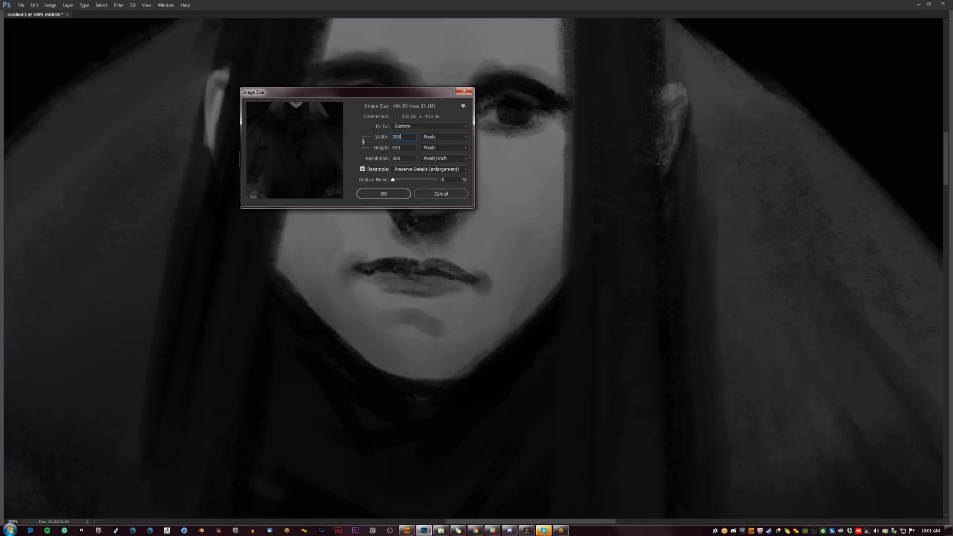
key("Return")
- Choose the 3- Thumb 1 brush preset, frame the face at 100%, and make black the foreground color
left_click_drag(618, 273, 309, 127)
left_click_drag(684, 183, 472, 96)
key("ctrl+minus")
key("ctrl+minus")
key("ctrl+minus")
key("Tab")
key("ctrl+minus")
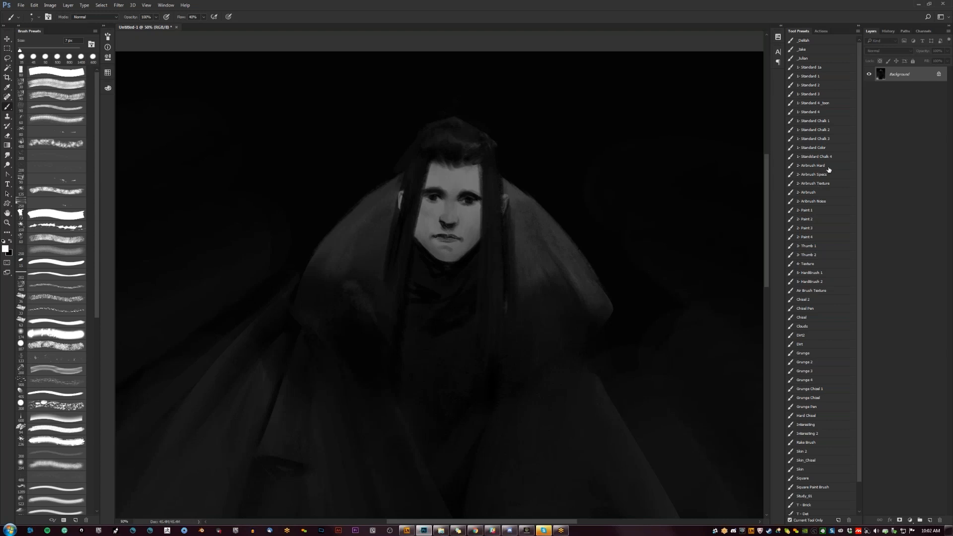
left_click(807, 247)
left_click(476, 238, "ctrl")
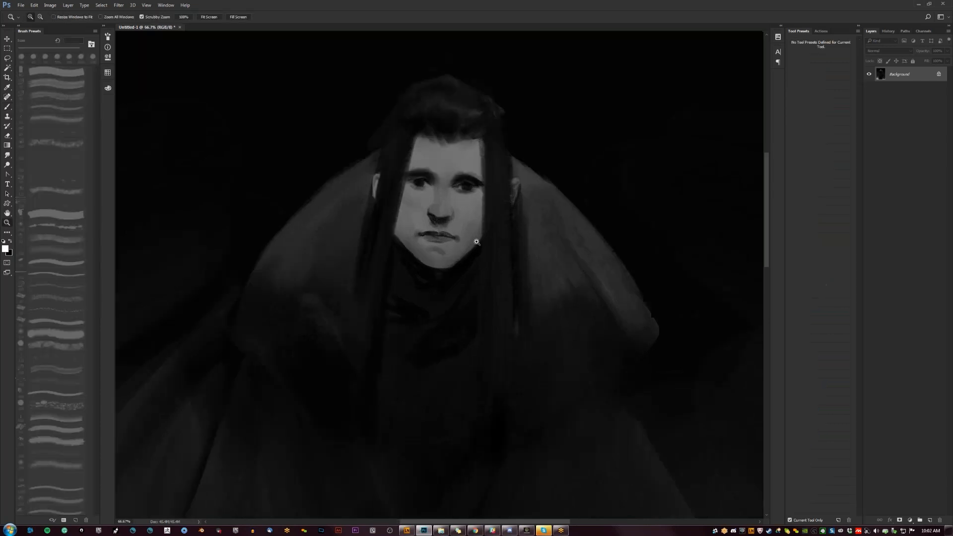
left_click(476, 238, "ctrl")
key("x")
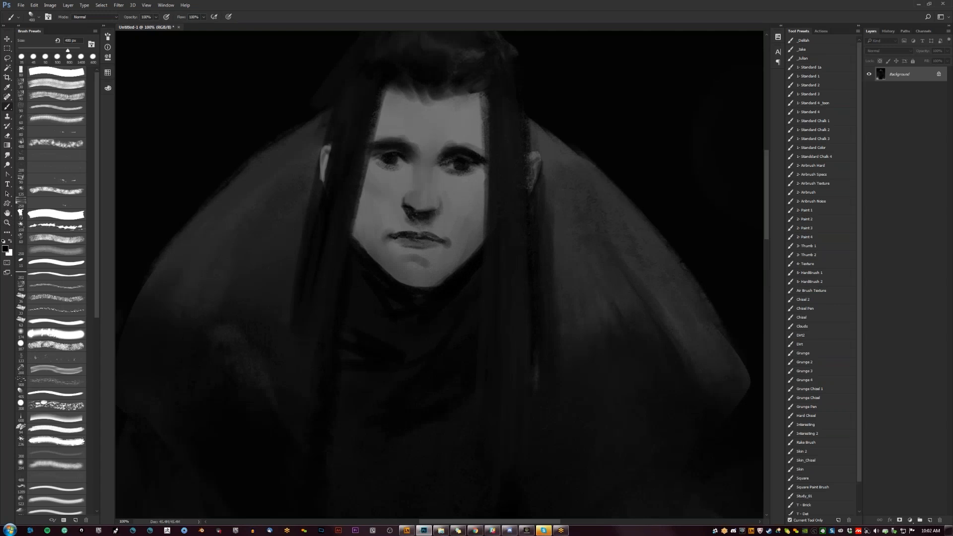
- Try retouching the shadow under the nose with greys sampled from the face, undoing each stroke
left_click(423, 217, "alt")
left_click_drag(420, 223, 420, 232)
key("ctrl+z")
left_click(420, 218, "alt")
left_click(420, 227, "alt")
left_click(423, 228, "alt")
mouse_move(441, 204)
left_mouse_down()
mouse_move(441, 214)
mouse_move(405, 206)
left_mouse_up()
key("ctrl+z")
- Retouch the cheek beside the nose with sampled skin greys and a 60 px brush, undoing the stray stroke
left_click(400, 198, "alt")
key("]")
key("]")
key("]")
key("]")
key("]")
mouse_move(416, 164)
left_mouse_down()
mouse_move(424, 168)
mouse_move(392, 183)
mouse_move(406, 187)
left_mouse_up()
key("ctrl+z")
left_click(415, 157, "alt")
left_click(397, 188, "alt")
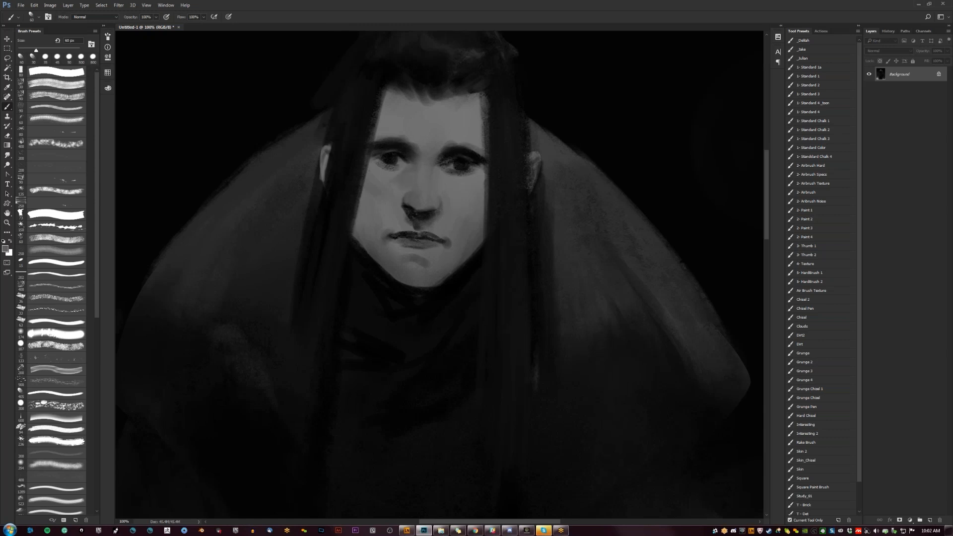
left_click_drag(391, 188, 384, 183)
- Compare the retouched face with the whole cloaked figure at several zoom levels
key("z")
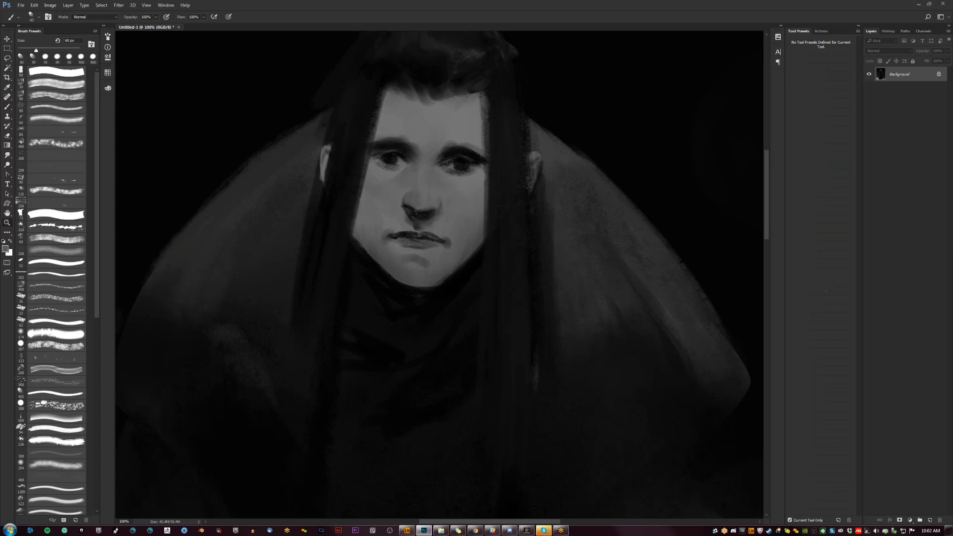
left_click(479, 234, "alt")
left_click(480, 234, "alt")
left_click(479, 234, "alt")
left_click(479, 234, "alt")
left_click(462, 185)
left_click(462, 185)
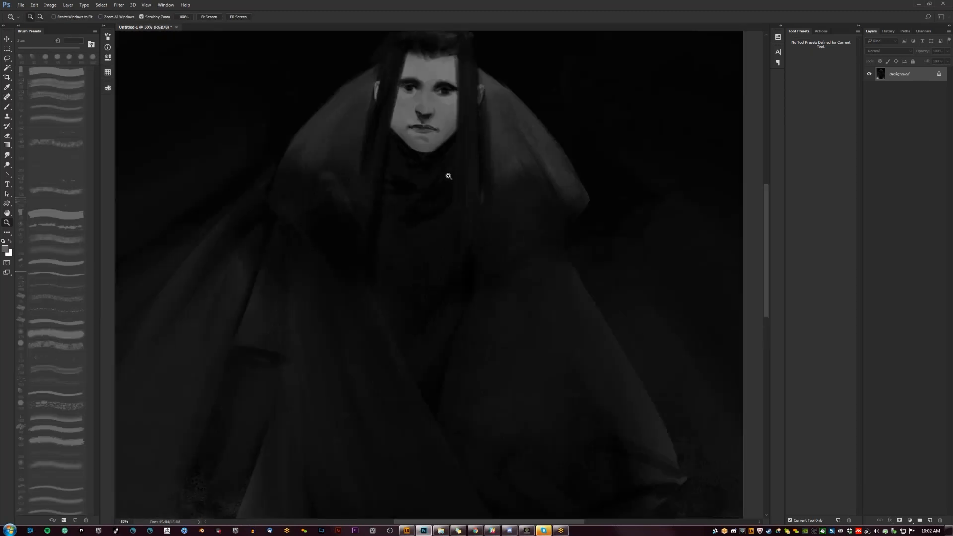
left_click(446, 177)
left_click_drag(455, 207, 558, 347)
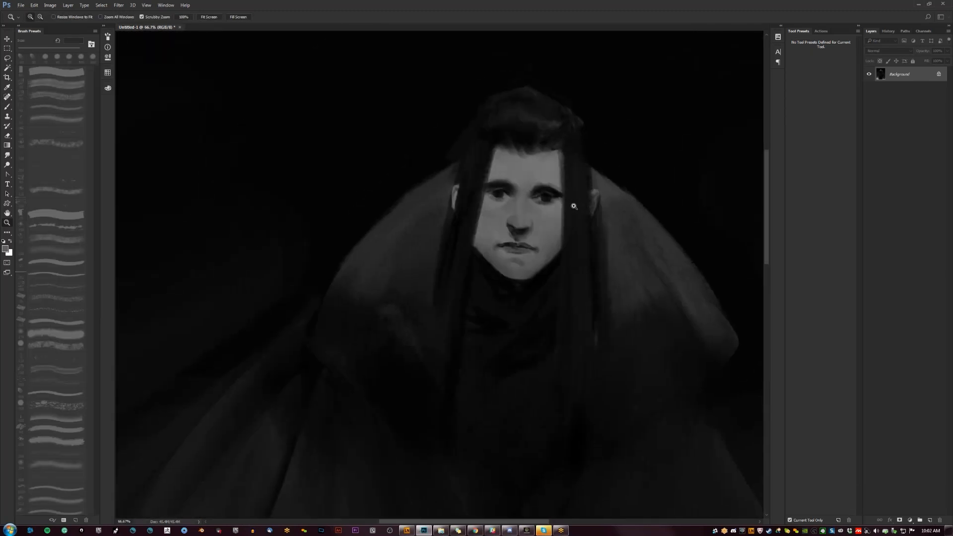
left_click_drag(571, 202, 534, 157)
- Paint short black hair strokes over the top of the forehead along the hairline with the 60 px brush
key("b")
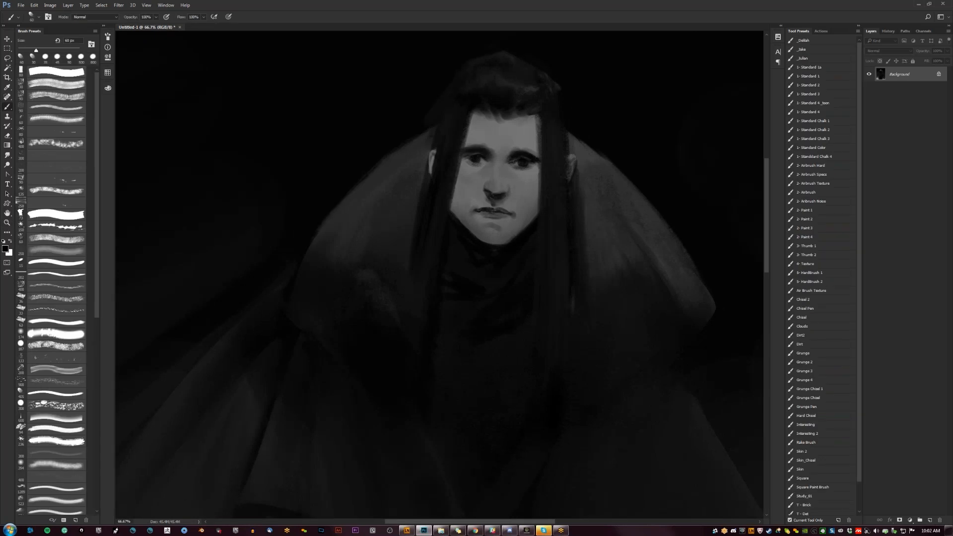
mouse_move(482, 112)
left_mouse_down()
mouse_move(492, 123)
mouse_move(477, 122)
mouse_move(516, 123)
left_mouse_up()
left_click_drag(519, 116, 528, 123)
left_click_drag(528, 116, 531, 122)
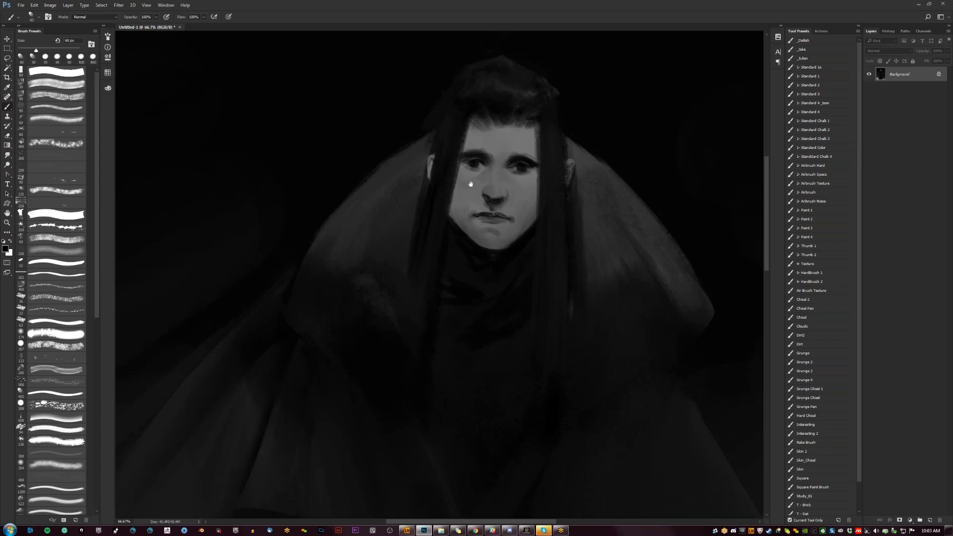
- Darken the long hair strands along the edges of the face, checking the mirrored canvas in between
left_click_drag(470, 183, 450, 232)
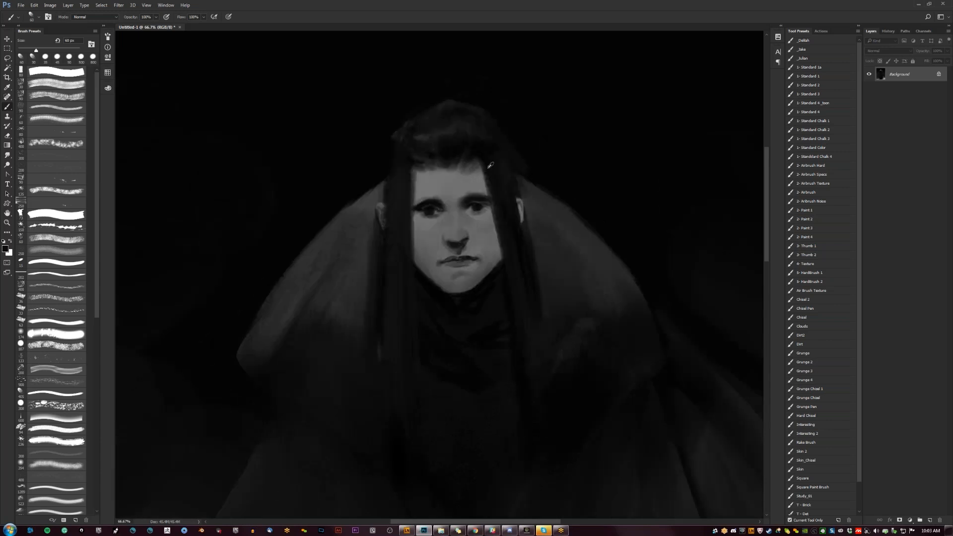
left_click_drag(490, 165, 494, 236)
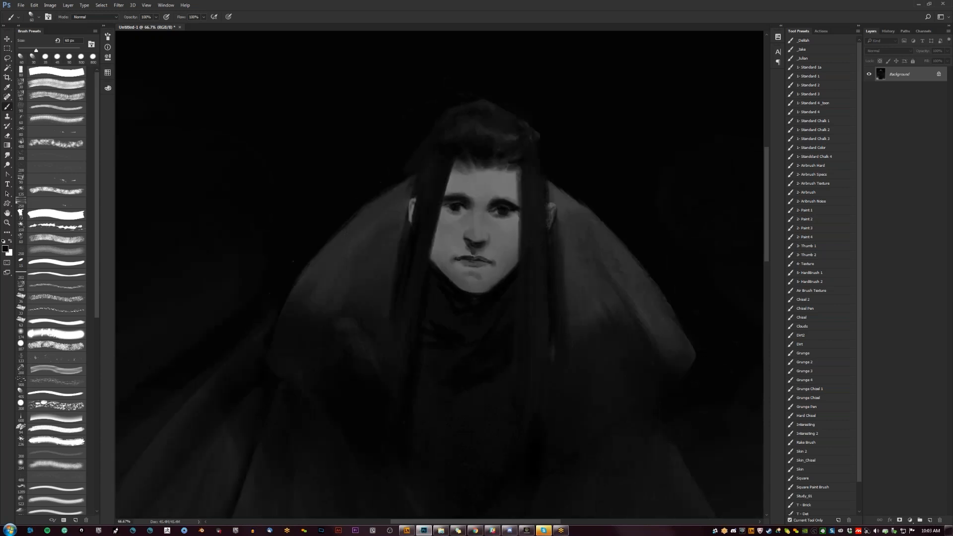
left_click_drag(518, 170, 522, 232)
left_click(537, 299, "alt")
left_click(538, 302, "ctrl")
left_click_drag(538, 301, 535, 214)
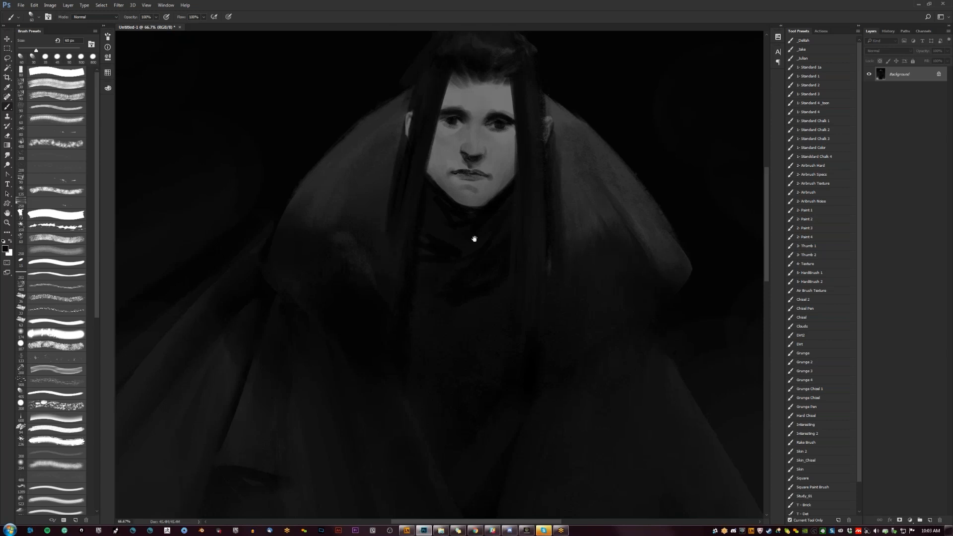
- Sample tones from the chin, brow and cheek and retouch the shading around the eyes and brows
left_click_drag(474, 239, 475, 258)
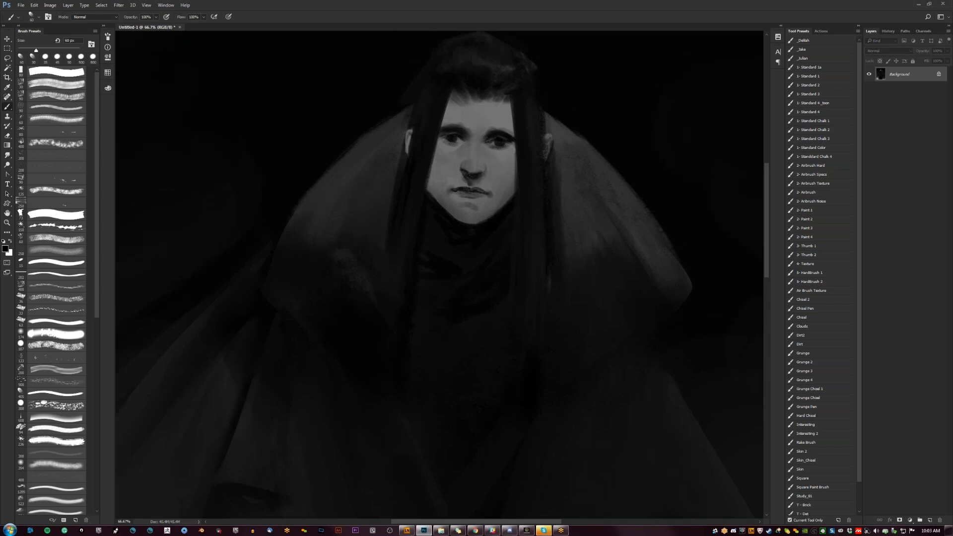
left_click(470, 207, "alt")
left_click(498, 128, "alt")
left_click(494, 155, "alt")
left_click_drag(482, 195, 429, 266)
left_click(405, 196, "alt")
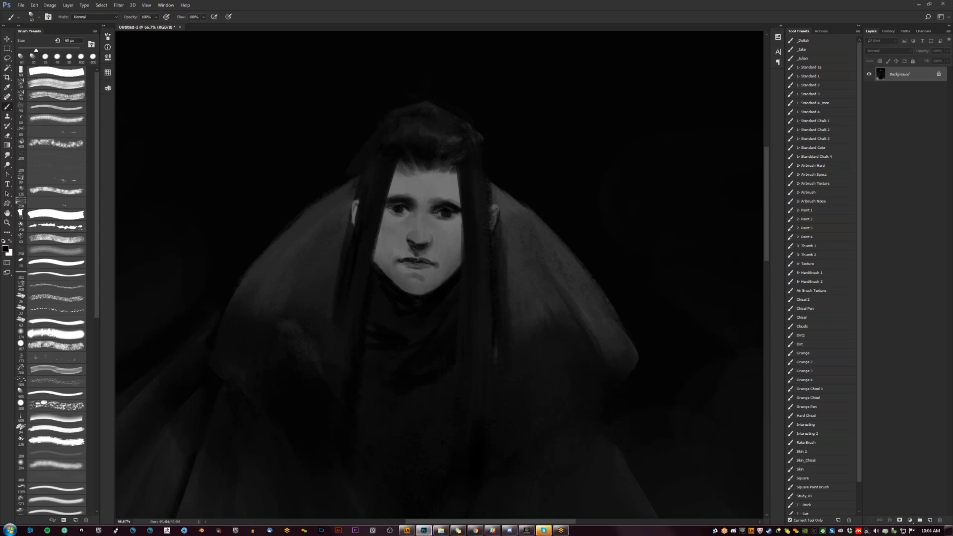
left_click_drag(460, 240, 481, 188)
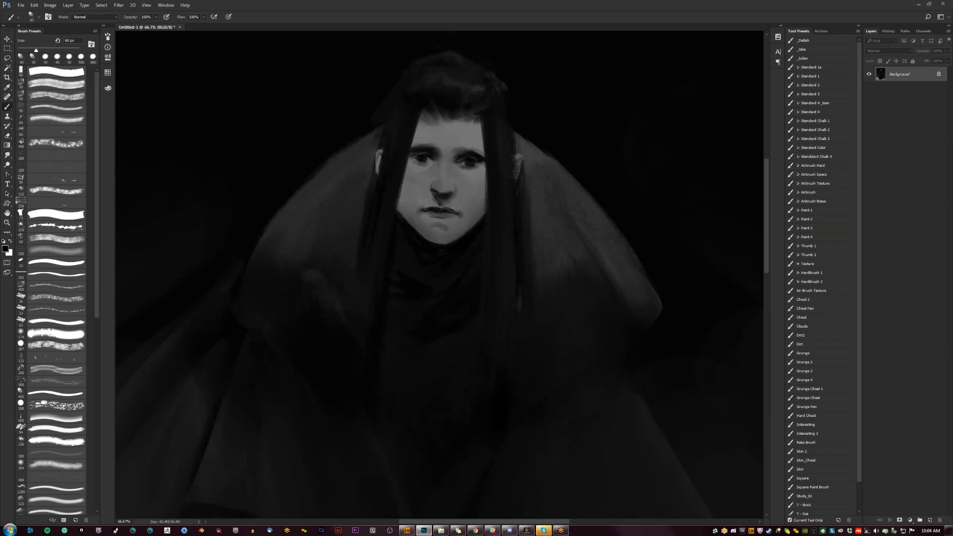
left_click_drag(555, 202, 559, 212)
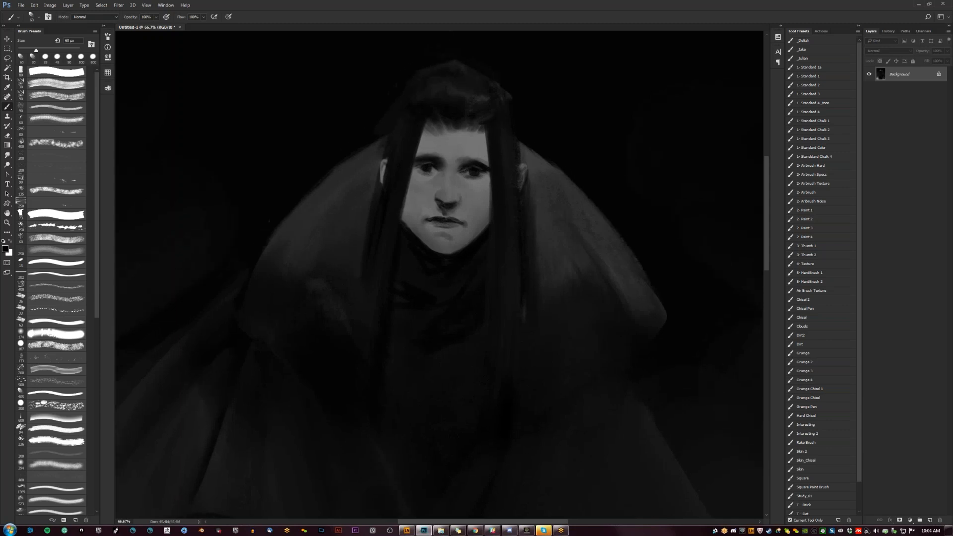
- Shrink the brush and refine the underside of the nose with a grey sampled from the cheek
key("bracketleft")
key("bracketleft")
key("bracketleft")
key("bracketleft")
left_click(458, 212, "alt")
key("bracketright")
left_click_drag(439, 203, 443, 209)
left_click(446, 206, "alt")
- Reset to the default colors and trim the jaw edge beside the hair with a small black brush, redoing the first stroke
key("d")
left_click_drag(412, 213, 413, 222)
key("ctrl+z")
left_click_drag(405, 210, 407, 226)
key("bracketleft")
key("bracketleft")
key("bracketleft")
key("bracketright")
key("bracketright")
key("bracketright")
key("bracketright")
key("bracketright")
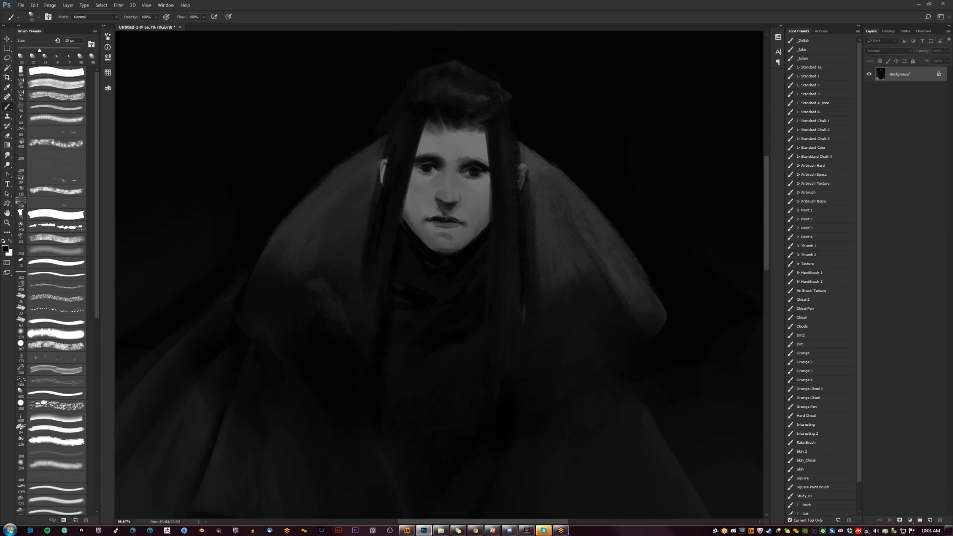
key("x")
left_click(413, 213, "alt")
- Flip the canvas horizontally and paint a dark vertical form hanging down from the tip of the left sleeve
key("ctrl+minus")
key("ctrl+minus")
key("ctrl+minus")
key("Tab")
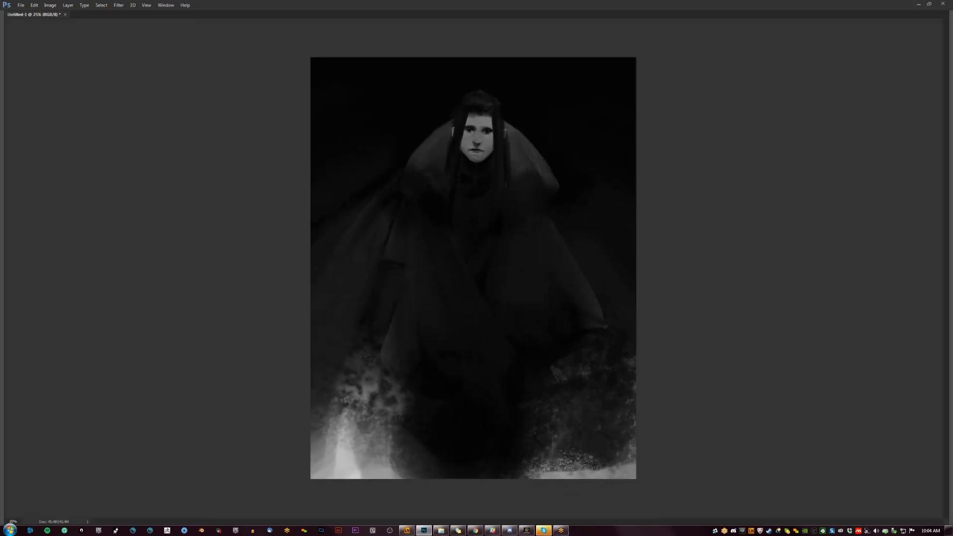
key("ctrl+shift+h")
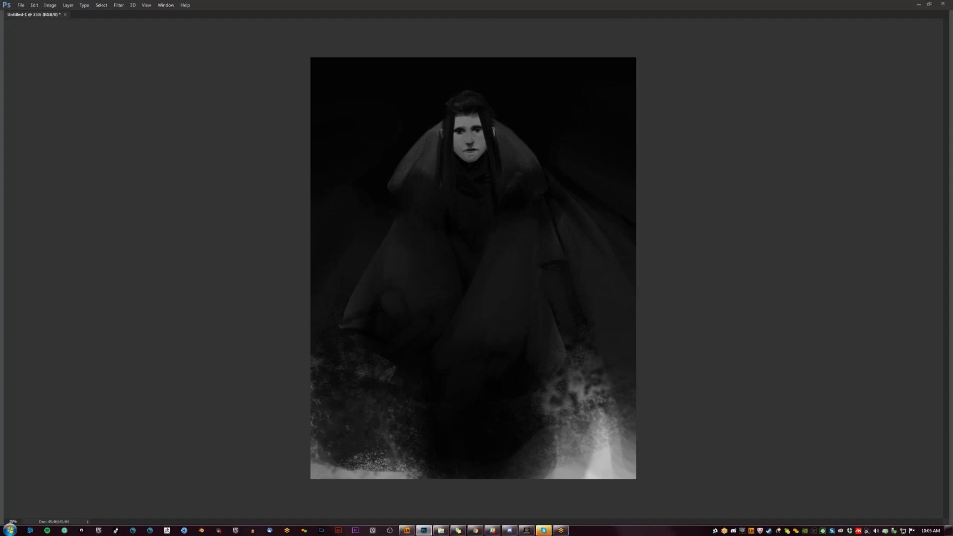
scroll(540, 201, "up", 1)
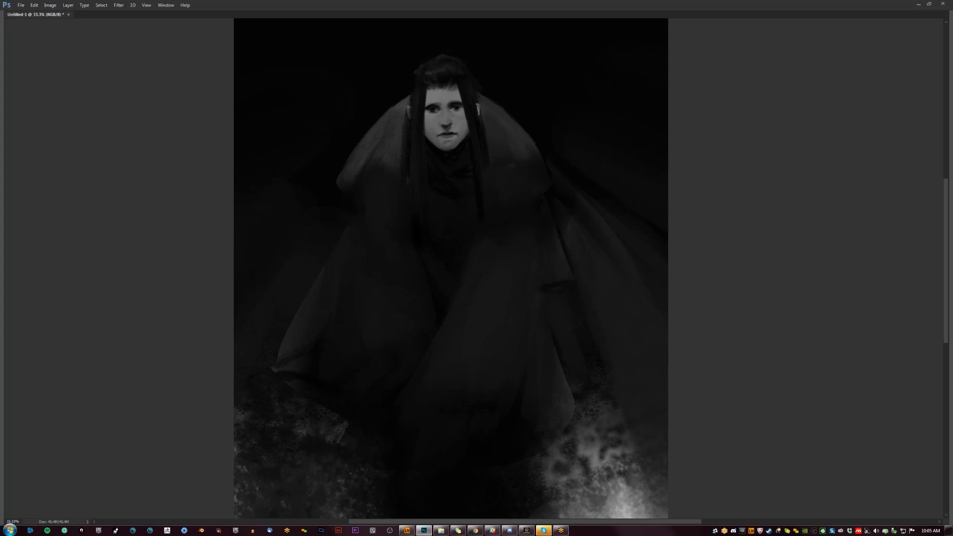
mouse_move(318, 380)
left_mouse_down()
mouse_move(313, 241)
mouse_move(294, 366)
mouse_move(288, 268)
left_mouse_up()
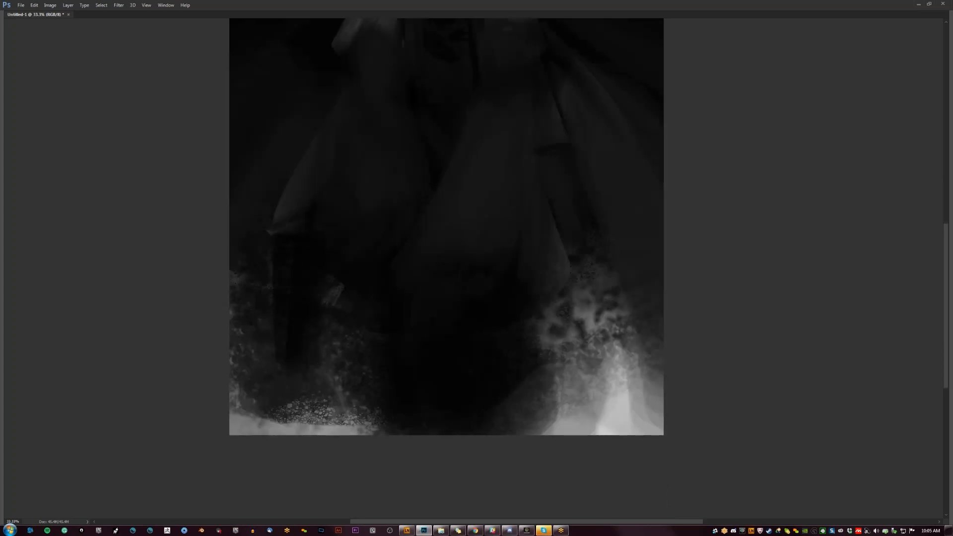
- Paint black over the mist along both lower edges of the cloak to darken the base of the figure
left_click_drag(327, 330, 333, 430)
mouse_move(546, 318)
left_mouse_down()
mouse_move(548, 394)
mouse_move(573, 298)
left_mouse_up()
left_click_drag(569, 302, 553, 462)
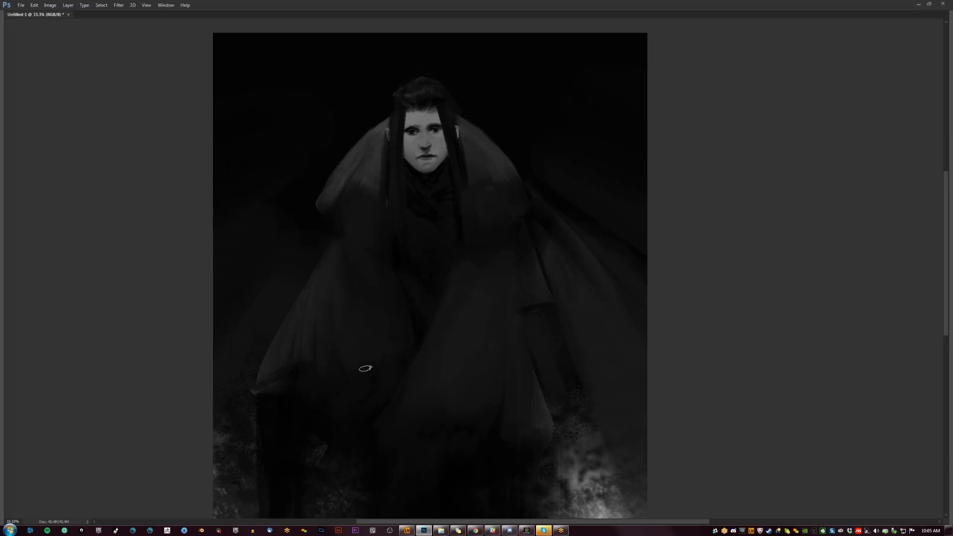
- Flip the canvas horizontally and paint dark grey scarf folds across the chest below the chin
key("ctrl+shift+h")
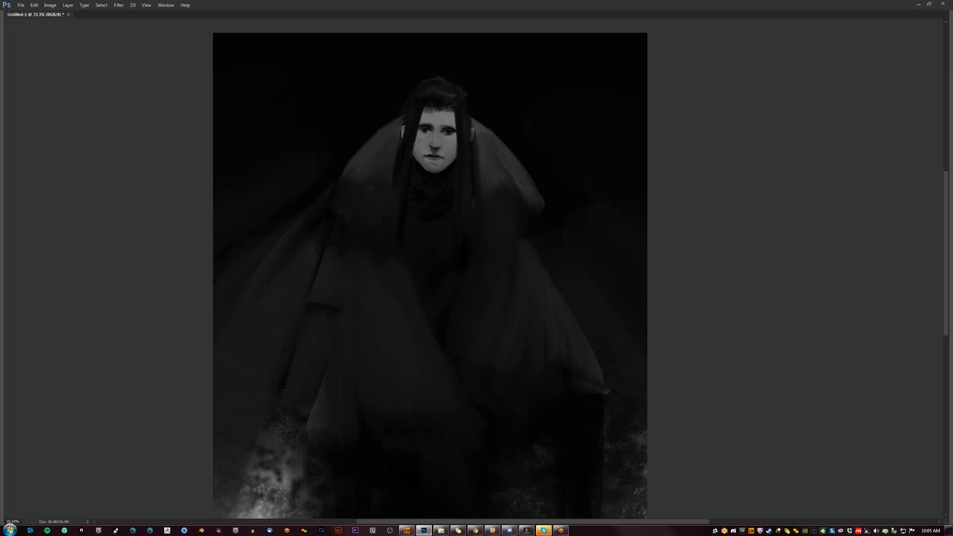
left_click_drag(427, 308, 427, 330)
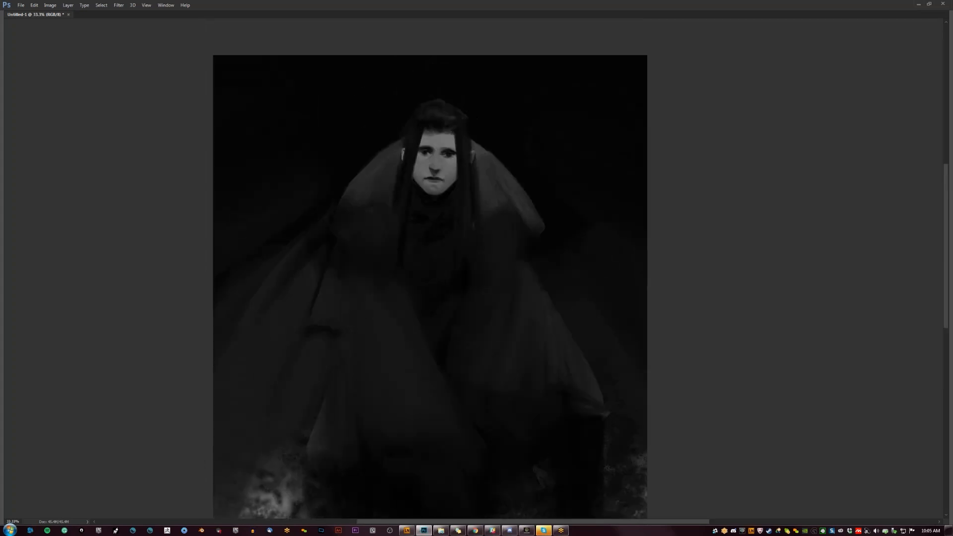
mouse_move(409, 222)
left_mouse_down()
mouse_move(450, 244)
mouse_move(430, 266)
left_mouse_up()
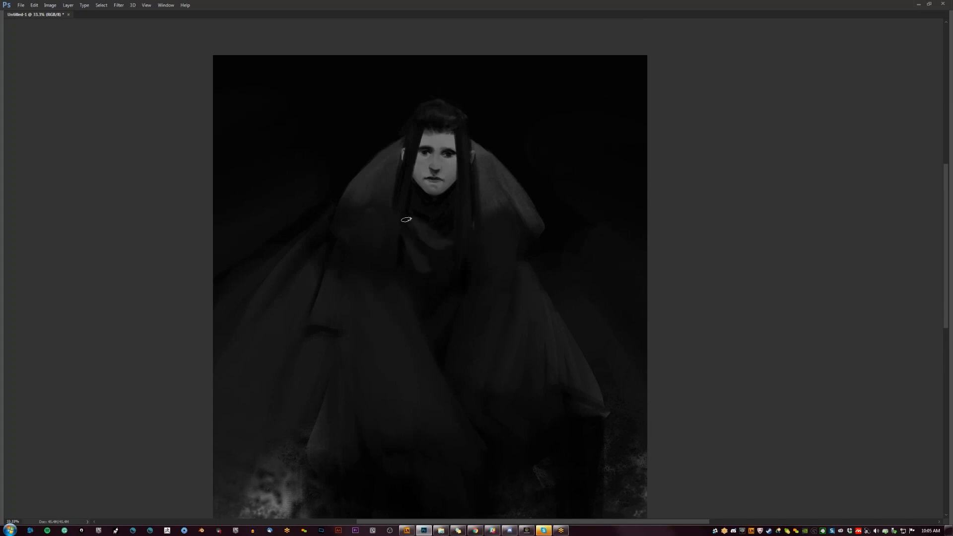
left_click_drag(409, 217, 436, 231)
left_click(472, 97, "alt")
left_click(454, 274, "alt")
left_click(454, 274, "alt")
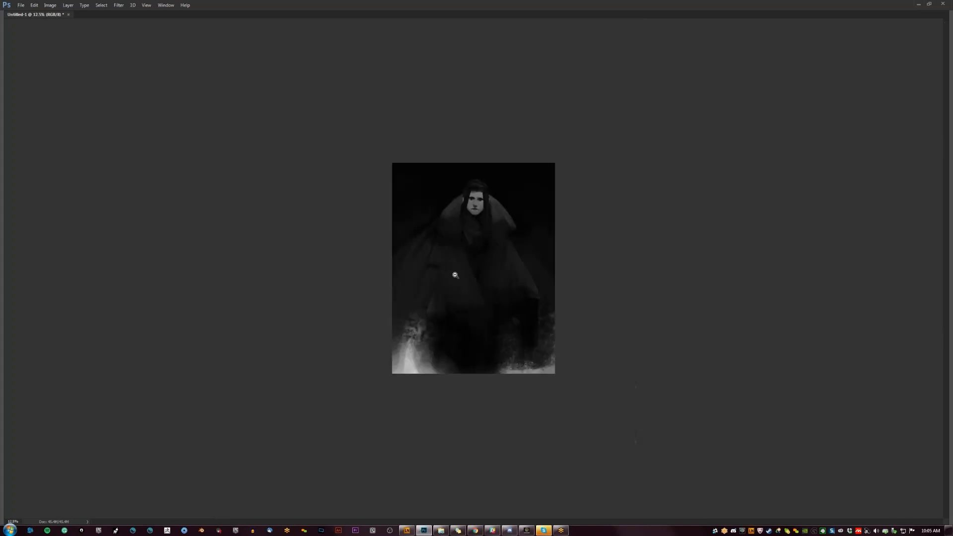
- Check the flipped canvas, flip it back, and paint out the outer part of the wide sleeve with near-black strokes to narrow the silhouette
key("ctrl+shift+h")
left_click(480, 248, "ctrl")
left_click(479, 247)
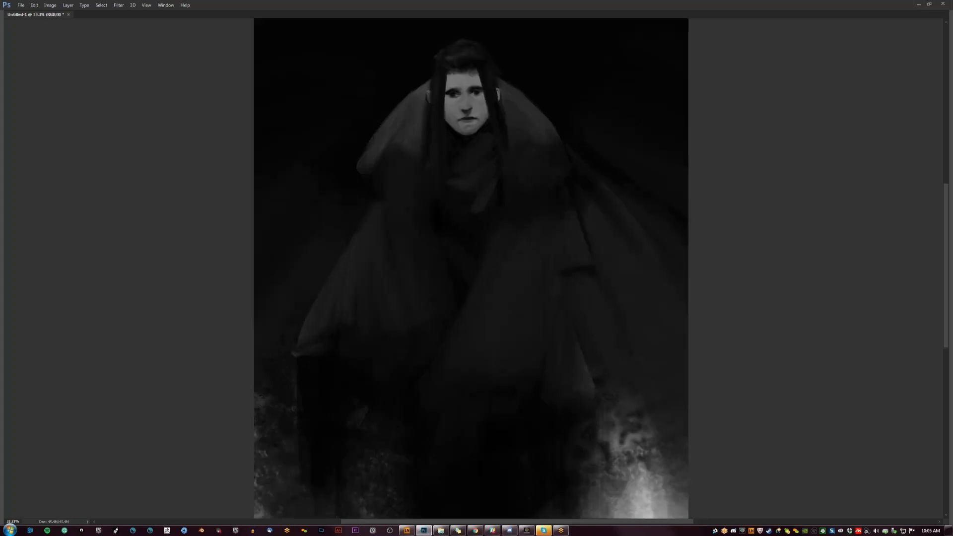
key("ctrl+shift+h")
mouse_move(579, 214)
left_mouse_down()
mouse_move(609, 340)
mouse_move(572, 254)
mouse_move(583, 302)
left_mouse_up()
left_click_drag(598, 252, 624, 374)
left_click_drag(618, 288, 636, 342)
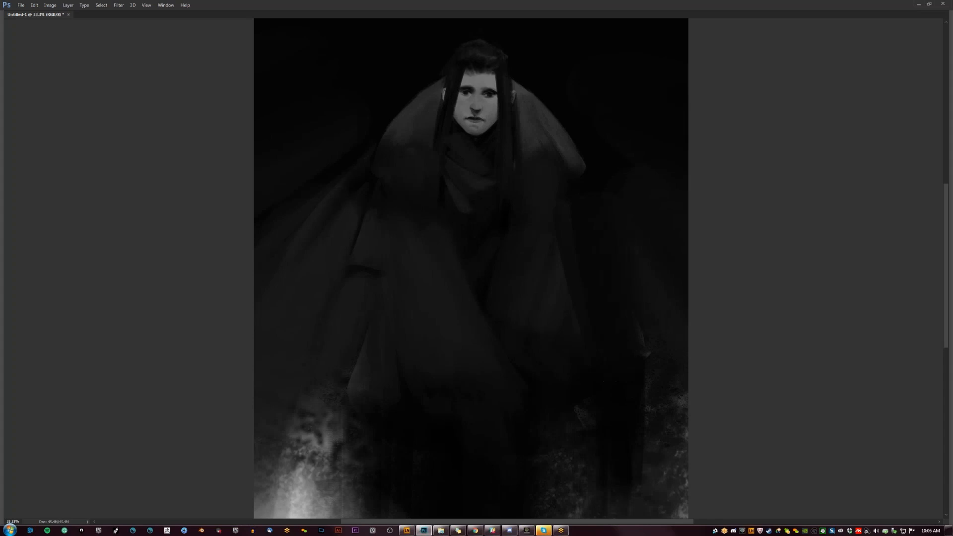
- Flip the canvas horizontally and cover the cloak's flaring, windblown side with dark strokes, straightening the figure's outer edge
key("ctrl+shift+h")
left_click_drag(588, 213, 628, 324)
left_click_drag(596, 284, 623, 382)
left_click_drag(642, 269, 658, 343)
left_click_drag(646, 218, 666, 323)
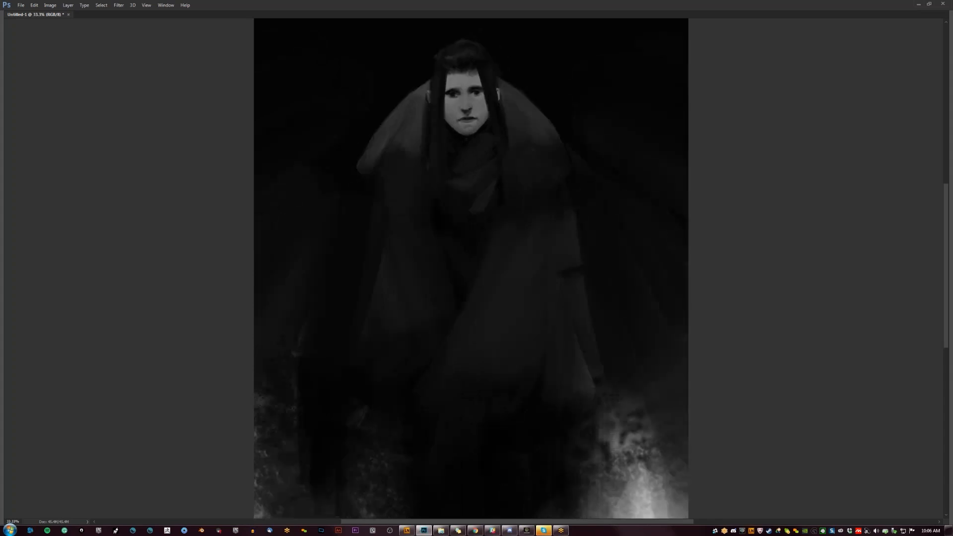
left_click_drag(575, 210, 585, 278)
- Sample dark greys from the lower cloak and paint long vertical folds down both of its front halves
left_click(616, 324, "alt")
left_click(616, 324, "alt")
left_click(520, 323)
left_click(517, 327)
left_click(444, 359, "alt")
mouse_move(495, 223)
left_mouse_down()
mouse_move(472, 328)
mouse_move(509, 323)
left_mouse_up()
left_click(513, 360, "alt")
left_click(429, 365, "alt")
left_click_drag(387, 219, 405, 303)
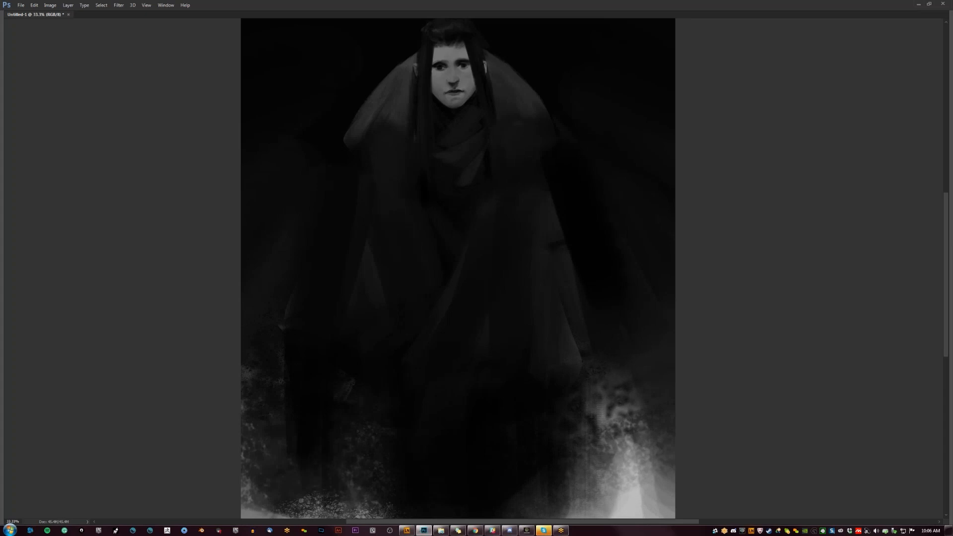
left_click(441, 391, "alt")
left_click(441, 390, "alt")
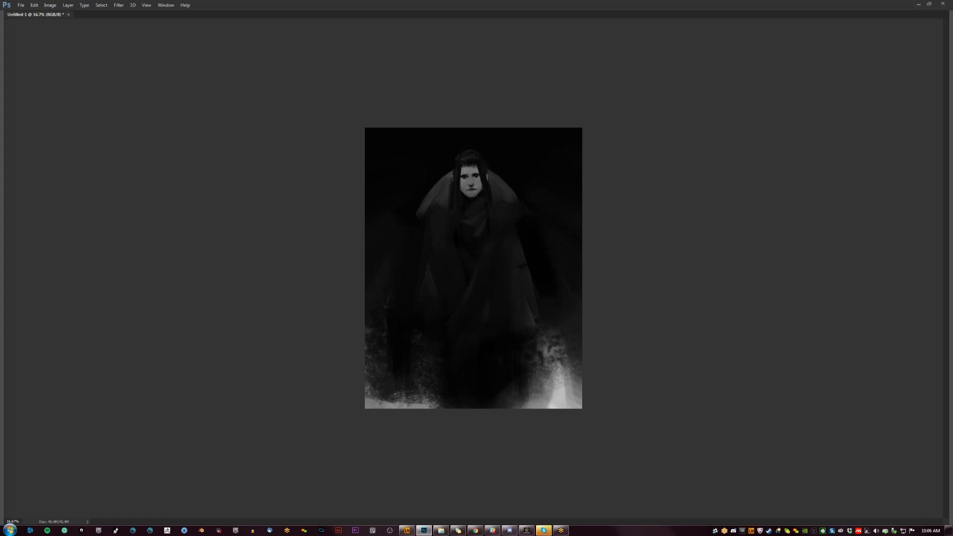
- Flip the canvas horizontally, trim and round off the protruding tip of the shoulder, and flip the canvas back
left_click(531, 241)
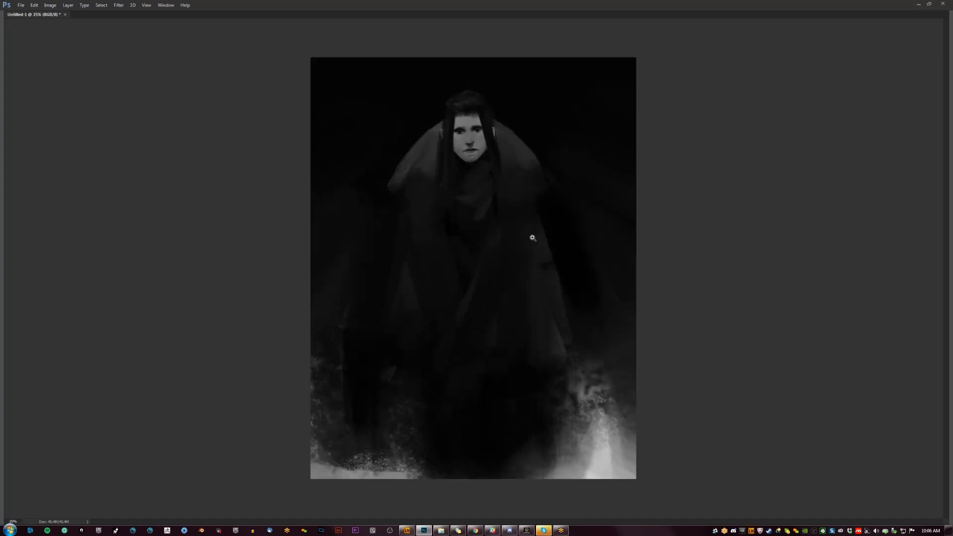
left_click(533, 238)
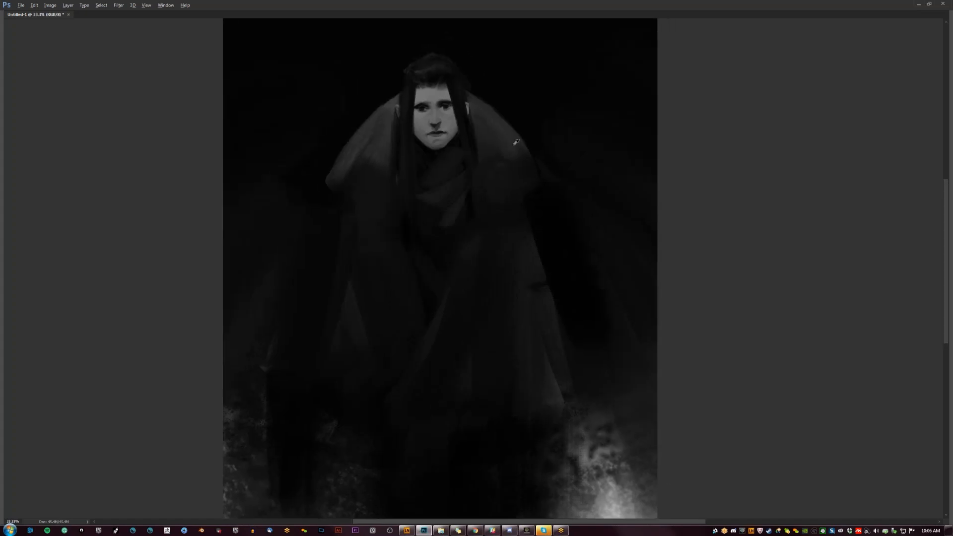
key("ctrl+shift+h")
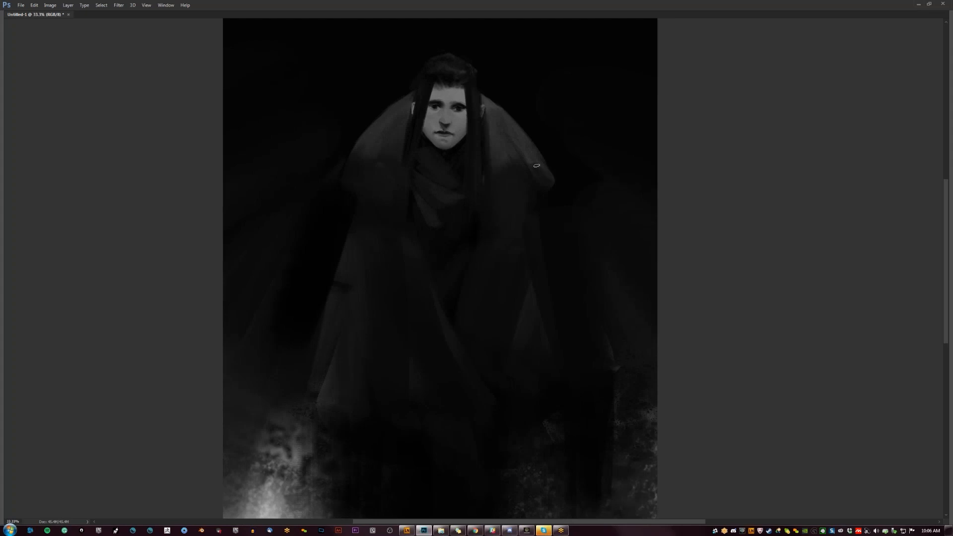
mouse_move(552, 169)
left_mouse_down()
mouse_move(553, 187)
mouse_move(550, 177)
left_mouse_up()
key("ctrl+shift+h")
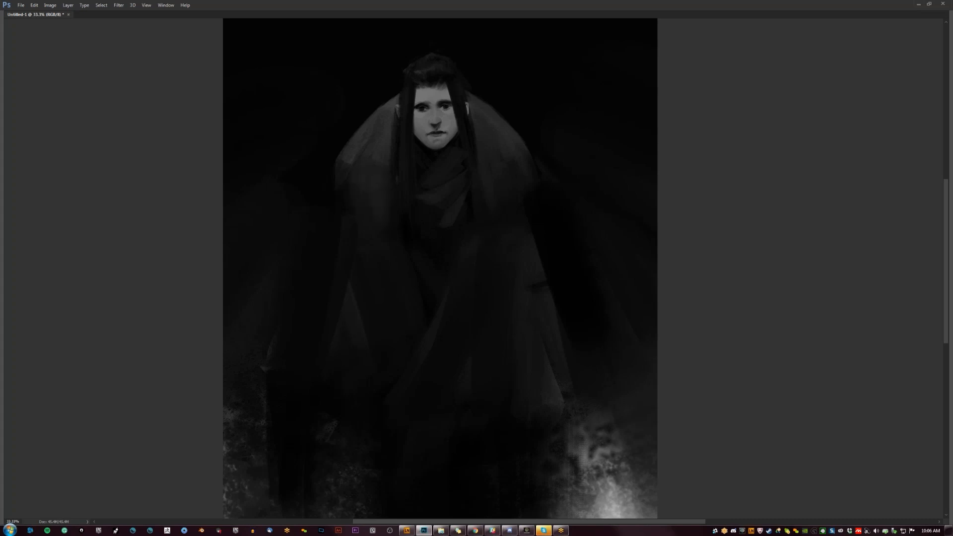
- Paint lighter grey vertical bands down the cloak beside the long hair, checking the shape in both canvas orientations
left_click_drag(487, 191, 488, 278)
left_click_drag(473, 172, 477, 233)
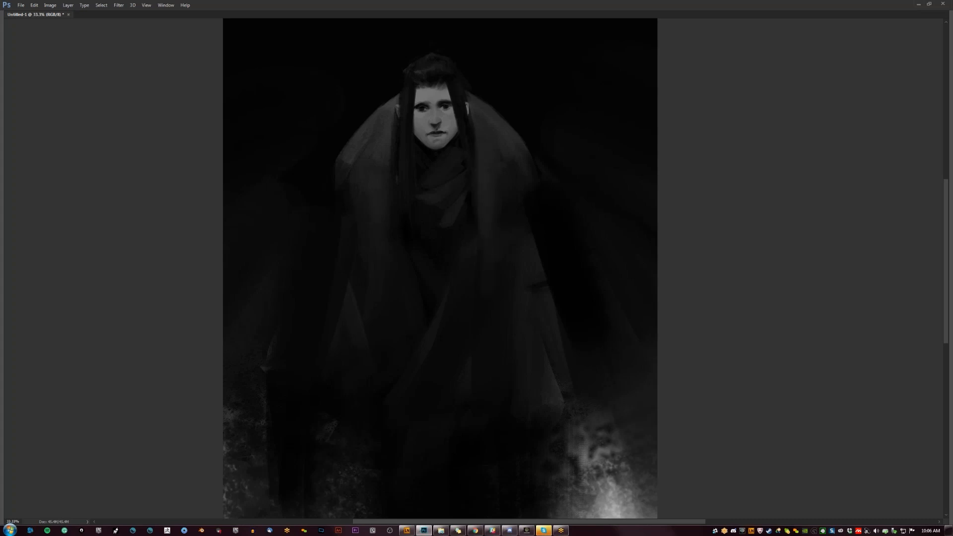
key("ctrl+shift+h")
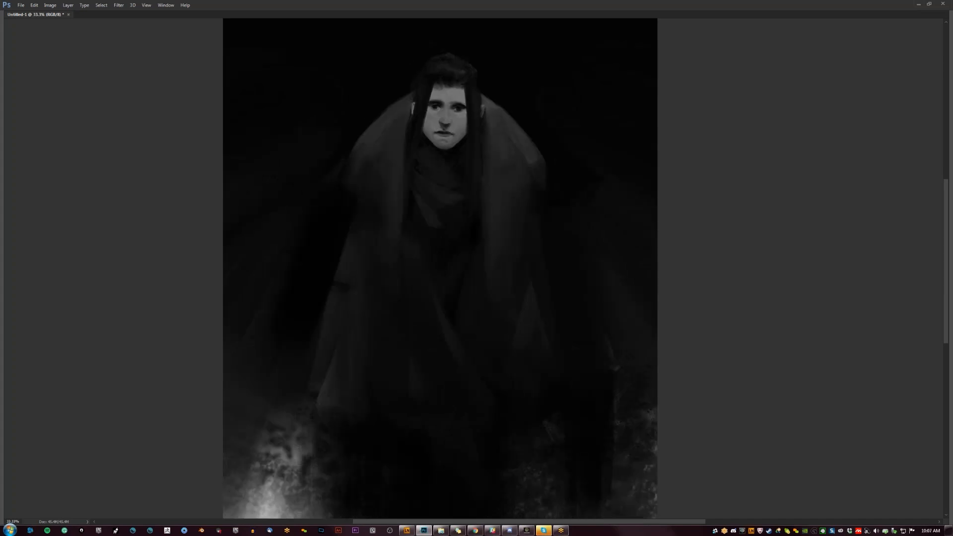
scroll(511, 278, "down", 3)
scroll(512, 268, "up", 3)
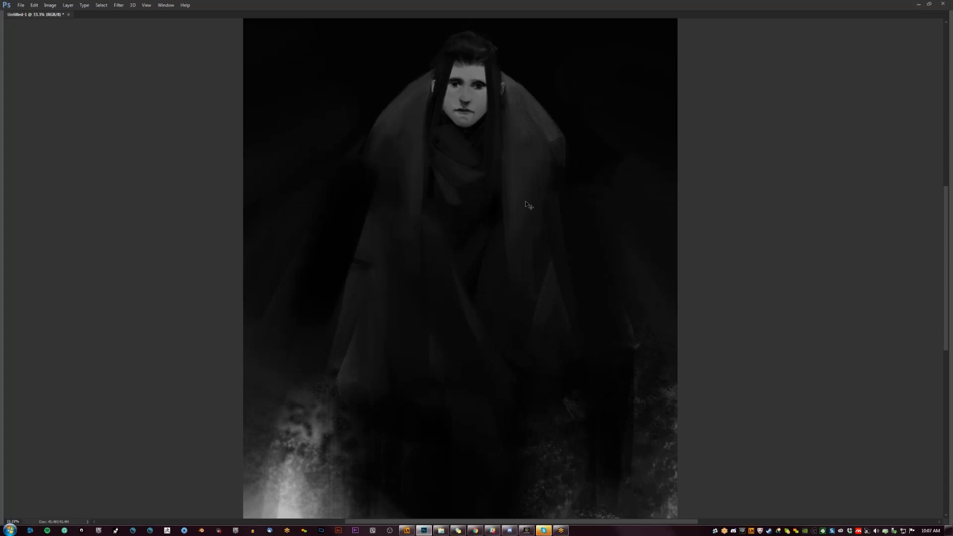
key("ctrl+shift+h")
- Show the interface panels, enlarge the brush to 400 px and darken the cloak below both shoulders with a sampled tone
key("Tab")
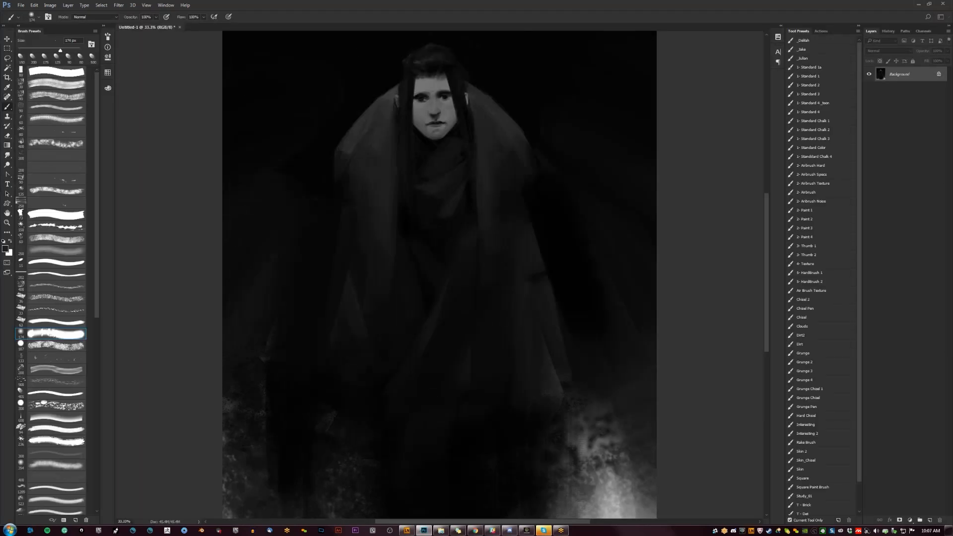
left_click_drag(366, 194, 371, 258)
key("bracketright")
key("bracketright")
key("bracketright")
key("bracketright")
key("bracketright")
left_click_drag(513, 199, 511, 245)
left_click(338, 214, "alt")
left_click_drag(373, 238, 361, 152)
mouse_move(496, 174)
left_mouse_down()
mouse_move(497, 224)
mouse_move(504, 199)
left_mouse_up()
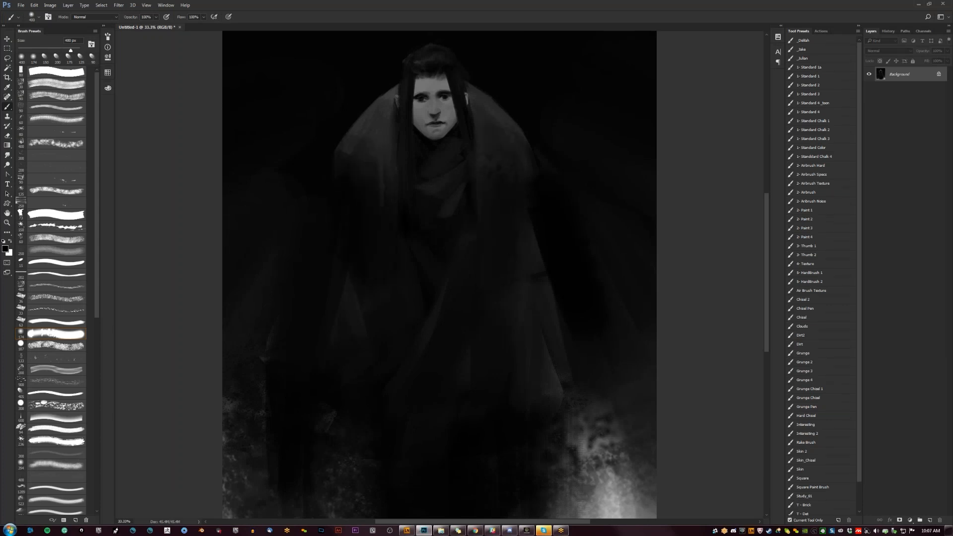
- Sample greys from the cloak and retouch the shoulder and the collar edge beside the hair with a smaller brush
left_click(356, 137, "alt")
key("bracketleft")
left_click_drag(359, 141, 361, 161)
key("bracketleft")
key("bracketleft")
key("bracketleft")
key("bracketleft")
key("bracketleft")
key("bracketleft")
left_click_drag(394, 93, 392, 99)
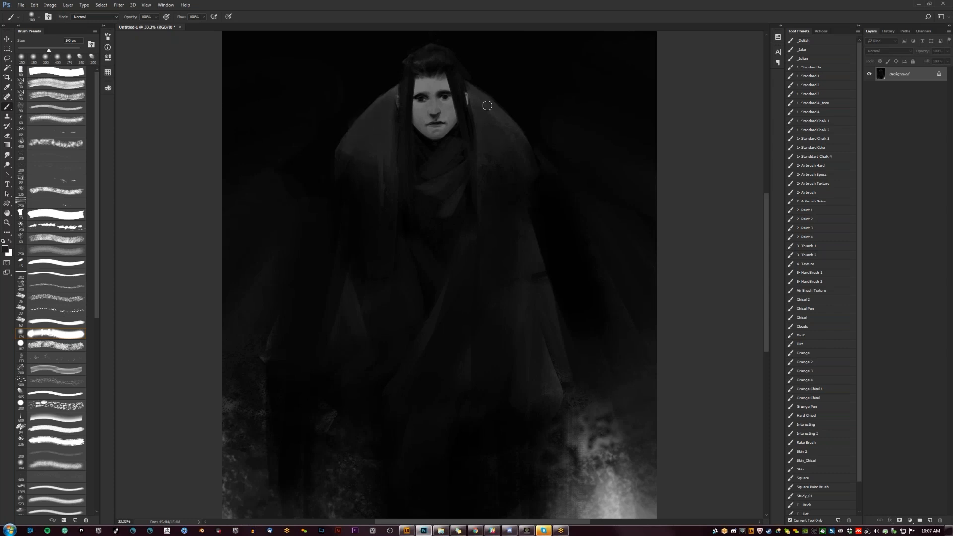
left_click(472, 123, "alt")
key("bracketright")
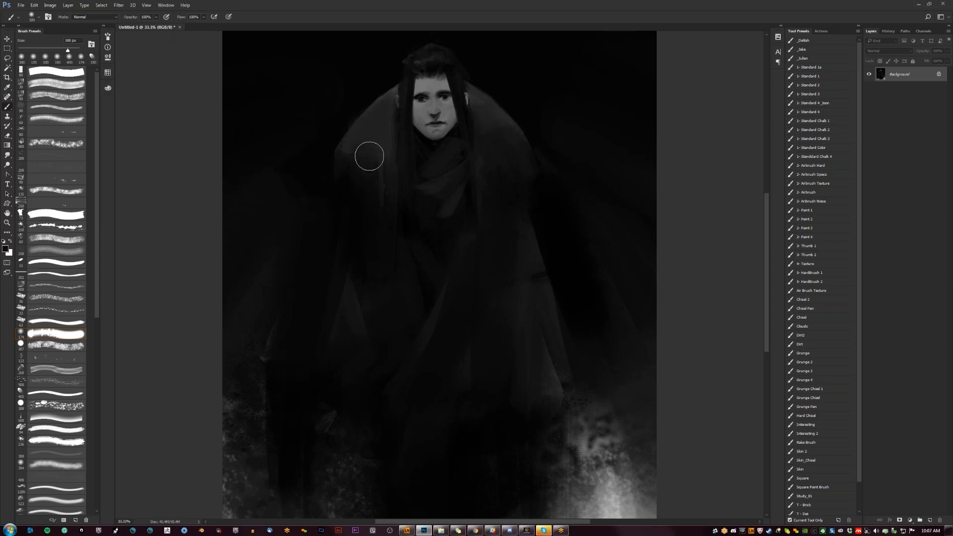
- Reset the colors, sample the cloak's dark grey and blend the central folds into a flat tone with a much larger brush
key("d")
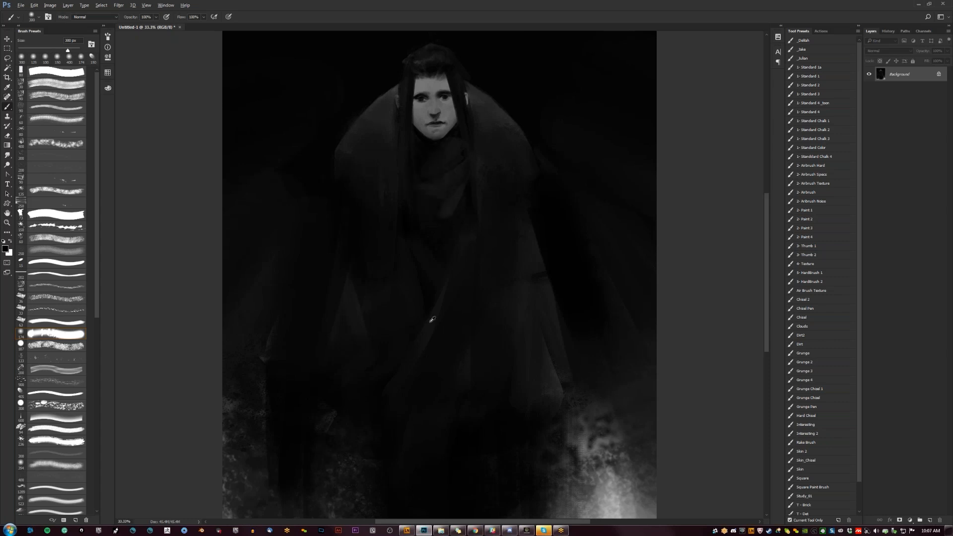
left_click(522, 281, "alt")
key("]")
key("]")
key("]")
key("]")
key("]")
left_click_drag(397, 348, 422, 397)
key("]")
key("ctrl+minus")
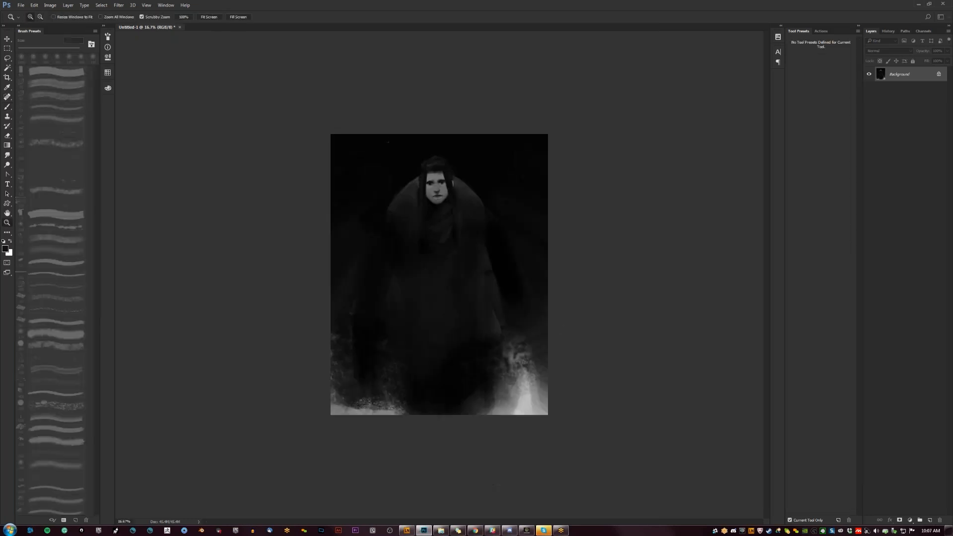
- Hide the interface panels and brush broad soft strokes over the cloak's hem and the ground mist on both sides
key("Tab")
left_click_drag(497, 350, 489, 395)
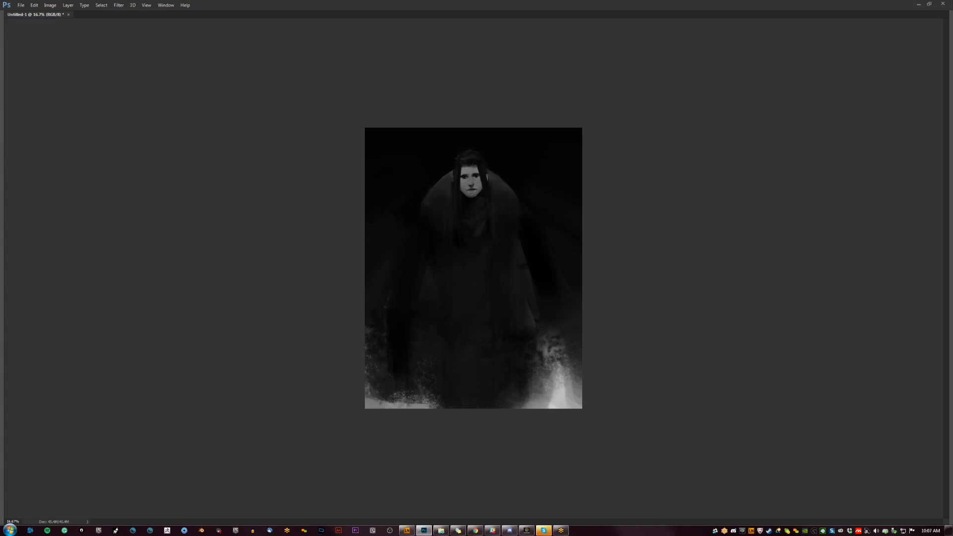
left_click_drag(418, 384, 421, 406)
mouse_move(428, 367)
left_mouse_down()
mouse_move(374, 402)
mouse_move(442, 402)
left_mouse_up()
left_click_drag(374, 368, 408, 391)
left_click_drag(575, 354, 561, 399)
left_click_drag(560, 338, 559, 391)
left_click_drag(382, 243, 390, 370)
left_click_drag(560, 174, 568, 286)
key("ctrl+alt+z")
key("ctrl+alt+z")
key("ctrl+alt+z")
- Flip the canvas horizontally, choose the first hard flat brush preset and paint angular grey strokes on both shoulders
left_click(541, 246, "ctrl")
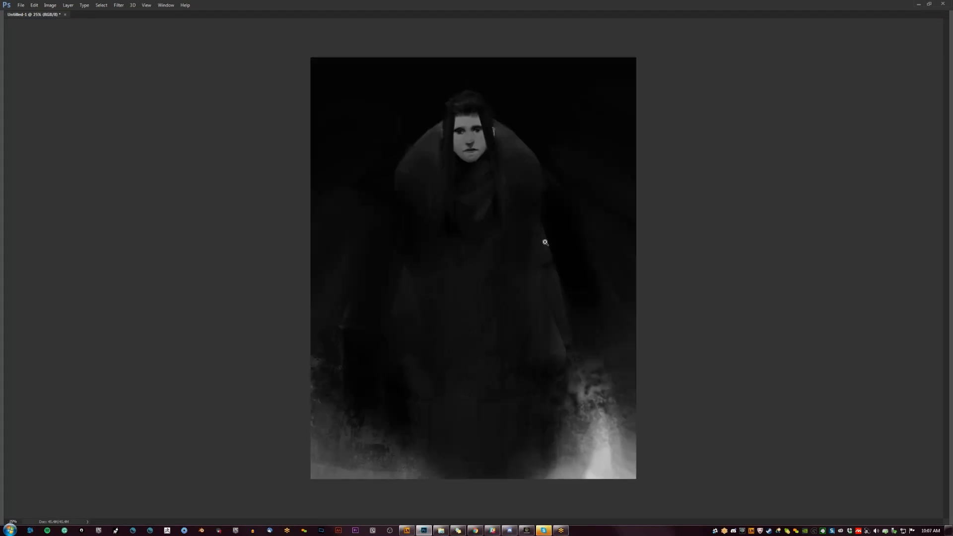
key("ctrl+shift+h")
left_click(534, 203, "ctrl")
left_click(540, 201, "ctrl")
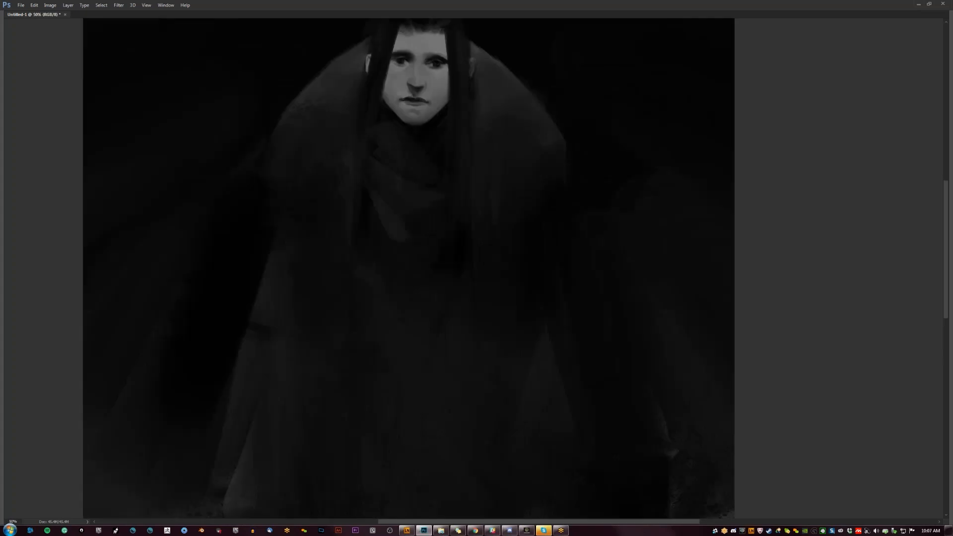
key("Tab")
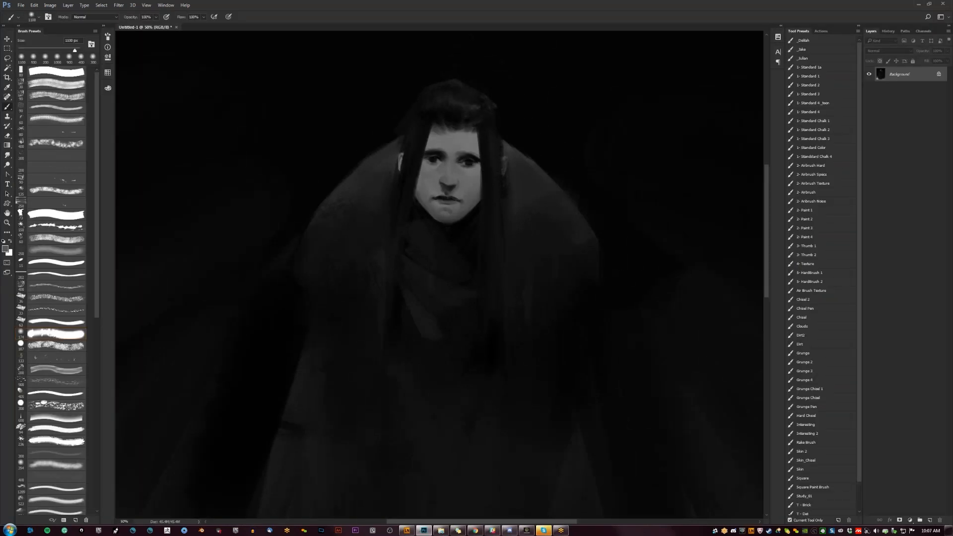
left_click(56, 71)
left_click_drag(355, 169, 328, 197)
left_click_drag(528, 198, 534, 225)
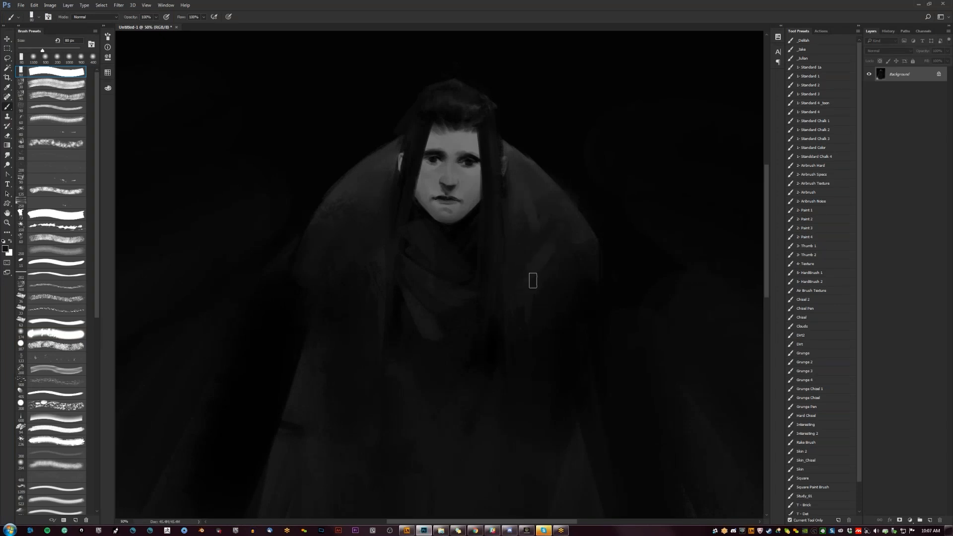
- Shape a pointed lapel beside the hair with diagonal grey strokes and darken the cloak beneath its edge with a sampled tone
mouse_move(569, 262)
left_mouse_down()
mouse_move(539, 293)
mouse_move(517, 358)
left_mouse_up()
left_click_drag(511, 255, 511, 347)
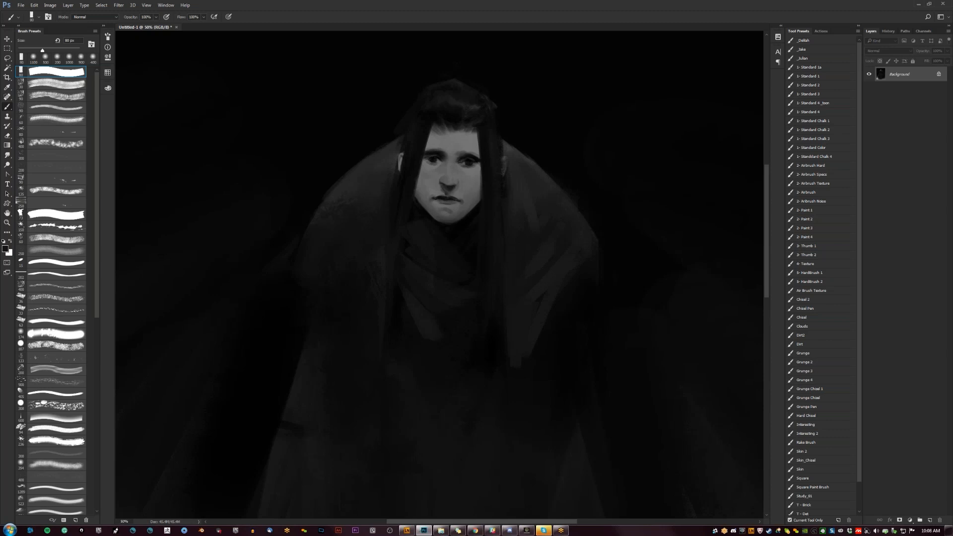
mouse_move(555, 308)
left_mouse_down()
mouse_move(517, 364)
mouse_move(524, 355)
left_mouse_up()
left_click(531, 313, "alt")
left_click_drag(582, 272, 528, 369)
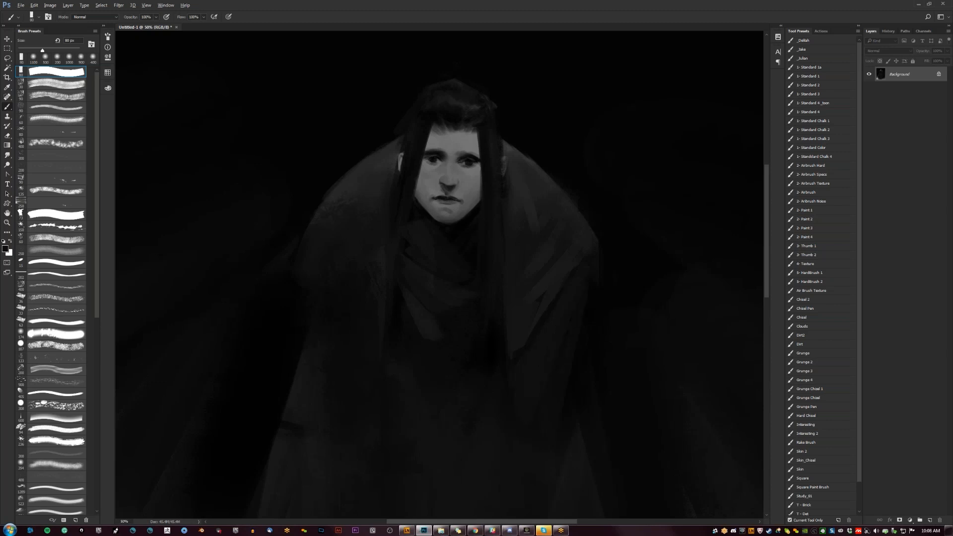
scroll(579, 329, "down", 2)
key("bracketright")
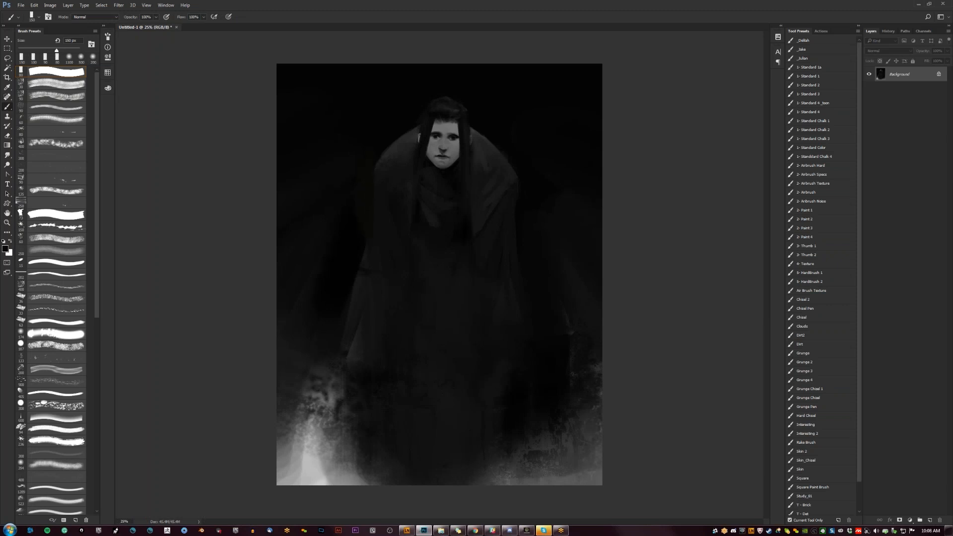
- Sample greys from the face, shrink the brush and dab tone onto the eye on the right, undoing the first stroke
key("z")
left_click(442, 177)
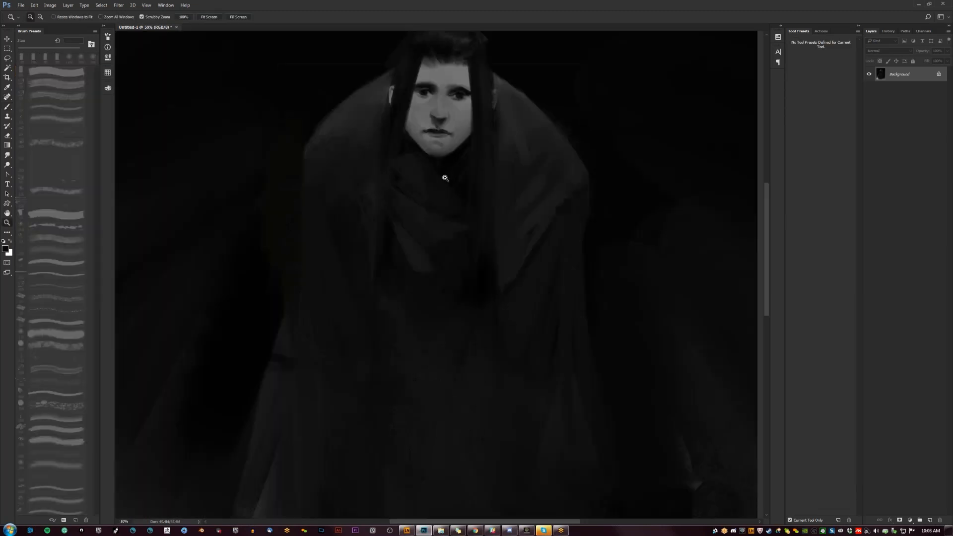
left_click(446, 181)
left_click_drag(459, 64, 471, 170)
left_click(472, 168)
key("b")
left_click(457, 144, "alt")
left_click(479, 160, "alt")
left_click(480, 143, "alt")
key("bracketleft")
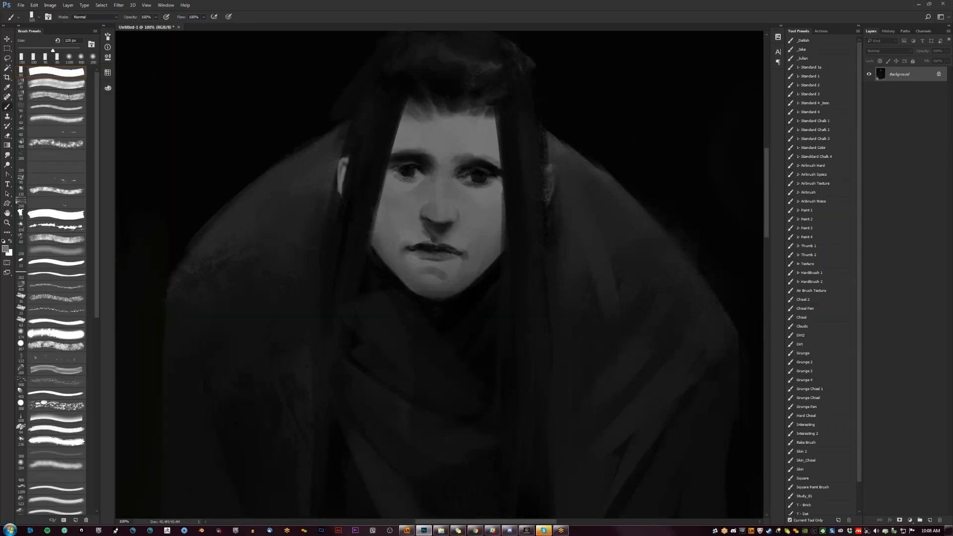
left_click_drag(482, 165, 491, 172)
key("ctrl+z")
key("bracketleft")
left_click(485, 167)
- Switch the foreground to white, add a small highlight near the tip of the nose and soften it with sampled greys
key("d")
key("x")
key("x")
key("x")
left_click(439, 211)
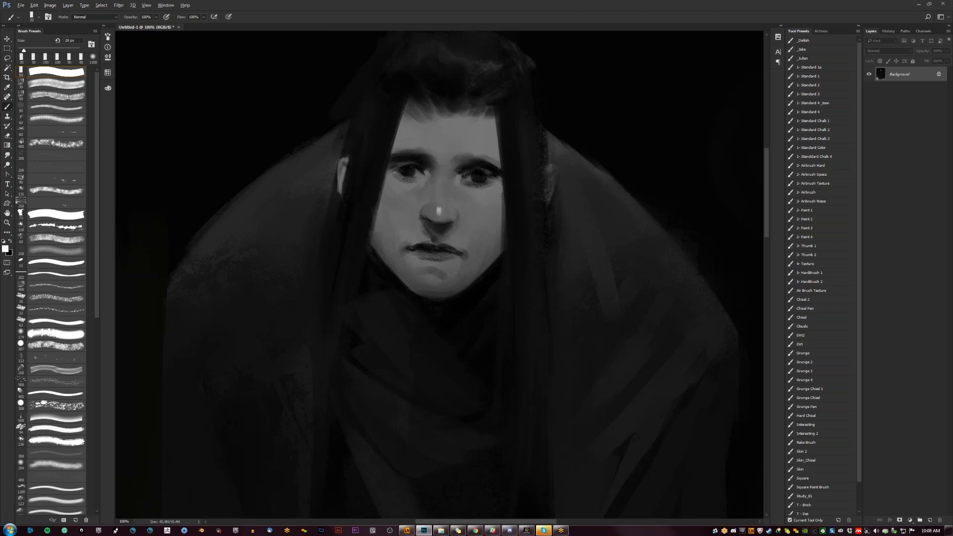
left_click_drag(442, 210, 440, 214)
left_click(442, 209, "alt")
left_click(441, 216, "alt")
key("ctrl+space")
left_click(478, 235, "ctrl+alt")
left_click(478, 235, "ctrl+alt")
left_click(481, 239, "ctrl")
left_click(482, 238, "ctrl")
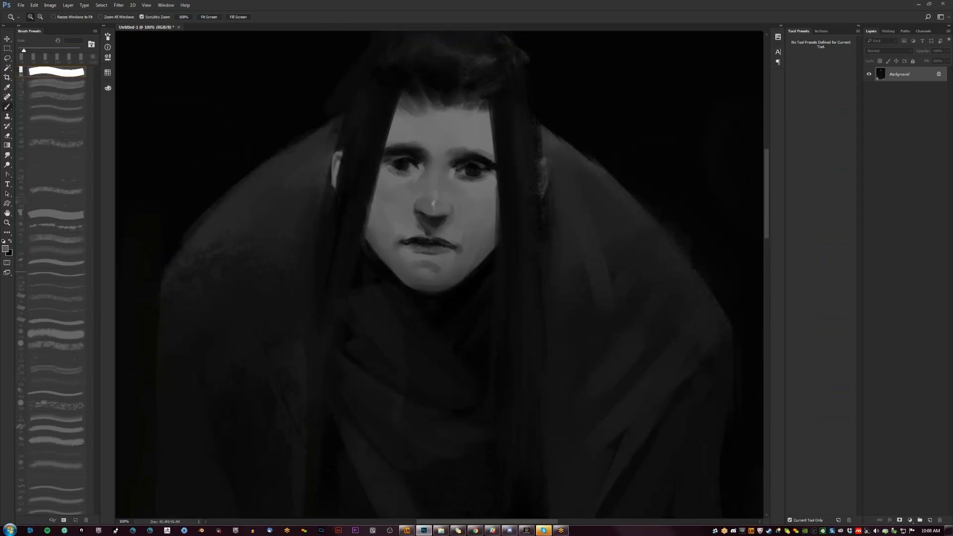
- Sample greys around the nose and blend short strokes over its tip and down towards the underside
left_click(434, 203, "alt")
left_click_drag(433, 204, 430, 207)
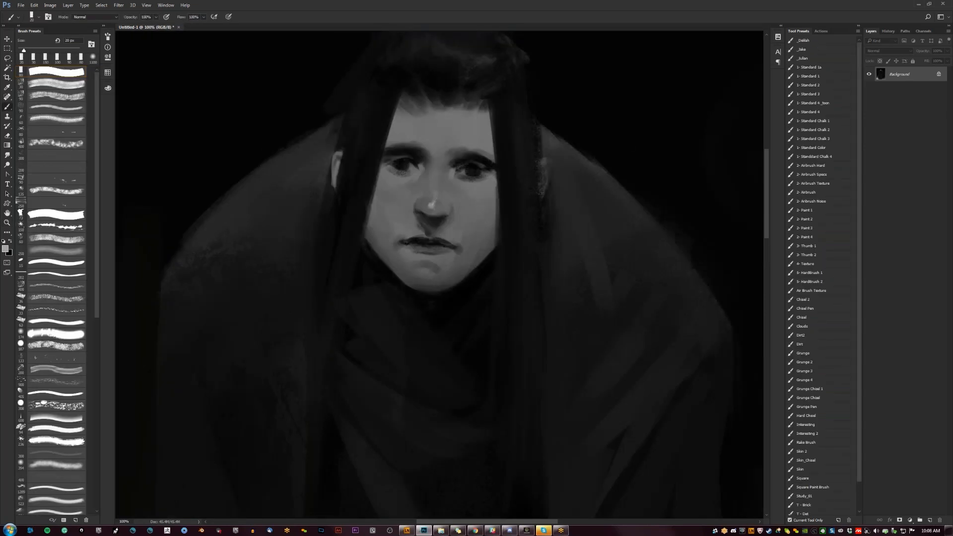
left_click(430, 209, "alt")
left_click(435, 208, "alt")
left_click_drag(432, 204, 429, 222)
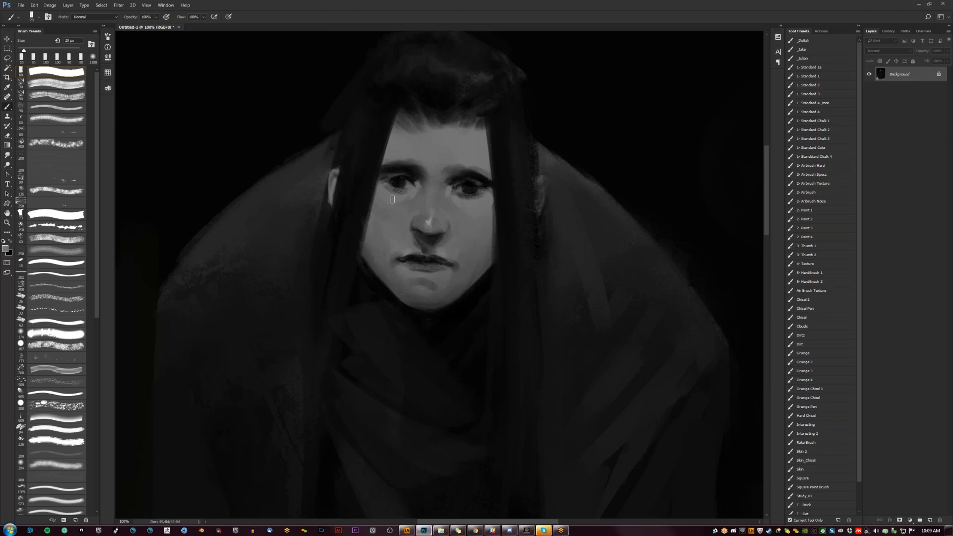
- Undo a trial stroke on the cheek, enlarge the brush to 30 px and paint along the opposite jaw edge
left_click_drag(372, 232, 370, 255)
key("ctrl+z")
key("]")
left_click_drag(490, 259, 477, 275)
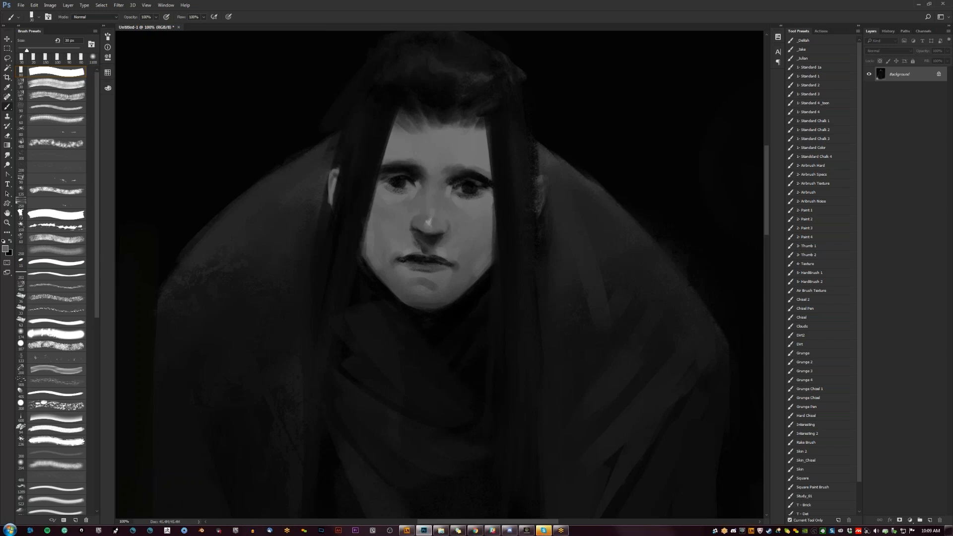
- Hide the interface panels and flip the canvas horizontally to check the whole figure
key("z")
left_click(480, 308, "alt")
left_click(479, 309, "alt")
left_click(480, 309, "alt")
left_click(481, 305, "alt")
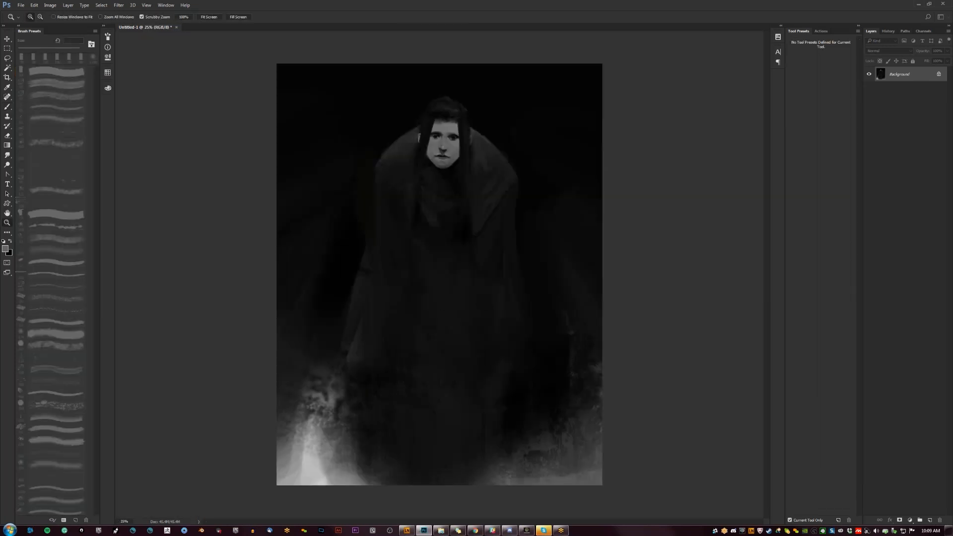
key("Tab")
key("ctrl+shift+h")
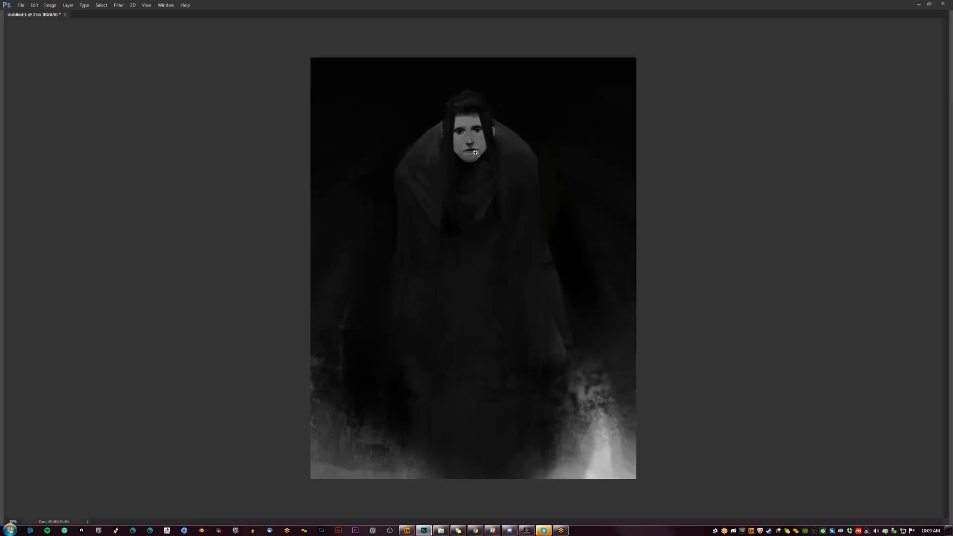
- Paint a narrow grey stroke down the bridge of the nose
left_click(474, 153)
left_click(476, 152)
left_click(475, 152)
left_click(475, 152)
left_click_drag(475, 152, 477, 205)
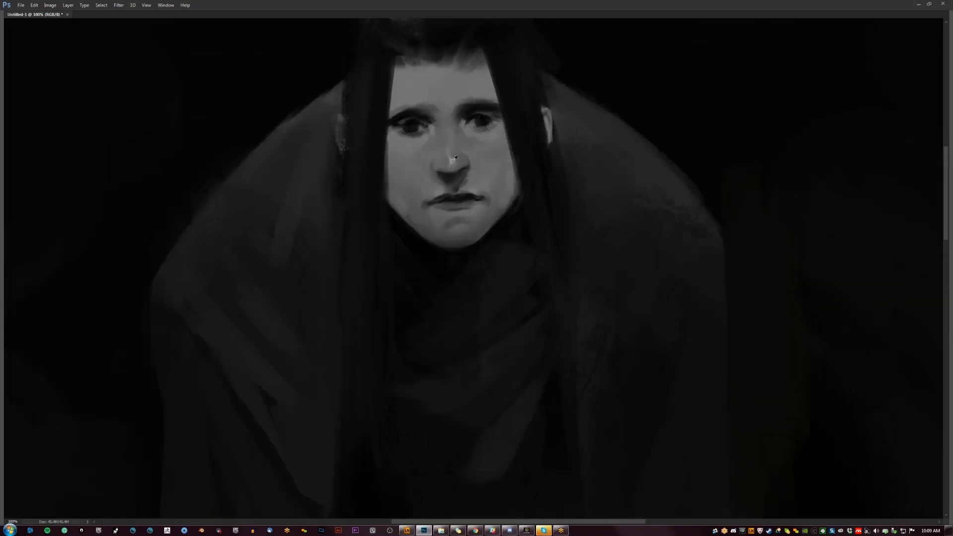
left_click_drag(448, 125, 451, 145)
left_click(540, 210, "alt")
left_click(539, 211, "alt")
left_click(549, 204, "alt")
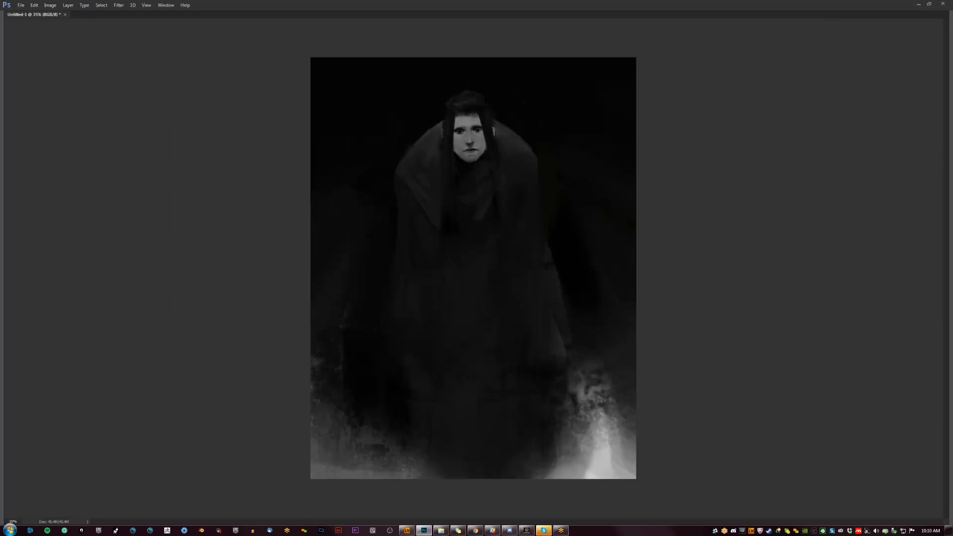
- Draw dark nostrils under the nose and define the edge of its wing with a small brush
left_click(521, 210)
left_click(521, 210)
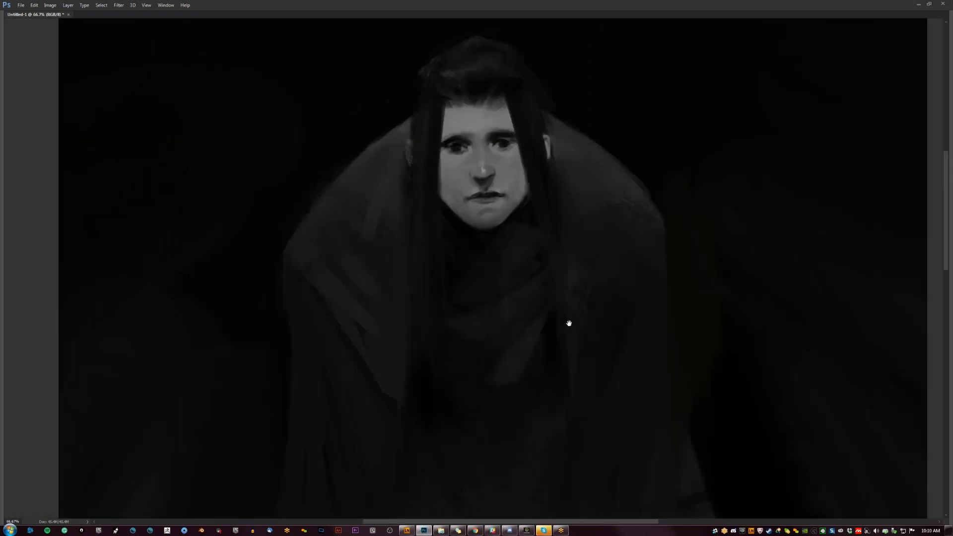
left_click(496, 219)
left_click(492, 199)
left_click(489, 194)
key("b")
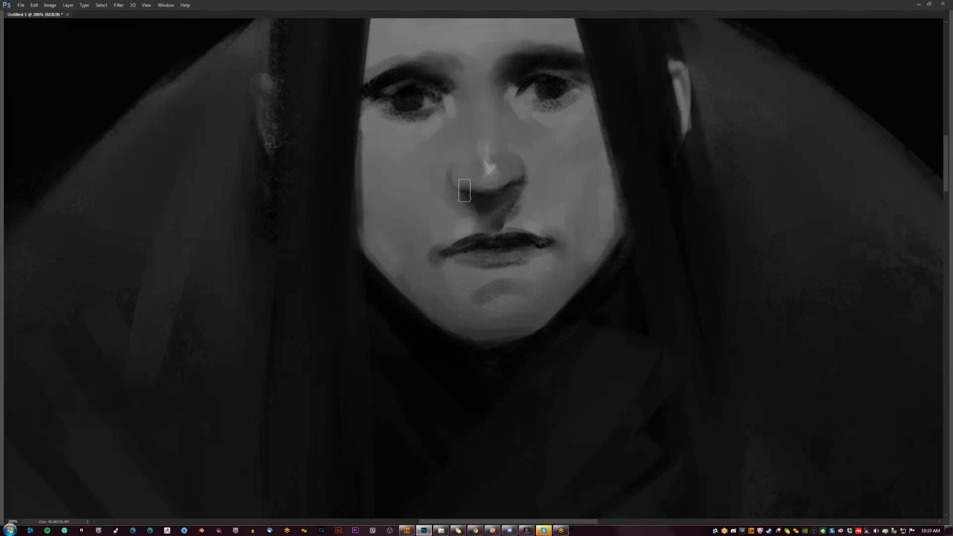
left_click_drag(462, 191, 525, 180)
left_click_drag(448, 174, 456, 207)
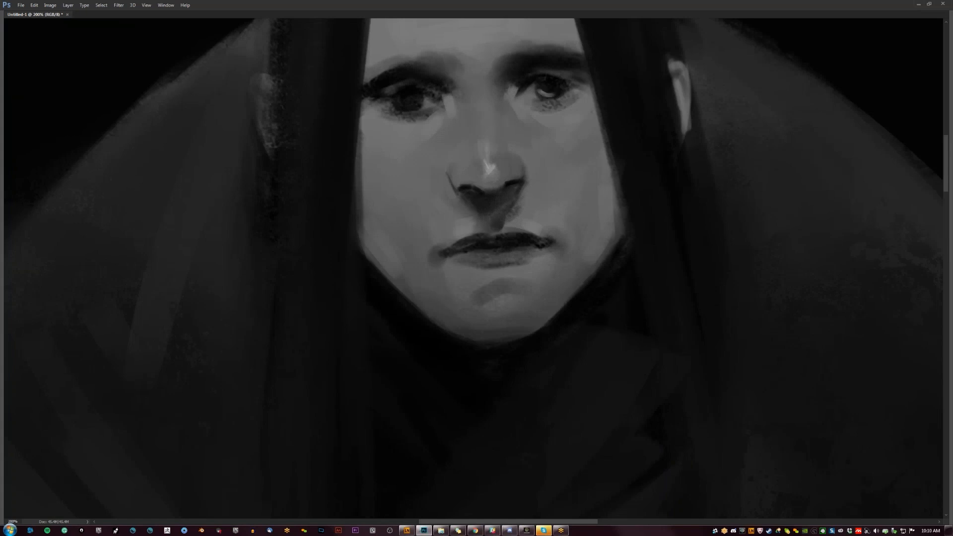
- Try adding white catchlights to the irises of both eyes
left_click(552, 95)
left_click(554, 81)
left_click(553, 82)
mouse_move(397, 98)
left_mouse_down()
mouse_move(408, 115)
mouse_move(454, 134)
mouse_move(474, 165)
mouse_move(478, 152)
left_mouse_up()
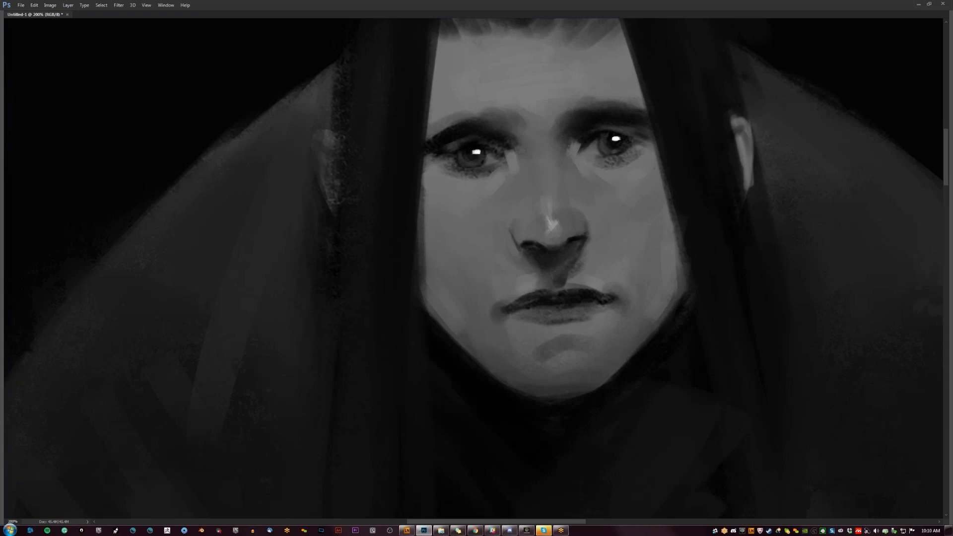
scroll(498, 196, "down", 5)
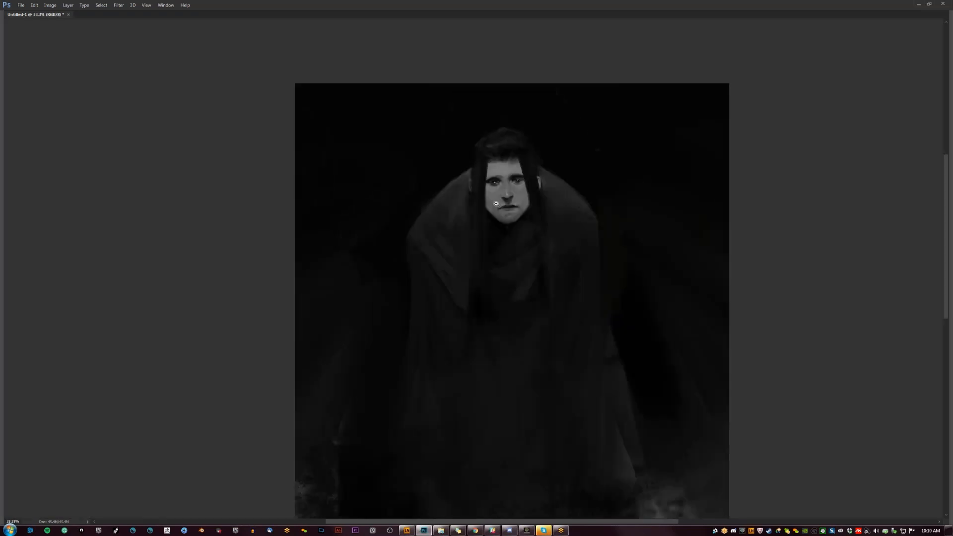
scroll(497, 207, "down", 1)
scroll(484, 131, "up", 5)
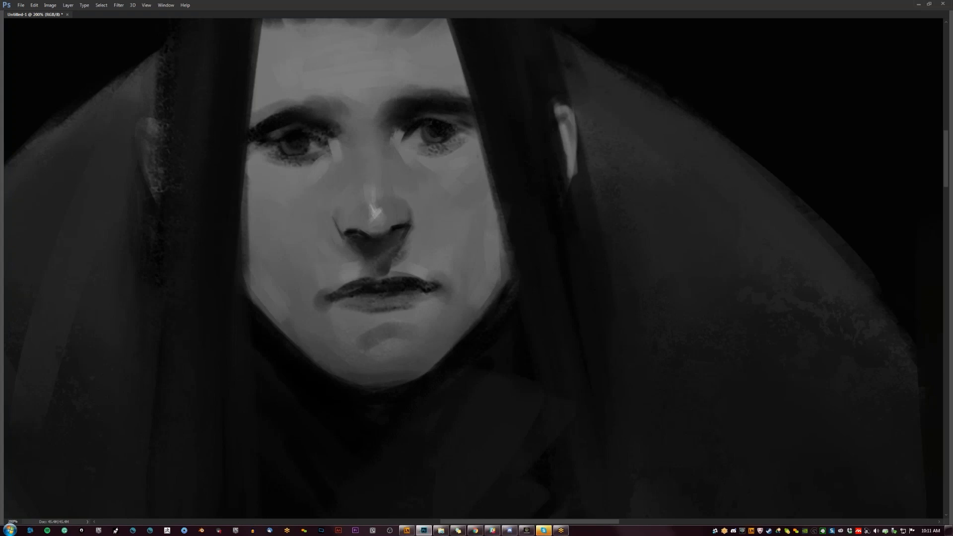
- Dab dark accents into the inner corners of both eyes
left_click(409, 135)
left_click_drag(318, 141, 322, 150)
key("ctrl+minus")
key("ctrl+minus")
key("ctrl+minus")
key("ctrl+minus")
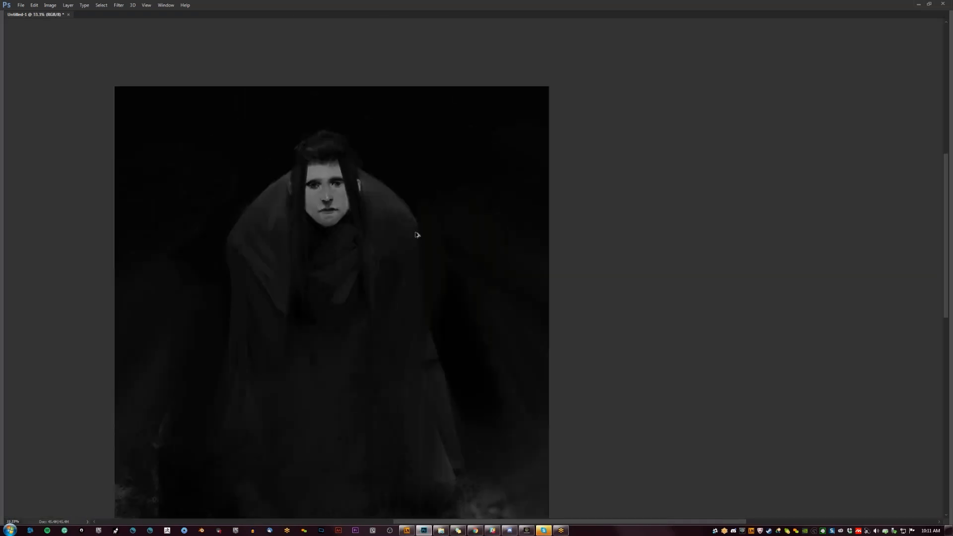
left_click_drag(400, 220, 496, 150)
- Darken the lower eyelids of both eyes with thin black strokes
left_click(419, 115, "ctrl")
left_click(418, 116, "ctrl")
left_click(418, 115, "ctrl")
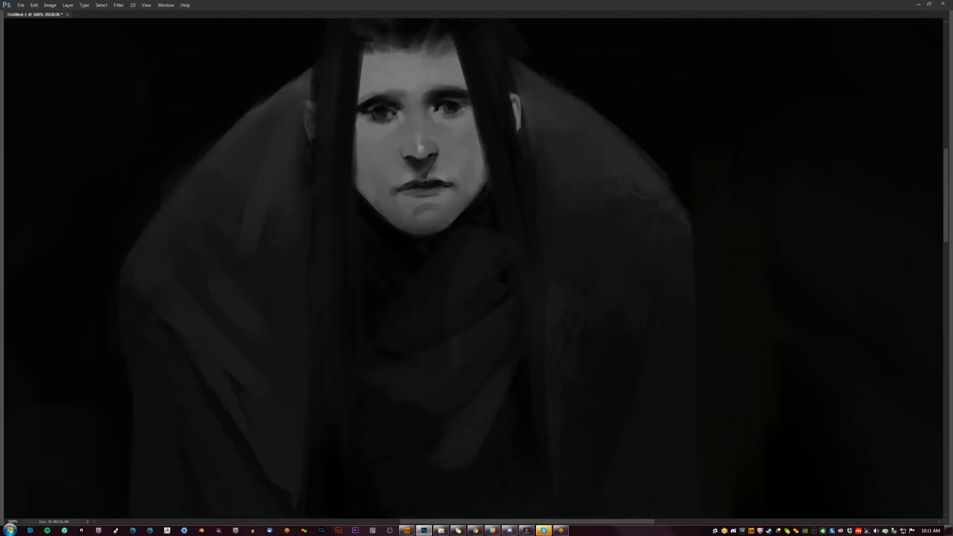
left_click(476, 170, "alt")
left_click(472, 172, "alt")
left_click(468, 165)
left_click(470, 162)
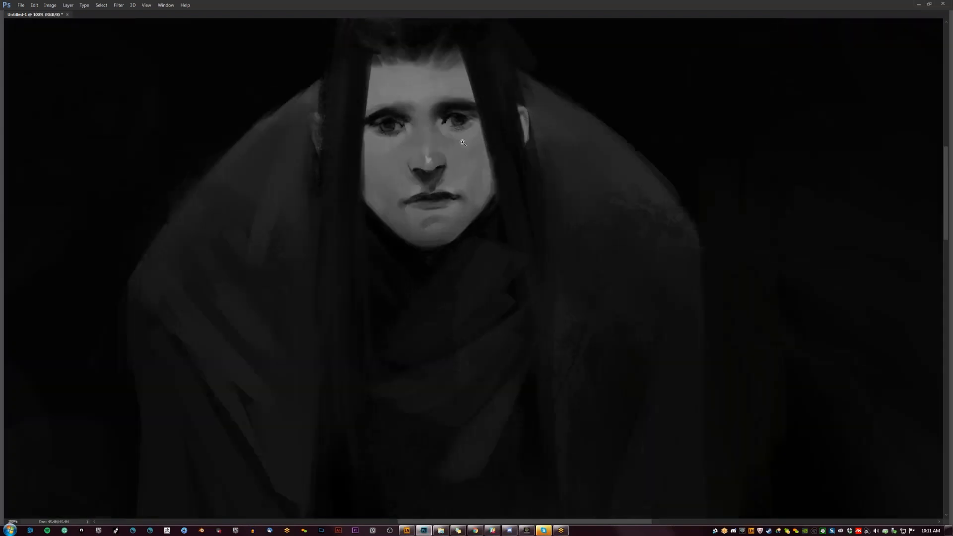
left_click(418, 137)
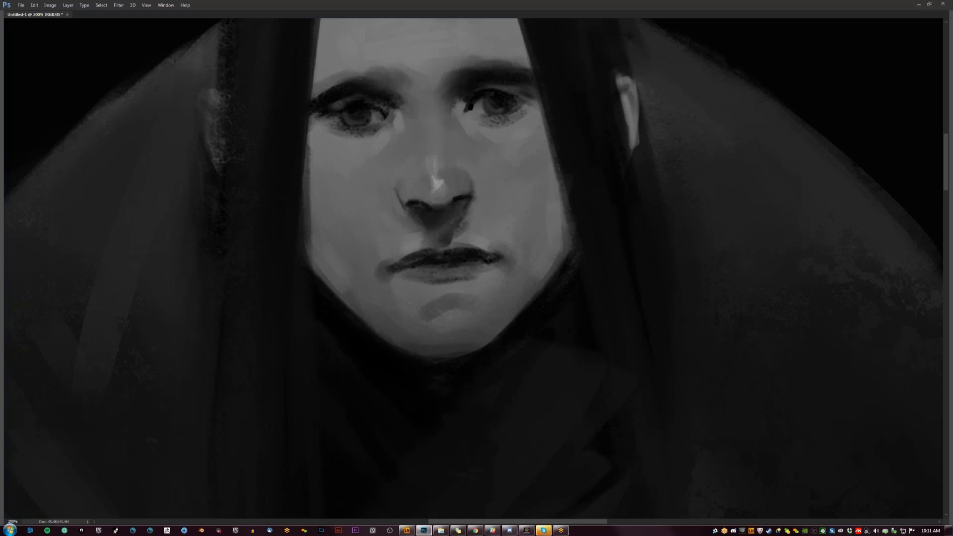
left_click_drag(480, 118, 505, 117)
left_click_drag(328, 120, 356, 129)
- Flip the canvas horizontally and bring the interface panels back
key("ctrl+minus")
key("ctrl+minus")
key("ctrl+minus")
key("ctrl+minus")
key("ctrl+minus")
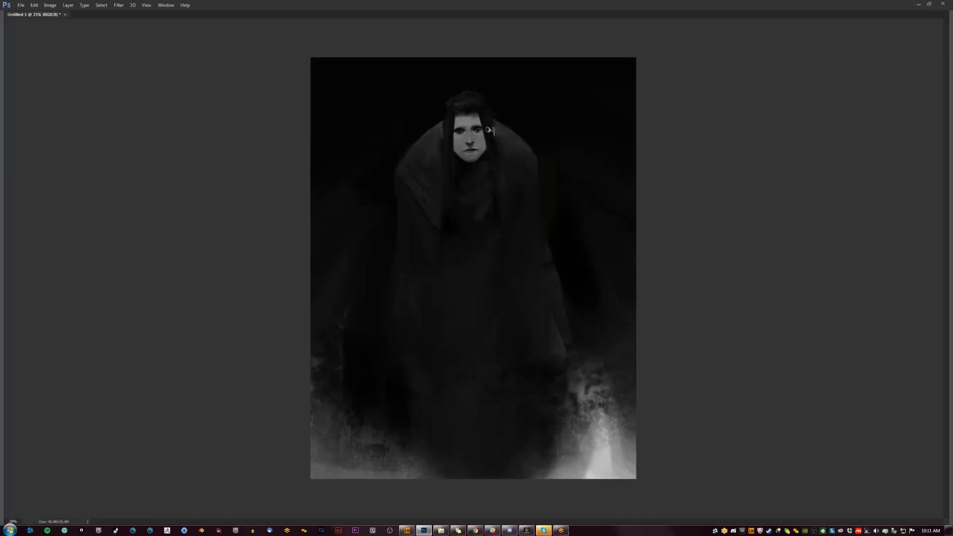
key("ctrl+shift+h")
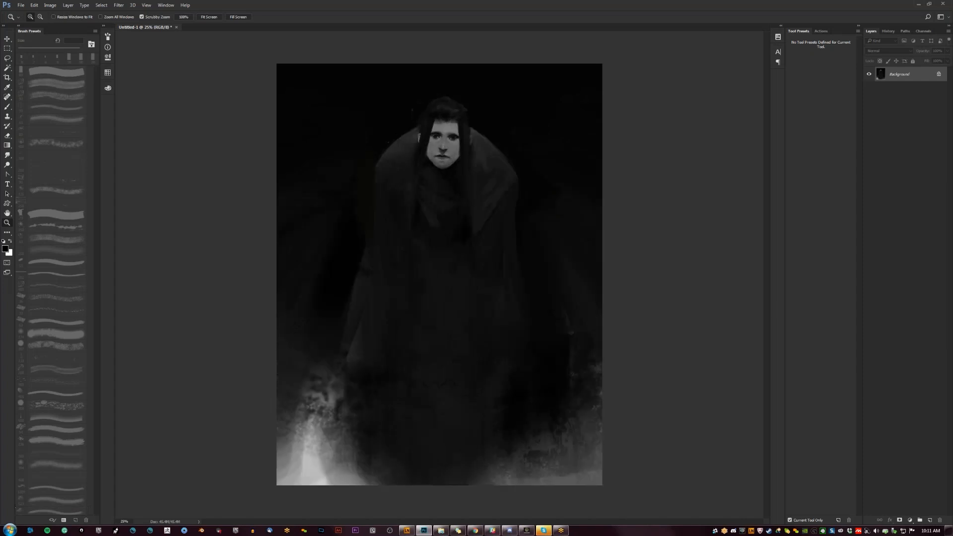
- Enlarge the brush, undo a trial stroke on the outer end of the eyebrow on the left and resample its tone
left_click(450, 138)
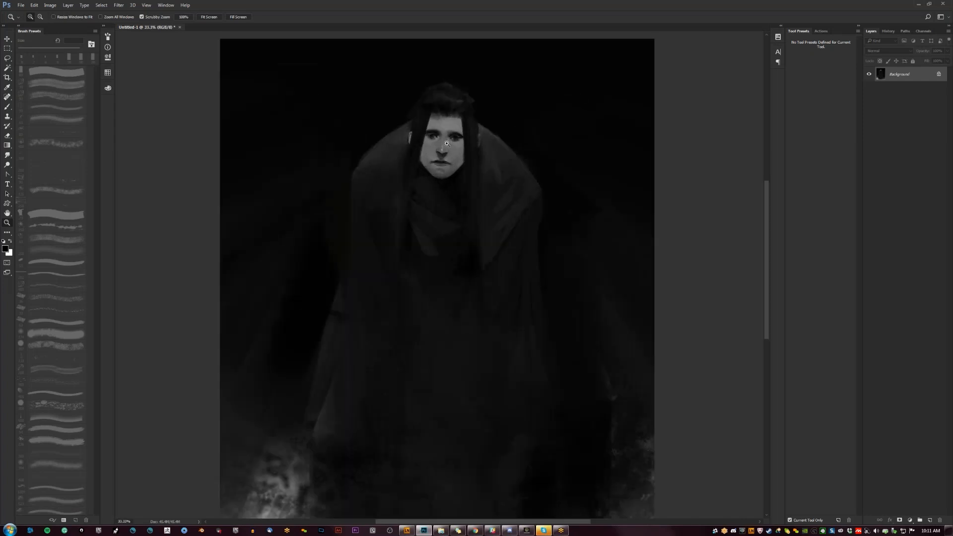
left_click(449, 138)
left_click(447, 137)
left_click(447, 137)
key("b")
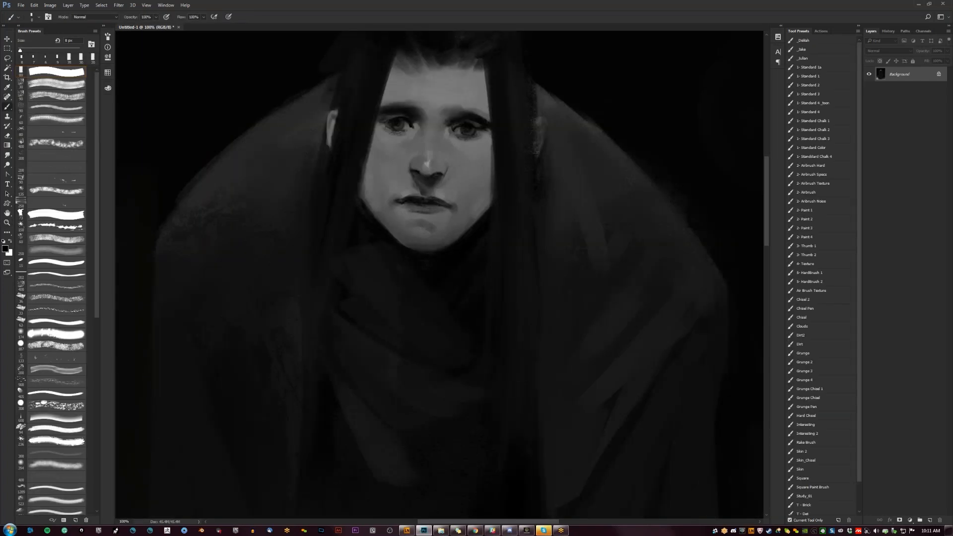
key("bracketright")
left_click(386, 116, "alt")
key("bracketright")
key("bracketright")
key("bracketright")
left_click_drag(384, 110, 393, 113)
key("ctrl+z")
left_click(385, 113, "alt")
- Rework the outer eyebrow and eye corner on the right with short strokes of sampled greys
left_click_drag(483, 127, 487, 127)
left_click_drag(474, 112, 484, 114)
left_click(484, 119, "alt")
left_click(481, 112, "alt")
left_click_drag(476, 112, 483, 117)
left_click(483, 121, "alt")
key("z")
left_click(478, 152, "alt")
left_click(479, 153, "alt")
left_click(479, 153, "alt")
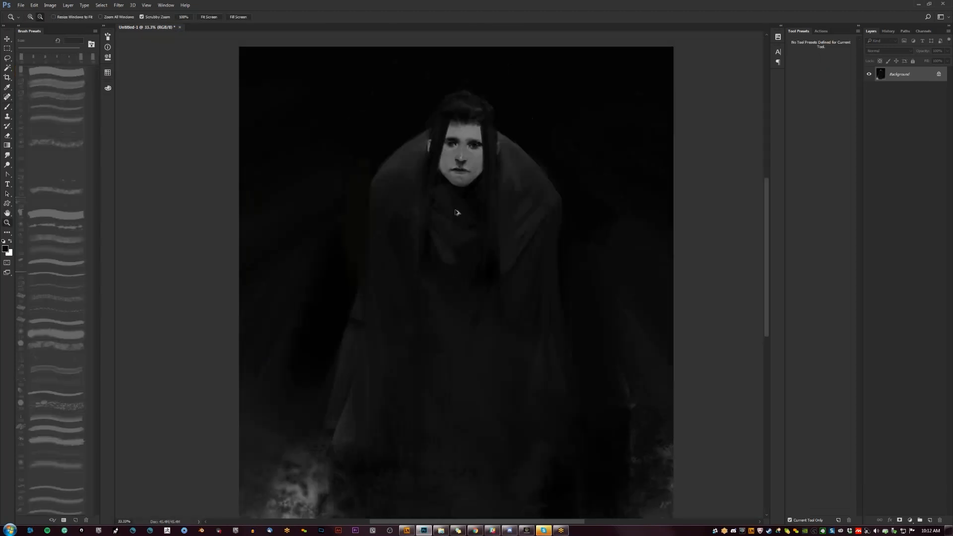
- Flip the canvas horizontally and increase the brush size for further work on the face
key("ctrl+alt+h")
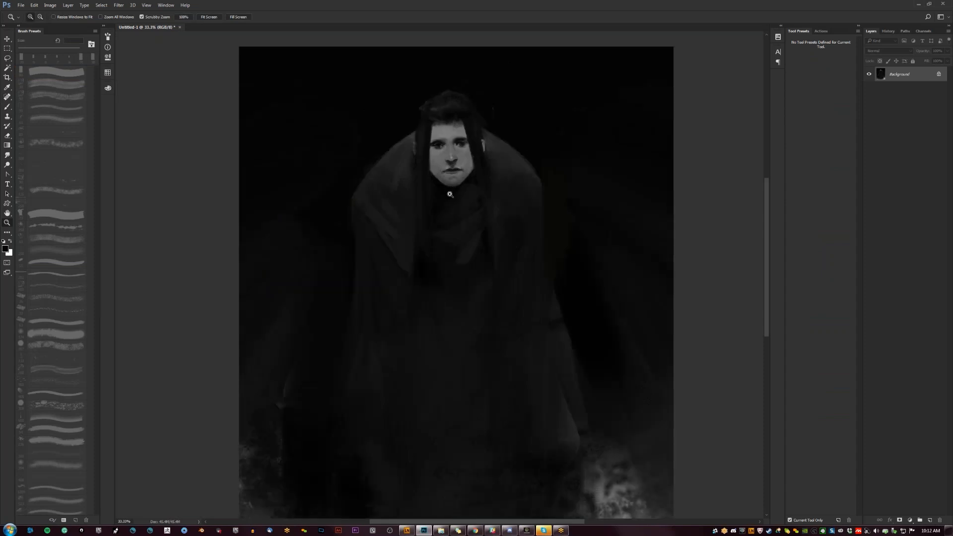
key("b")
key("b")
key("ctrl+plus")
key("ctrl+plus")
key("ctrl+plus")
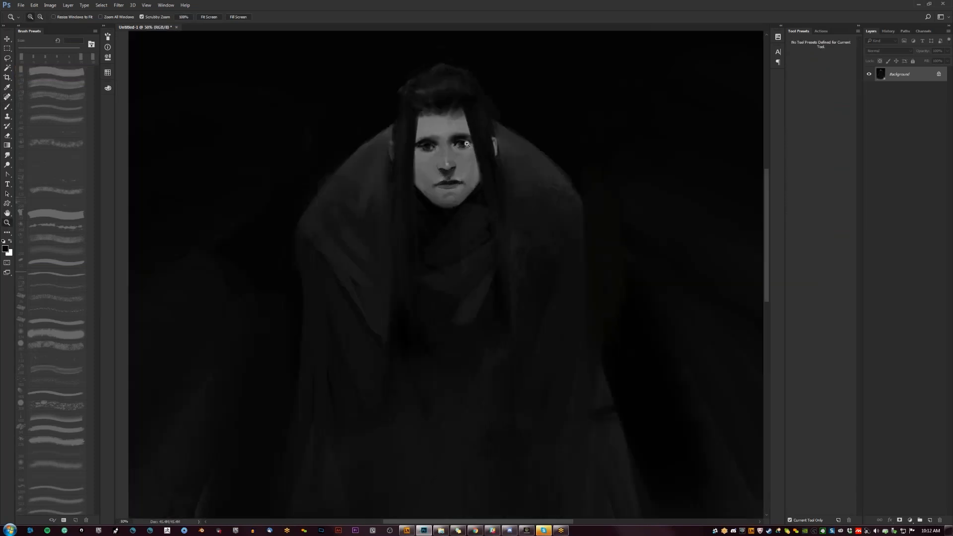
key("bracketright")
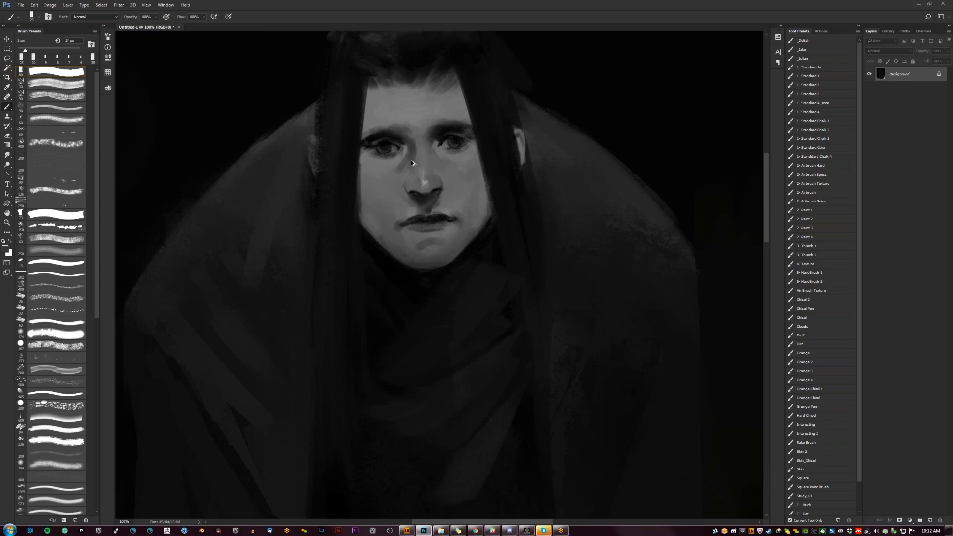
- Shade the nose bridge between the eyes with sampled greys and smudge the tone downward
left_click(419, 146, "alt")
left_click_drag(414, 145, 414, 151)
key("r")
left_click_drag(417, 153, 420, 161)
key("b")
left_click(418, 143, "alt")
left_click_drag(416, 138, 416, 143)
- Paint a small brow furrow above the inner end of the eyebrow on the left using sampled greys
left_click(422, 164, "alt")
left_click_drag(397, 125, 404, 123)
left_click(406, 129, "alt")
key("r")
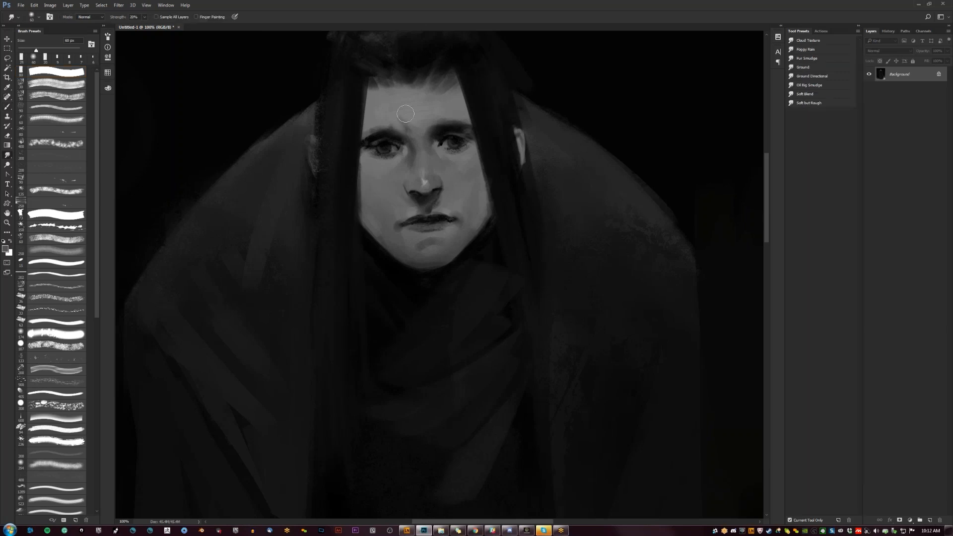
key("b")
left_click_drag(398, 114, 398, 121)
left_click(396, 118, "alt")
- Adjust the brush size and dab sampled greys onto the cheek below the eye on the right
key("bracketleft")
key("bracketleft")
key("bracketleft")
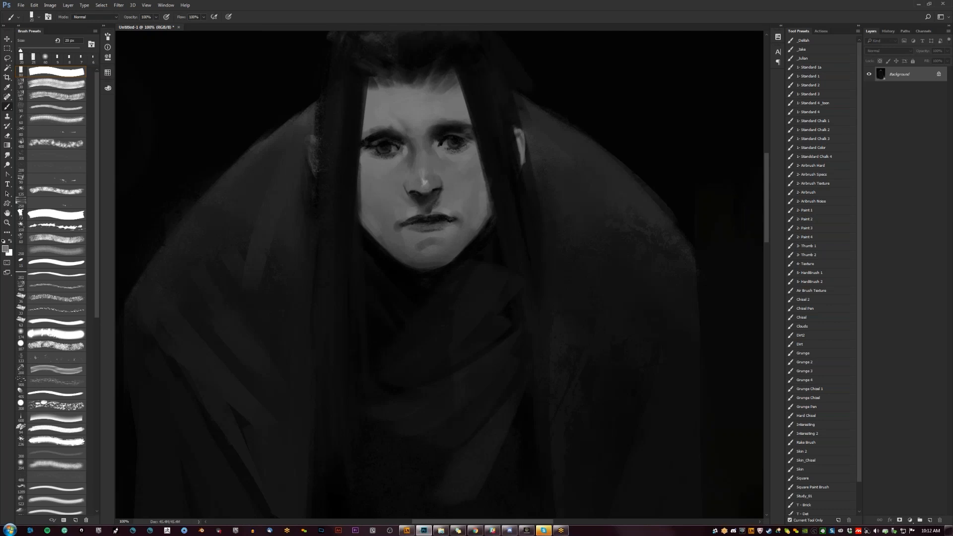
key("bracketright")
left_click(454, 170)
left_click(458, 168, "alt")
left_click(456, 169, "alt")
key("bracketright")
key("bracketright")
key("bracketright")
left_click_drag(463, 173, 469, 178)
left_click(453, 164, "alt")
left_click(452, 172, "alt")
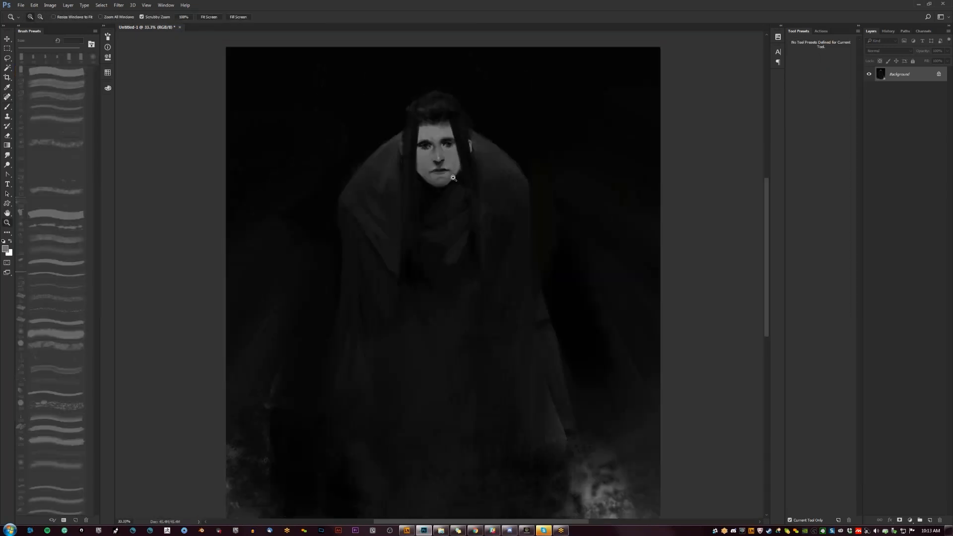
- Smudge the furrow between the eyebrows to soften it into the forehead
left_click(452, 175, "ctrl")
left_click(451, 172, "ctrl")
key("r")
left_click_drag(395, 65, 403, 73)
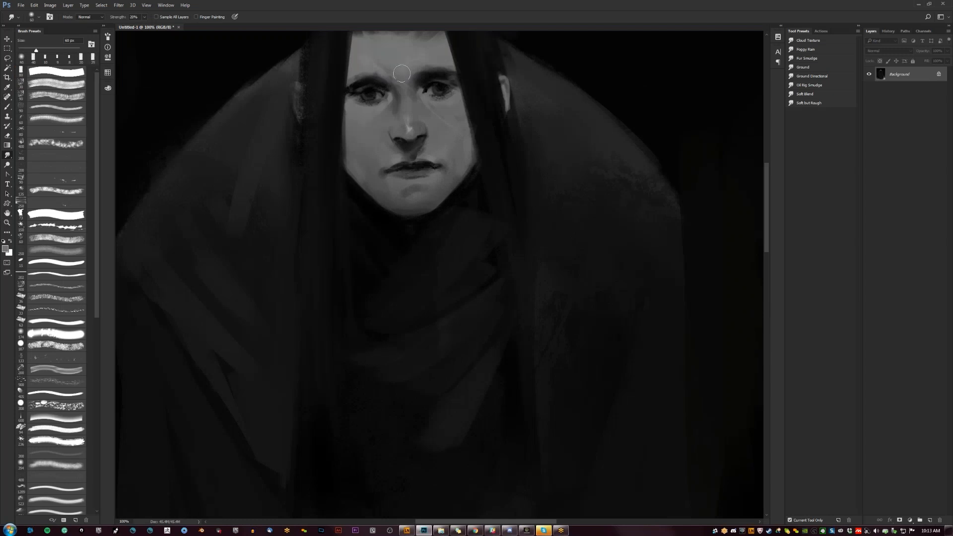
- Review the whole figure while cycling through the screen modes, and switch to the ArtStation page in Chrome
key("z")
left_click(459, 174, "alt")
left_click(459, 174, "alt")
left_click(459, 174, "alt")
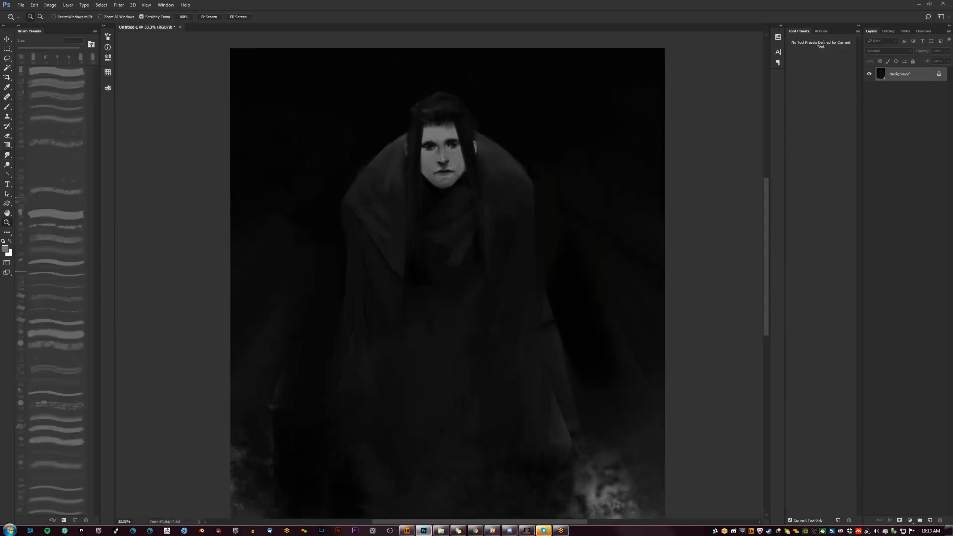
key("f")
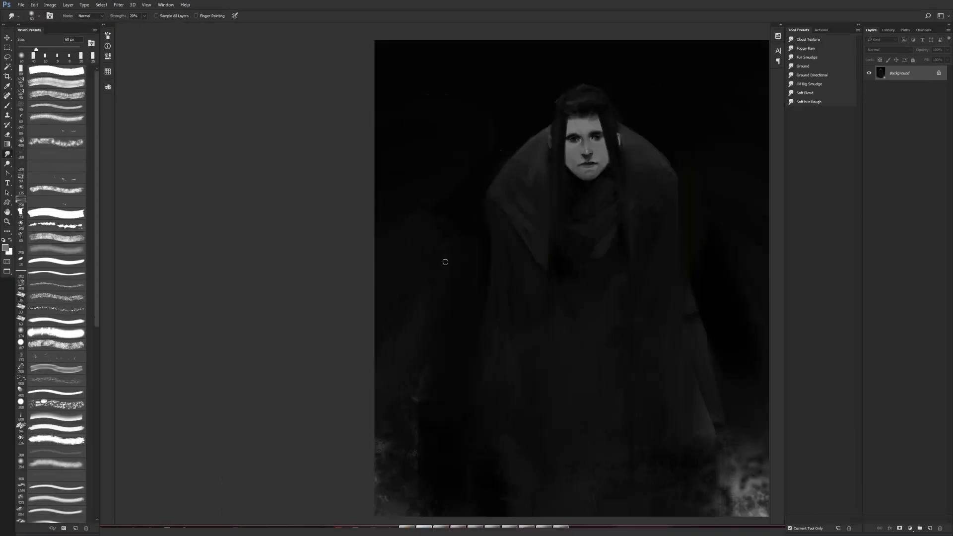
key("f")
left_click(453, 257, "alt")
key("f")
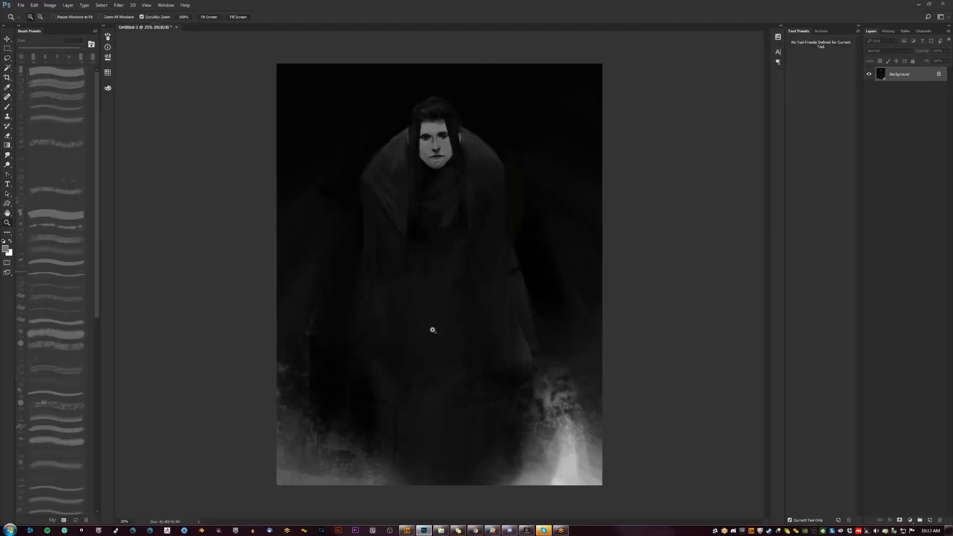
left_click(475, 531)
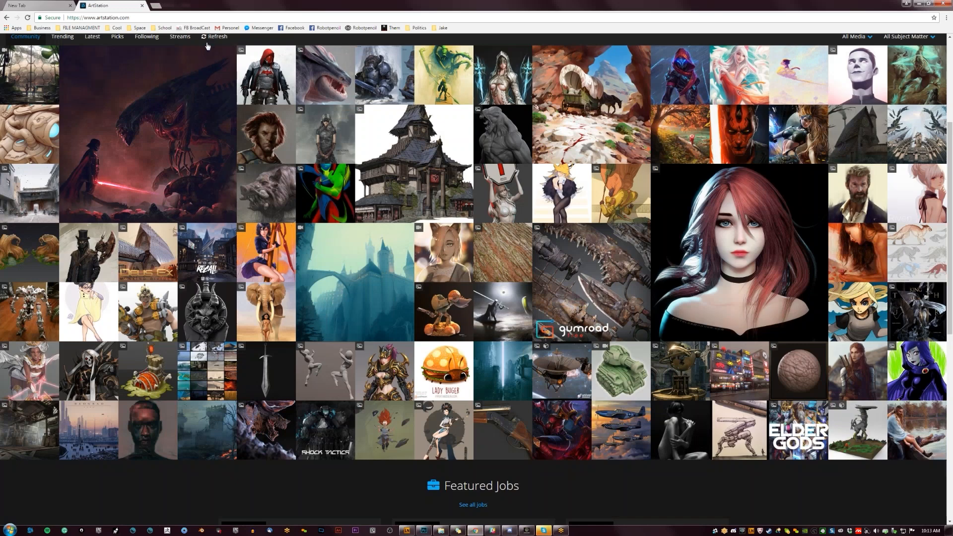
- Search the web for "day light savings" in a new browser tab
left_click(156, 7)
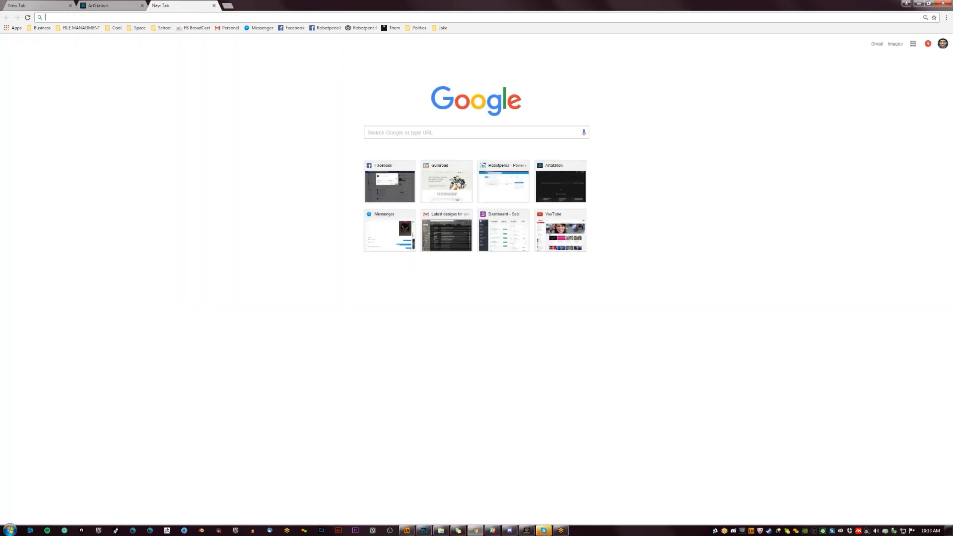
type("day light s")
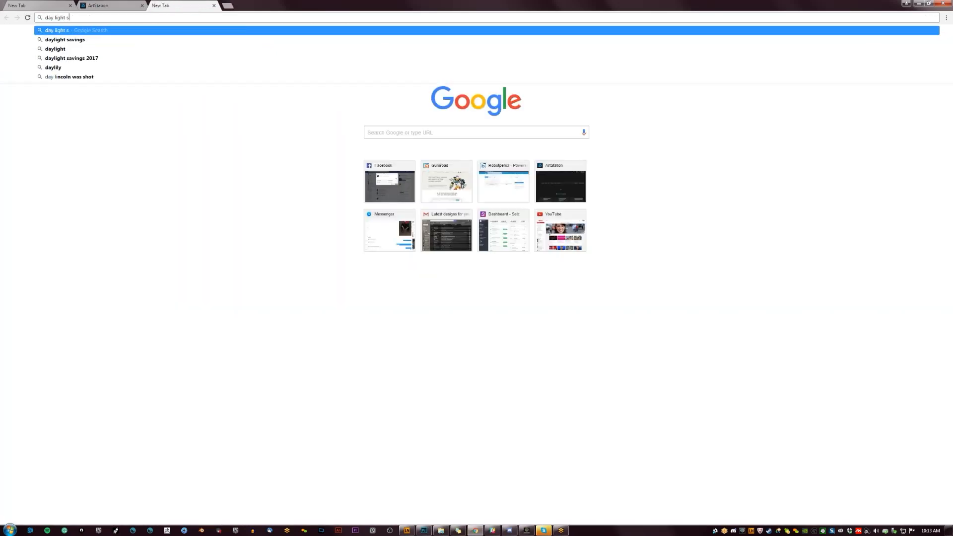
type("avings")
key("Return")
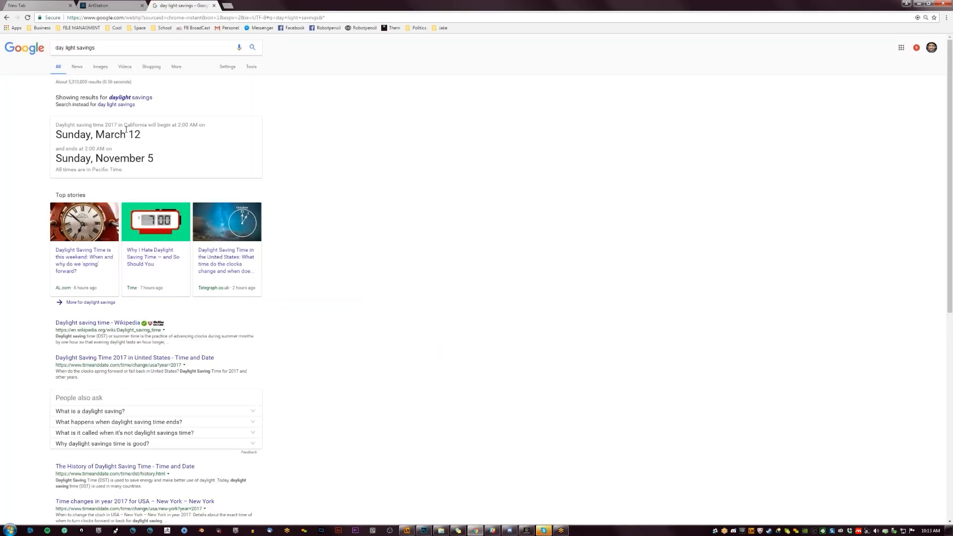
- Read the daylight saving start and end dates and expand the answer to "What is a daylight saving?"
double_click(112, 135)
triple_click(112, 135)
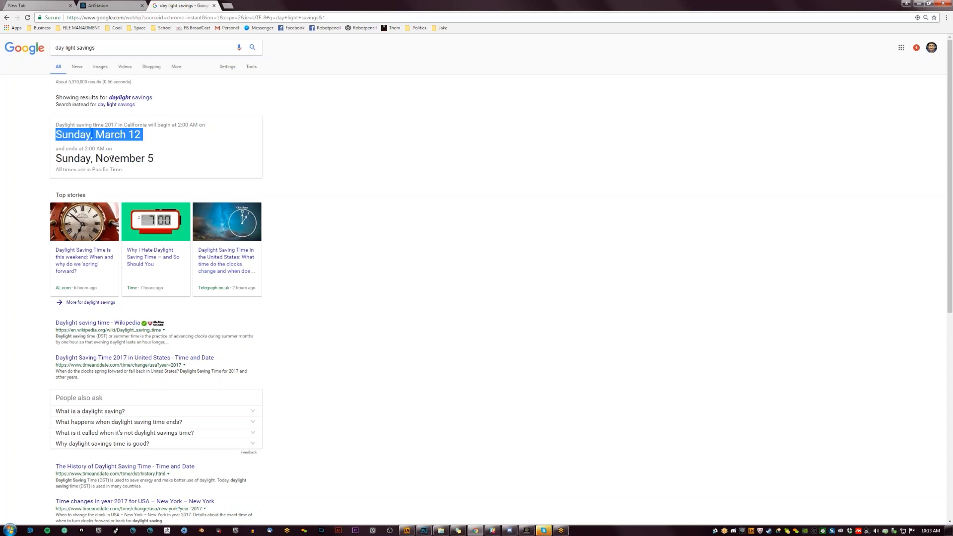
left_click(112, 158)
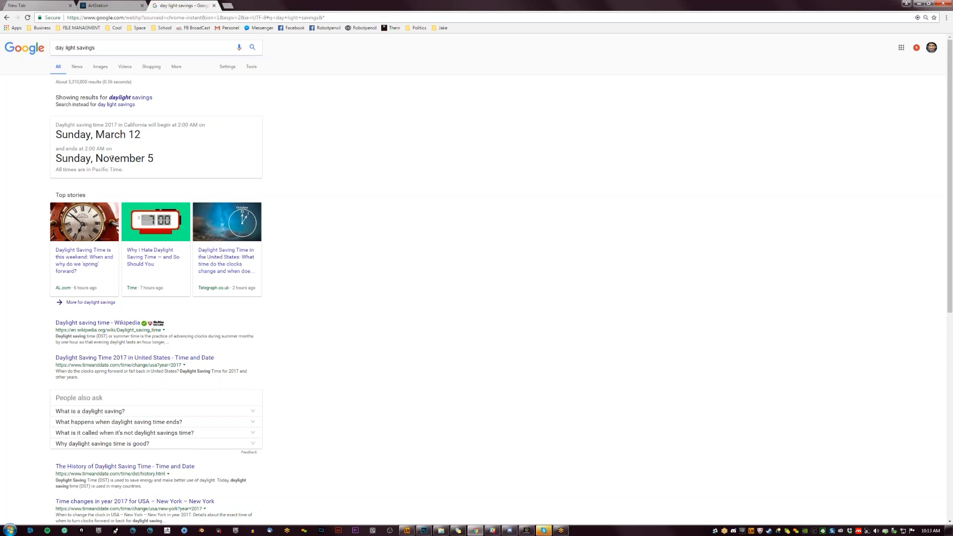
left_click(143, 413)
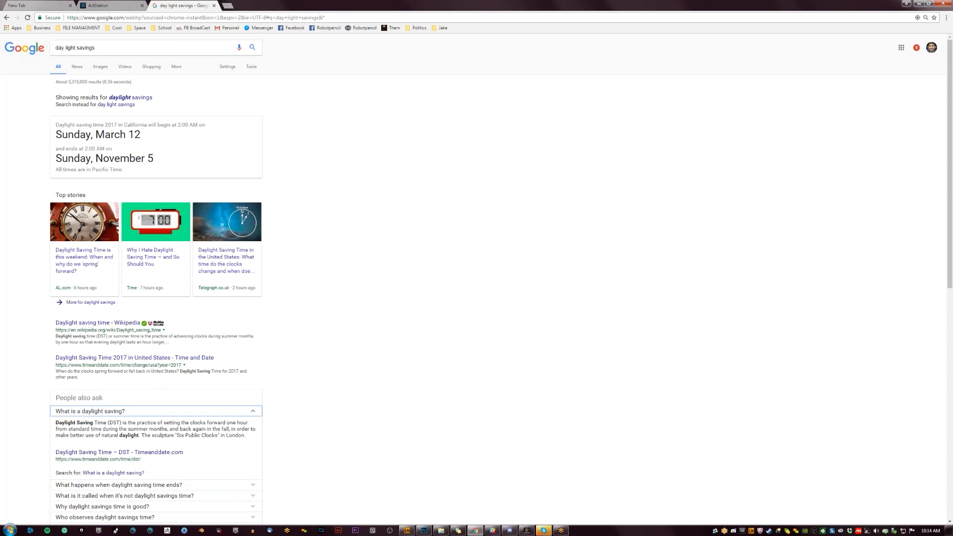
- Open the Telegraph story on Daylight Saving Time in the United States, skim it and close its tab
left_click(222, 263)
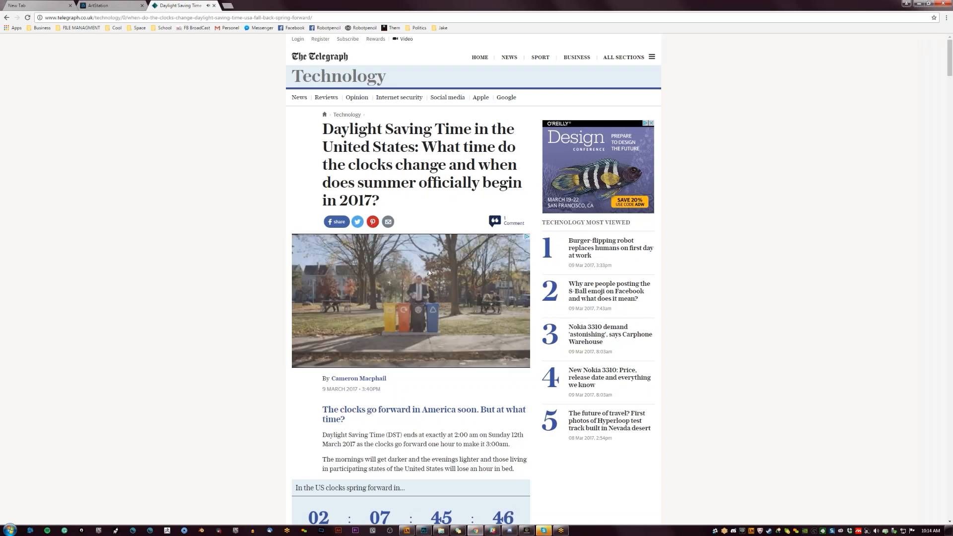
scroll(424, 275, "down", 1)
scroll(412, 278, "down", 5)
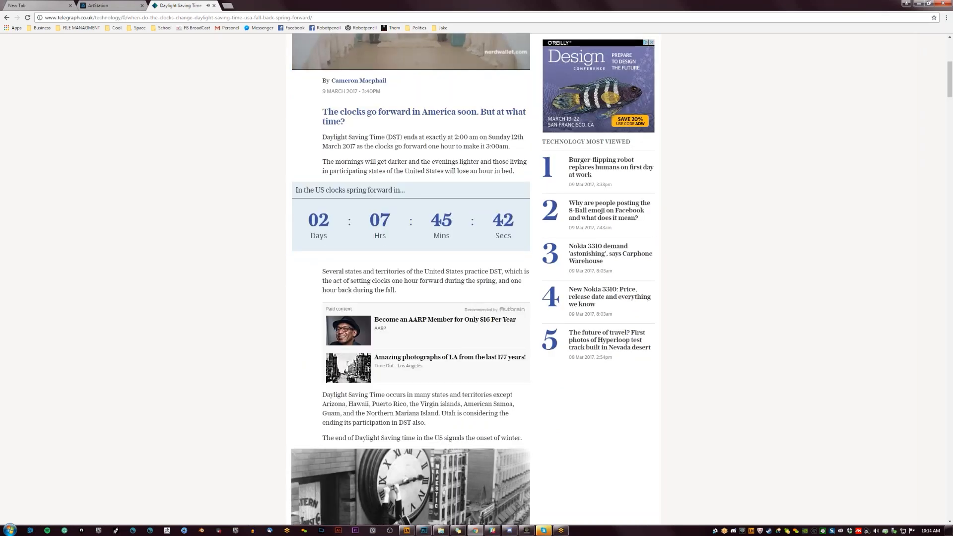
scroll(480, 227, "up", 4)
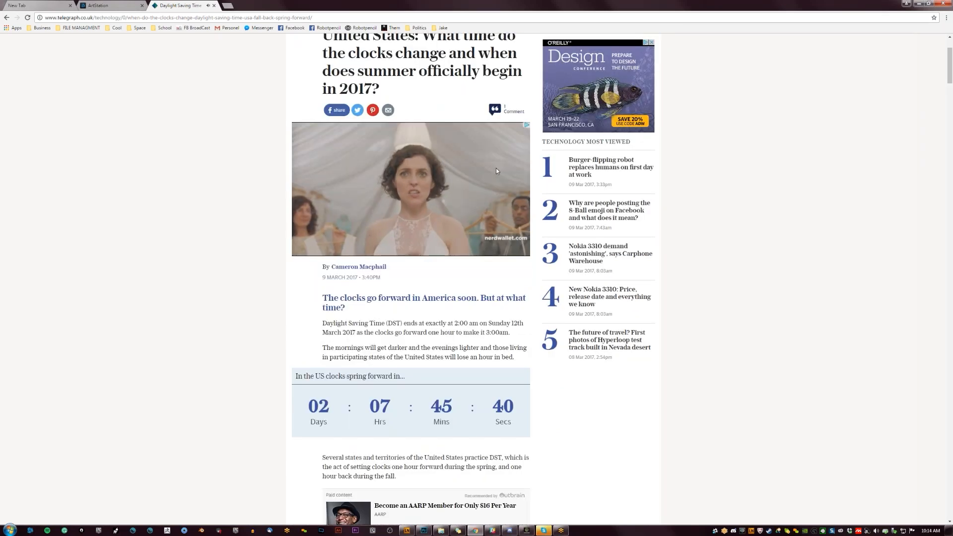
left_click(214, 6)
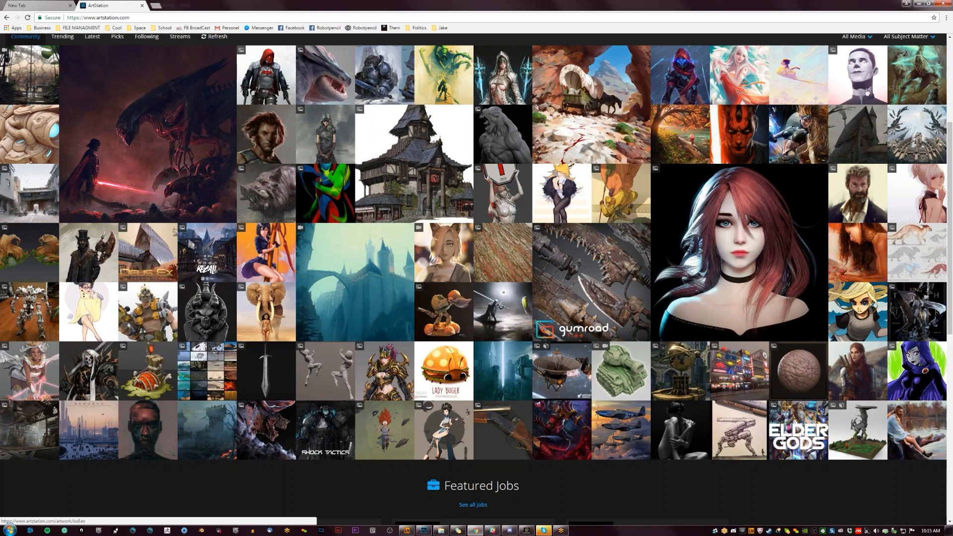
- Switch to the Photoshop character painting and touch up the nose bridge and eye area using greys sampled from the face
left_click(917, 6)
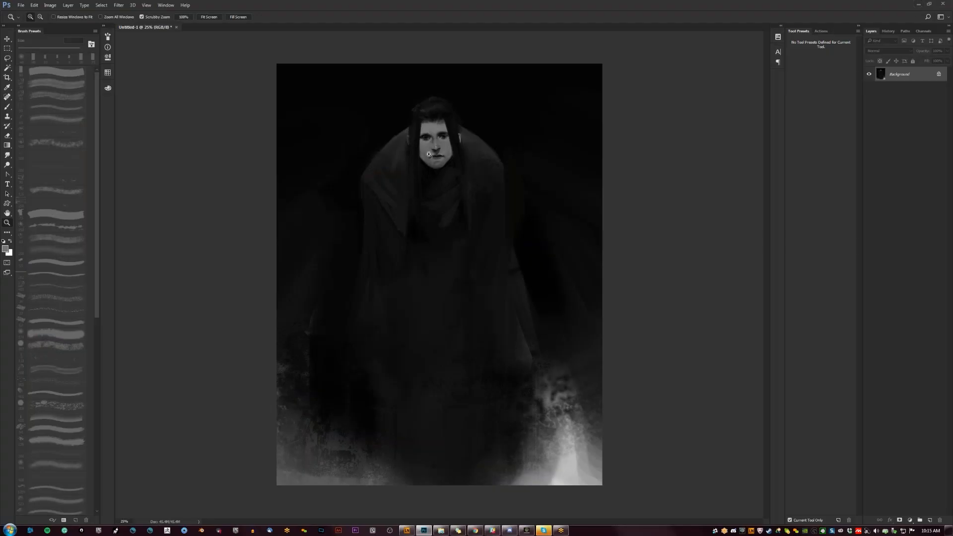
left_click(434, 153)
key("b")
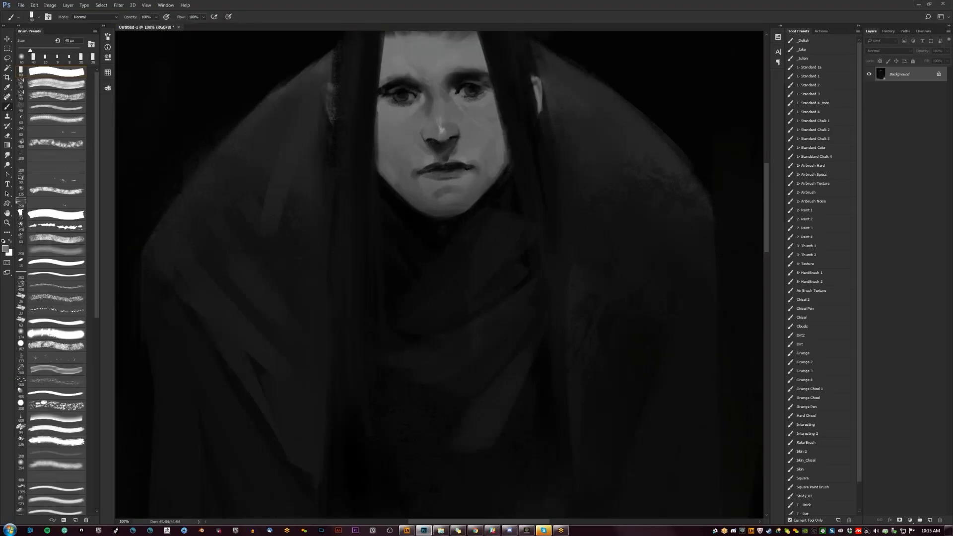
left_click_drag(430, 101, 430, 111)
left_click(429, 102, "alt")
left_click(421, 117, "alt")
key("ctrl+z")
left_click(390, 83, "alt")
left_click(463, 80, "alt")
- Show the painting in full-screen mode with the whole upper figure framed on screen
key("z")
left_click(469, 103, "alt")
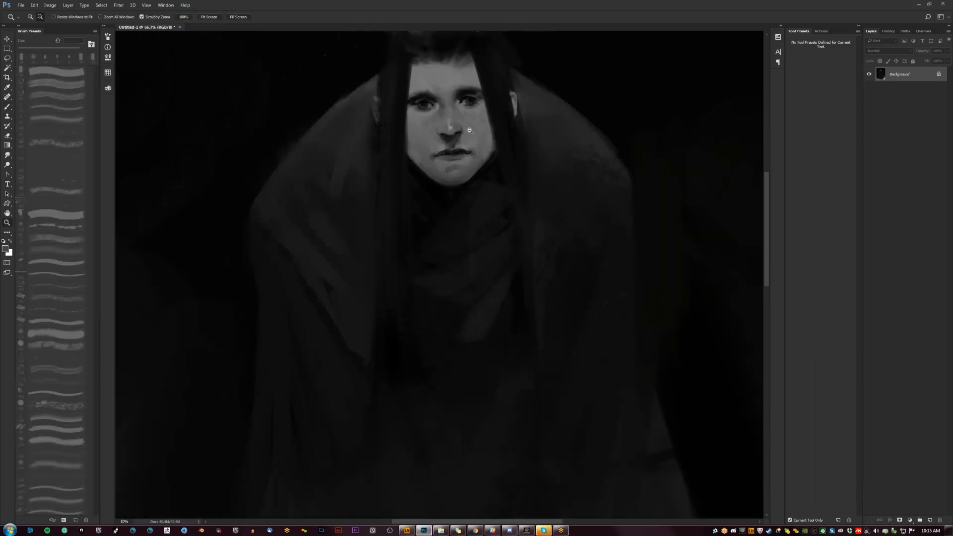
left_click(470, 104, "alt")
left_click(469, 104, "alt")
left_click(470, 104, "alt")
left_click(470, 103, "alt")
left_click(471, 174)
left_click(471, 174)
left_click(472, 175)
key("b")
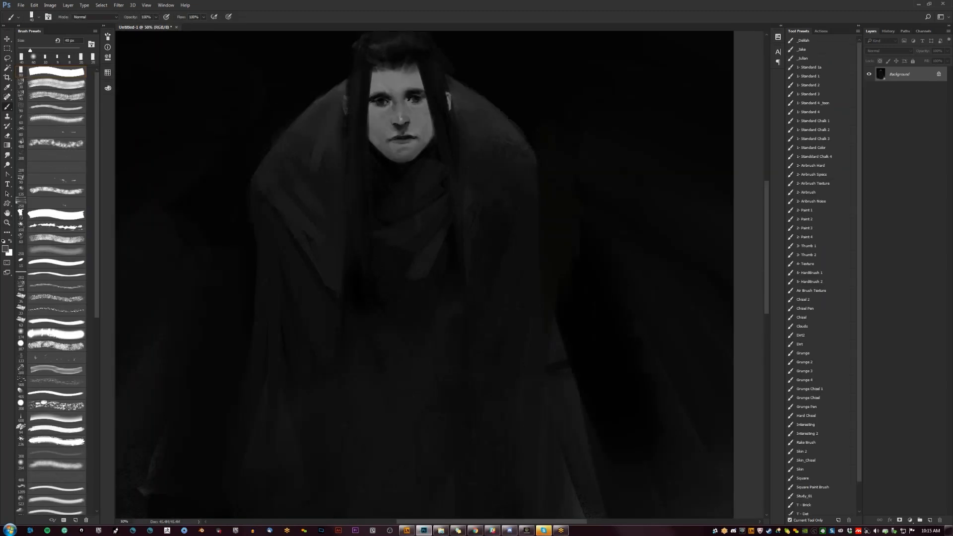
key("f")
left_click_drag(489, 219, 464, 254)
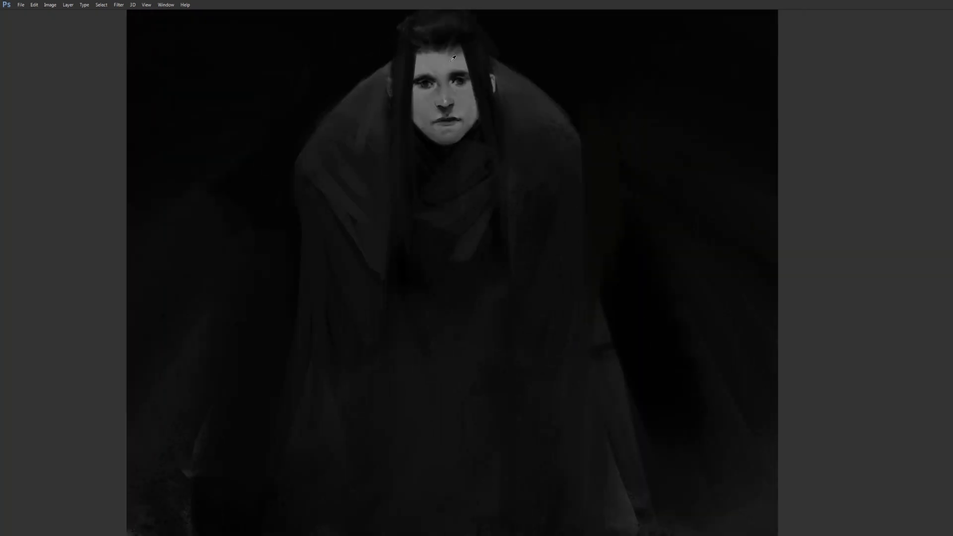
mouse_move(377, 284)
left_mouse_down()
mouse_move(350, 318)
mouse_move(358, 319)
mouse_move(356, 367)
left_mouse_up()
key("ctrl+z")
left_click_drag(357, 314, 356, 395)
key("ctrl+alt+z")
key("ctrl+alt+z")
key("ctrl+alt+z")
- Lasso a tapered shoulder-flap shape beside the figure's left-hand collar and paint it dark grey
left_click_drag(339, 304, 349, 257)
left_click(359, 256, "ctrl+alt")
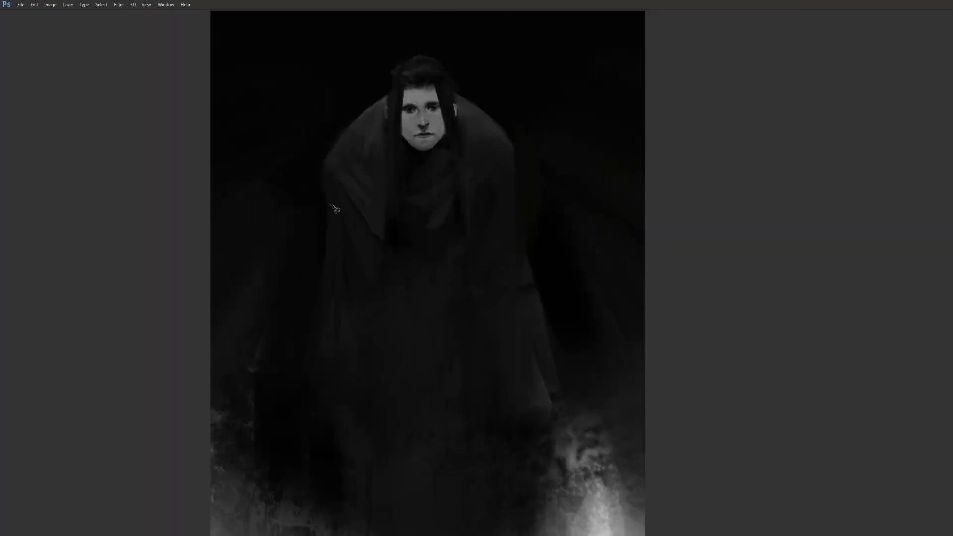
mouse_move(327, 194)
left_mouse_down()
mouse_move(275, 207)
mouse_move(363, 390)
mouse_move(388, 371)
mouse_move(329, 194)
left_mouse_up()
mouse_move(288, 223)
left_mouse_down()
mouse_move(331, 214)
mouse_move(345, 283)
left_mouse_up()
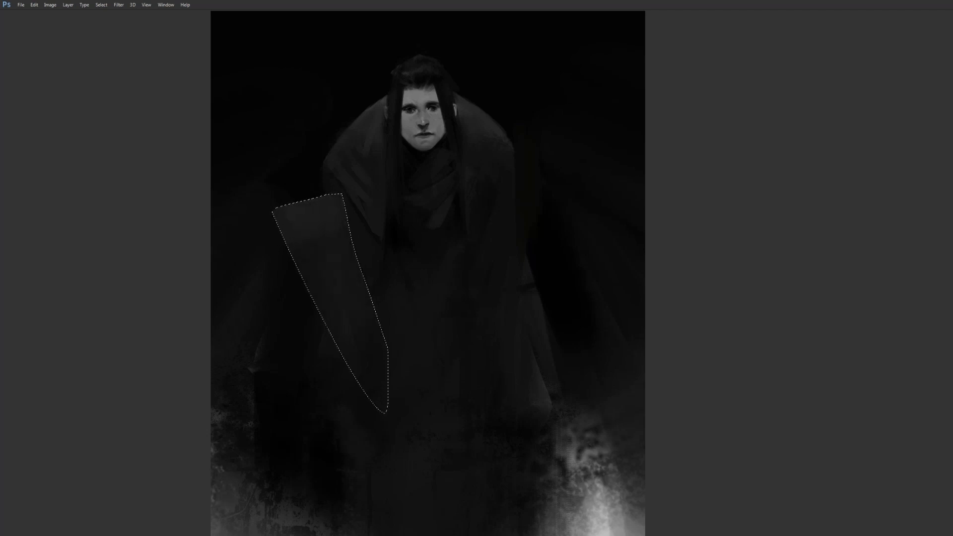
left_click(381, 346)
- Lasso and paint a matching flared flap on the opposite shoulder, deselect it and flip the canvas horizontally
mouse_move(517, 194)
left_mouse_down()
mouse_move(639, 215)
mouse_move(518, 195)
mouse_move(638, 229)
mouse_move(579, 366)
mouse_move(515, 476)
mouse_move(507, 202)
mouse_move(519, 233)
mouse_move(608, 238)
mouse_move(539, 397)
left_mouse_up()
left_click(499, 140, "alt")
key("ctrl+d")
key("F2")
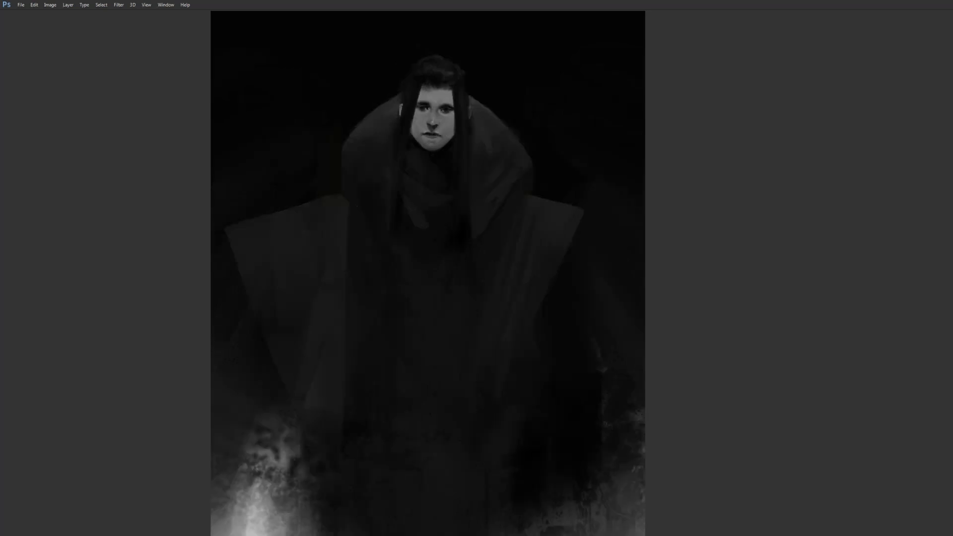
- Paint long vertical dark grey strokes down the left-hand side of the robe, blending the shoulder flap into the cloak
left_click_drag(345, 205, 344, 268)
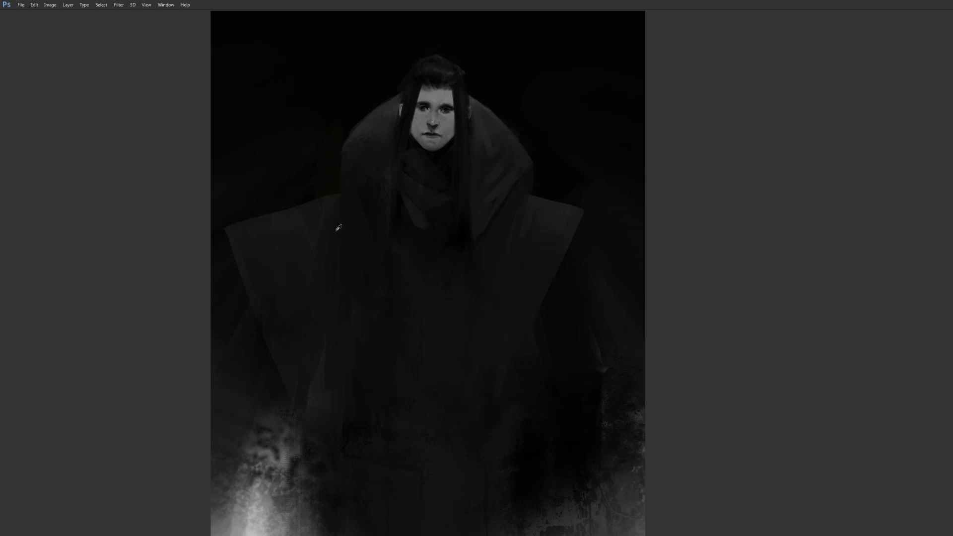
left_click_drag(303, 435, 336, 496)
left_click_drag(364, 230, 324, 440)
left_click(334, 391, "alt")
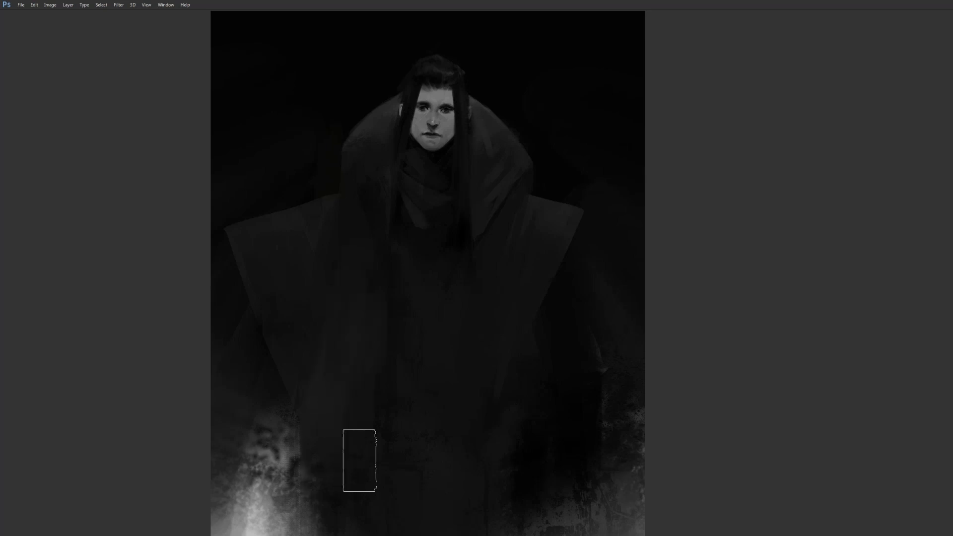
left_click_drag(302, 403, 295, 456)
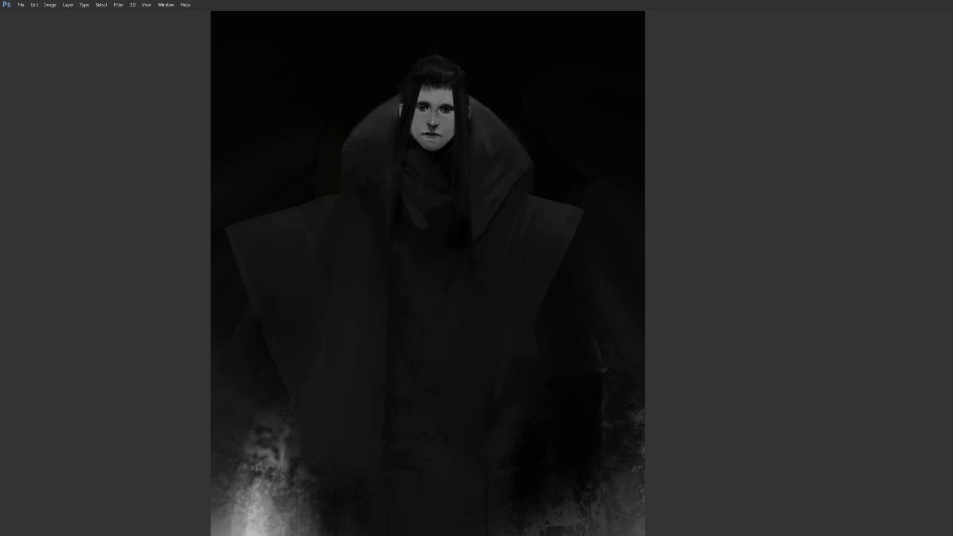
- Cut the rounded collar tops into flatter, angular shoulders and flip the canvas horizontally
left_click(541, 315, "alt")
left_click(543, 318, "alt")
left_click(542, 319, "alt")
left_click(543, 319, "ctrl")
left_click(542, 319, "ctrl")
left_click(542, 318, "ctrl")
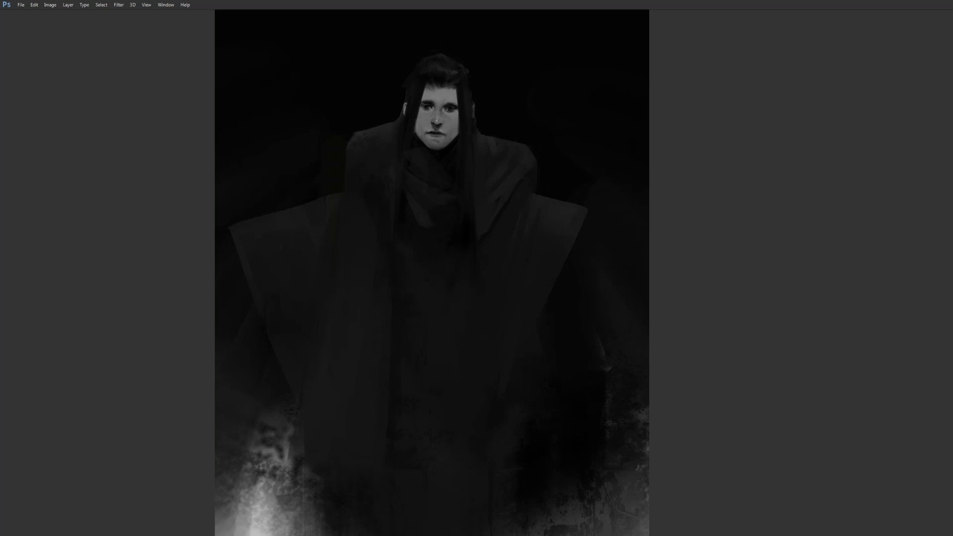
key("ctrl+shift+h")
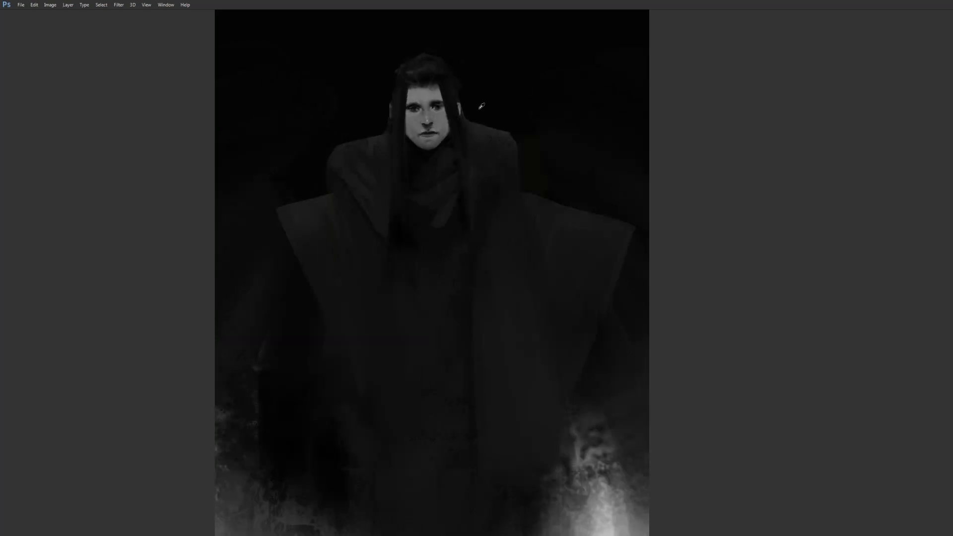
- Refine the collar's top and outer edges into straight lines with squared corners
left_click_drag(466, 118, 513, 128)
left_click_drag(468, 127, 517, 132)
key("ctrl+z")
left_click_drag(329, 185, 333, 148)
scroll(477, 271, "down", 4)
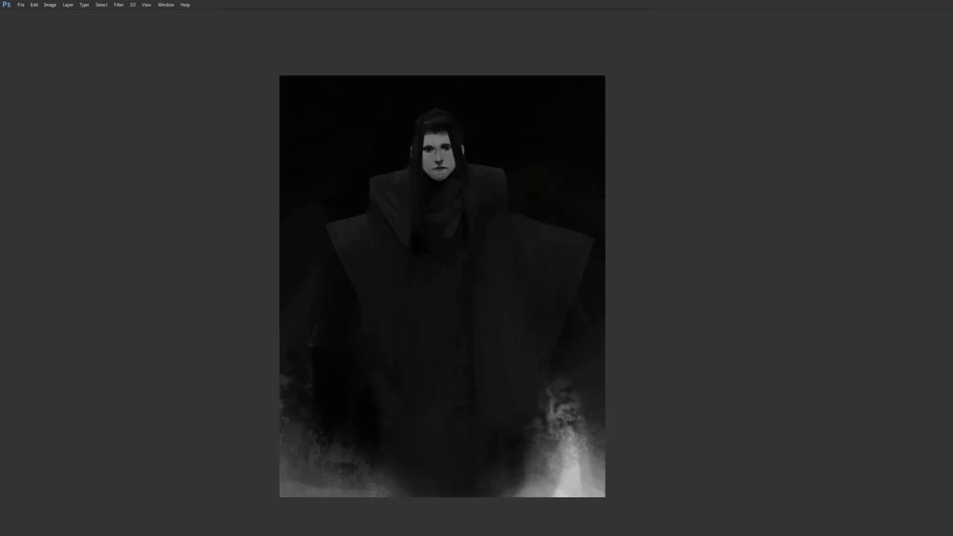
- Paint a near-black vertical panel down the centre of the robe from below the scarf to the hem
scroll(482, 279, "up", 3)
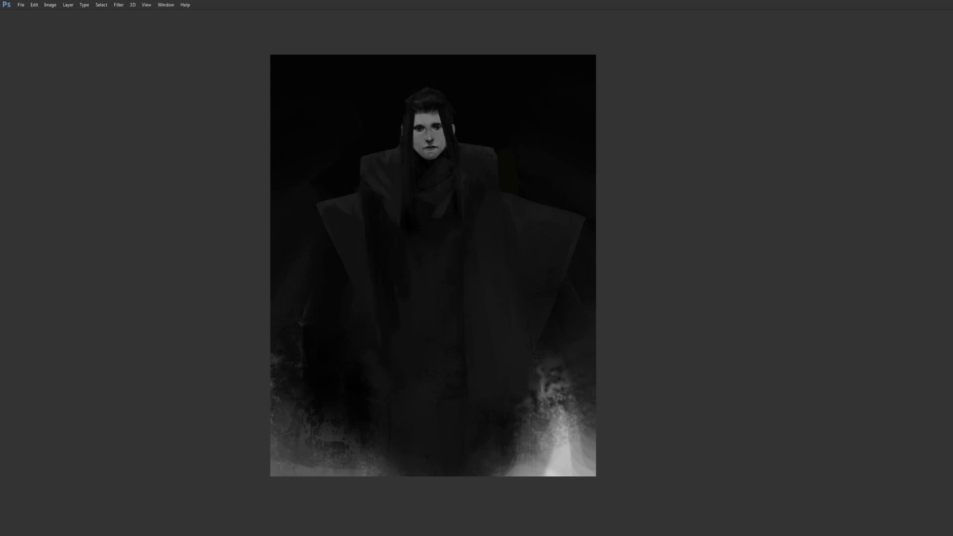
mouse_move(408, 239)
left_mouse_down()
mouse_move(408, 360)
mouse_move(422, 356)
left_mouse_up()
left_click_drag(440, 240, 440, 349)
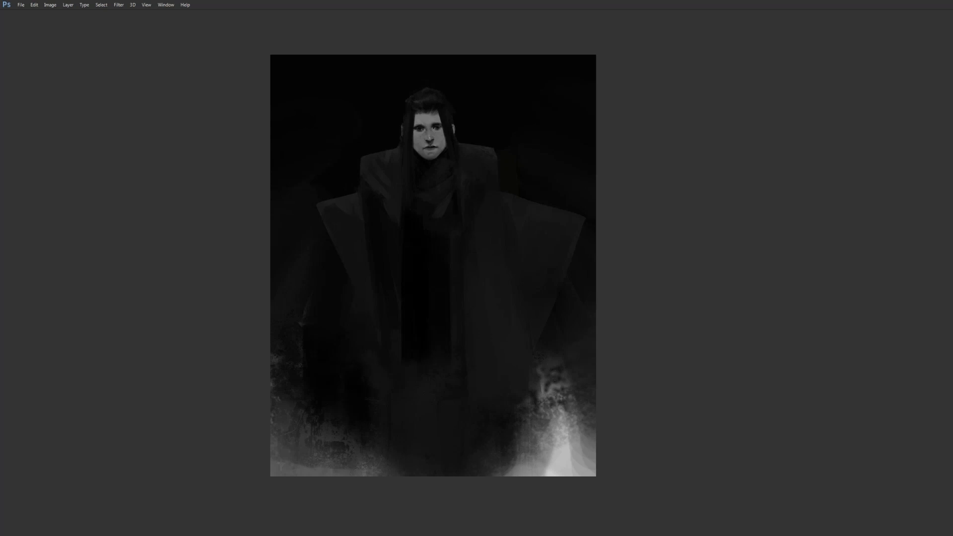
left_click_drag(455, 278, 456, 424)
left_click_drag(431, 360, 433, 451)
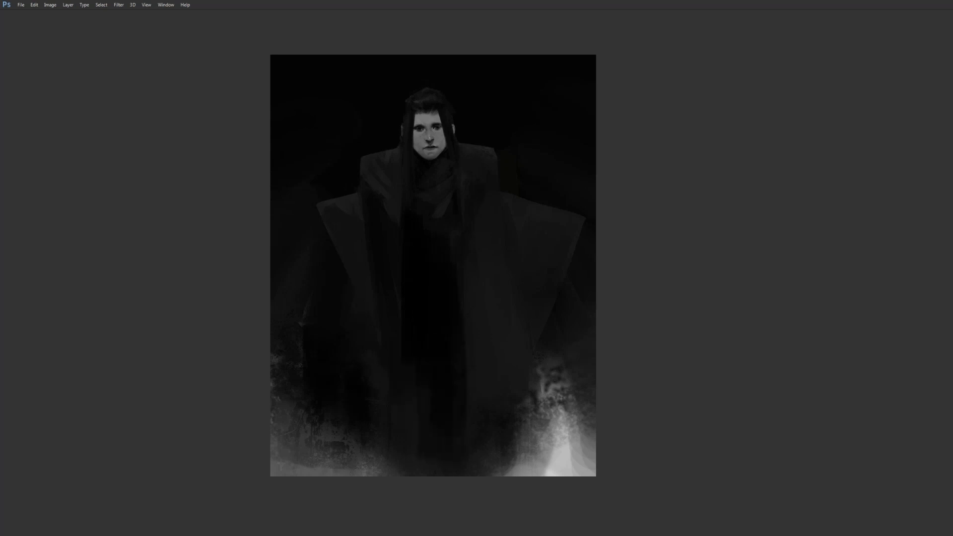
left_click_drag(459, 283, 459, 405)
left_click_drag(437, 392, 437, 462)
left_click_drag(415, 372, 417, 447)
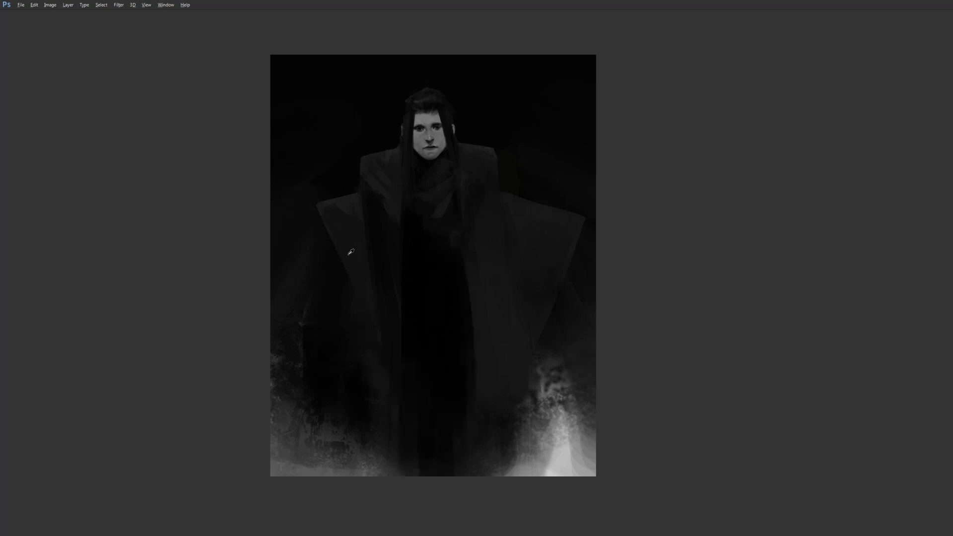
- Flip the canvas horizontally and repaint the background beside the cloak with dark grey below and black around the shoulder flaps
key("ctrl+alt+h")
left_click_drag(544, 329, 551, 352)
mouse_move(530, 383)
left_mouse_down()
mouse_move(566, 268)
mouse_move(557, 208)
mouse_move(548, 221)
mouse_move(561, 192)
mouse_move(582, 234)
mouse_move(564, 226)
mouse_move(593, 203)
left_mouse_up()
left_click(564, 164, "alt")
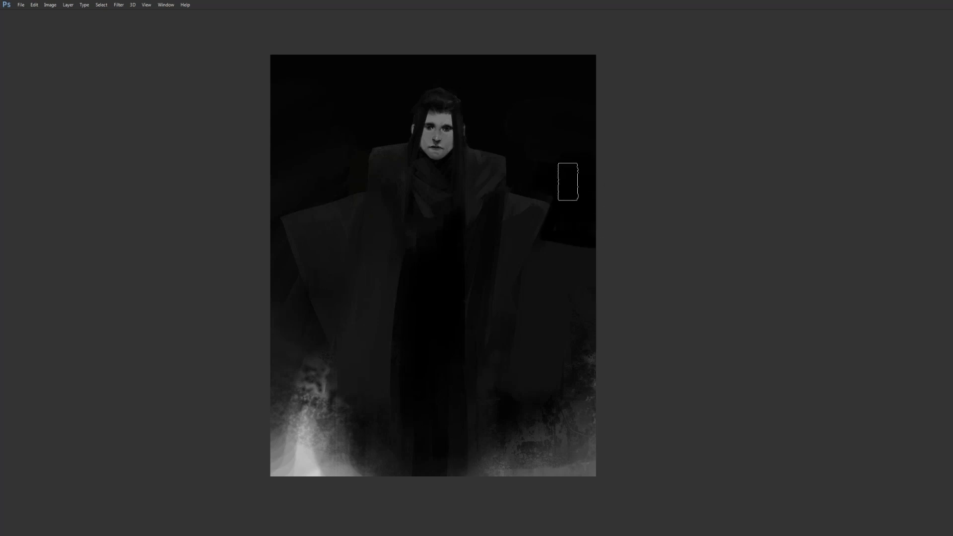
mouse_move(276, 266)
left_mouse_down()
mouse_move(285, 259)
mouse_move(292, 283)
left_mouse_up()
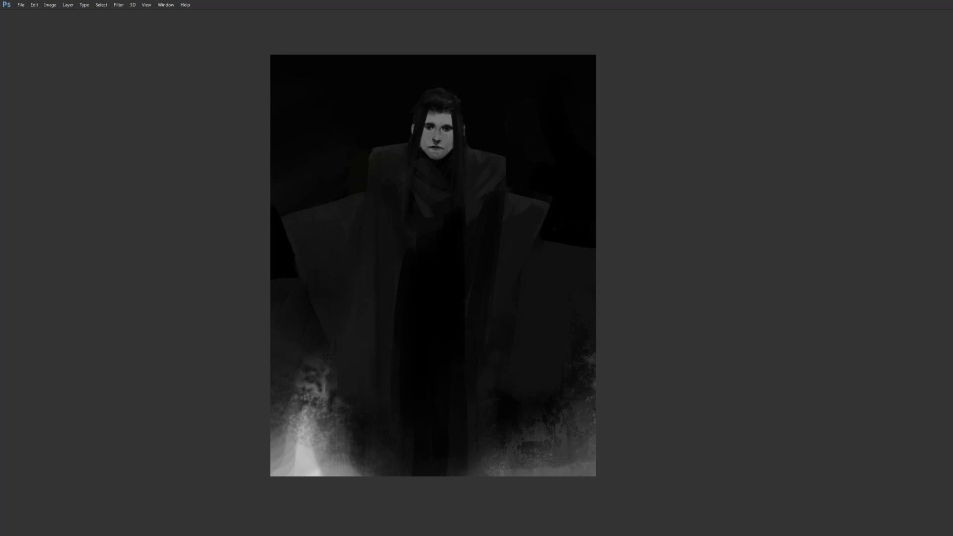
left_click_drag(334, 370, 329, 425)
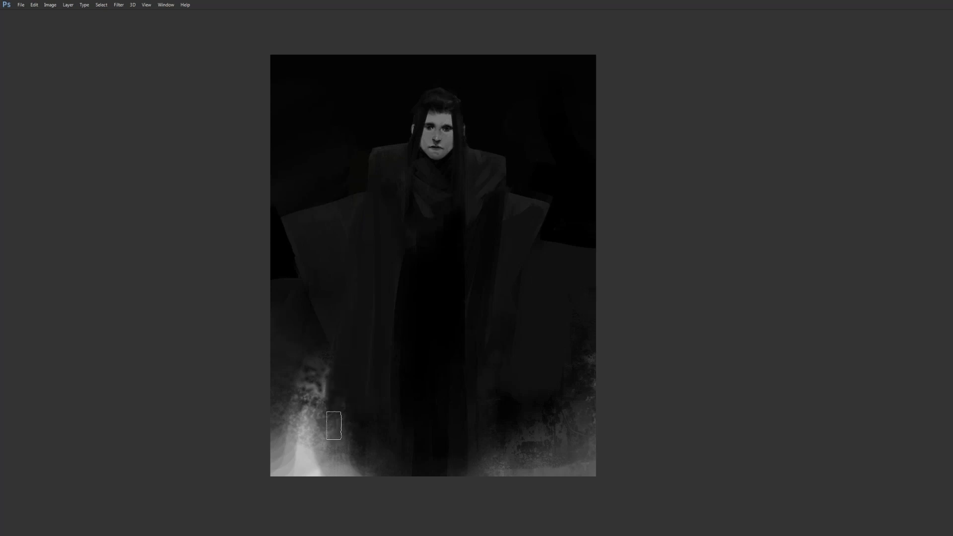
- Fade the lower robe and bright ground areas with dark grey gradients running upward from the canvas bottom
key("f")
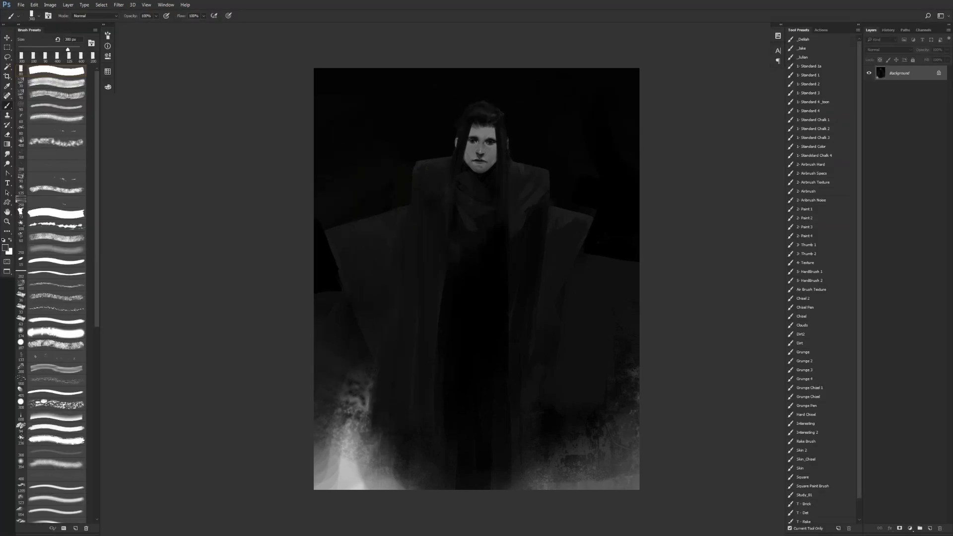
left_click_drag(487, 299, 486, 283)
left_click_drag(460, 476, 470, 392)
left_click_drag(469, 468, 478, 347)
left_click_drag(471, 445, 470, 322)
left_click_drag(454, 473, 474, 410)
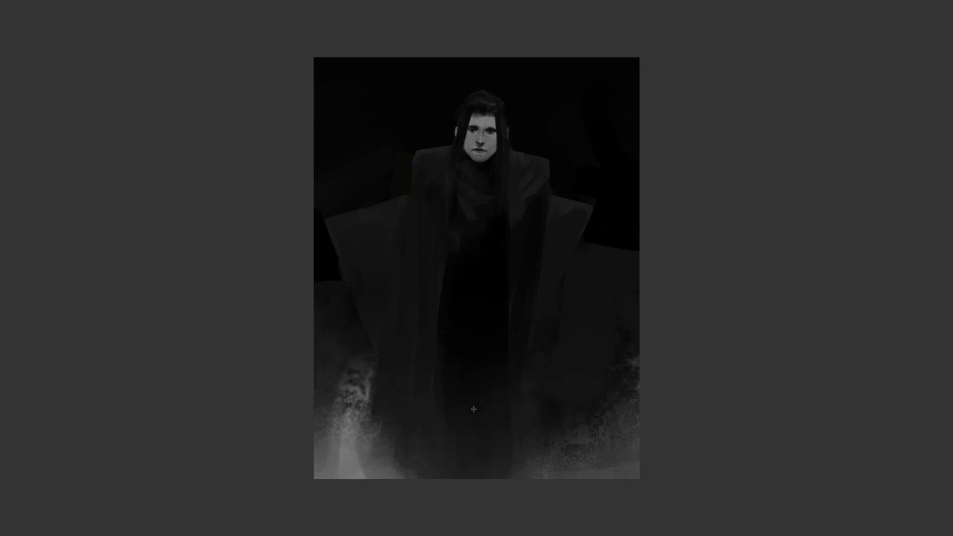
- Paint a curved dark grey horn rising from the left side of the hair to the canvas top
left_click(495, 131, "ctrl")
left_click(495, 130, "ctrl")
left_click_drag(473, 108, 464, 201)
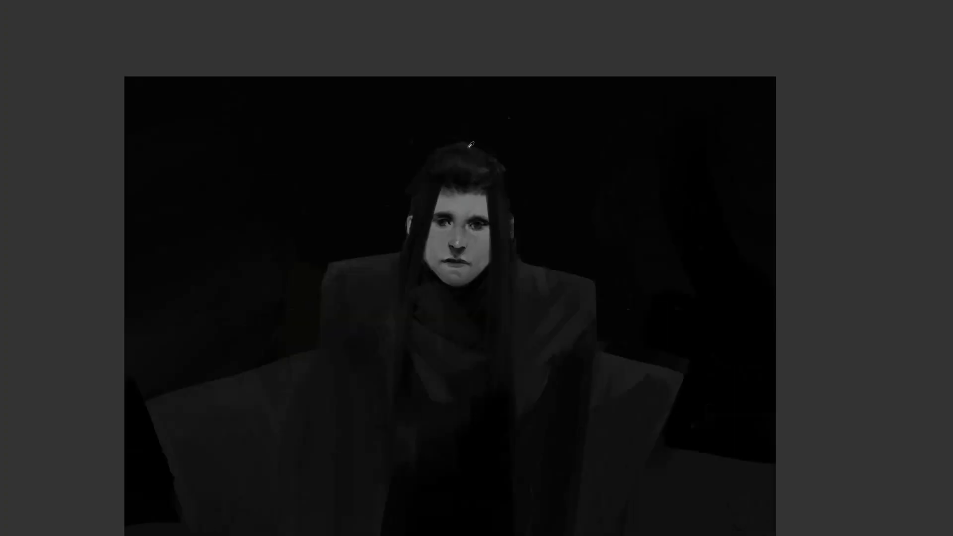
left_click_drag(441, 144, 445, 58)
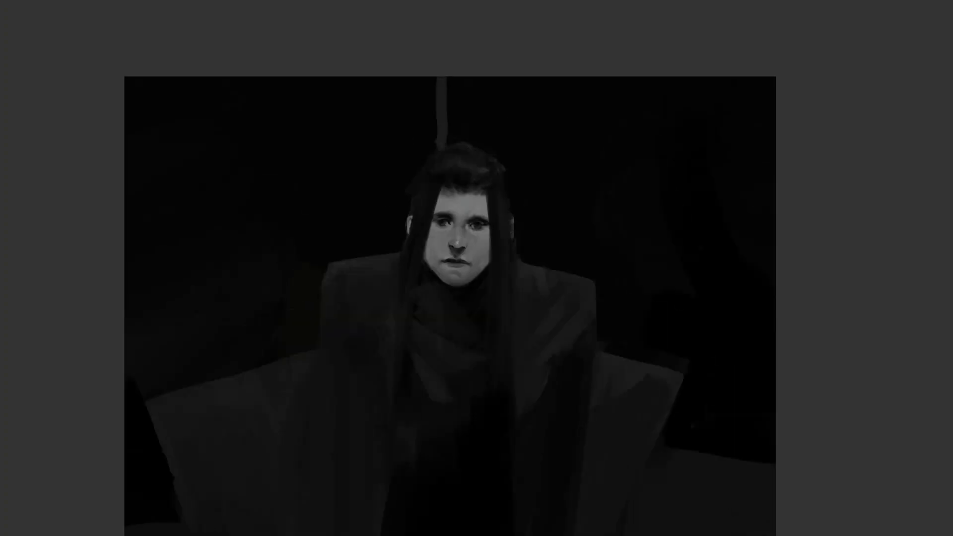
key("ctrl+z")
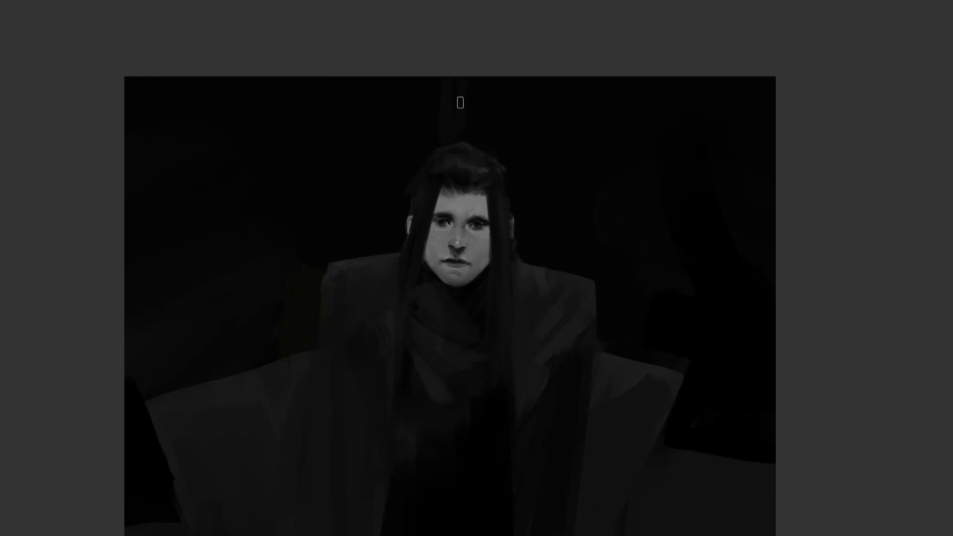
key("b")
left_click(450, 155, "alt")
mouse_move(428, 115)
left_mouse_down()
mouse_move(413, 156)
mouse_move(433, 123)
mouse_move(446, 137)
mouse_move(421, 162)
mouse_move(413, 160)
mouse_move(431, 104)
left_mouse_up()
mouse_move(408, 169)
left_mouse_down()
mouse_move(343, 139)
mouse_move(331, 43)
left_mouse_up()
mouse_move(373, 189)
left_mouse_down()
mouse_move(350, 91)
mouse_move(354, 57)
left_mouse_up()
mouse_move(386, 174)
left_mouse_down()
mouse_move(362, 74)
mouse_move(371, 70)
left_mouse_up()
left_click_drag(373, 202, 332, 84)
left_click_drag(349, 139, 337, 86)
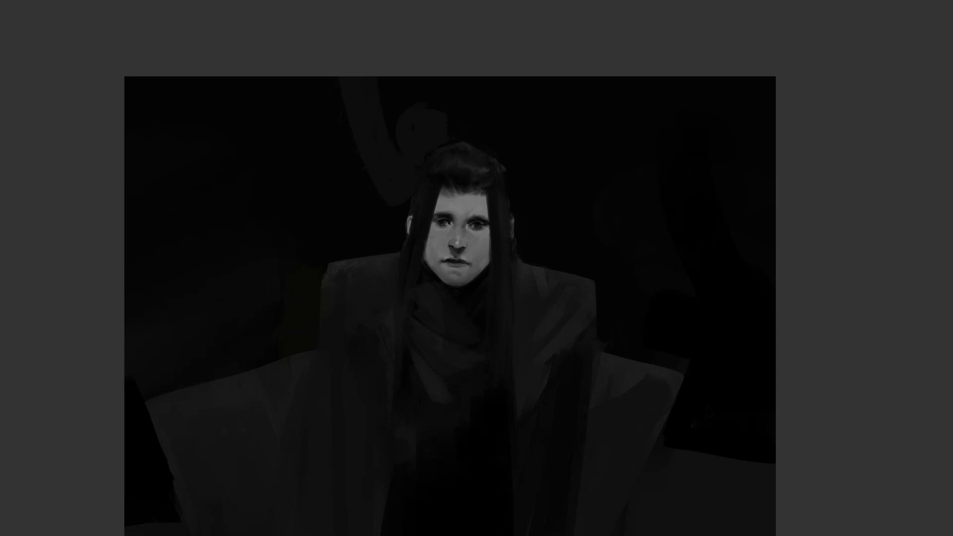
- Refine the base and inner edge of the left horn and paint a matching curved horn on the right
left_click_drag(383, 192, 404, 185)
mouse_move(421, 150)
left_mouse_down()
mouse_move(389, 73)
mouse_move(435, 122)
left_mouse_up()
mouse_move(510, 153)
left_mouse_down()
mouse_move(540, 87)
mouse_move(532, 159)
left_mouse_up()
mouse_move(555, 94)
left_mouse_down()
mouse_move(526, 171)
mouse_move(551, 156)
left_mouse_up()
left_click_drag(441, 114, 440, 127)
left_click_drag(418, 81, 433, 126)
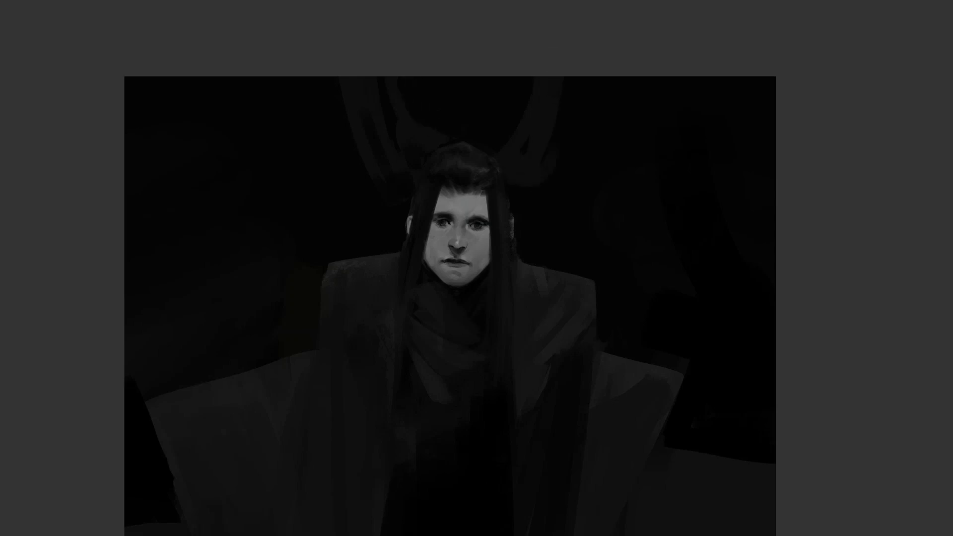
- Bring back the interface panels, load the 2- Airbrush tool preset and set its size to 100 px
left_click(472, 202, "alt")
left_click(475, 202, "alt")
left_click(476, 202, "alt")
left_click(492, 235, "ctrl")
left_click(493, 234, "ctrl")
left_click(492, 229)
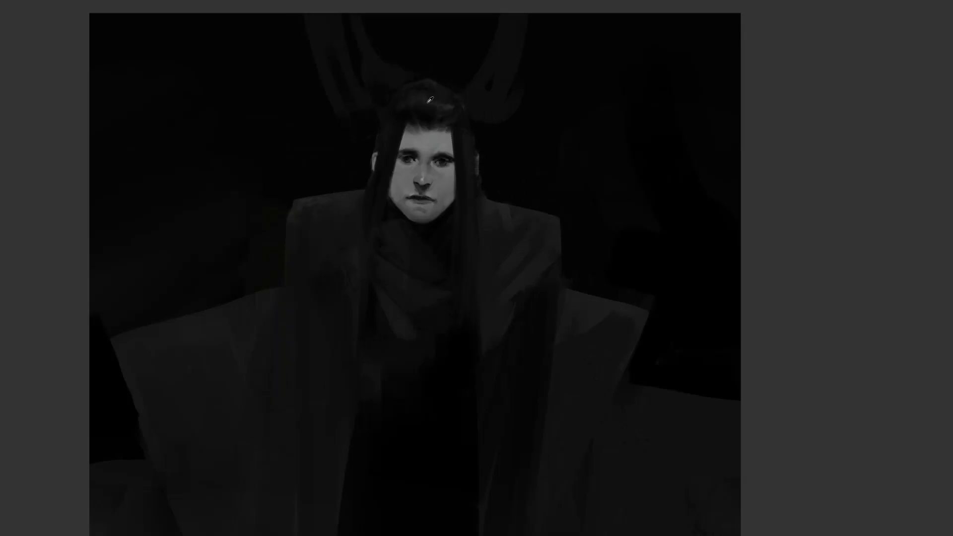
key("f")
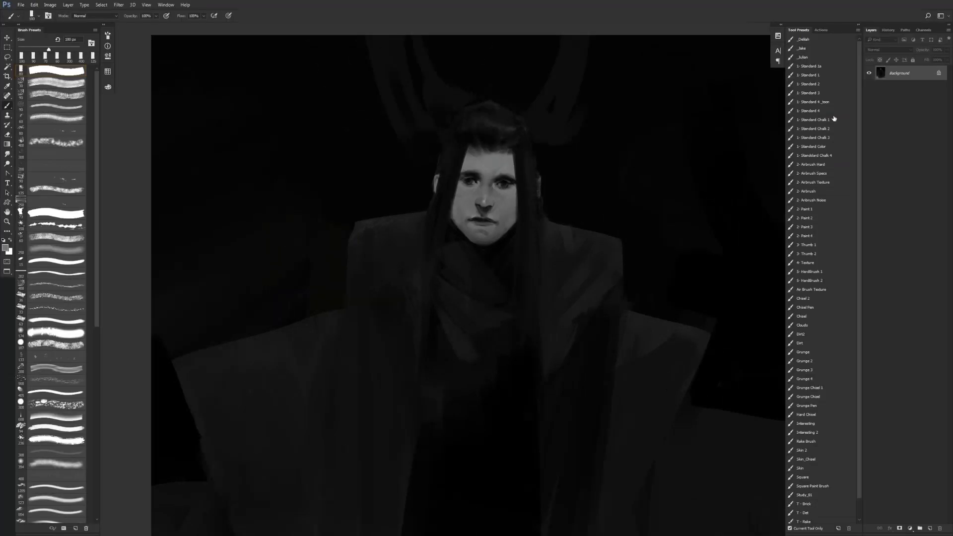
left_click(823, 190)
key("[")
key("[")
key("[")
key("[")
key("[")
key("[")
key("[")
key("[")
key("[")
key("[")
key("bracketright")
key("bracketright")
key("bracketright")
key("bracketright")
key("bracketright")
key("bracketright")
key("bracketright")
key("bracketleft")
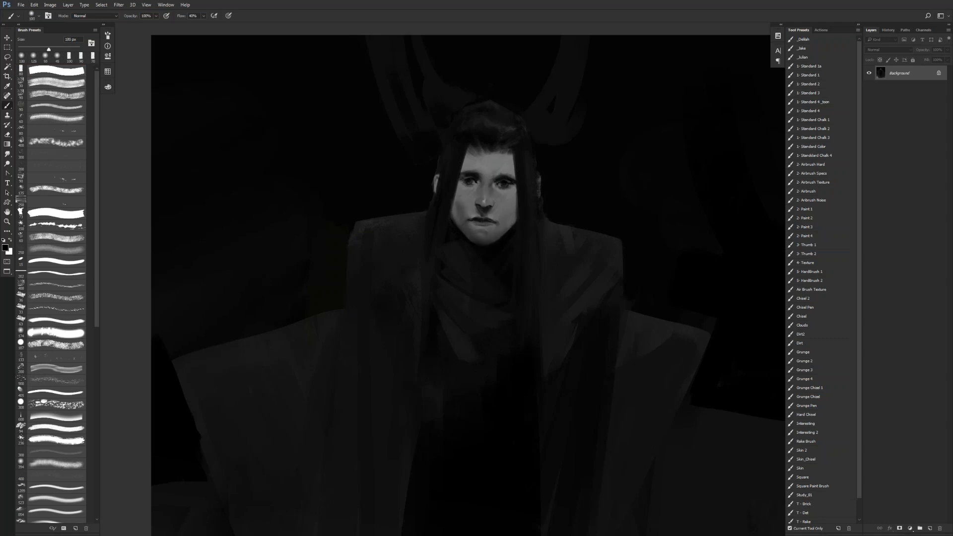
- Flip the canvas horizontally and check the mirrored figure both as a whole and close up
left_click(511, 215, "alt")
key("z")
left_click(506, 266, "alt")
left_click(507, 266, "alt")
left_click(506, 267, "alt")
key("f")
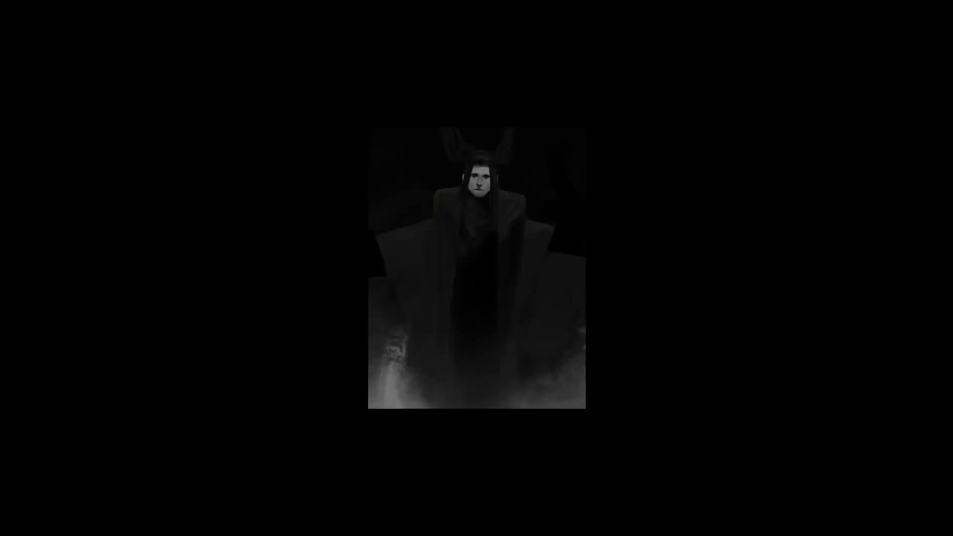
left_click(497, 226)
left_click(498, 224)
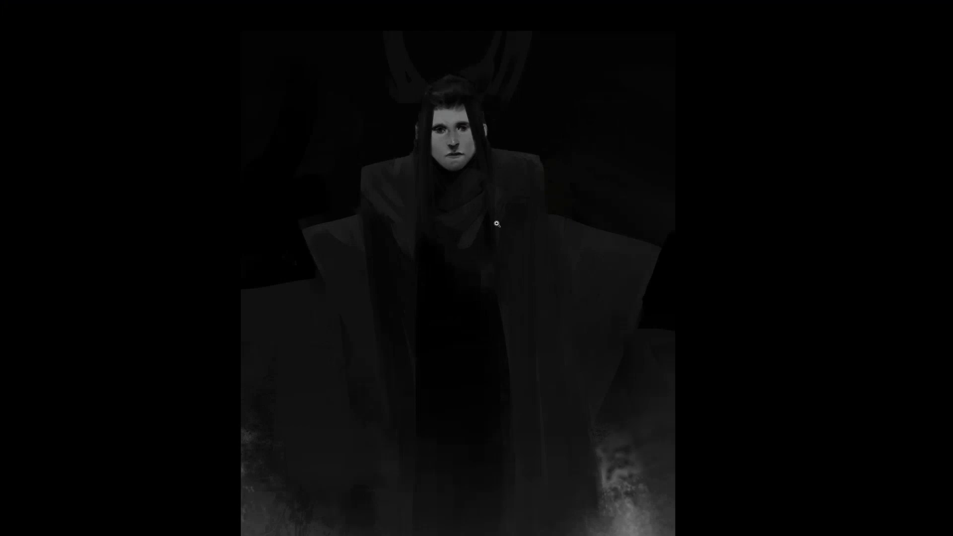
left_click(507, 204)
key("f")
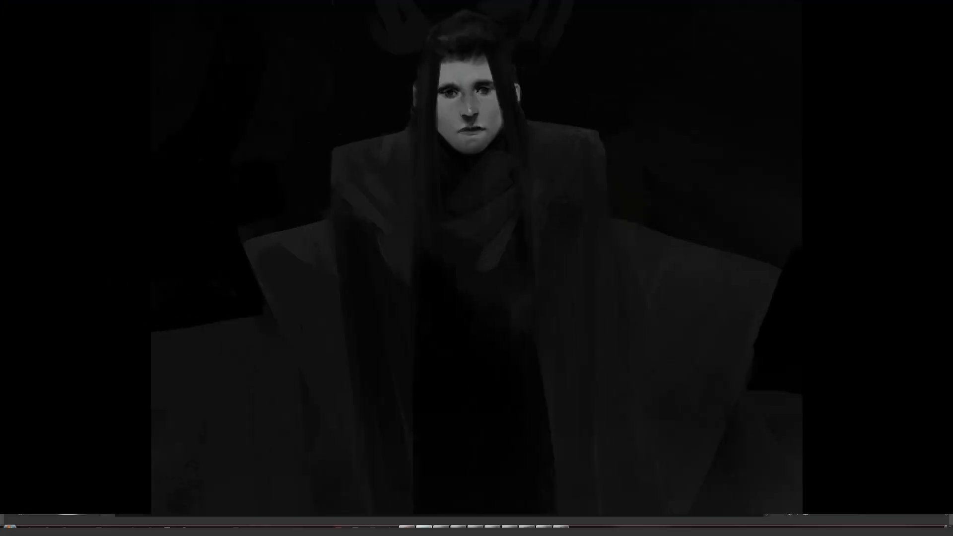
- Choose the hard square brush preset and paint a grey patch of neck below the chin using sampled tones
left_click(73, 75)
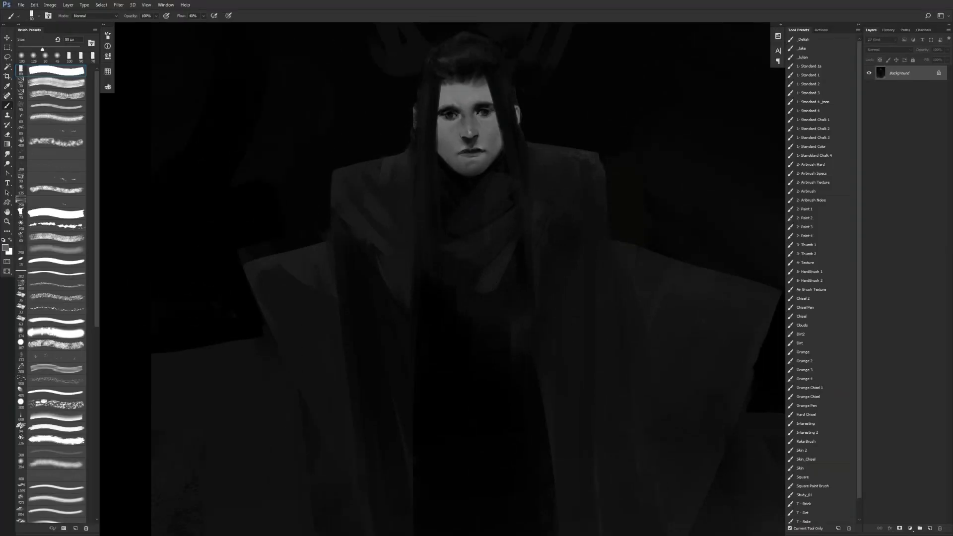
left_click(444, 170, "alt")
mouse_move(444, 167)
left_mouse_down()
mouse_move(468, 186)
mouse_move(445, 180)
mouse_move(454, 187)
mouse_move(473, 179)
left_mouse_up()
left_click(444, 160, "alt")
left_click(441, 187, "alt")
left_click(444, 170, "alt")
left_click(465, 176, "alt")
left_click(447, 172, "alt")
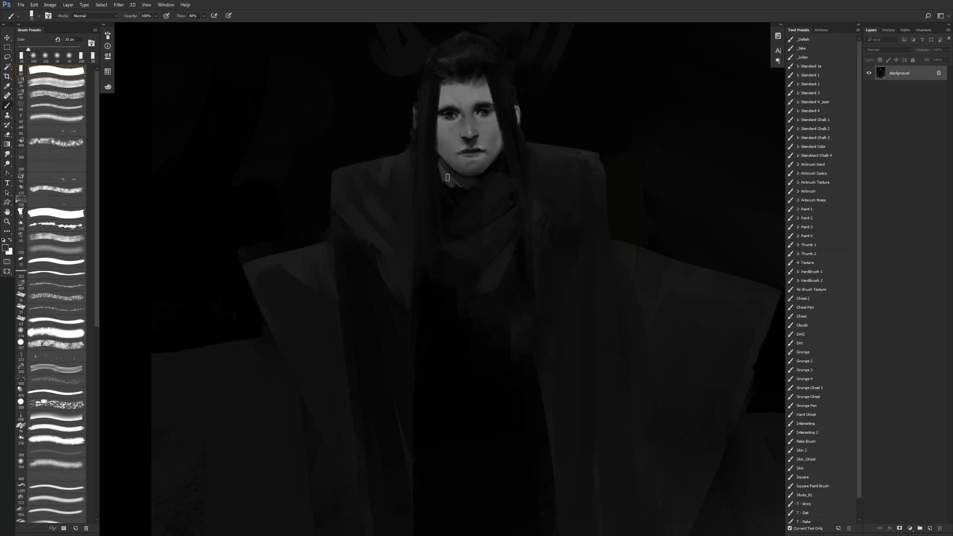
- Extend the neck downward and define a V-shaped edge where it meets the scarf
left_click(445, 187, "alt")
left_click(448, 177, "alt")
left_click_drag(444, 180, 448, 189)
left_click(445, 191, "alt")
mouse_move(439, 132)
left_mouse_down()
mouse_move(440, 180)
mouse_move(462, 196)
left_mouse_up()
left_click(449, 182, "alt")
left_click(467, 203, "alt")
- Smudge the lower tip of the neck into the scarf, then return to the brush with a sampled scarf tone
key("r")
left_click_drag(454, 186, 461, 193)
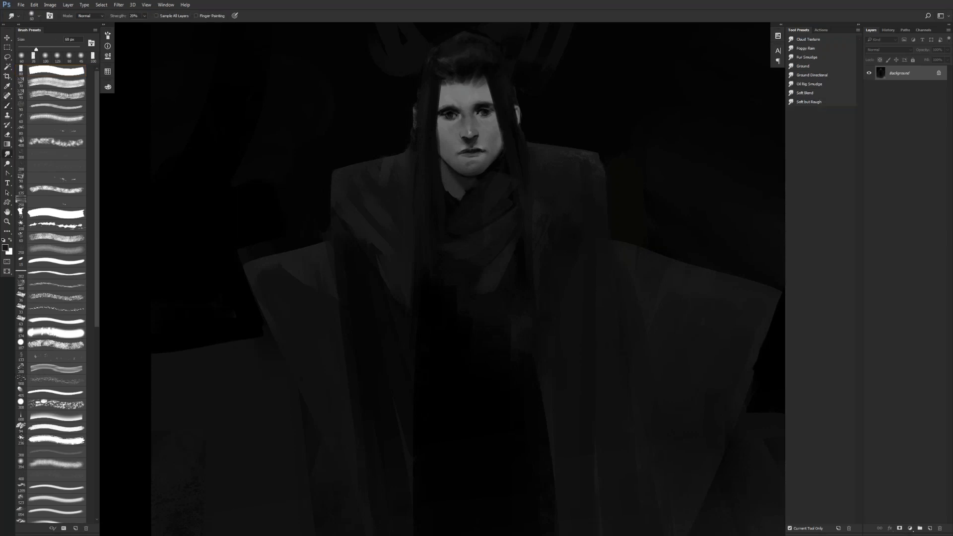
key("b")
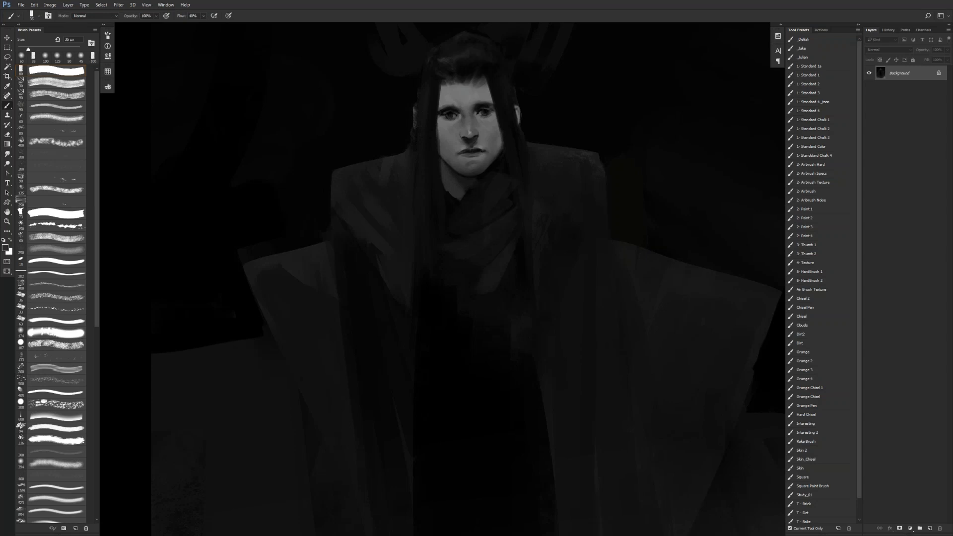
left_click(458, 205, "alt")
- Cut away the collar's square top corners with near-black so both shoulders slope down from the neck
key("z")
left_click_drag(482, 222, 476, 299)
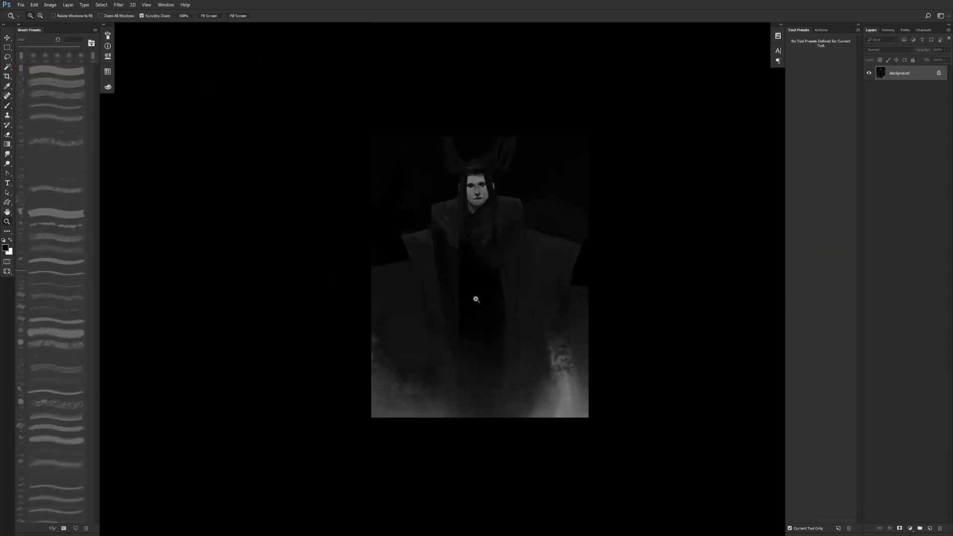
left_click(485, 223)
left_click(487, 224)
key("b")
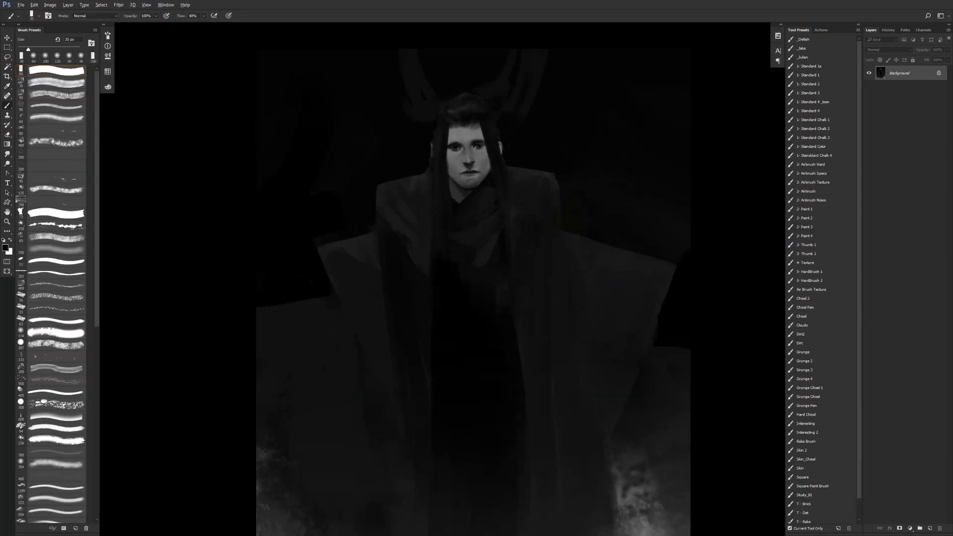
key("]")
mouse_move(402, 181)
left_mouse_down()
mouse_move(382, 187)
mouse_move(374, 202)
mouse_move(380, 185)
left_mouse_up()
key("]")
mouse_move(506, 168)
left_mouse_down()
mouse_move(558, 195)
mouse_move(521, 170)
mouse_move(564, 185)
left_mouse_up()
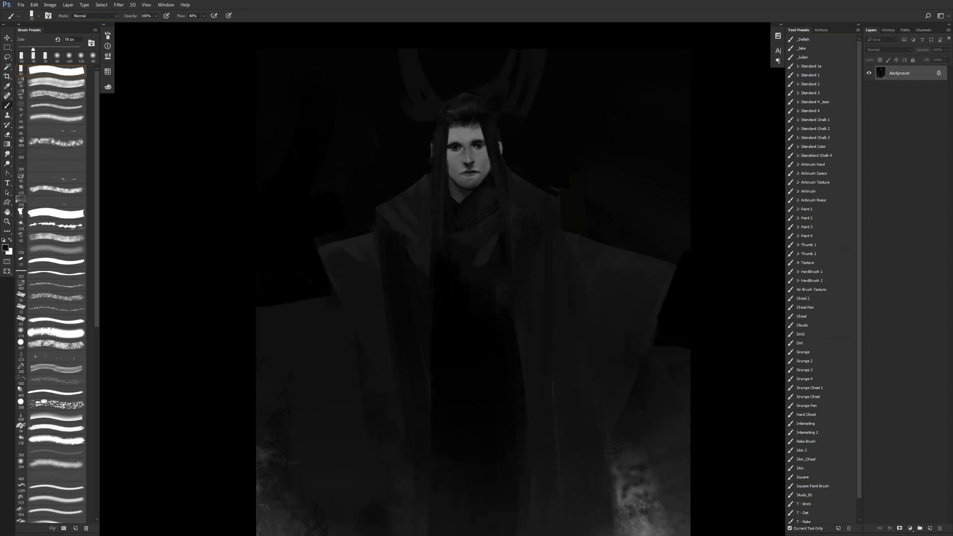
- Try a broad diagonal dark grey background stroke beside the left horn with a 300 px brush
key("z")
left_click(504, 315, "alt")
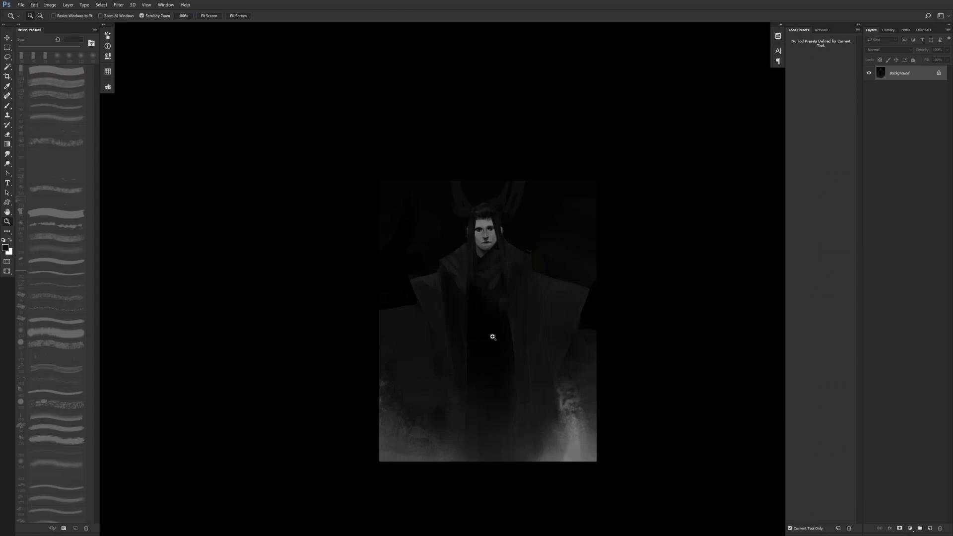
left_click(514, 339)
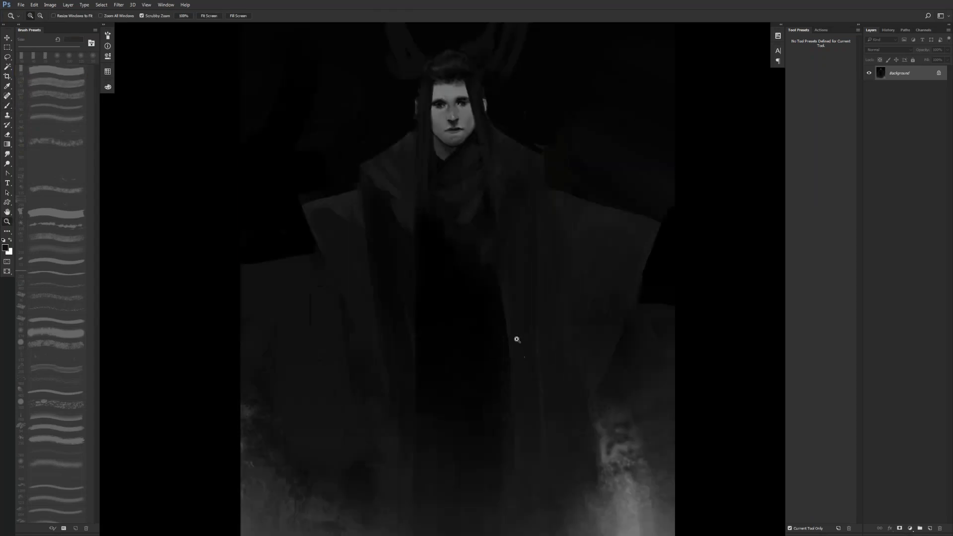
key("b")
left_click(472, 115, "alt")
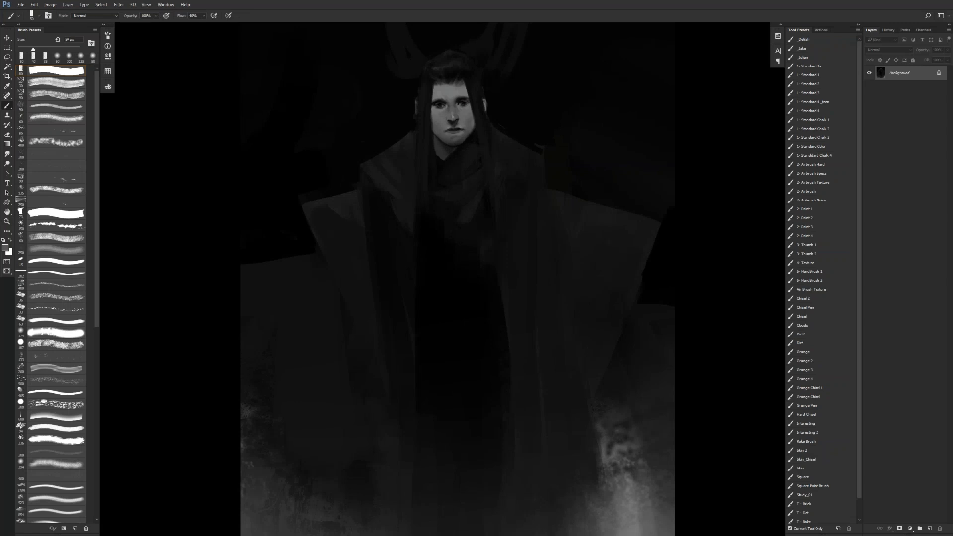
left_click_drag(428, 198, 473, 295)
left_click(437, 245, "alt")
key("bracketright")
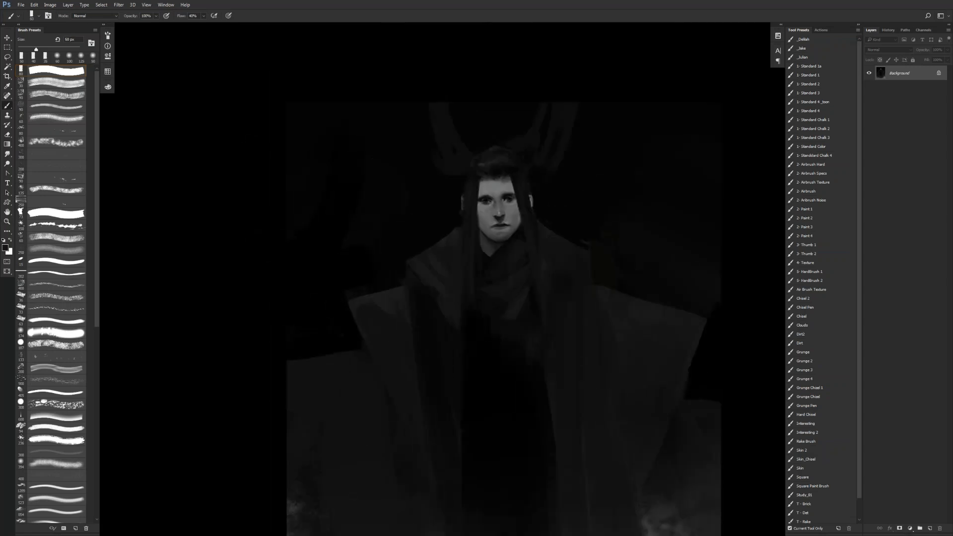
key("bracketright")
key("bracketright")
key("bracketright")
key("bracketright")
key("bracketright")
key("bracketright")
key("bracketright")
key("bracketright")
key("bracketright")
key("bracketright")
mouse_move(315, 97)
left_mouse_down()
mouse_move(381, 164)
mouse_move(392, 104)
mouse_move(422, 168)
left_mouse_up()
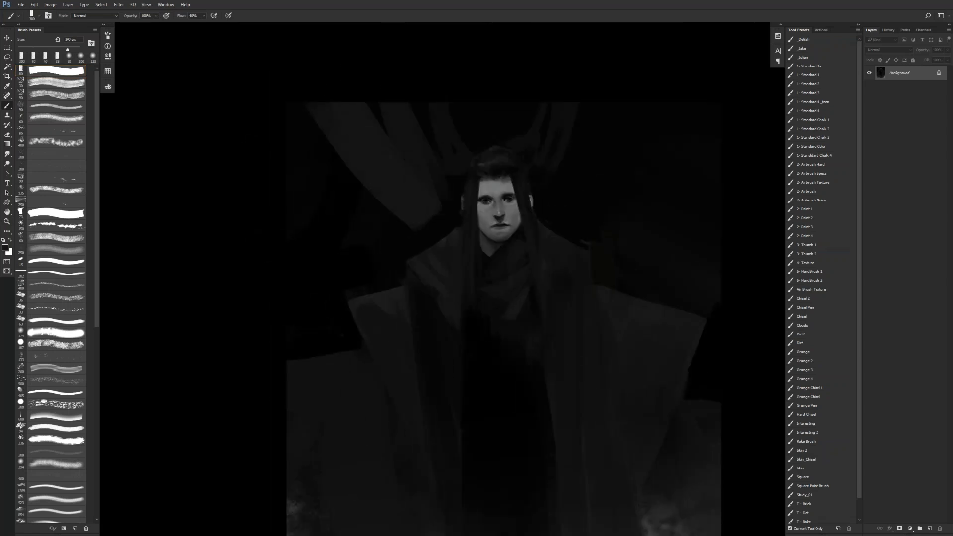
key("ctrl+z")
- Try to fill the background left of the head with several broad diagonal grey beams
left_click_drag(348, 104, 410, 208)
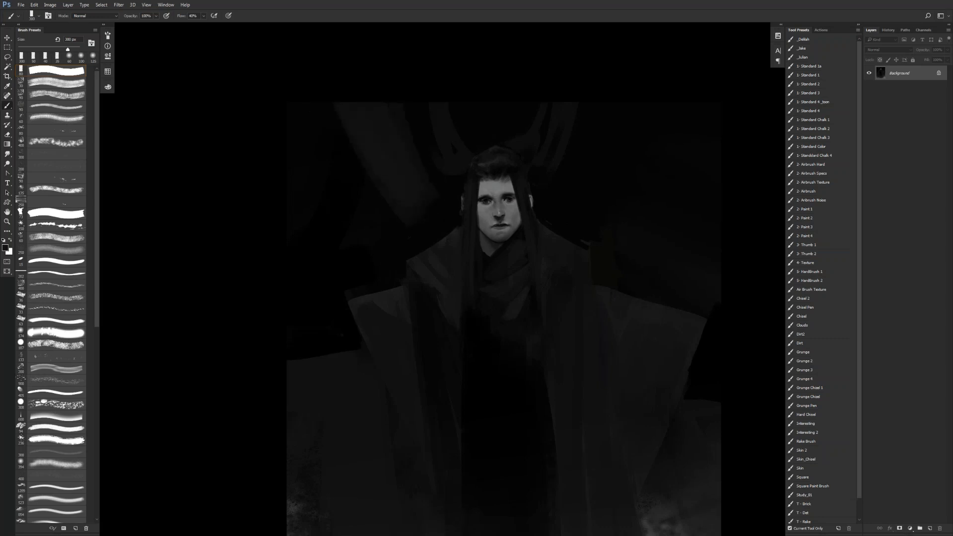
left_click_drag(331, 94, 365, 166)
left_click_drag(410, 104, 443, 191)
left_click_drag(297, 107, 309, 133)
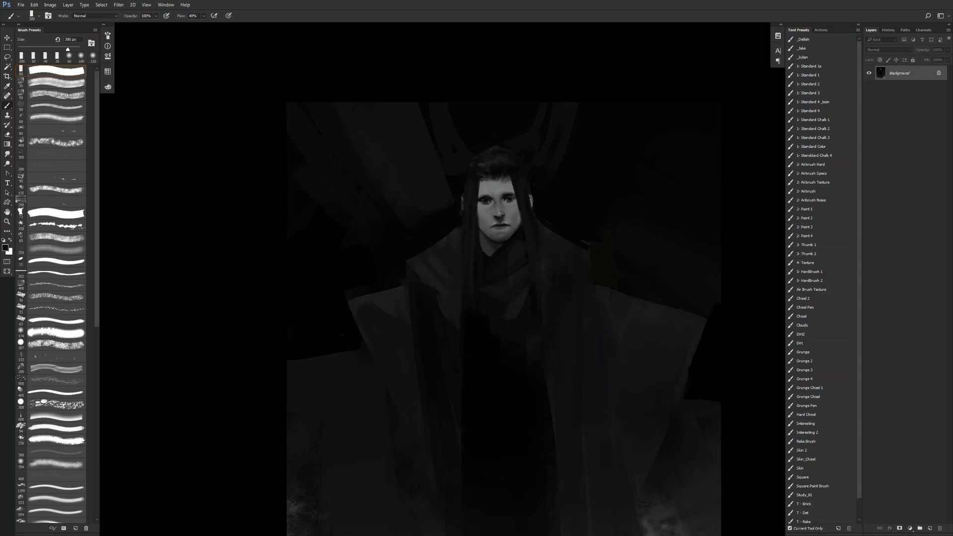
mouse_move(572, 156)
left_mouse_down()
mouse_move(615, 92)
mouse_move(593, 188)
left_mouse_up()
left_click_drag(356, 238, 304, 190)
key("z")
left_click(568, 306, "alt")
left_click(567, 299)
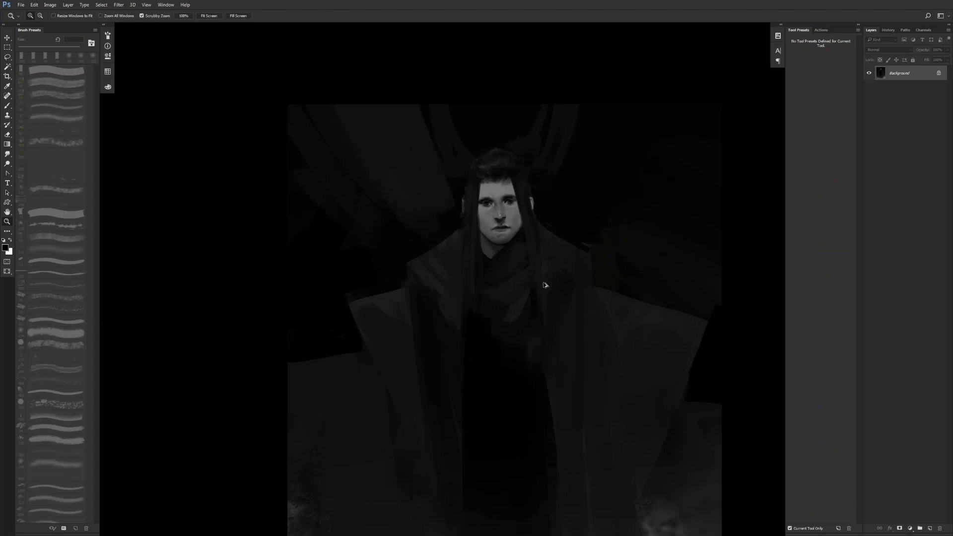
- Undo the diagonal beam strokes in the background
key("ctrl+alt+z")
key("ctrl+alt+z")
key("ctrl+alt+z")
key("ctrl+alt+z")
key("ctrl+alt+z")
key("ctrl+alt+z")
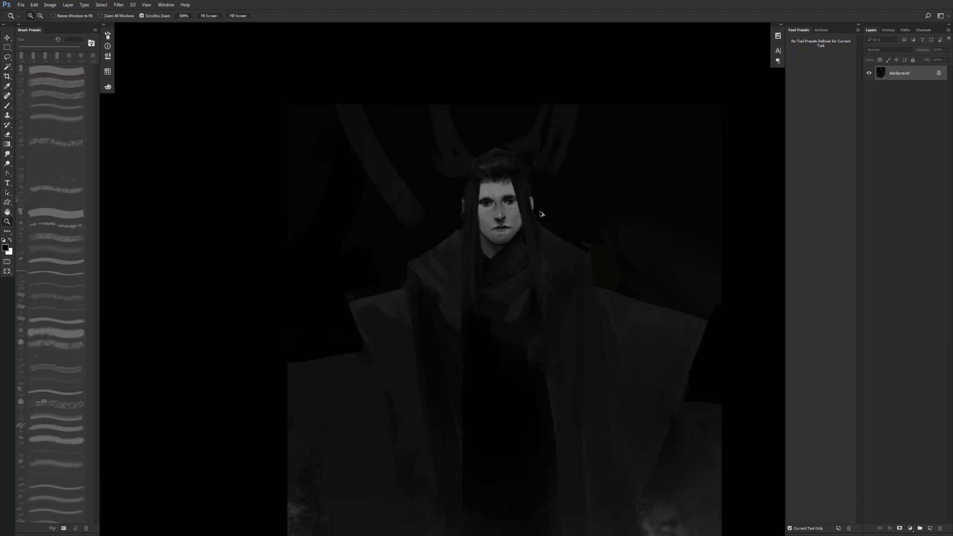
- Reduce the brush to 70 px and clean up the stray mark along the right shoulder's sloping edge
key("b")
key("bracketleft")
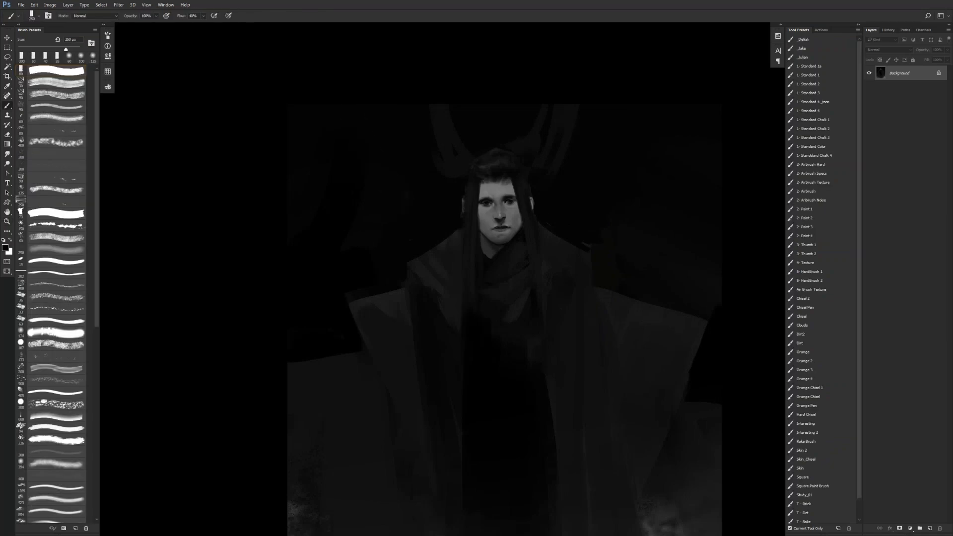
key("bracketleft")
key("bracketleft")
key("bracketleft")
key("bracketleft")
key("bracketleft")
key("bracketleft")
key("bracketleft")
key("bracketleft")
left_click_drag(597, 241, 534, 192)
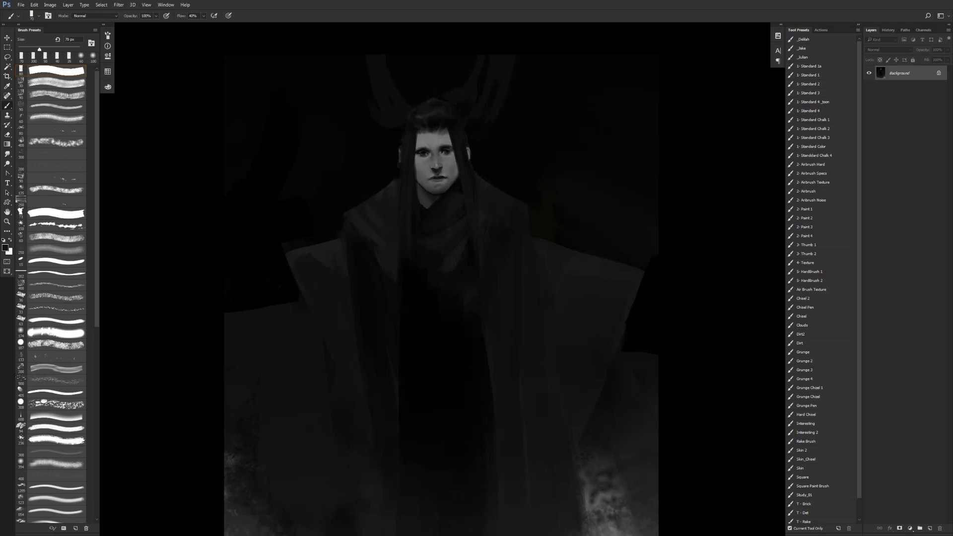
- Paint over the dark vertical folds on the robe's left side with flat dark grey using a large brush
key("bracketright")
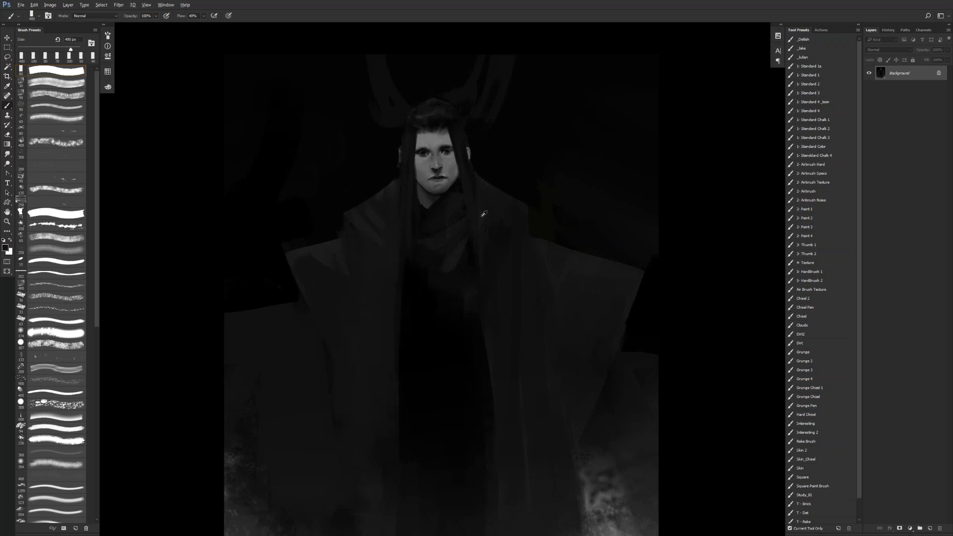
left_click_drag(519, 413, 496, 261)
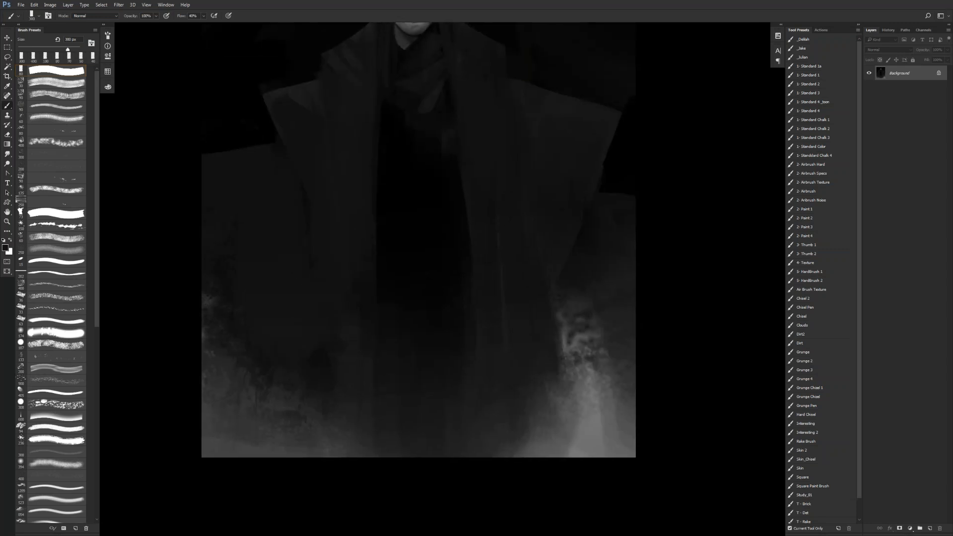
left_click_drag(348, 209, 355, 317)
- Lighten the torso below the scarf with dark grey and paint wide cloth bands across the waist
left_click_drag(500, 352, 606, 354)
mouse_move(508, 258)
left_mouse_down()
mouse_move(535, 323)
mouse_move(555, 301)
left_mouse_up()
left_click_drag(546, 261, 507, 219)
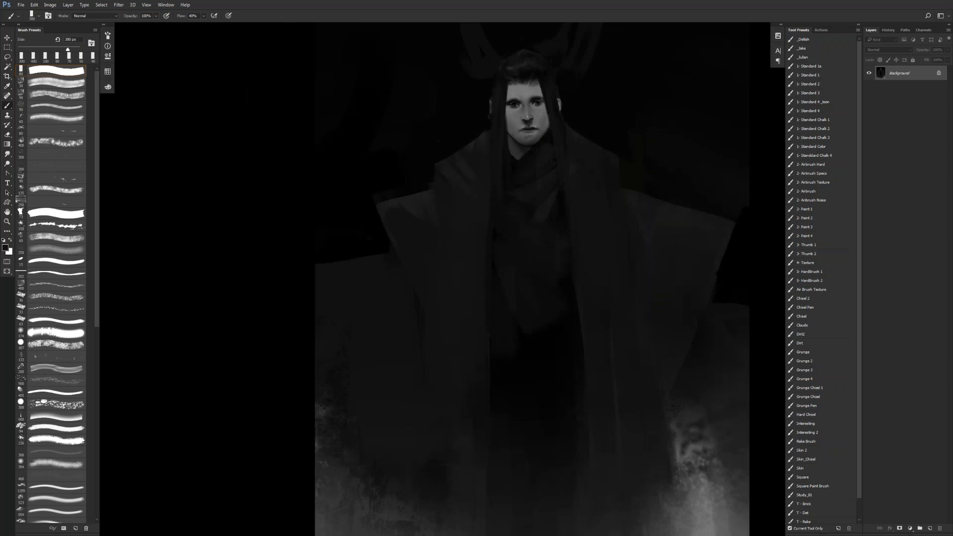
left_click_drag(519, 360, 563, 328)
mouse_move(504, 366)
left_mouse_down()
mouse_move(566, 367)
mouse_move(567, 351)
left_mouse_up()
mouse_move(501, 377)
left_mouse_down()
mouse_move(540, 375)
mouse_move(573, 409)
mouse_move(551, 403)
left_mouse_up()
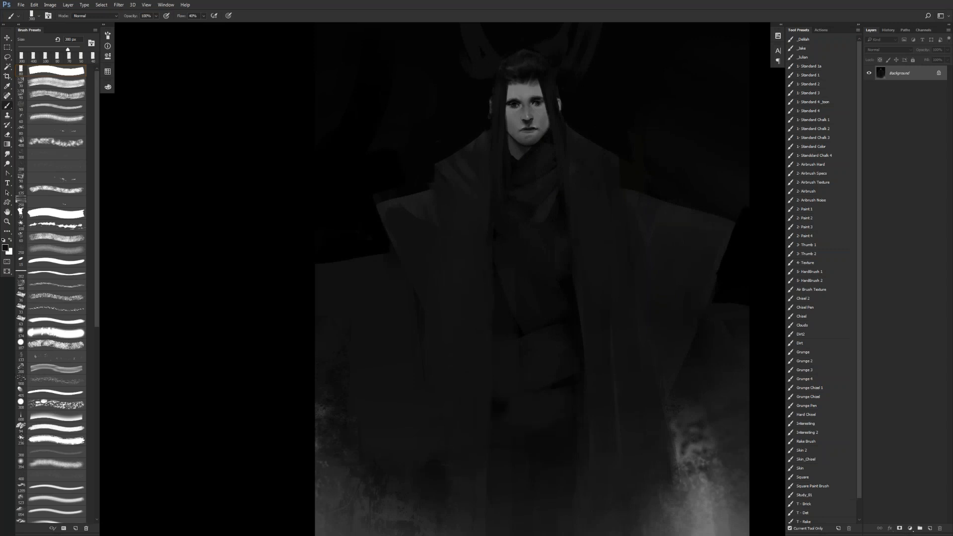
key("ctrl+minus")
key("z")
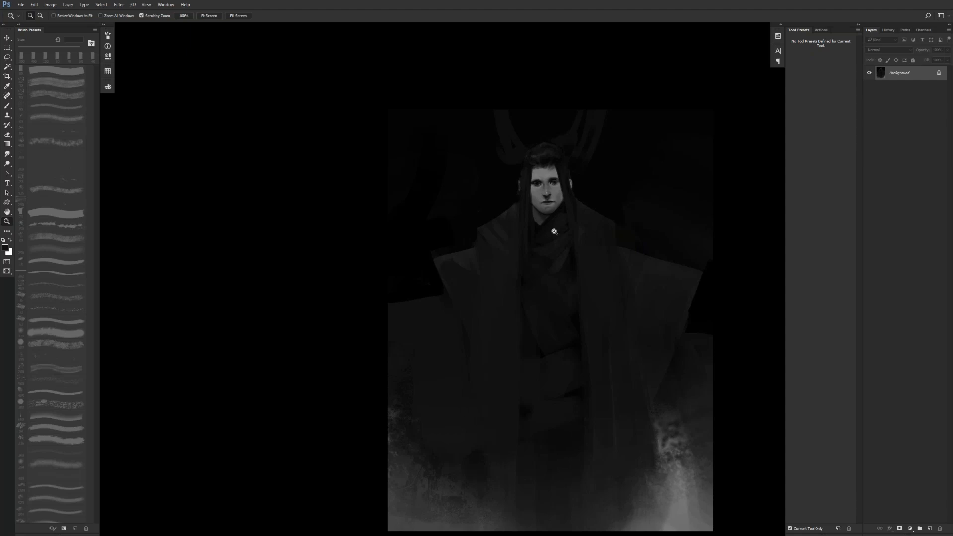
left_click(518, 277)
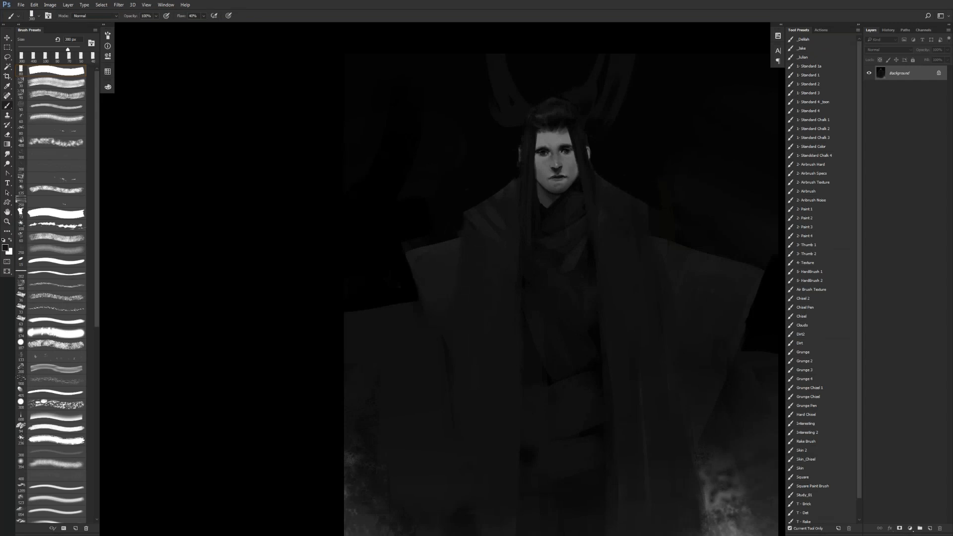
- Paint dark grey strokes over both ears so the sides of the head merge into the dark hair
left_click_drag(586, 383, 545, 327)
key("bracketright")
key("d")
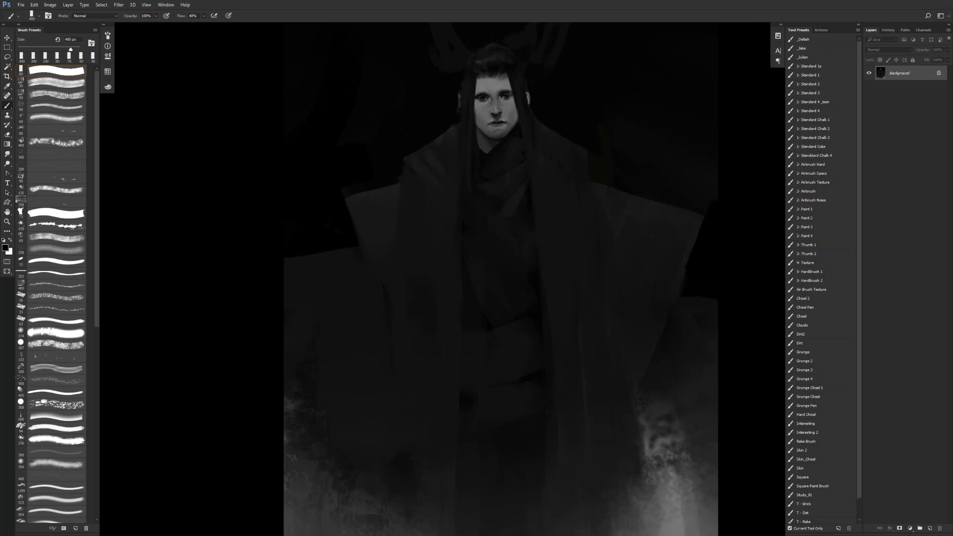
key("bracketleft")
left_click(506, 102, "ctrl")
left_click(506, 103, "ctrl")
left_click_drag(506, 103, 533, 179)
left_click_drag(433, 158, 422, 193)
key("ctrl+z")
left_click_drag(442, 136, 439, 206)
left_click_drag(576, 156, 575, 181)
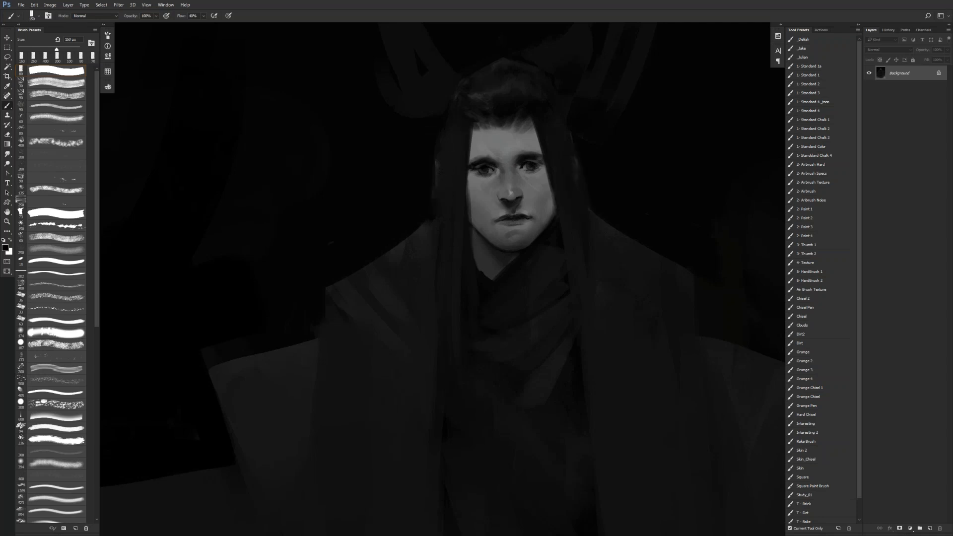
- Paint long near-black hair strands down both sides of the face onto the chest, refining them with a 40 px brush
left_click_drag(454, 203, 446, 347)
left_click_drag(559, 144, 576, 298)
key("bracketleft")
key("bracketleft")
key("bracketleft")
key("bracketleft")
key("bracketleft")
key("bracketleft")
key("bracketleft")
key("bracketleft")
mouse_move(450, 144)
left_mouse_down()
mouse_move(451, 121)
mouse_move(463, 154)
mouse_move(443, 188)
mouse_move(437, 178)
left_mouse_up()
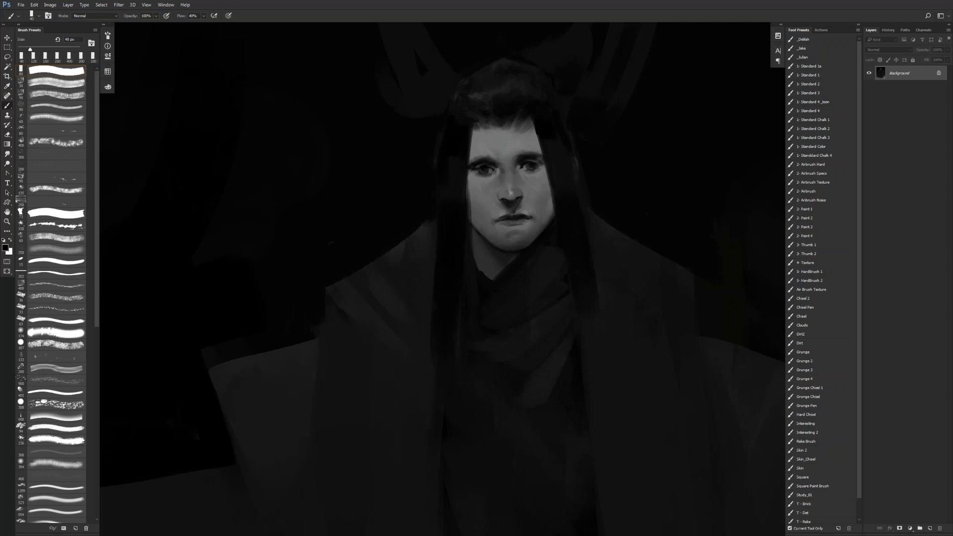
- With a small brush and a grey sampled from the hair, paint a thin veil edge sloping from the hair to the left shoulder
key("ctrl+space")
left_click_drag(489, 262, 430, 261)
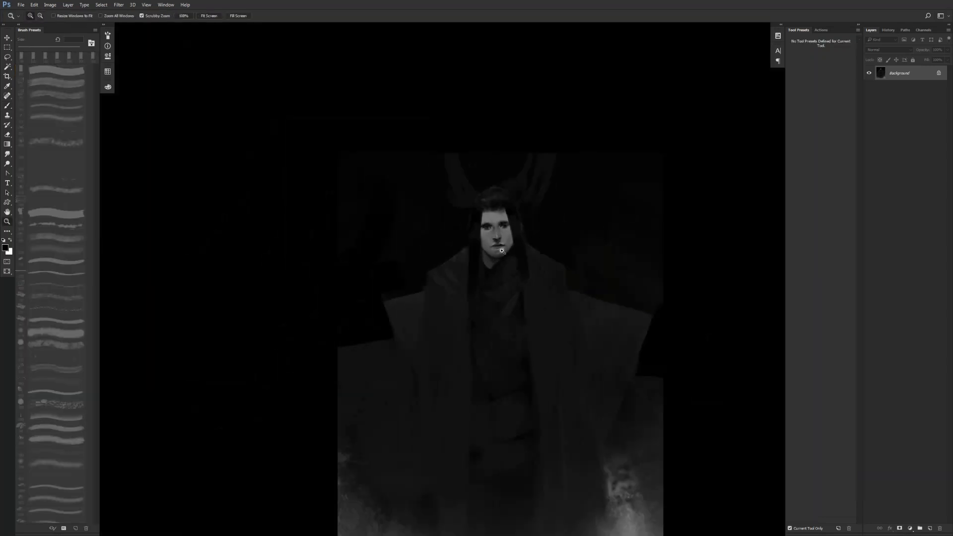
left_click_drag(504, 245, 508, 217)
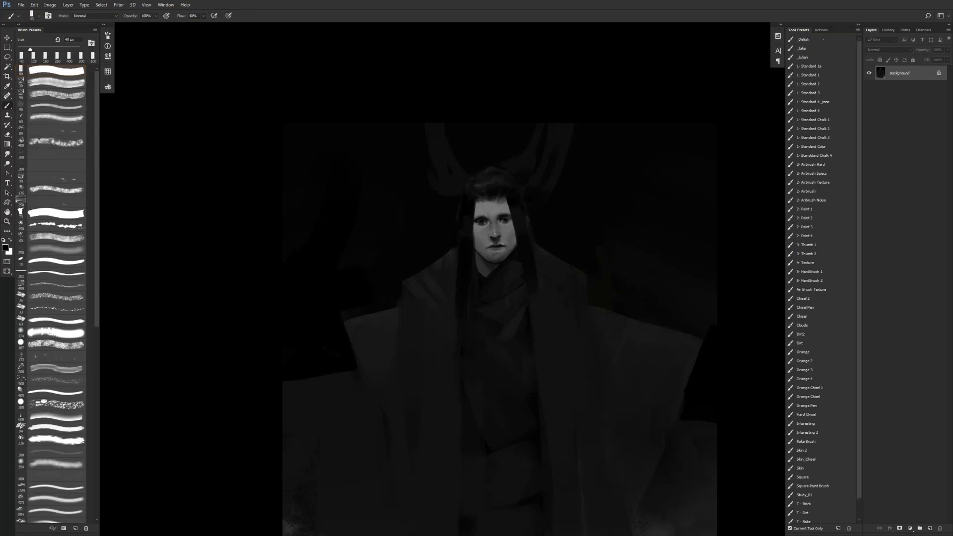
key("ctrl+space")
left_click_drag(510, 215, 526, 215)
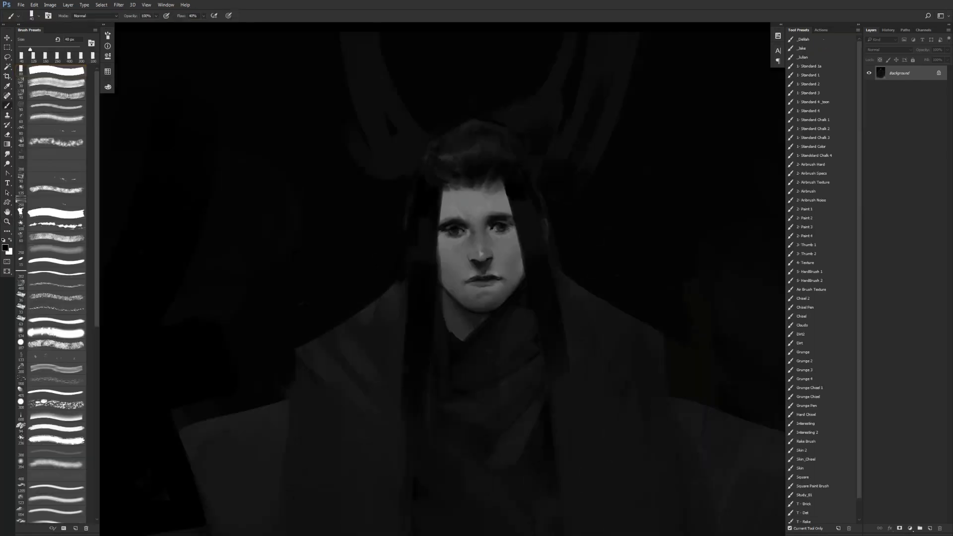
left_click(474, 149, "alt")
key("space")
left_click_drag(475, 148, 487, 84)
key("bracketleft")
key("bracketleft")
key("bracketleft")
key("bracketleft")
key("bracketleft")
key("bracketleft")
key("bracketleft")
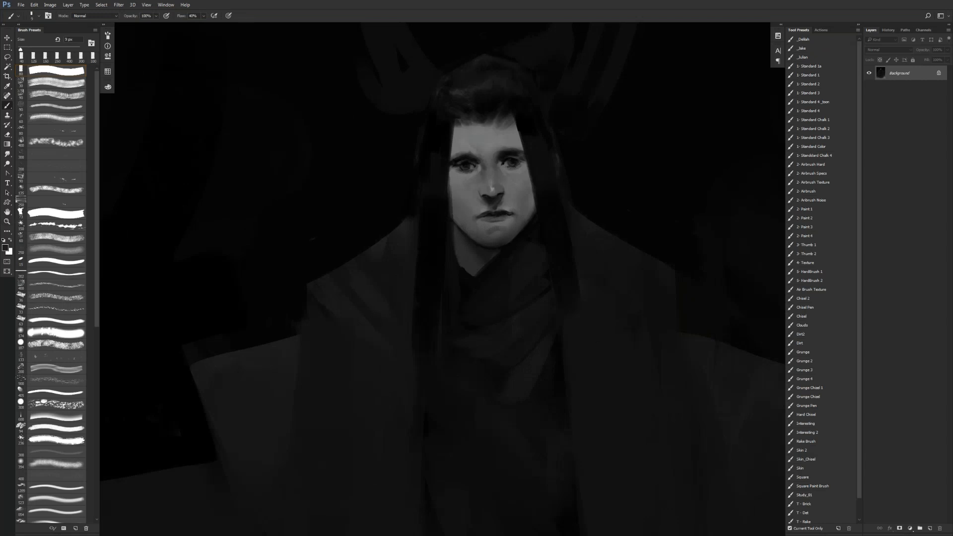
left_click_drag(393, 230, 403, 201)
key("bracketright")
key("bracketright")
left_click_drag(417, 162, 400, 217)
left_click_drag(424, 136, 402, 221)
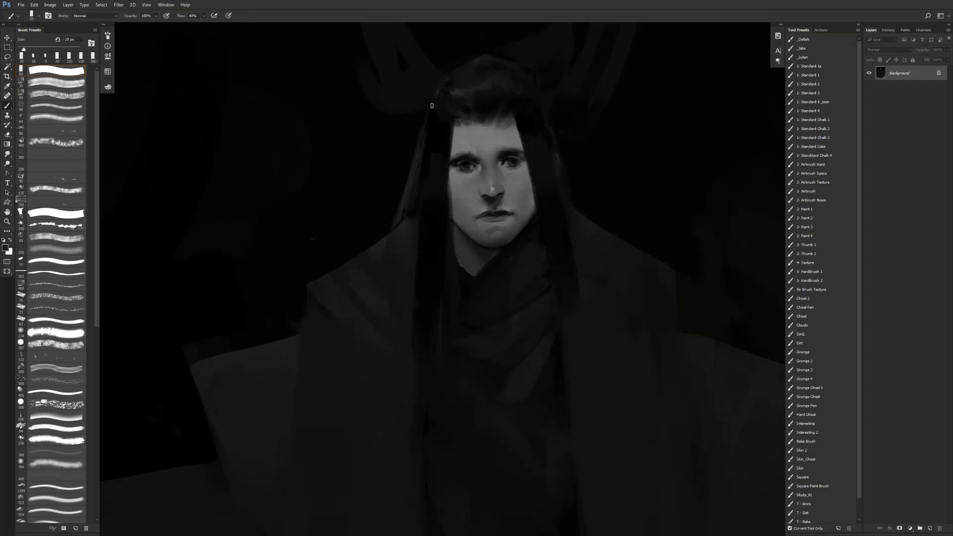
- Paint a matching thin veil edge from the hair down to the right shoulder
left_click_drag(572, 203, 570, 199)
key("z")
left_click(571, 199, "alt")
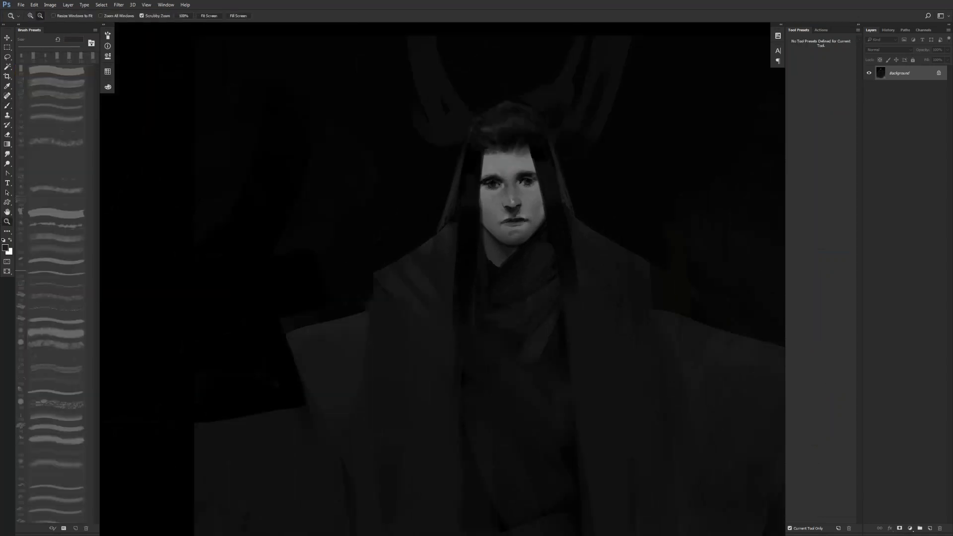
left_click(574, 246, "alt")
left_click(573, 248, "alt")
left_click(573, 248, "alt")
left_click(571, 245)
left_click(571, 243)
left_click(571, 239)
key("b")
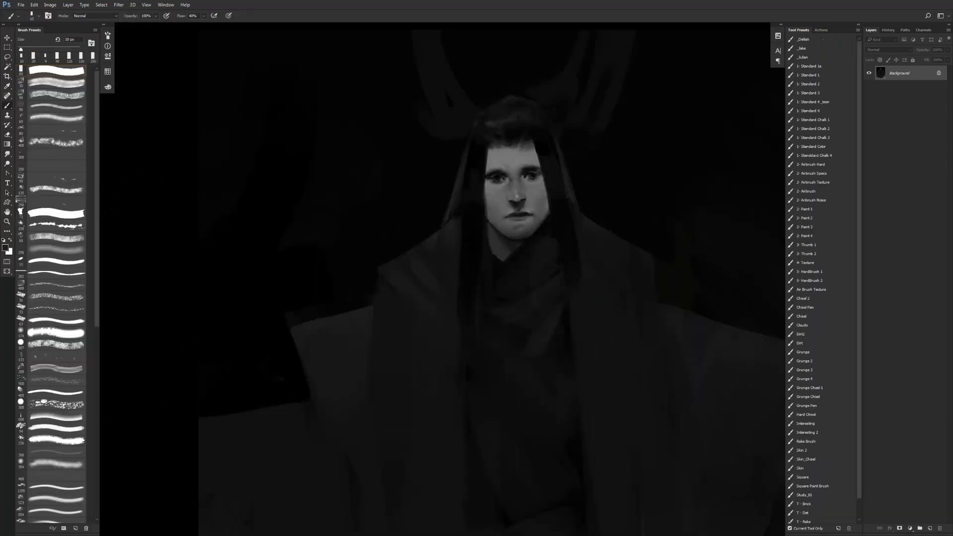
- Smooth the folds and corner of the robe's left shoulder with sampled dark grey and a brush of about 125 px
key("bracketright")
key("bracketright")
key("bracketright")
key("bracketright")
key("bracketright")
left_click(408, 298, "alt")
key("bracketright")
left_click(56, 71)
key("bracketright")
key("bracketright")
key("bracketright")
mouse_move(432, 279)
left_mouse_down()
mouse_move(434, 304)
mouse_move(434, 259)
mouse_move(435, 306)
left_mouse_up()
key("z")
left_click(621, 332, "alt")
left_click(623, 325, "alt")
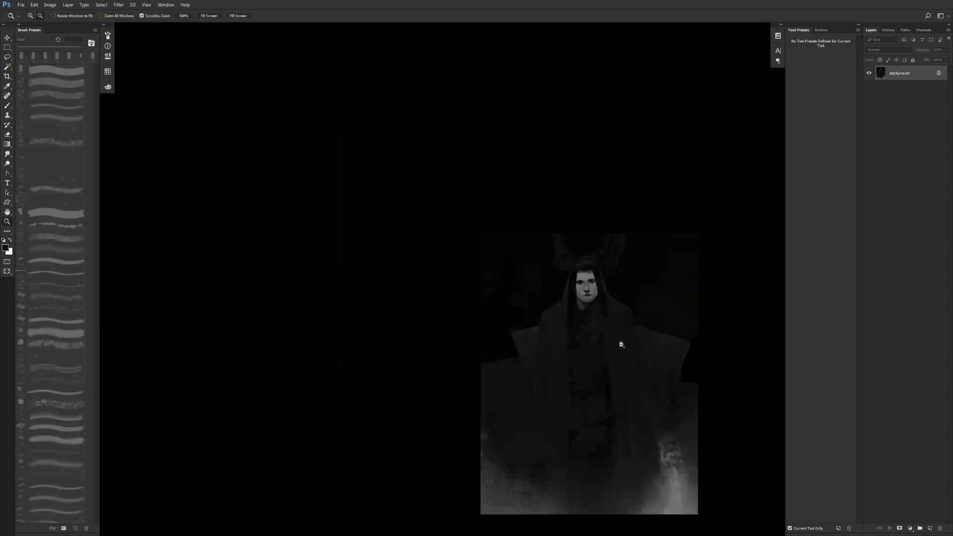
left_click_drag(609, 383, 350, 191)
key("b")
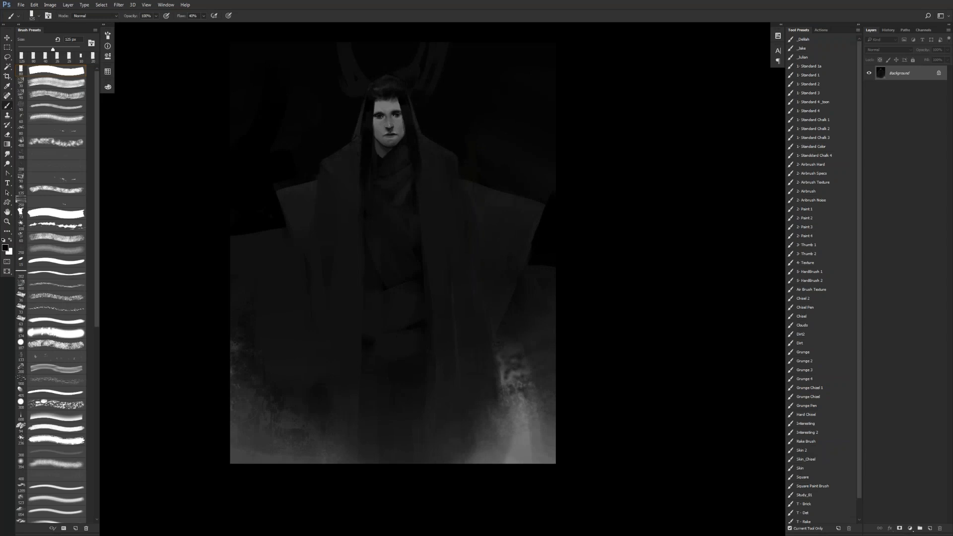
- Lengthen the left hair strands down the chest with a smaller brush and undo the last stroke
key("bracketleft")
key("bracketleft")
key("bracketleft")
key("bracketleft")
key("bracketleft")
key("bracketleft")
key("bracketleft")
key("bracketleft")
key("ctrl+z")
- Try a broad vertical stroke near the robe's hem with an enlarged brush and undo it
key("bracketright")
key("bracketright")
key("bracketright")
key("bracketright")
key("bracketright")
key("bracketright")
key("bracketright")
key("bracketright")
key("bracketright")
key("bracketright")
key("bracketright")
left_click_drag(358, 462, 350, 412)
key("ctrl+alt+z")
key("ctrl+alt+z")
- Flip the canvas horizontally, try a bulkier shoulder shape in sampled dark grey, and flip the canvas back
key("ctrl+shift+h")
left_click(453, 204, "ctrl")
left_click(454, 204, "ctrl")
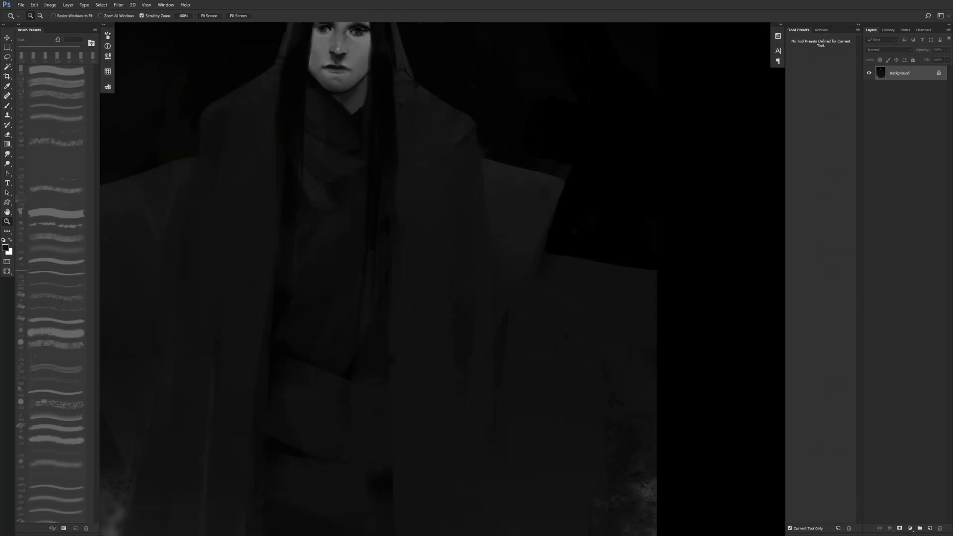
left_click_drag(453, 204, 602, 305)
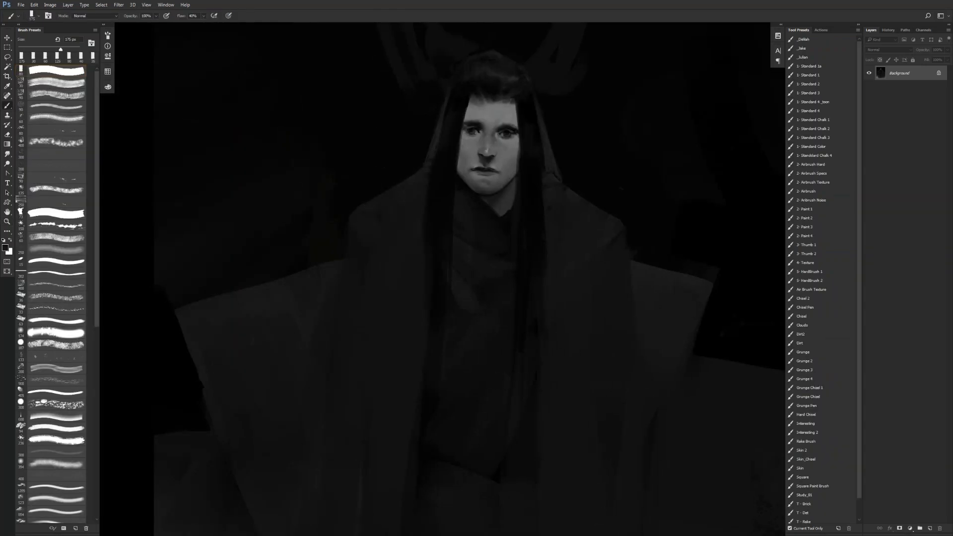
left_click(393, 91, "alt")
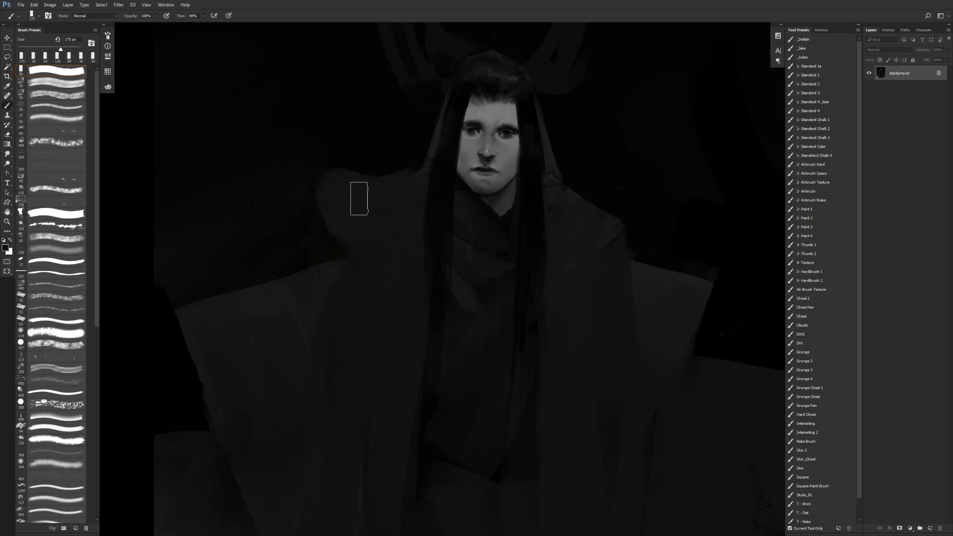
left_click(523, 294, "ctrl+alt")
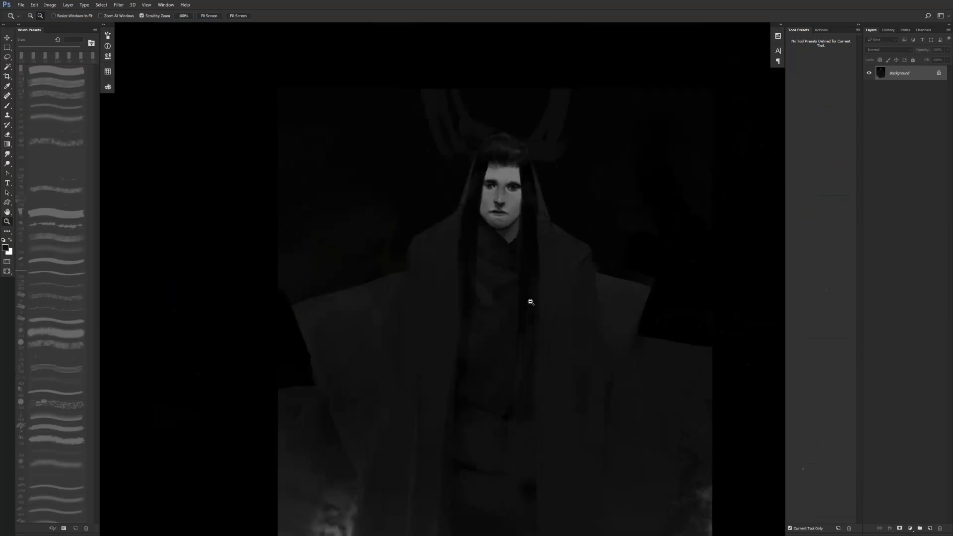
left_click(535, 302, "ctrl+alt")
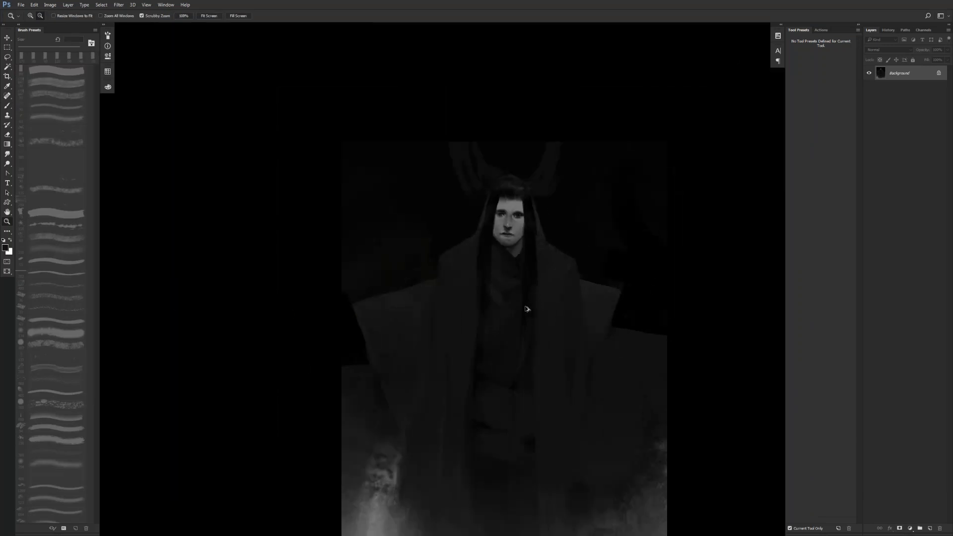
key("ctrl+shift+h")
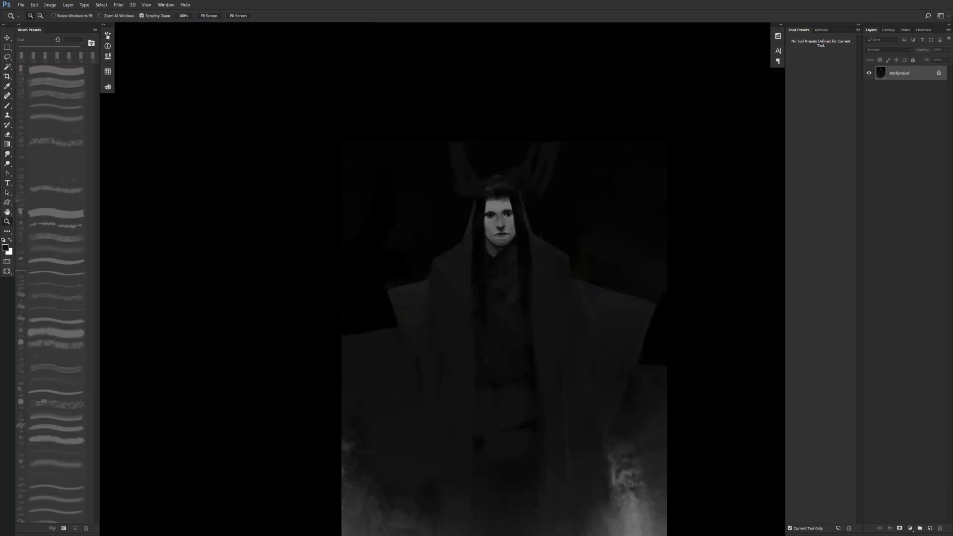
- Soften and darken the hair strands and scarf around the neck with the 2- Airbrush preset at 80 px
left_click(525, 293, "ctrl")
left_click(525, 288, "ctrl")
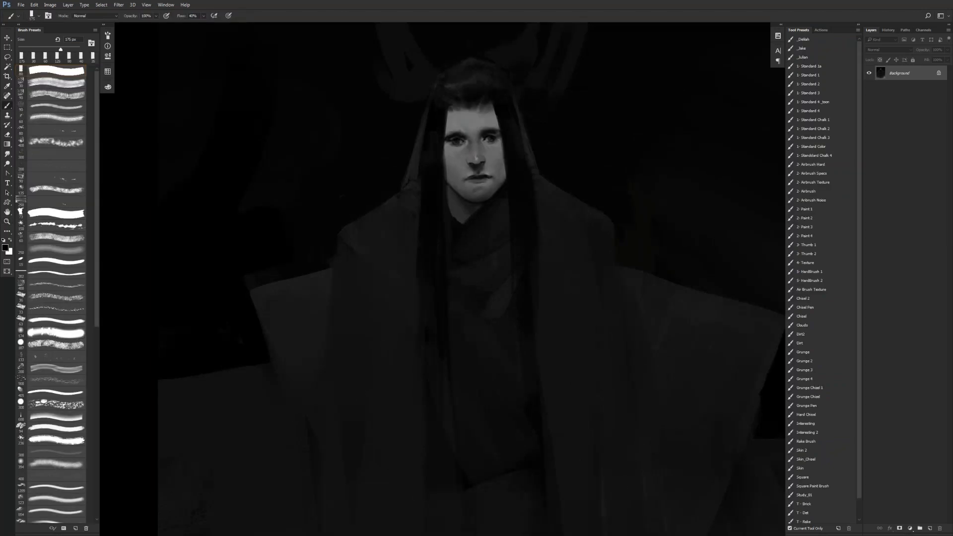
left_click(823, 191)
key("bracketleft")
key("bracketleft")
key("bracketleft")
key("bracketleft")
key("bracketleft")
key("bracketleft")
left_click_drag(528, 283, 538, 301)
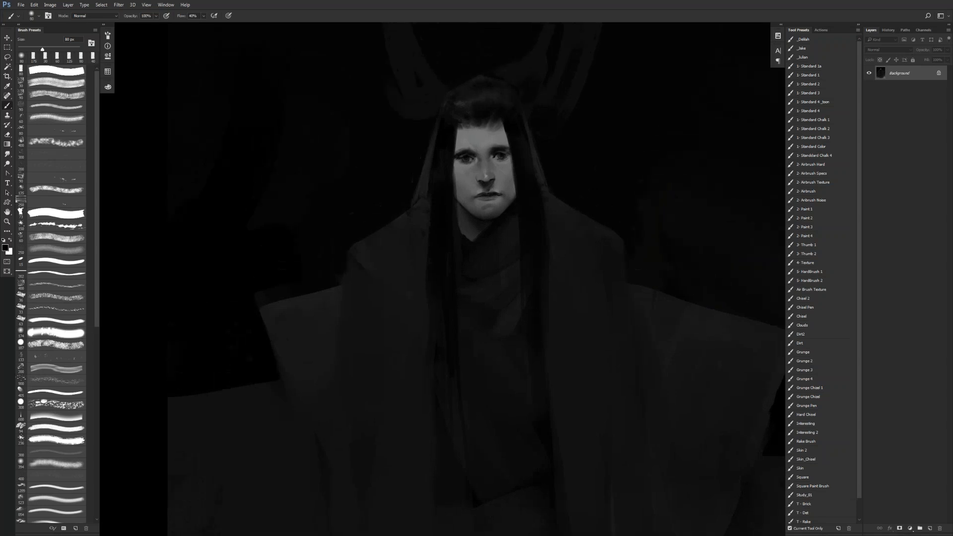
- Select a narrow vertical strip with the Polygonal Lasso from the left hair strand down to the robe's hem
scroll(570, 175, "down", 3)
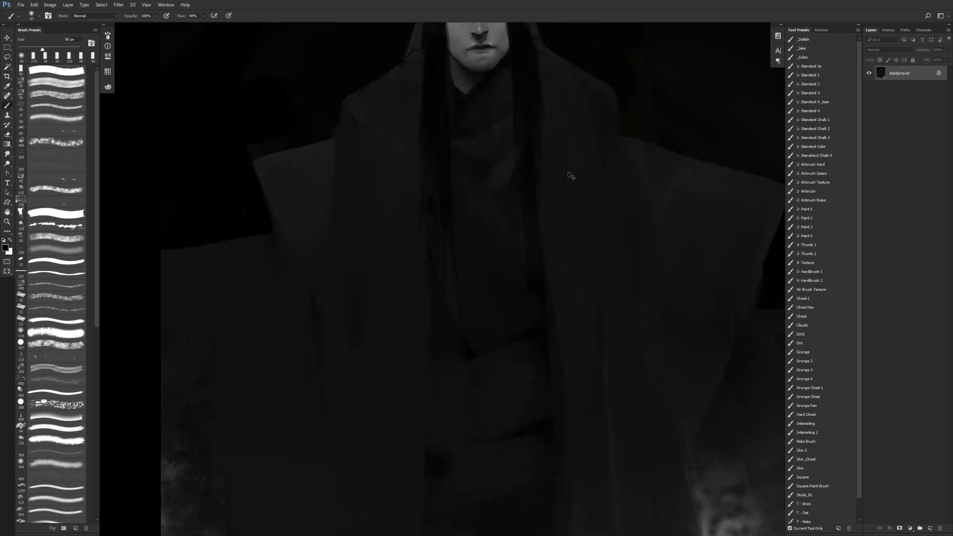
key("l")
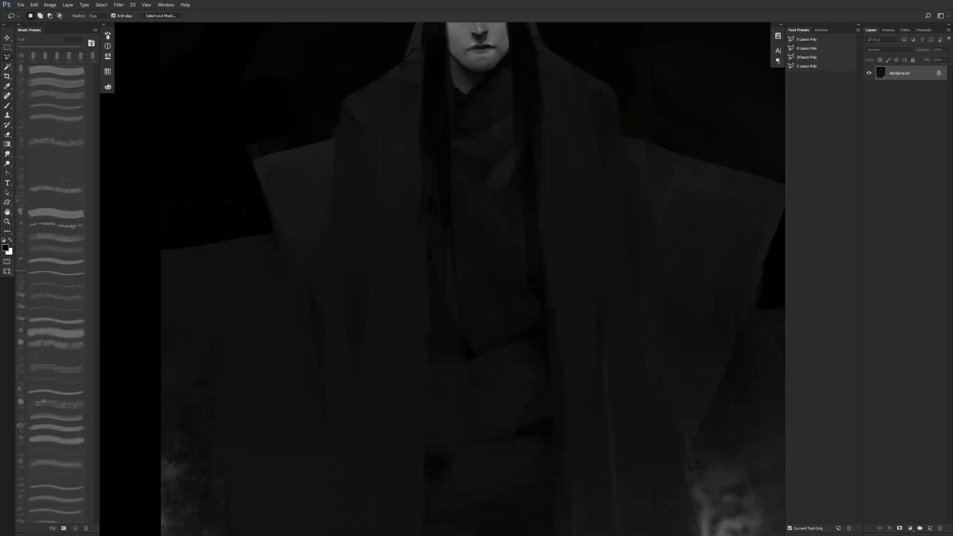
left_click(455, 194, "alt")
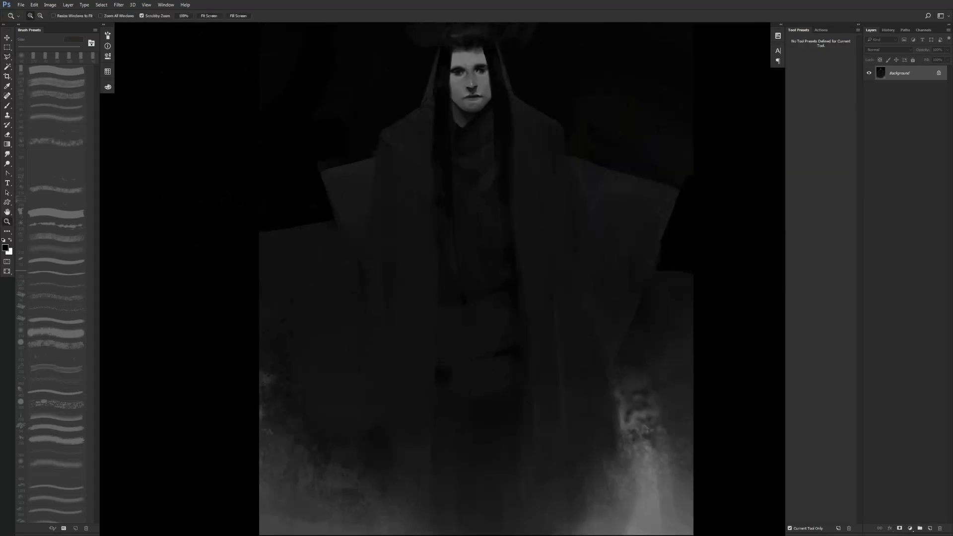
left_click_drag(455, 194, 452, 234)
left_click(434, 114)
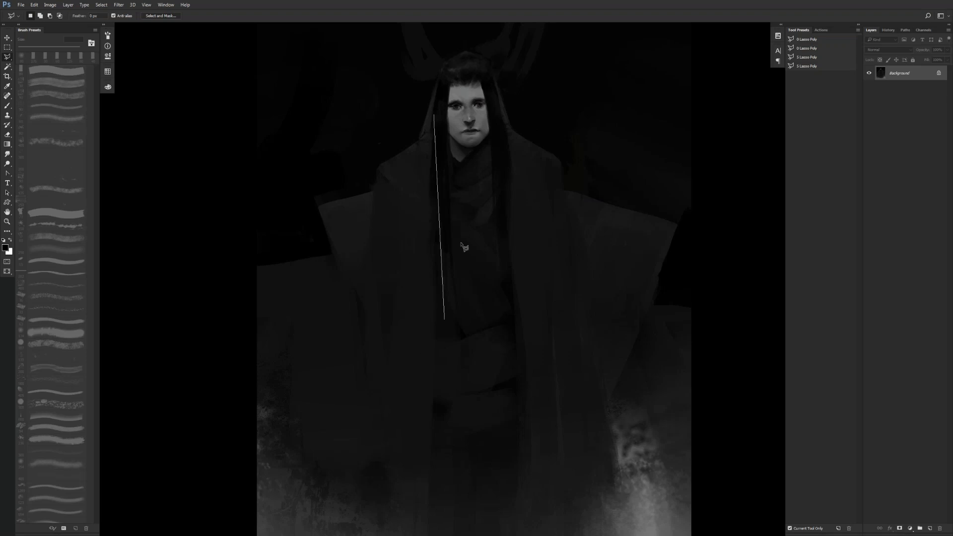
left_click(430, 125)
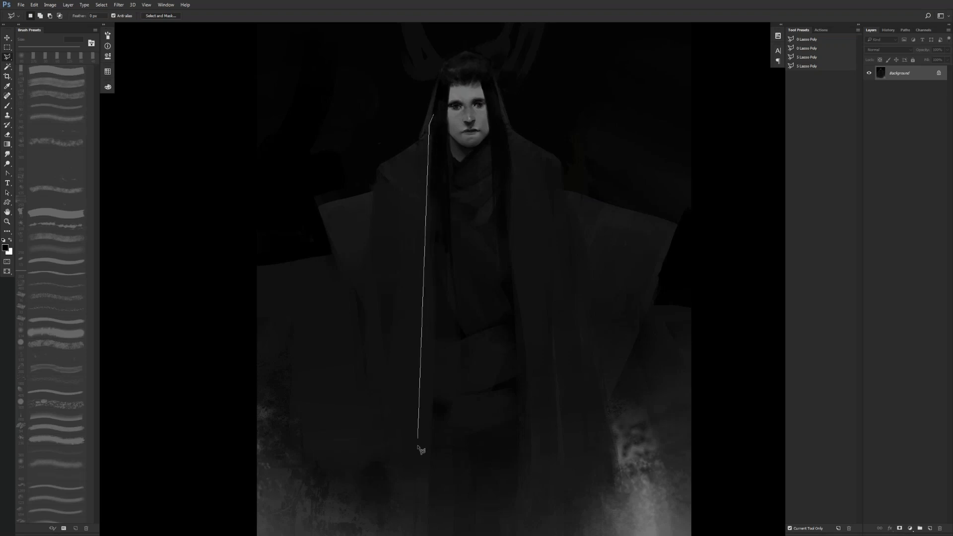
left_click(424, 493)
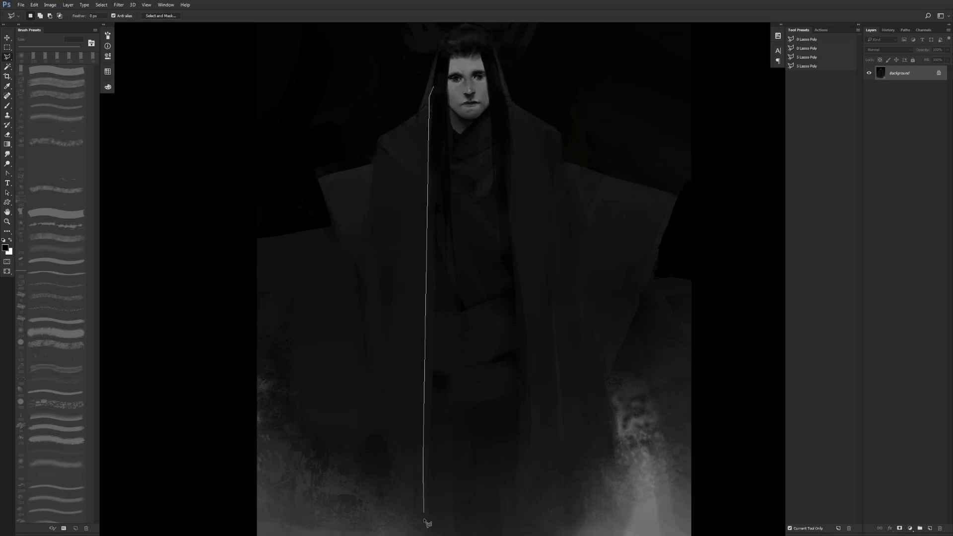
left_click(422, 509)
left_click(466, 469)
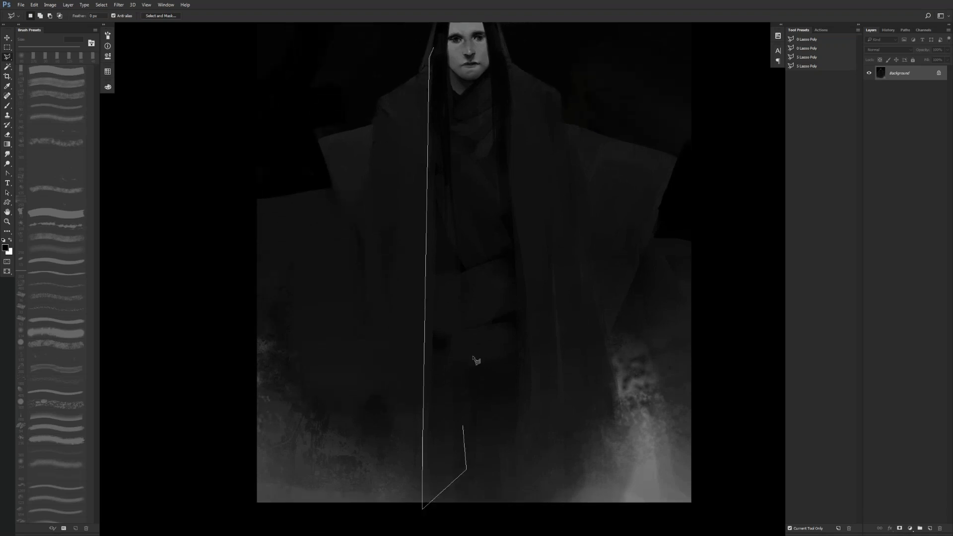
left_click(434, 49)
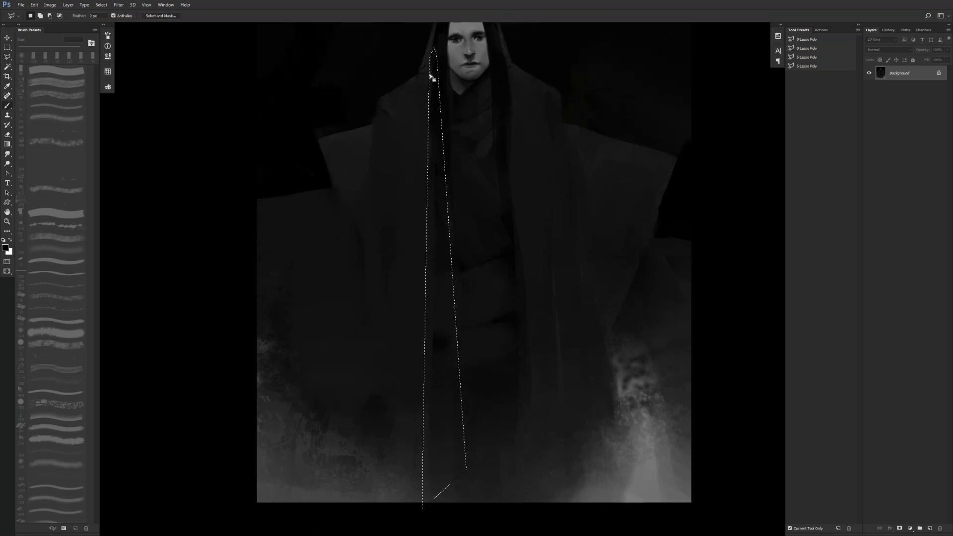
- Darken the selected strip beside the torso with the airbrush at 700 px and deselect it
key("b")
key("bracketright")
key("bracketright")
key("bracketright")
key("bracketright")
key("bracketright")
key("bracketright")
key("bracketright")
key("bracketright")
key("bracketright")
key("bracketright")
key("bracketright")
key("bracketright")
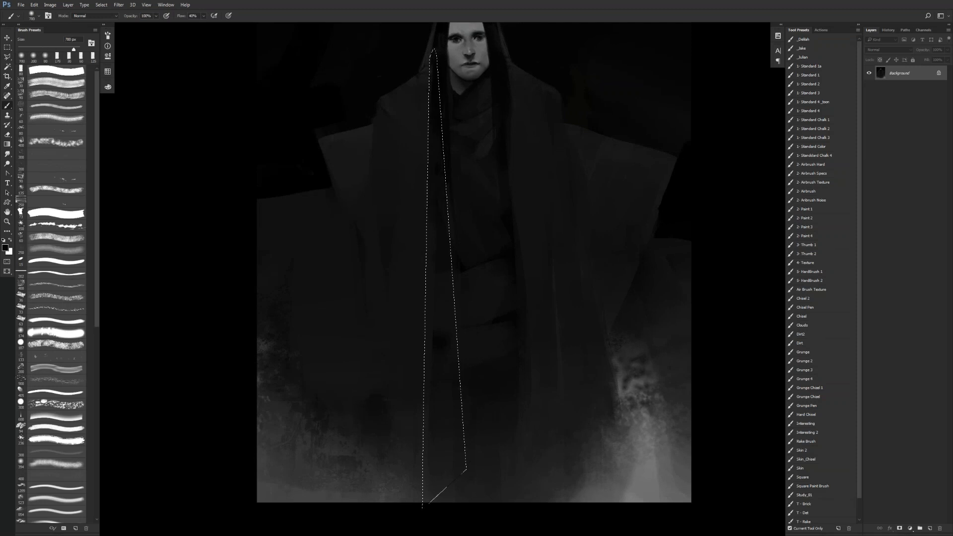
key("ctrl+d")
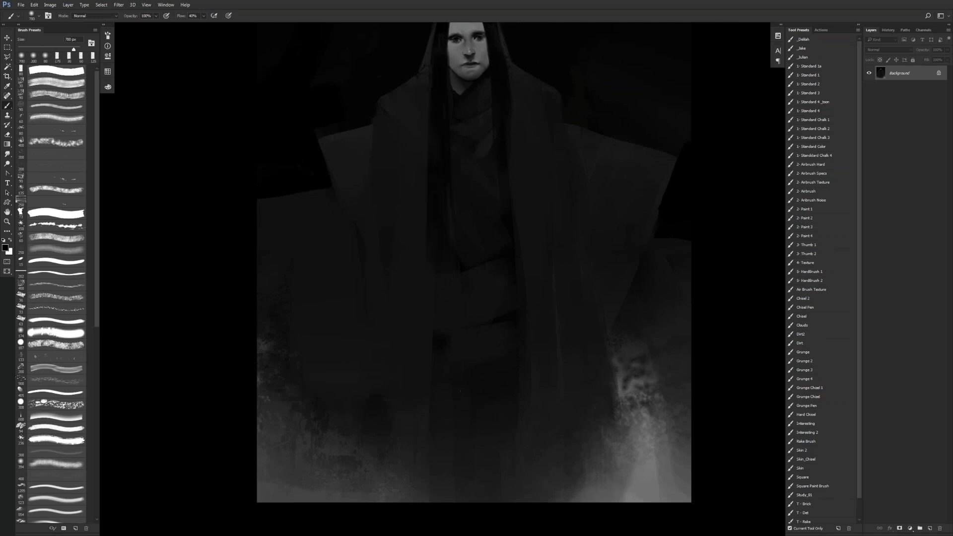
- Paint dark curved drapery folds across the chest and scarf using the 1- Standard 2 preset at 70 px
left_click_drag(516, 153, 504, 208)
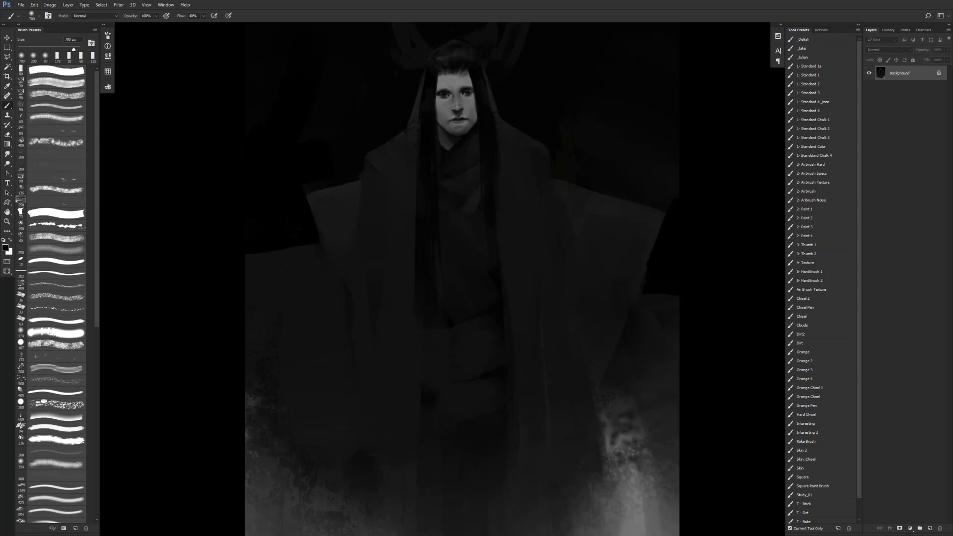
left_click_drag(494, 272, 491, 312)
left_click(827, 76)
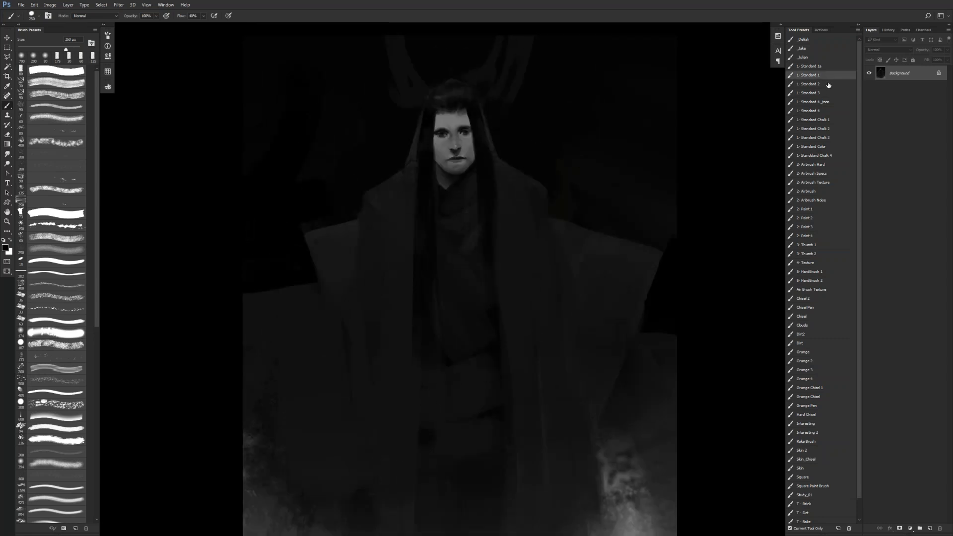
left_click(826, 85)
mouse_move(477, 231)
left_mouse_down()
mouse_move(441, 269)
mouse_move(433, 236)
mouse_move(465, 261)
mouse_move(423, 244)
left_mouse_up()
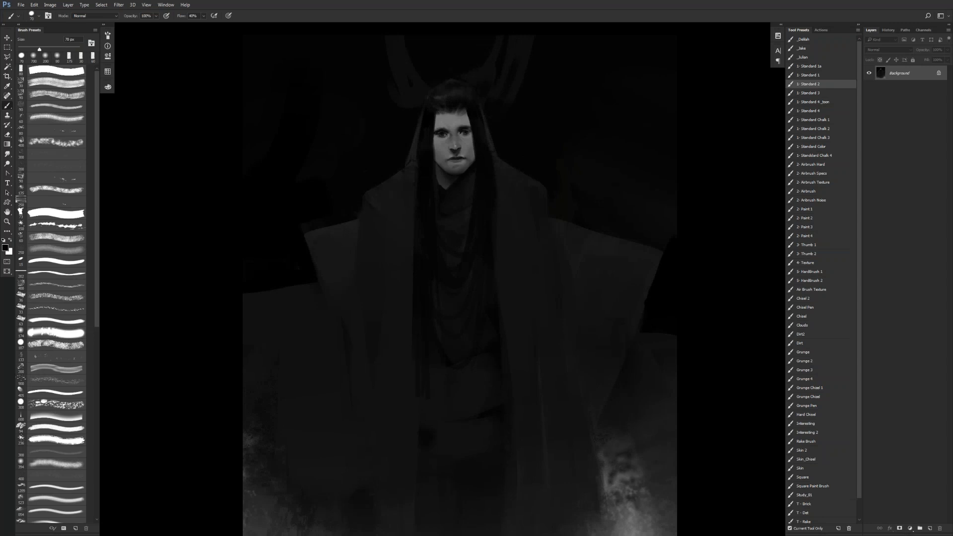
key("z")
left_click(471, 350, "alt")
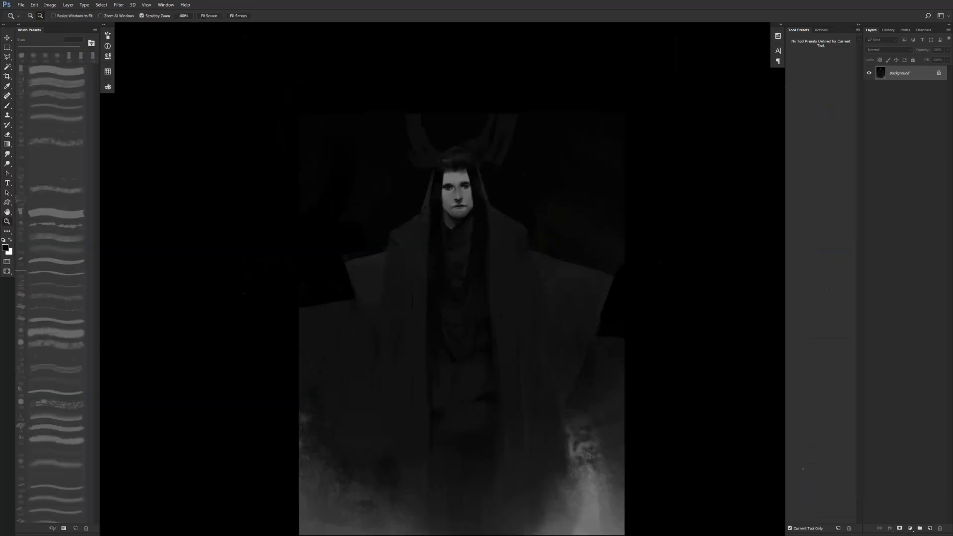
left_click(470, 354, "alt")
left_click(470, 356, "alt")
left_click(471, 357)
left_click(472, 355)
left_click(472, 354)
key("b")
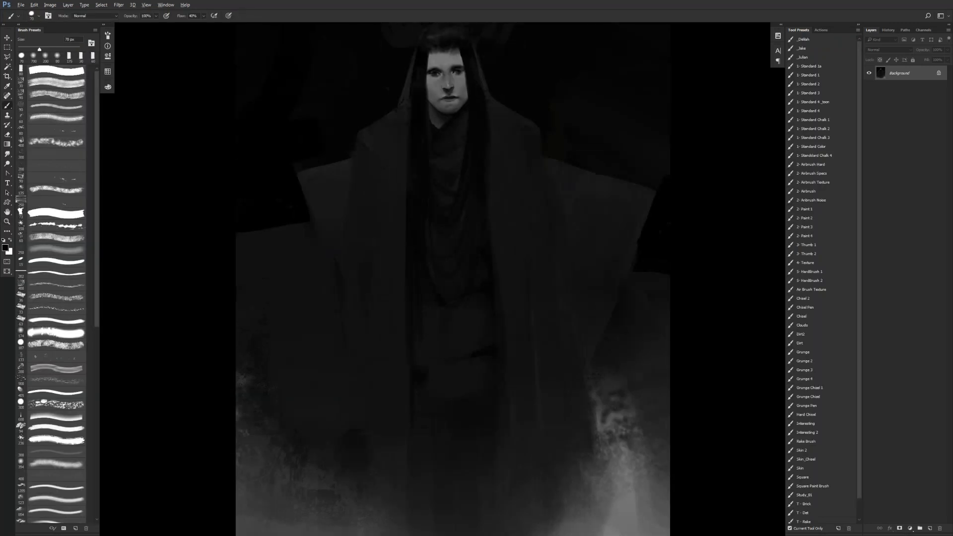
- Paint over the faint horn on the left of the head with black so it merges into the background
key("bracketleft")
key("bracketleft")
key("bracketleft")
key("bracketleft")
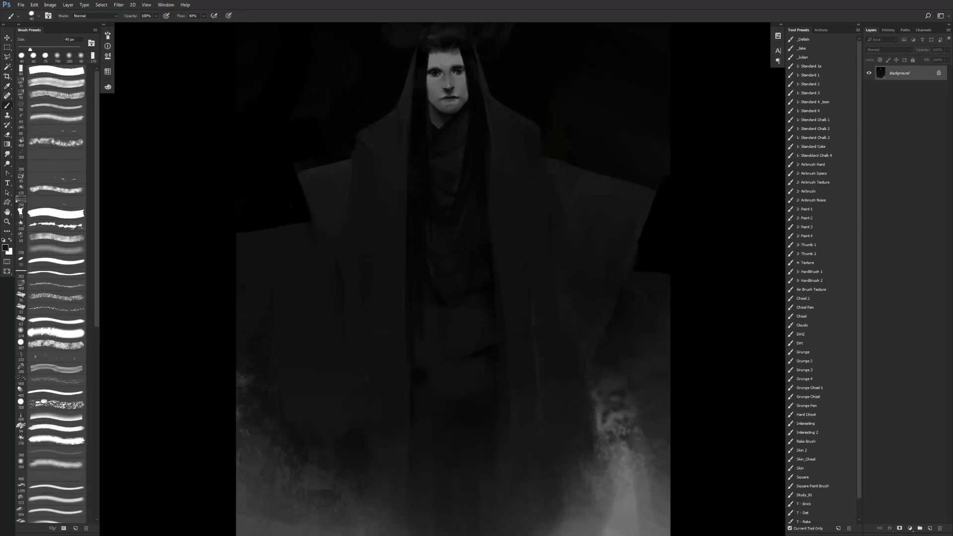
key("d")
left_click_drag(449, 194, 464, 266)
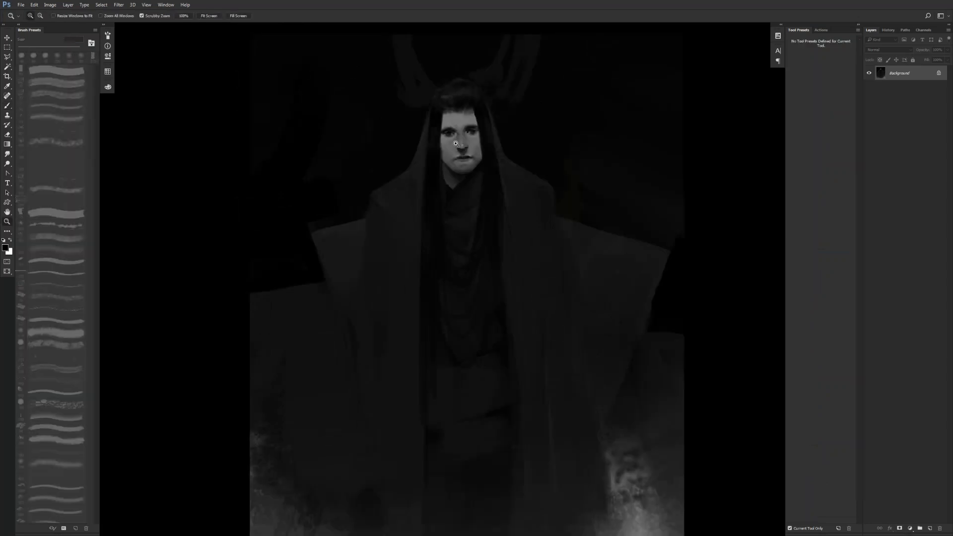
left_click(450, 166, "ctrl")
left_click_drag(427, 85, 441, 166)
key("bracketright")
left_click_drag(424, 119, 416, 166)
mouse_move(382, 75)
left_mouse_down()
mouse_move(395, 164)
mouse_move(408, 162)
left_mouse_up()
- Paint out the remaining horn on the right of the head with the brush at 150 px
key("bracketright")
key("bracketright")
key("bracketright")
key("bracketright")
key("bracketright")
key("bracketright")
key("bracketright")
key("bracketright")
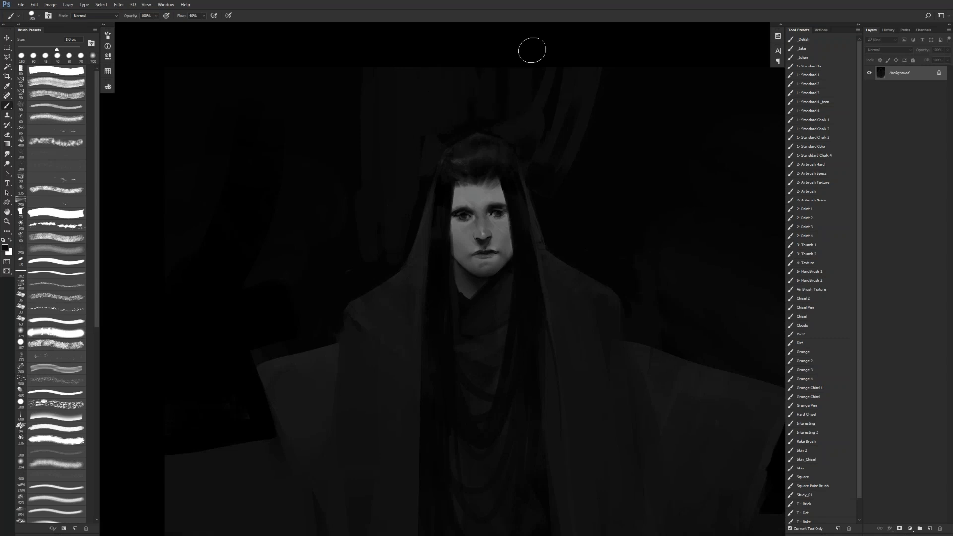
left_click_drag(571, 109, 564, 205)
left_click_drag(542, 128, 556, 205)
left_click_drag(582, 98, 597, 236)
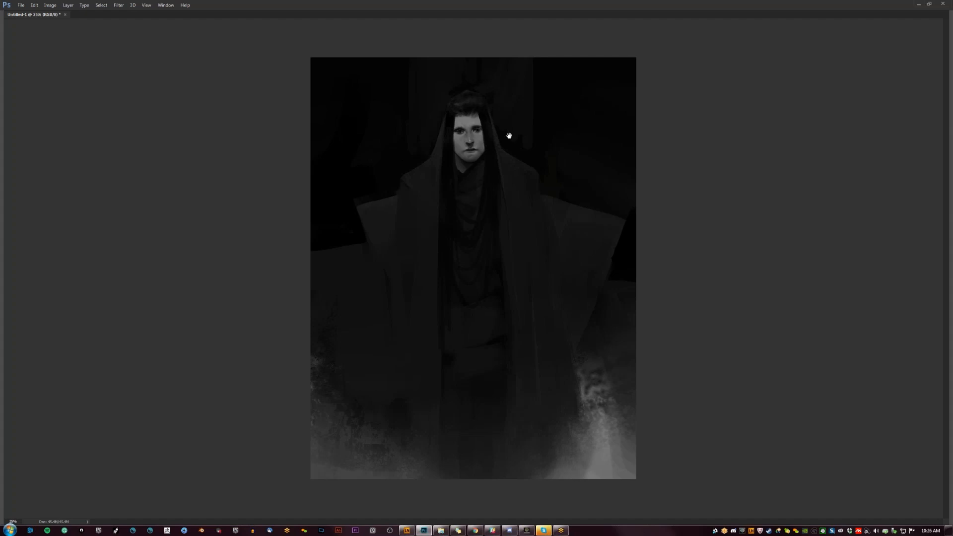
- Paint dark diagonal drapery folds in the backdrop to the left of the head
scroll(512, 114, "up", 1)
left_click_drag(511, 114, 523, 165)
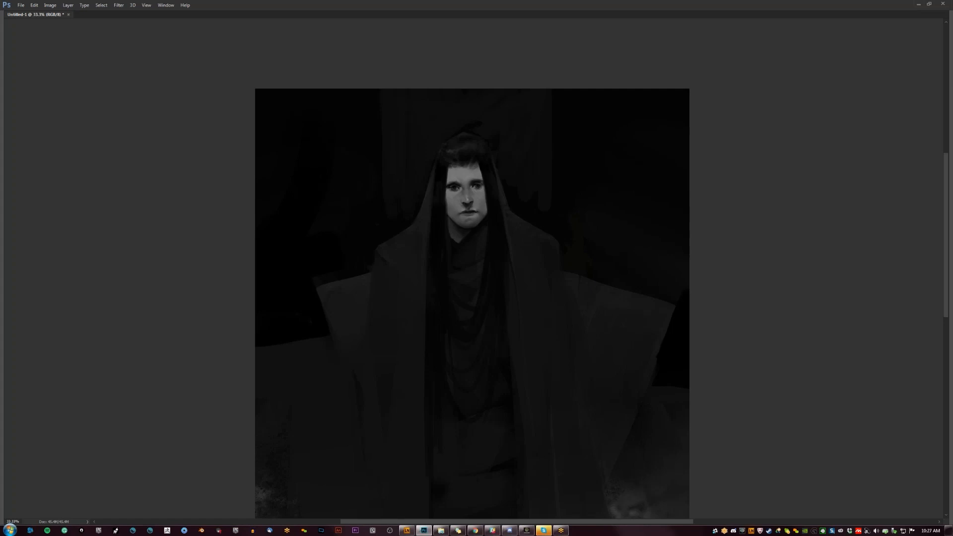
left_click_drag(512, 126, 514, 137)
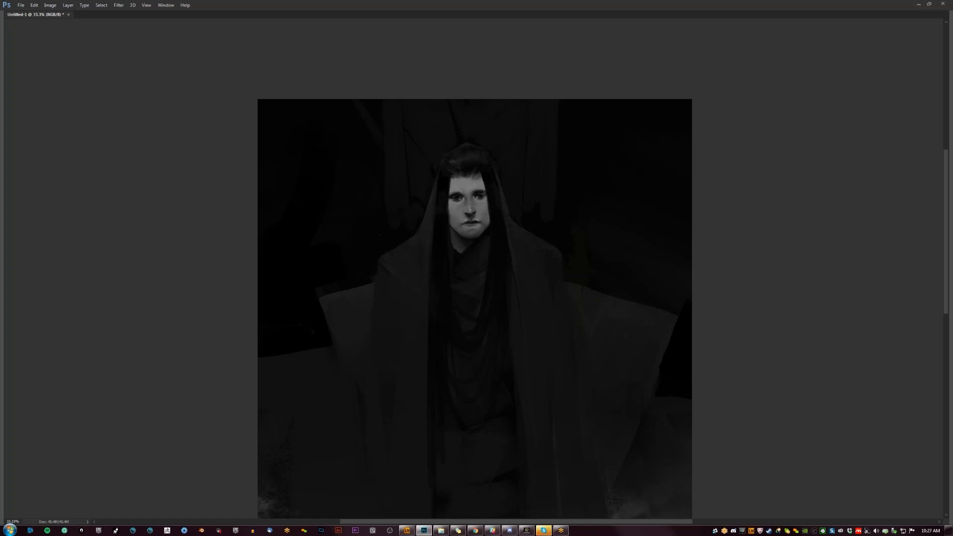
mouse_move(350, 95)
left_mouse_down()
mouse_move(370, 137)
mouse_move(389, 243)
left_mouse_up()
key("ctrl+minus")
key("ctrl+minus")
key("ctrl+minus")
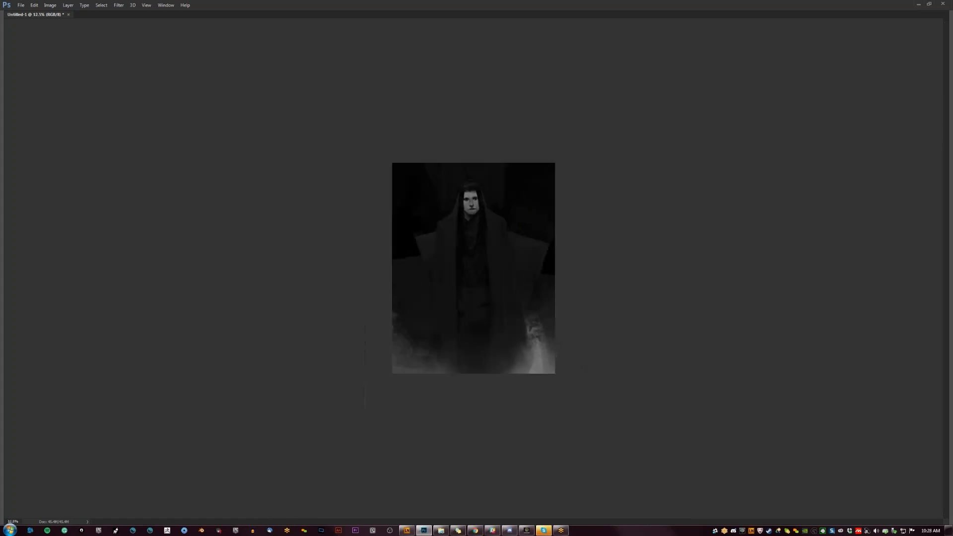
left_click(417, 311, "ctrl")
left_click(417, 311, "ctrl")
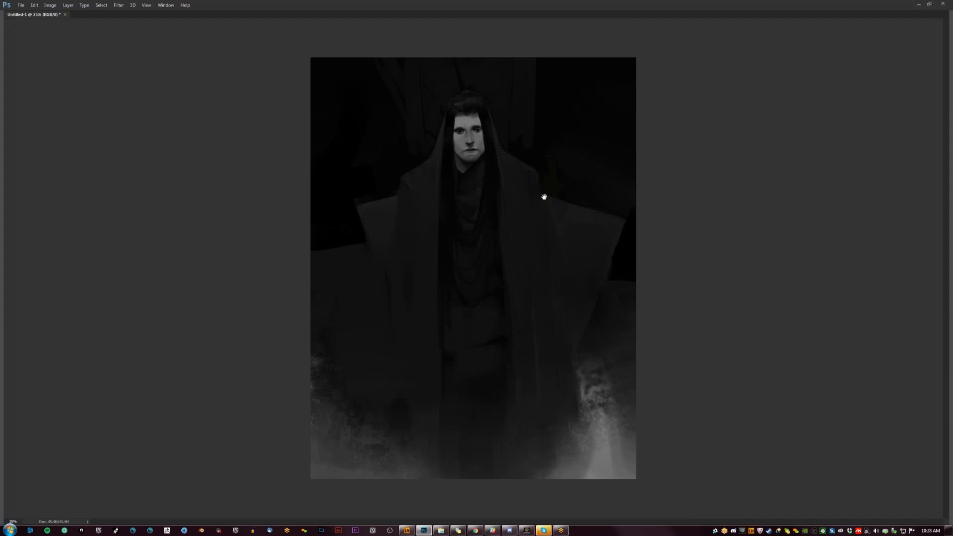
key("ctrl+plus")
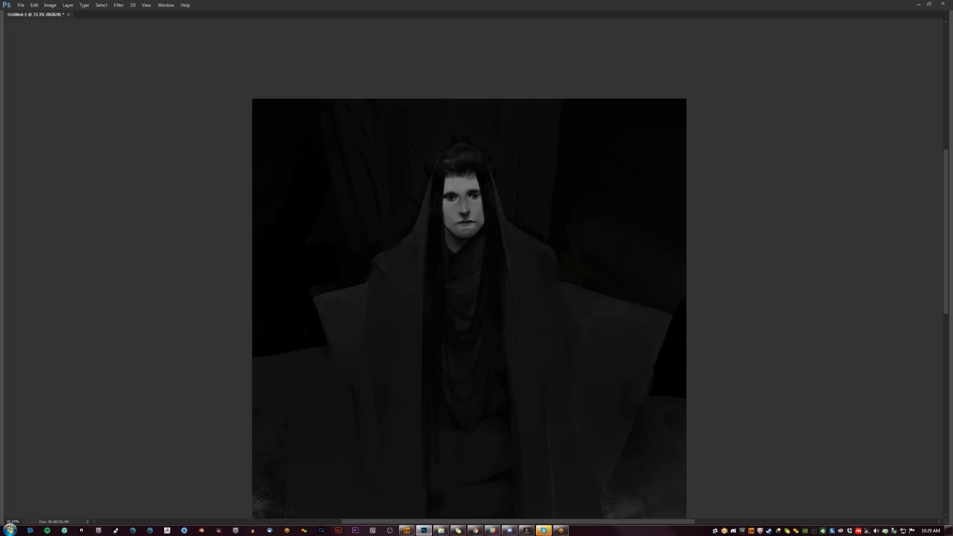
- Paint long vertical curtain folds in the background on both sides of the figure
mouse_move(544, 283)
left_mouse_down()
mouse_move(564, 220)
mouse_move(542, 276)
left_mouse_up()
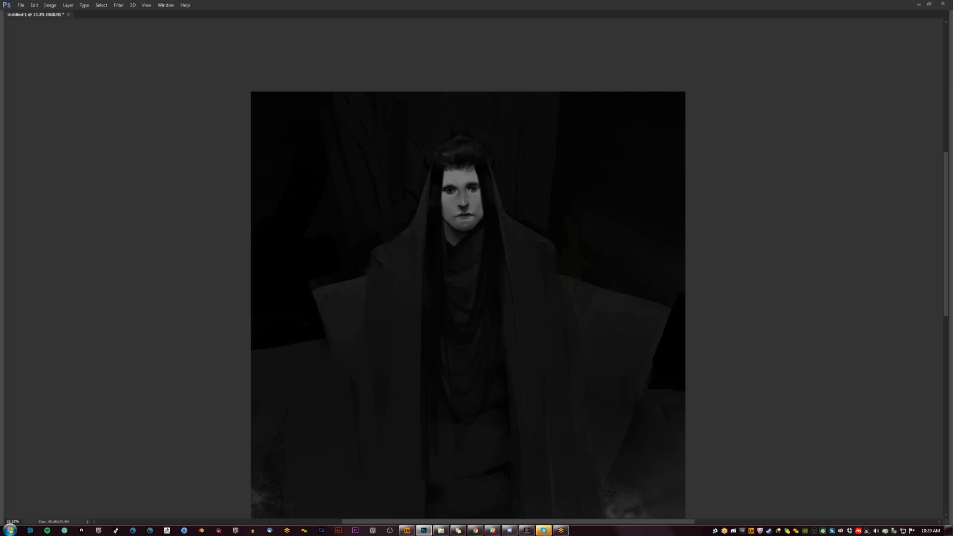
scroll(468, 298, "down", 2)
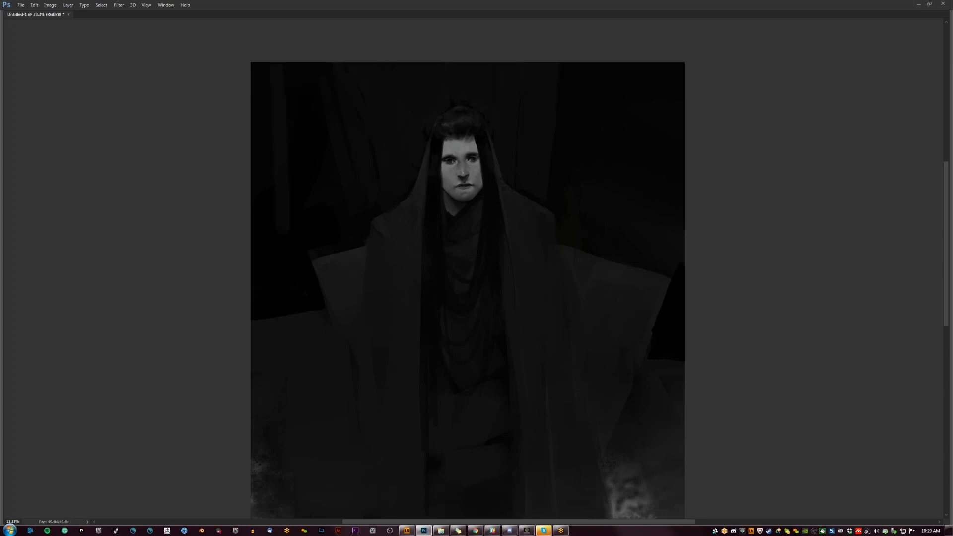
left_click_drag(296, 90, 281, 233)
left_click_drag(617, 81, 641, 203)
left_click_drag(600, 49, 601, 174)
- Undo the last two changes to the painting
left_click_drag(320, 358, 350, 225)
left_click_drag(511, 479, 532, 167)
key("ctrl+alt+z")
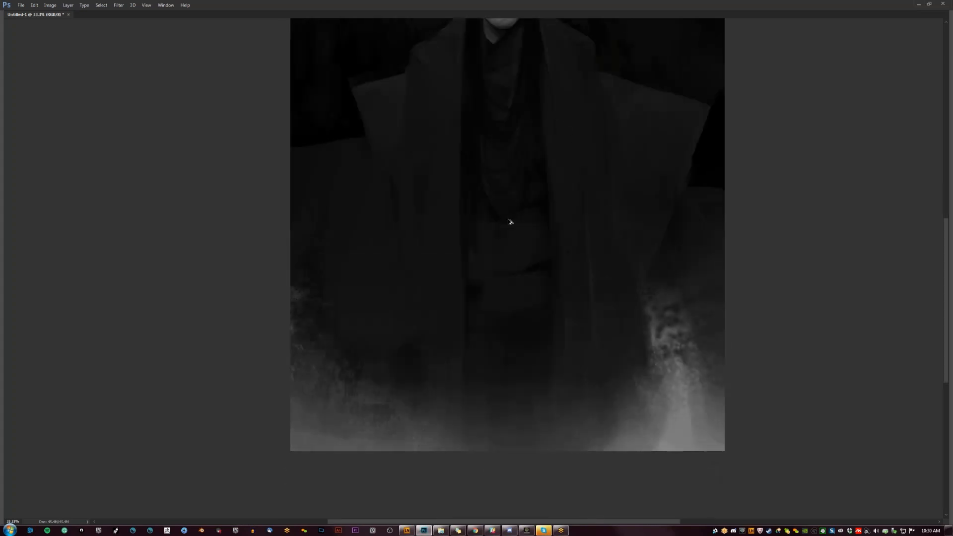
key("ctrl+alt+z")
left_click_drag(460, 458, 457, 341)
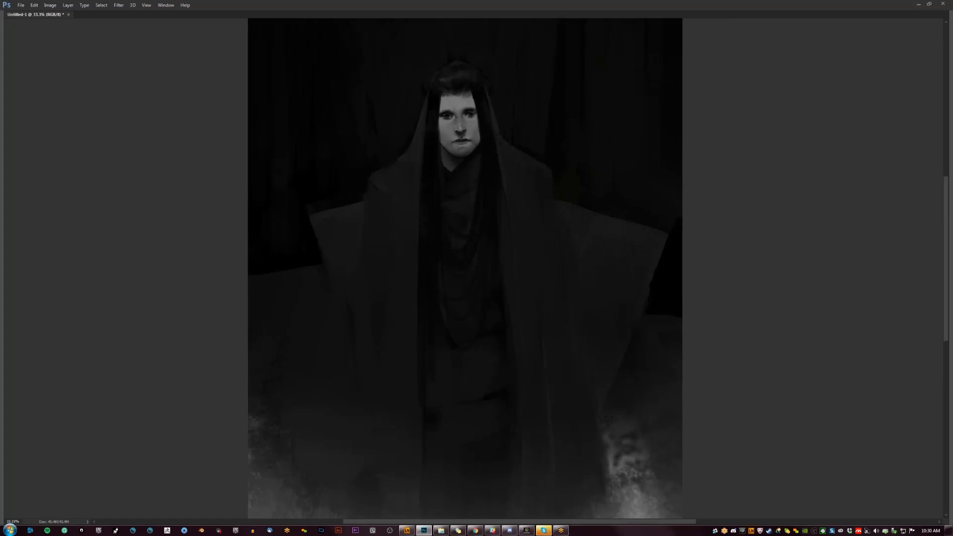
- View the whole painting in full-screen mode without the interface
key("z")
key("f")
key("f")
left_click(505, 279, "alt")
key("f")
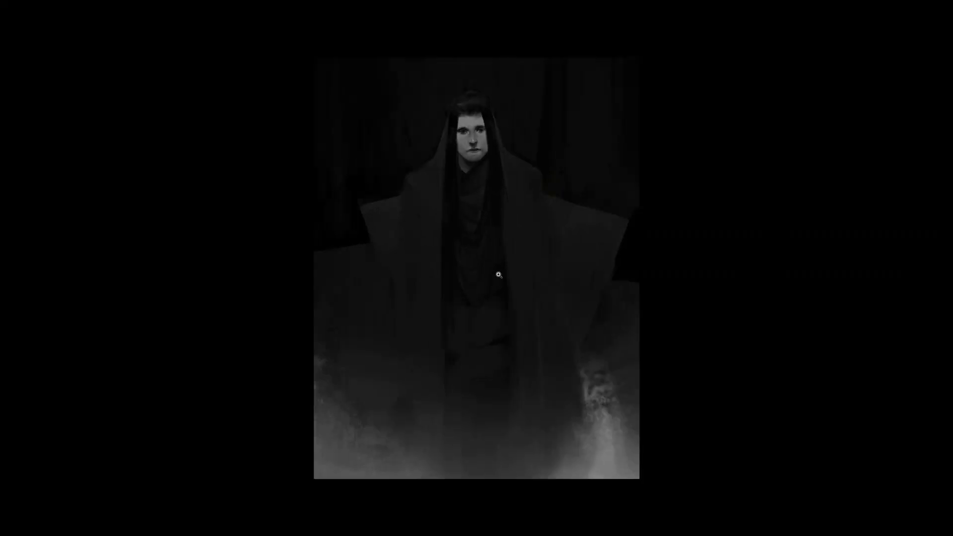
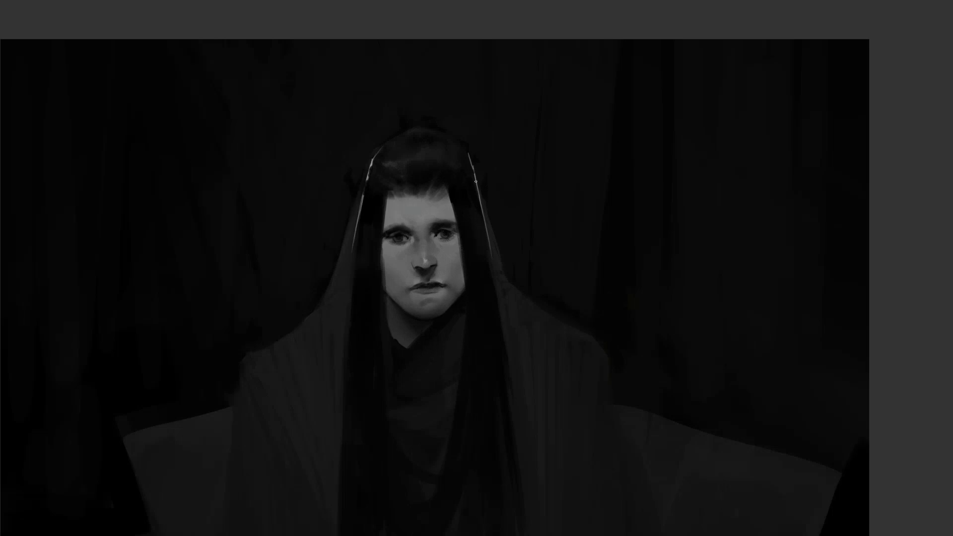
- Undo the last highlight stroke on the veil and return to the standard screen mode
key("ctrl+z")
key("z")
left_click(361, 292, "alt")
left_click_drag(382, 339, 462, 315)
key("f")
key("f")
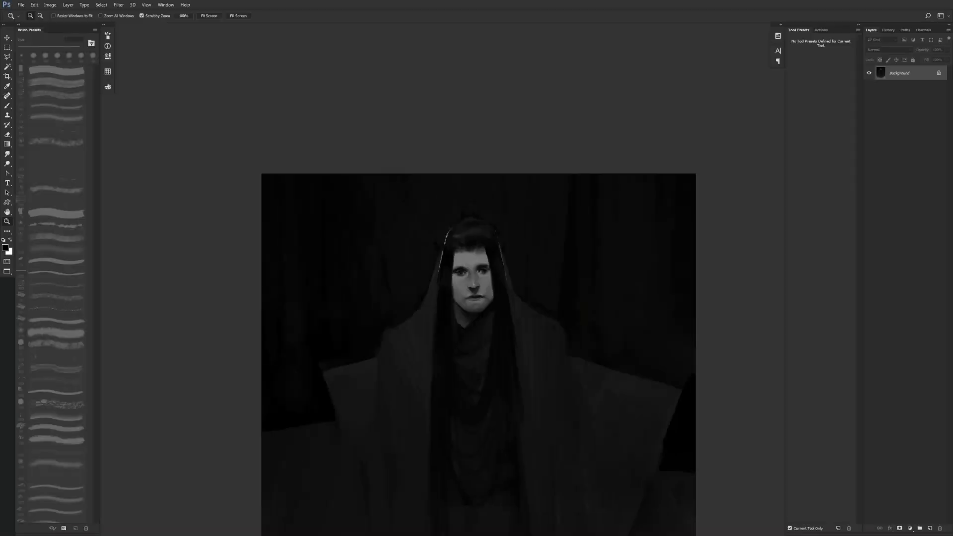
left_click_drag(495, 342, 496, 228)
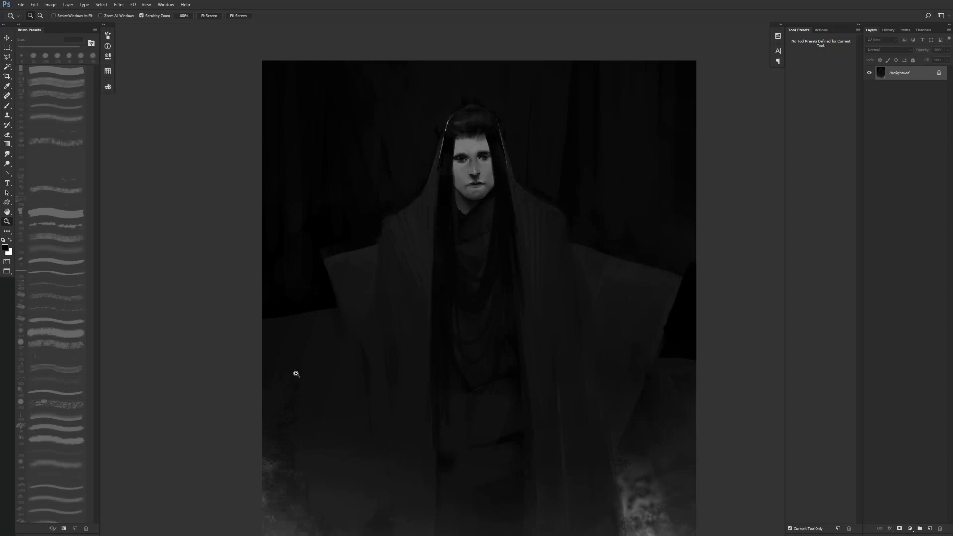
key("f")
key("f")
- Open Calculator and multiply 485 by 20
key("super")
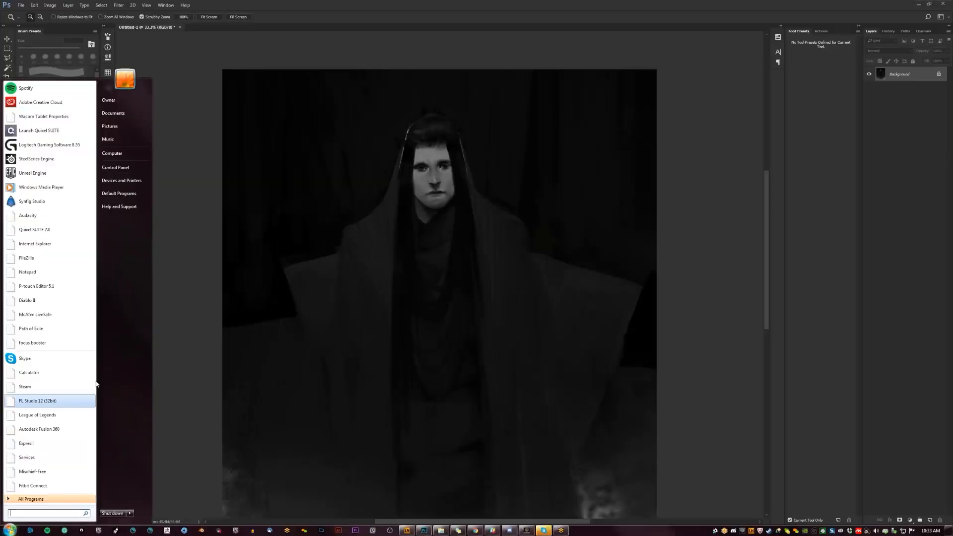
left_click(50, 372)
left_click(566, 160)
left_click(580, 149)
left_click(581, 161)
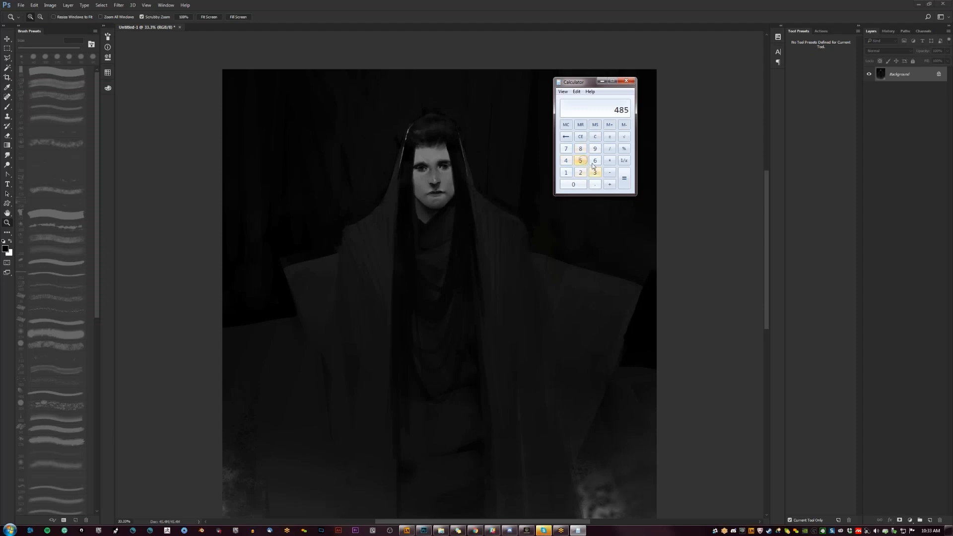
left_click(610, 161)
left_click(580, 175)
left_click(580, 185)
left_click(627, 183)
- Multiply the result by 12 and close Calculator
left_click_drag(591, 83, 576, 73)
left_click(596, 150)
left_click(551, 162)
left_click(569, 164)
left_click(615, 174)
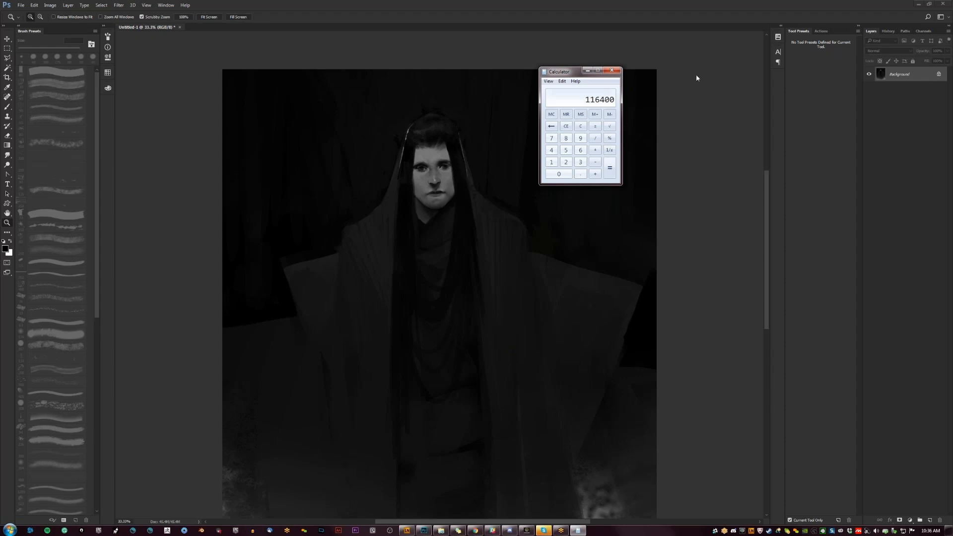
left_click(612, 71)
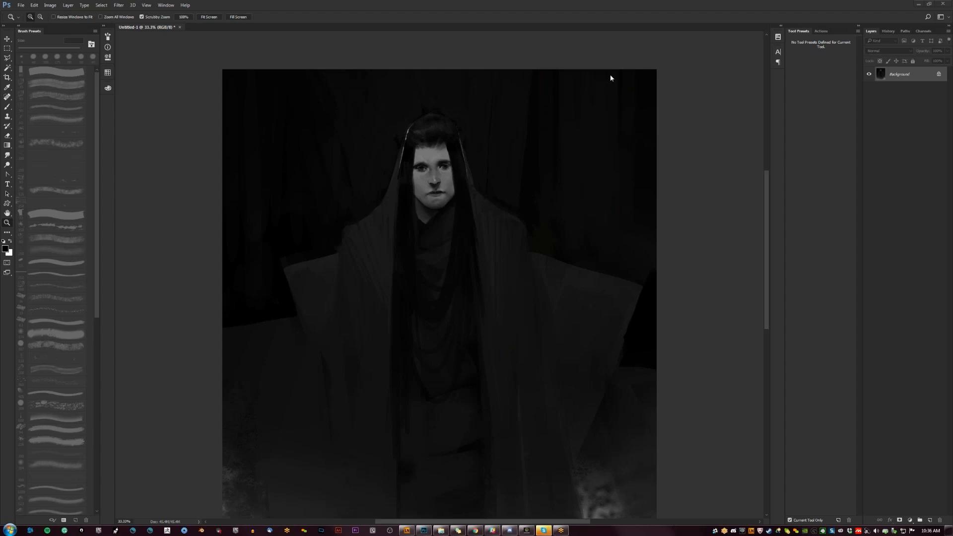
- Paint small white tapered ornaments along both inner edges of the veil with a 9 px brush
left_click(405, 159)
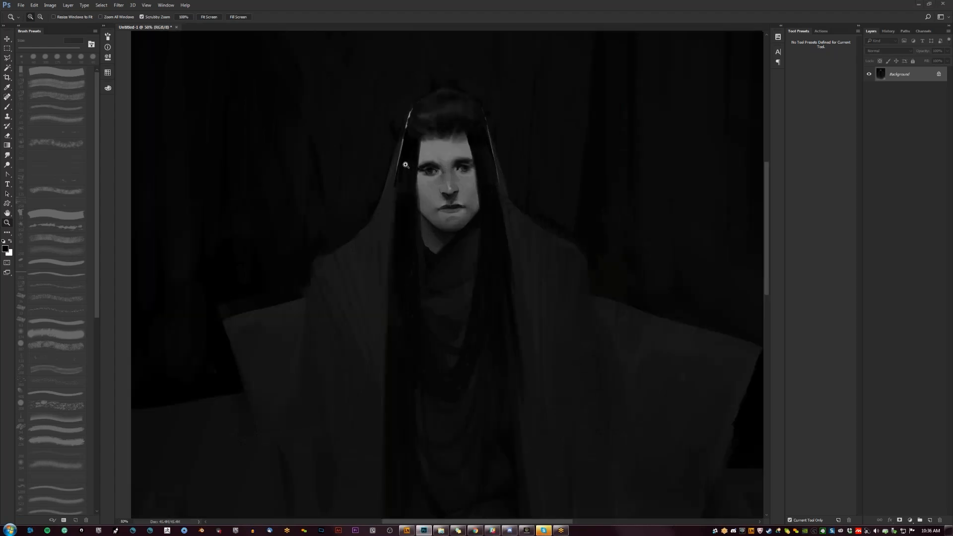
key("b")
key("x")
left_click_drag(390, 185, 390, 193)
left_click_drag(391, 193, 390, 194)
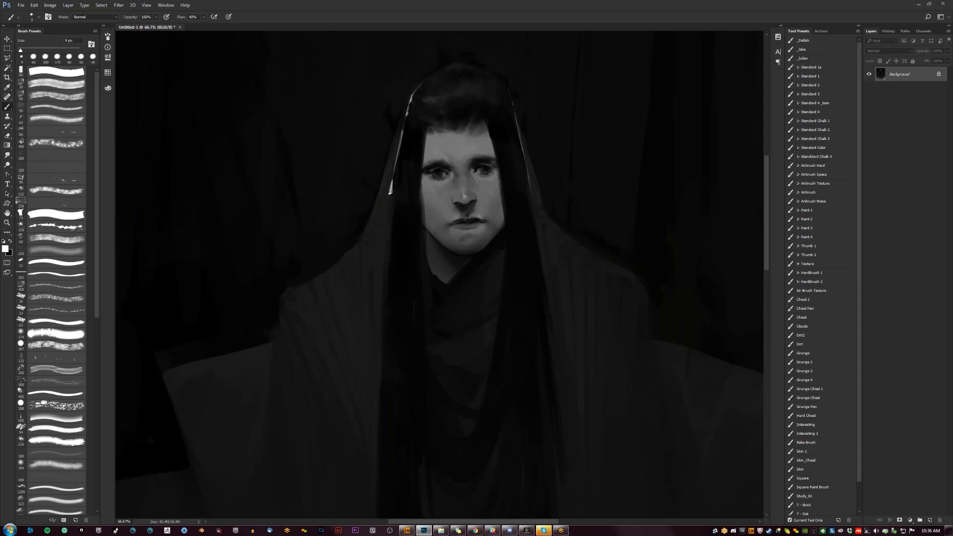
mouse_move(529, 208)
left_mouse_down()
mouse_move(531, 188)
mouse_move(530, 198)
left_mouse_up()
mouse_move(391, 211)
left_mouse_down()
mouse_move(392, 240)
mouse_move(391, 210)
mouse_move(392, 229)
left_mouse_up()
mouse_move(539, 230)
left_mouse_down()
mouse_move(541, 264)
mouse_move(542, 228)
left_mouse_up()
left_click_drag(403, 132, 404, 161)
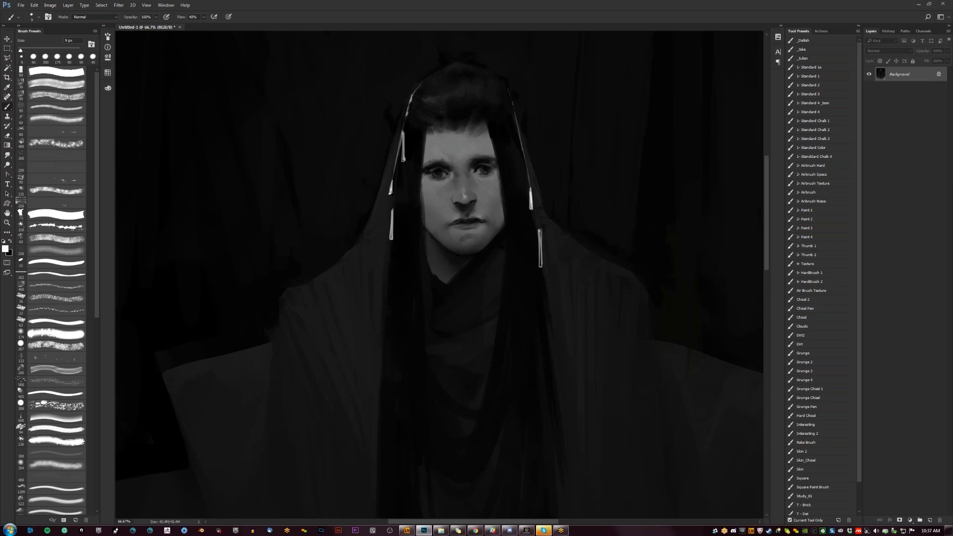
- Trim the upper left veil ornament with black and paint a matching white one on the right veil edge
key("x")
key("bracketright")
key("bracketright")
left_click_drag(403, 133, 405, 160)
key("x")
key("bracketleft")
key("bracketleft")
left_click_drag(521, 137, 522, 152)
key("ctrl+z")
left_click_drag(501, 287, 492, 213)
- Paint a long thin white ornament down the left hair strand and trim its edge with a 15 px dark brush
left_click_drag(377, 182, 379, 261)
key("bracketright")
left_click_drag(377, 184, 381, 257)
key("bracketright")
key("bracketright")
left_click_drag(377, 184, 381, 257)
left_click_drag(378, 186, 383, 254)
left_click(386, 208, "alt")
left_click_drag(377, 184, 383, 252)
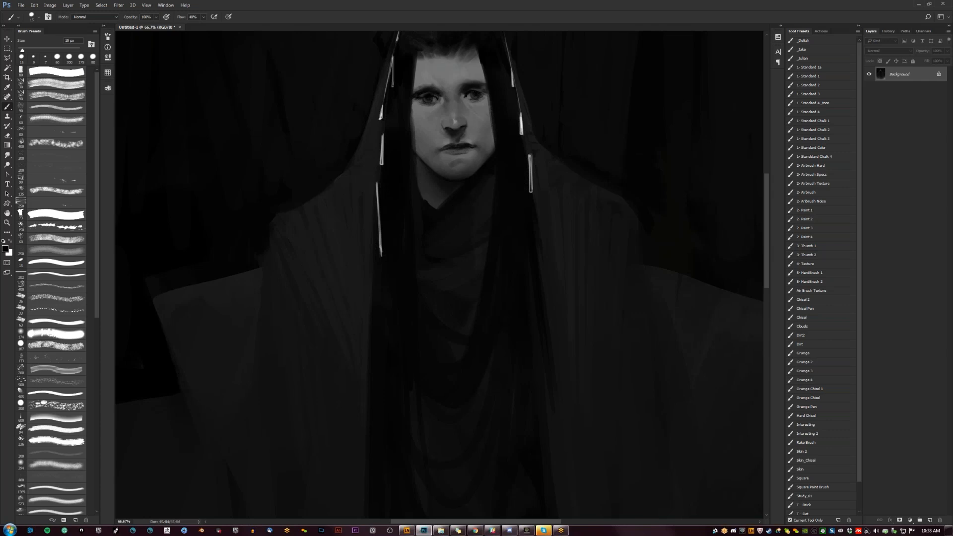
- Soften and darken the ends of the hanging ornaments on both sides with the black brush at 30 px
key("bracketright")
key("bracketright")
left_click_drag(405, 206, 424, 267)
left_click_drag(401, 169, 400, 182)
left_click_drag(540, 175, 541, 193)
left_click_drag(550, 249, 549, 218)
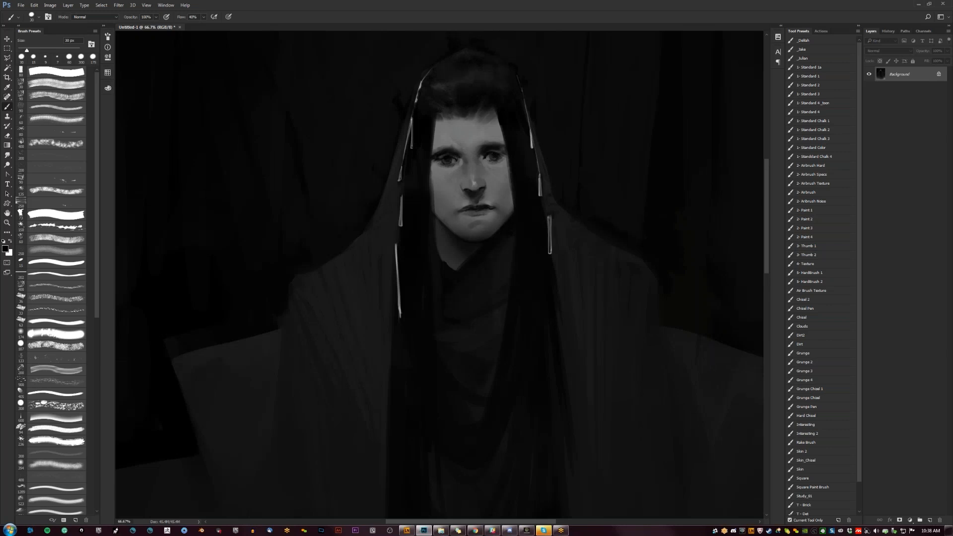
left_click_drag(531, 131, 532, 149)
- Paint a thin curved chain across the chest between both hair strands, using grey sampled from the ornament at 8 px
left_click_drag(401, 314, 408, 254)
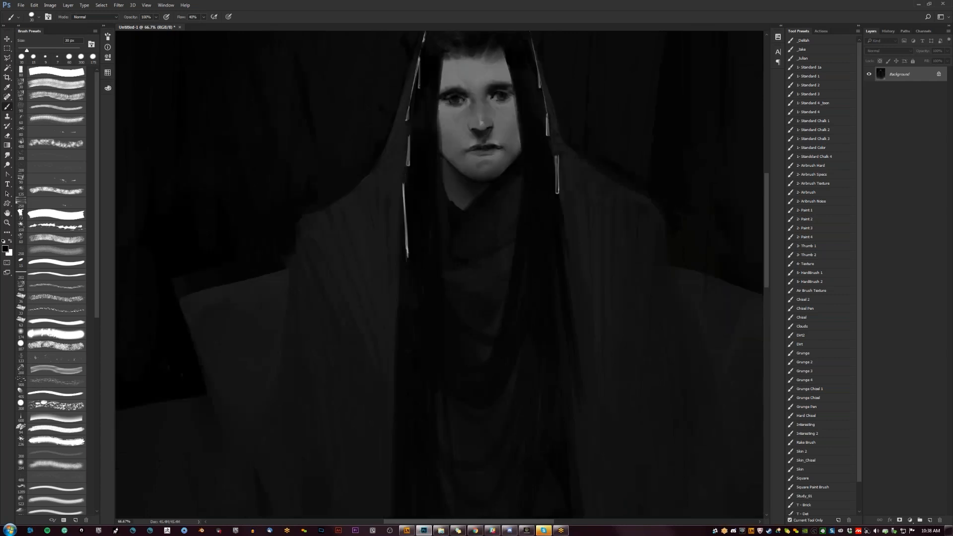
left_click(408, 254, "alt")
key("[")
key("bracketleft")
key("bracketleft")
key("bracketleft")
key("bracketleft")
key("bracketleft")
left_click_drag(408, 251, 554, 249)
key("ctrl+z")
left_click_drag(407, 255, 565, 186)
key("ctrl+z")
mouse_move(408, 256)
left_mouse_down()
mouse_move(430, 312)
mouse_move(545, 179)
left_mouse_up()
key("ctrl+z")
left_click_drag(409, 256, 558, 260)
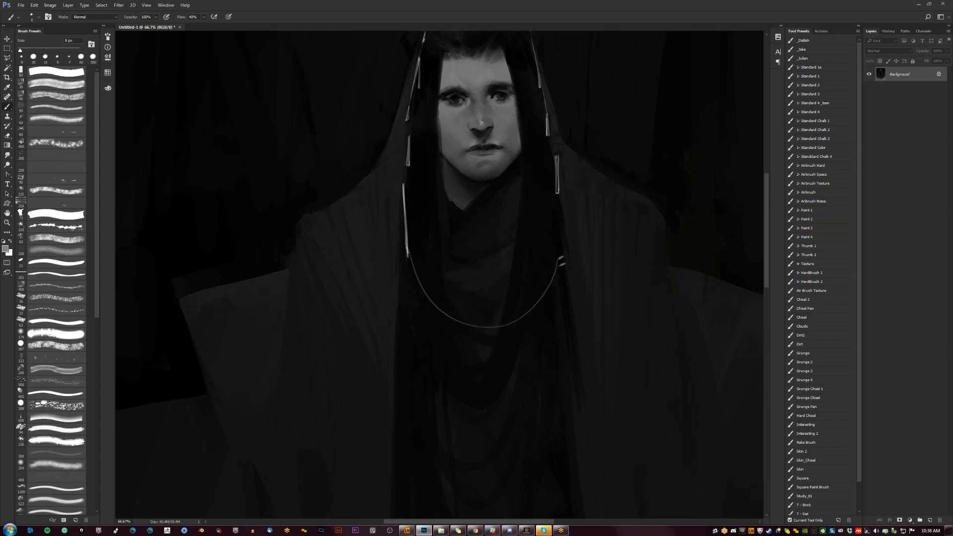
- Add a row of short dashes at the chain's right end and brighten them with white
key("z")
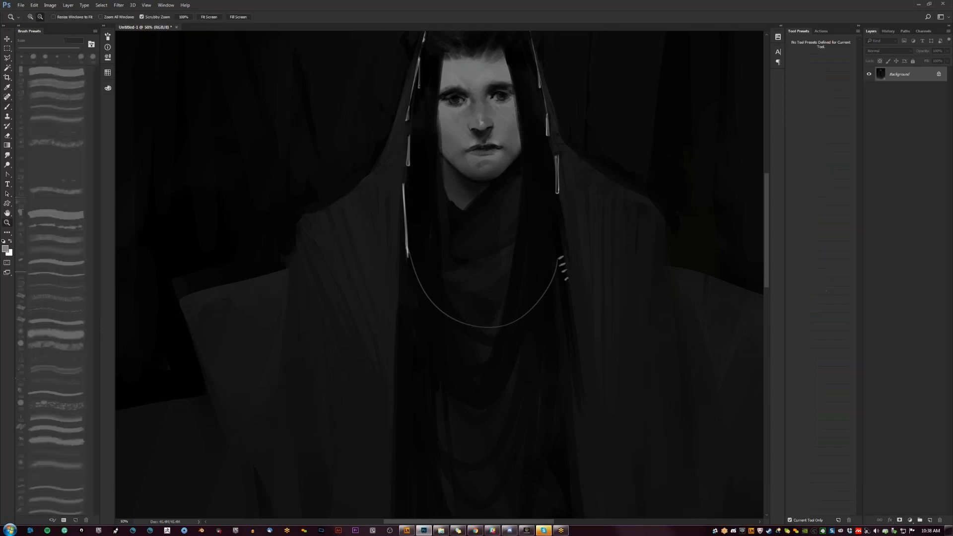
left_click(533, 258, "alt")
left_click(533, 258, "alt")
left_click(534, 259, "alt")
left_click(462, 210)
left_click(462, 209)
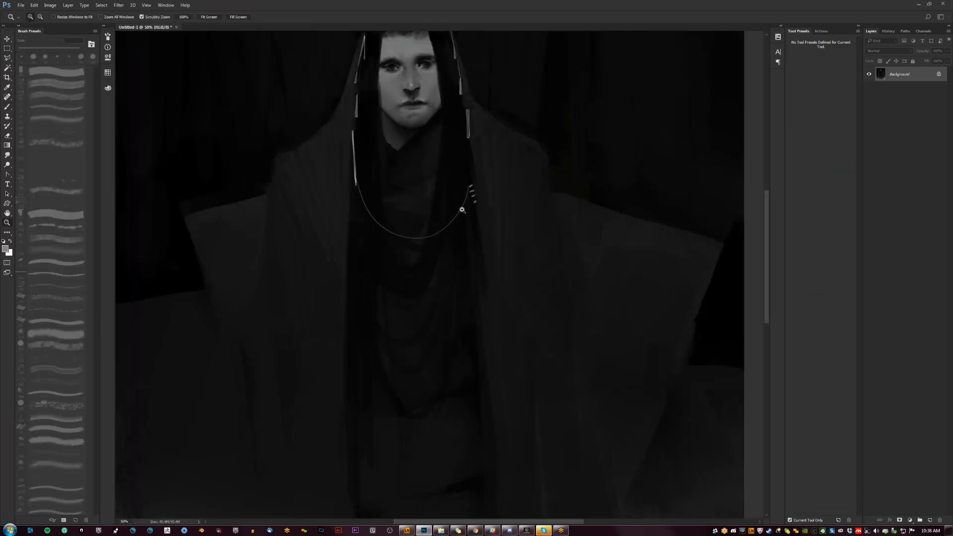
left_click(463, 209)
key("b")
key("z")
left_click(477, 179)
key("b")
key("x")
mouse_move(468, 178)
left_mouse_down()
mouse_move(477, 173)
mouse_move(482, 195)
left_mouse_up()
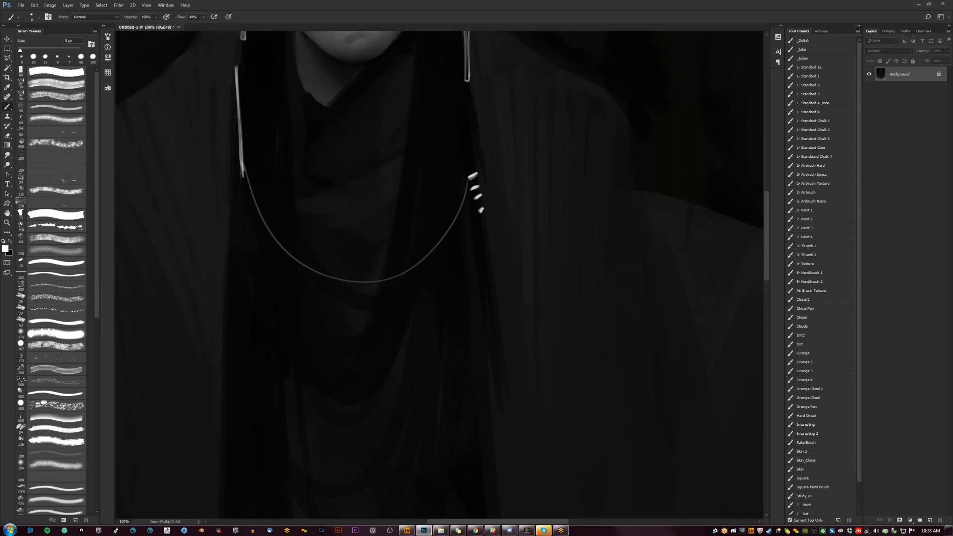
left_click(478, 204, "alt")
- Paint a thin white chain from the veil's left edge down across the left shoulder of the cloak
key("z")
left_click(497, 238, "alt")
left_click(497, 237, "alt")
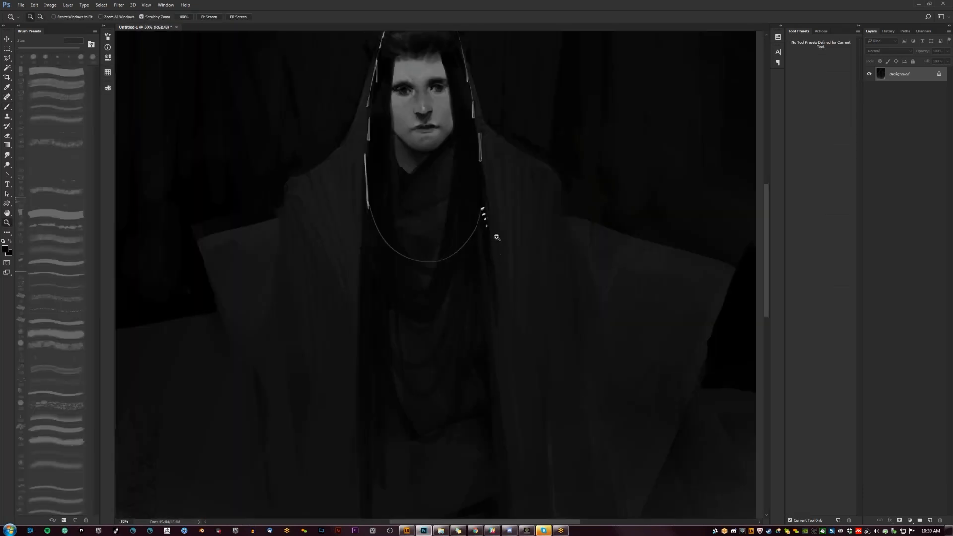
left_click(480, 146)
left_click_drag(521, 203, 569, 312)
key("b")
key("x")
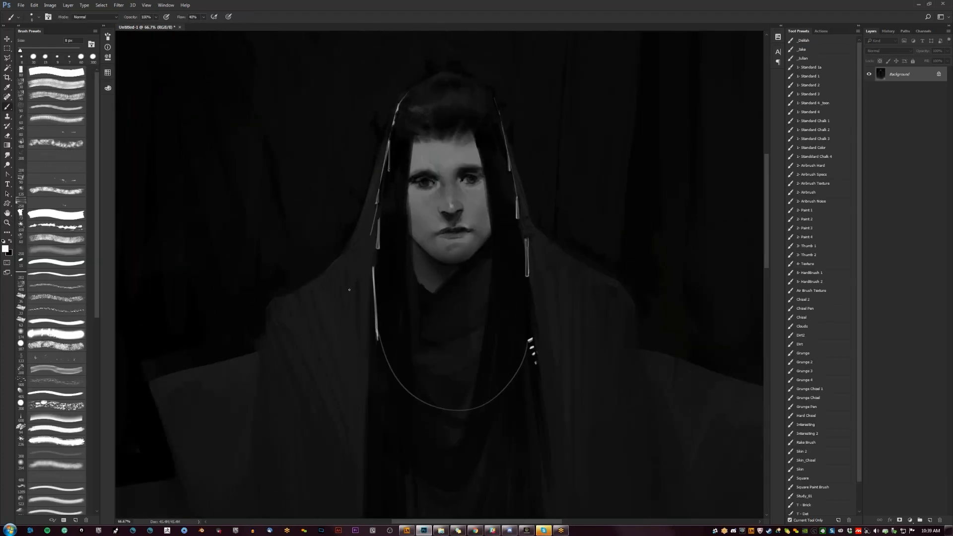
left_click_drag(526, 367, 570, 230)
left_click_drag(423, 65, 304, 264)
left_click_drag(481, 245, 439, 319)
- Try to paint a matching thin chain from the veil's right edge across the right shoulder
left_click_drag(526, 155, 658, 298)
key("ctrl+z")
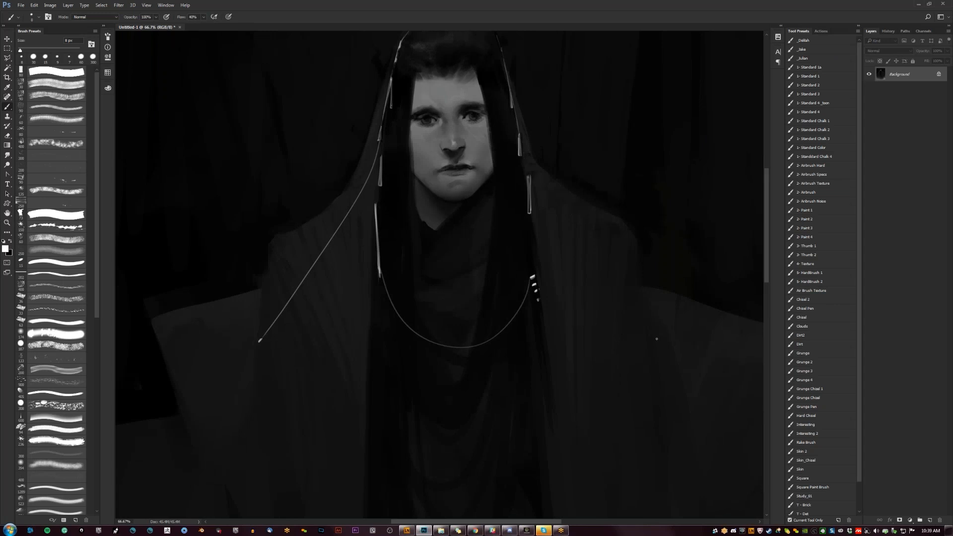
left_click_drag(433, 276, 537, 197)
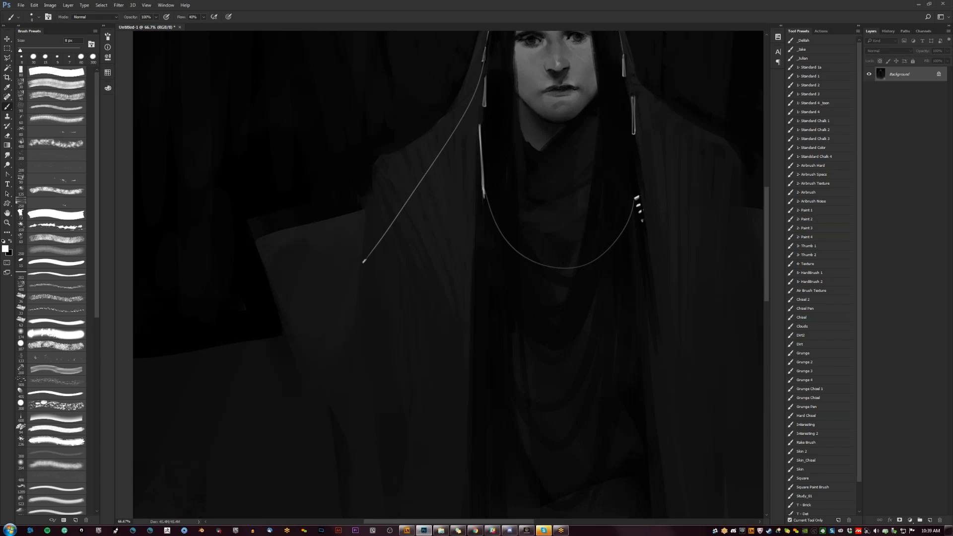
left_click_drag(480, 122, 480, 130)
key("ctrl+z")
left_click_drag(591, 264, 413, 402)
left_click_drag(489, 266, 571, 270)
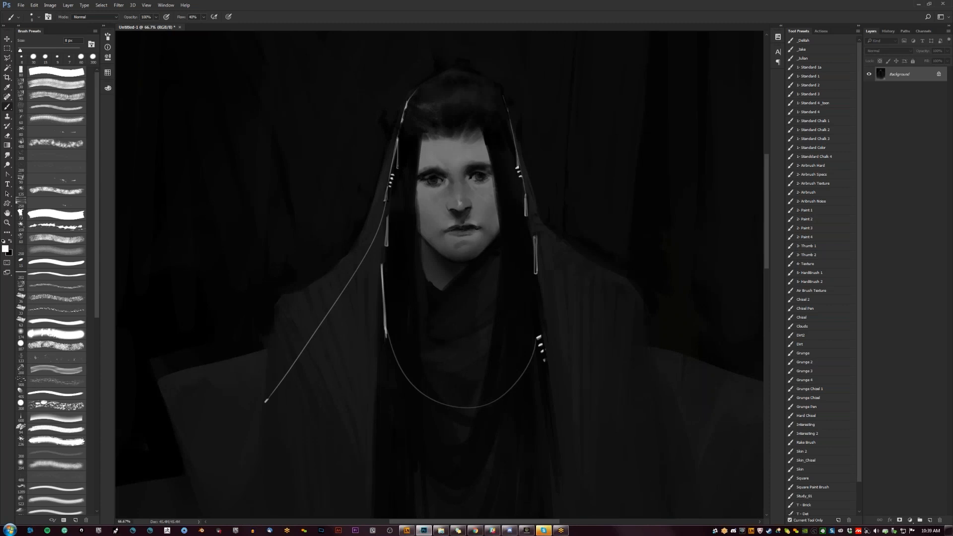
- Paint a dark shadow along the underside of the left shoulder chain with black, using a brush of about 20 px
key("z")
left_click(408, 239, "alt")
left_click(408, 238, "alt")
left_click_drag(424, 346, 449, 240)
left_click_drag(405, 212, 400, 230)
left_click(375, 240)
key("b")
key("bracketright")
key("bracketright")
key("bracketright")
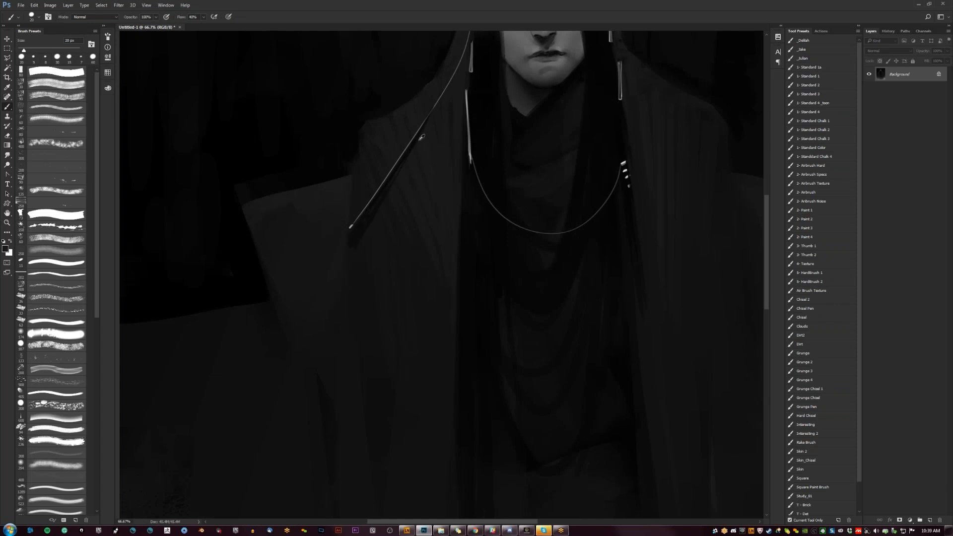
left_click_drag(386, 196, 347, 255)
key("bracketright")
key("bracketright")
key("bracketright")
key("bracketright")
key("bracketright")
key("bracketright")
- Darken and soften the cloak folds beneath the left shoulder chain with black, enlarging the brush to 100 px
left_click(544, 499, "alt")
left_click(545, 499, "alt")
left_click(545, 499, "alt")
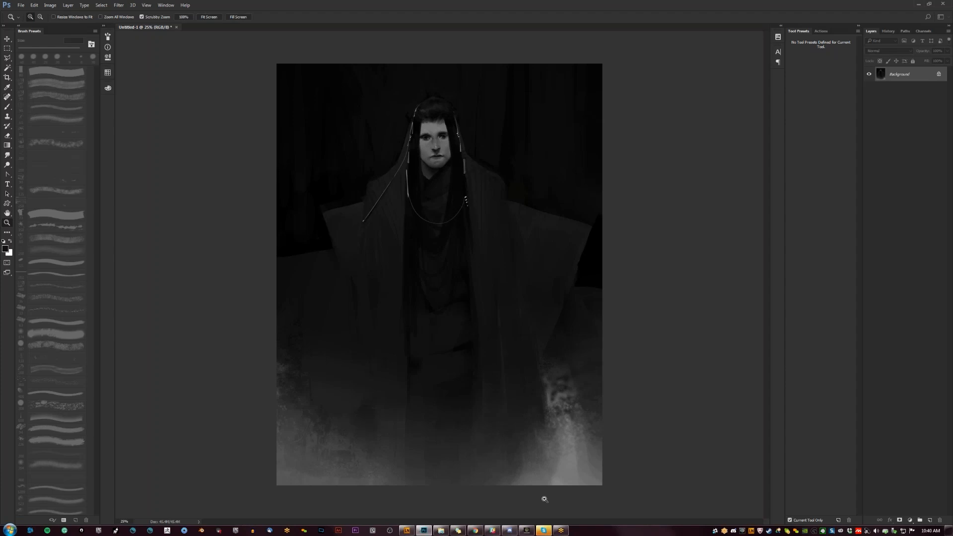
left_click(389, 182)
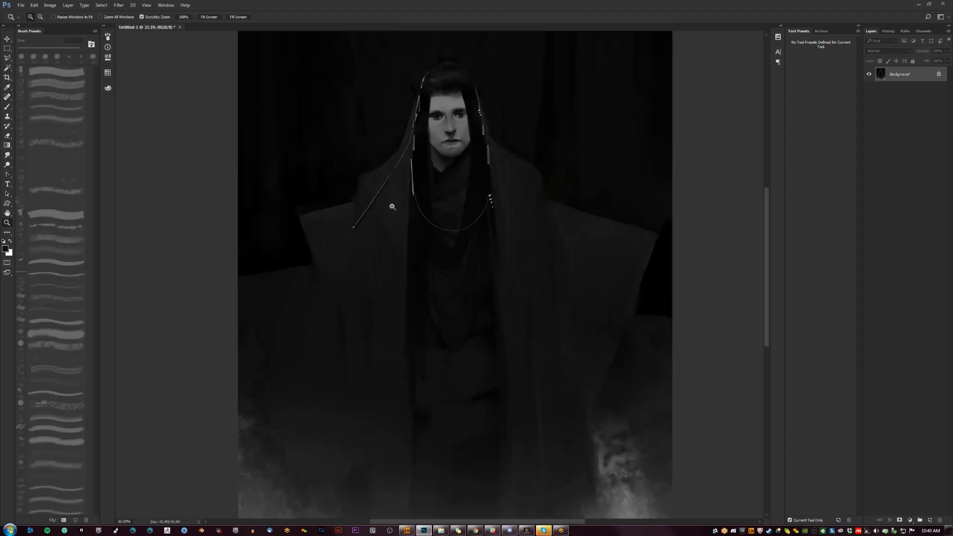
key("b")
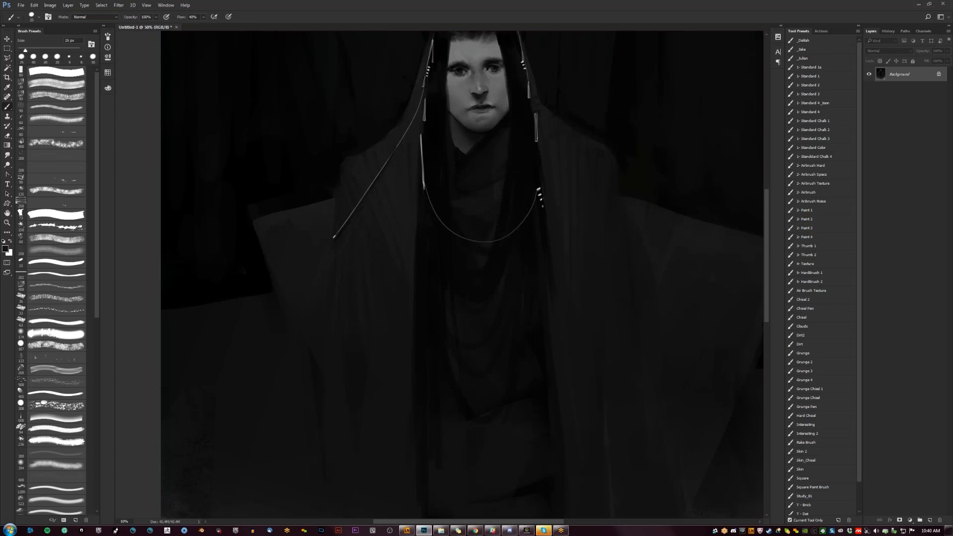
left_click_drag(376, 182, 392, 224)
key("bracketright")
key("bracketright")
key("bracketright")
key("bracketright")
key("bracketright")
key("bracketright")
key("bracketright")
key("bracketright")
key("bracketright")
scroll(383, 217, "down", 3)
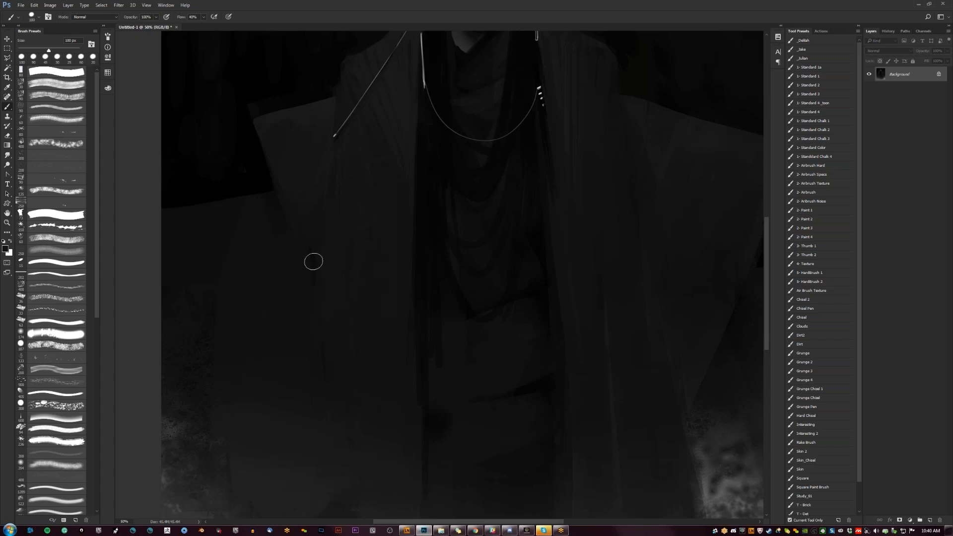
key("z")
left_click(398, 281, "alt")
left_click(398, 281, "alt")
left_click(399, 281, "alt")
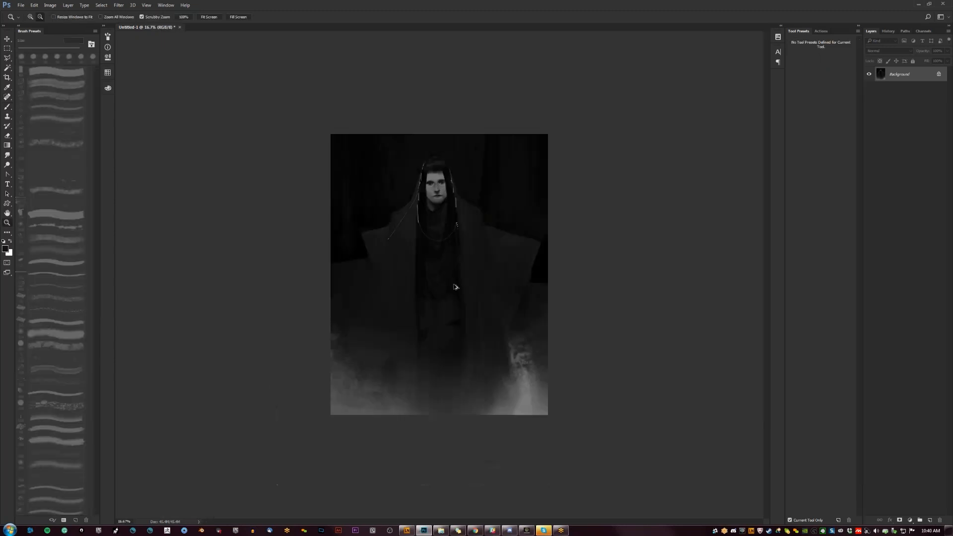
key("ctrl+plus")
key("ctrl+plus")
key("b")
left_click_drag(434, 466, 430, 359)
key("z")
left_click(430, 360, "alt")
key("b")
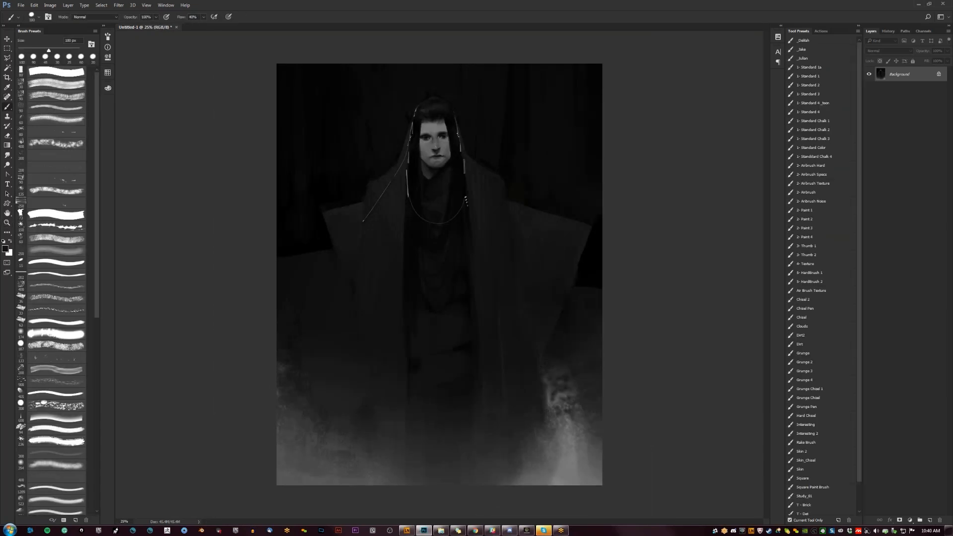
- Select the lower front of the inner robe with the polygonal lasso, widening it down past the canvas's bottom edge
key("l")
left_click(401, 289)
left_click(396, 492)
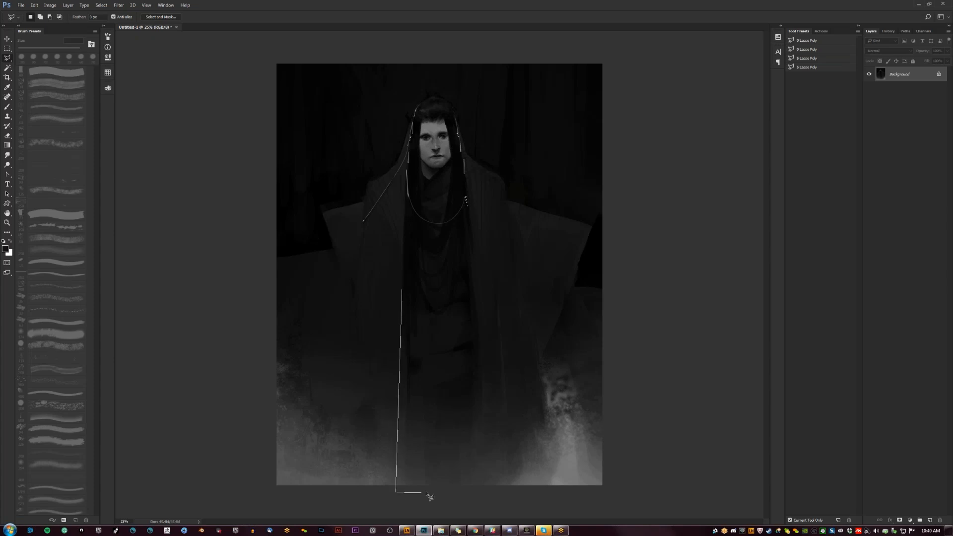
left_click(472, 490)
left_click(493, 493)
left_click(474, 284)
left_click(404, 288)
- Darken the selected robe area with several black gradients from its lower and right edges, and deselect
key("g")
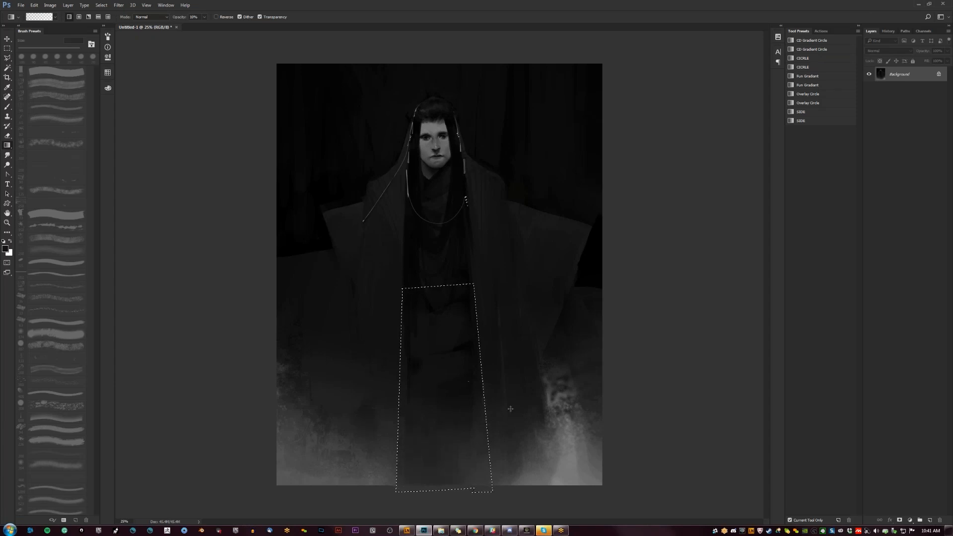
left_click_drag(500, 353, 448, 385)
left_click_drag(479, 329, 451, 357)
left_click_drag(496, 461, 456, 468)
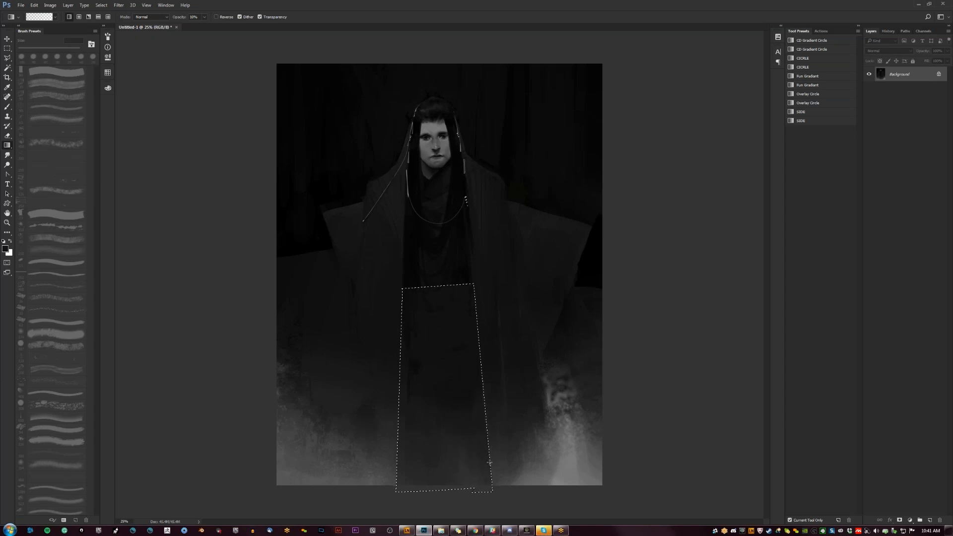
left_click_drag(495, 459, 479, 474)
mouse_move(494, 474)
left_mouse_down()
mouse_move(452, 497)
mouse_move(429, 466)
left_mouse_up()
left_click_drag(389, 504, 430, 459)
left_click_drag(420, 502, 447, 453)
key("ctrl+d")
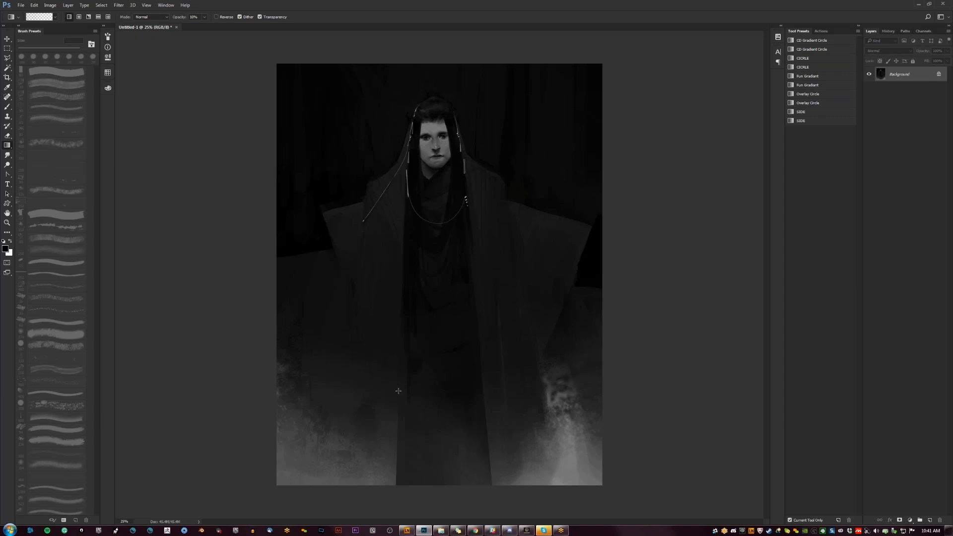
- Select a thin tapering fold left of the robe opening with the polygonal lasso, from mid-cloak past the bottom edge
key("z")
left_click(399, 381)
left_click_drag(399, 379, 450, 259)
key("l")
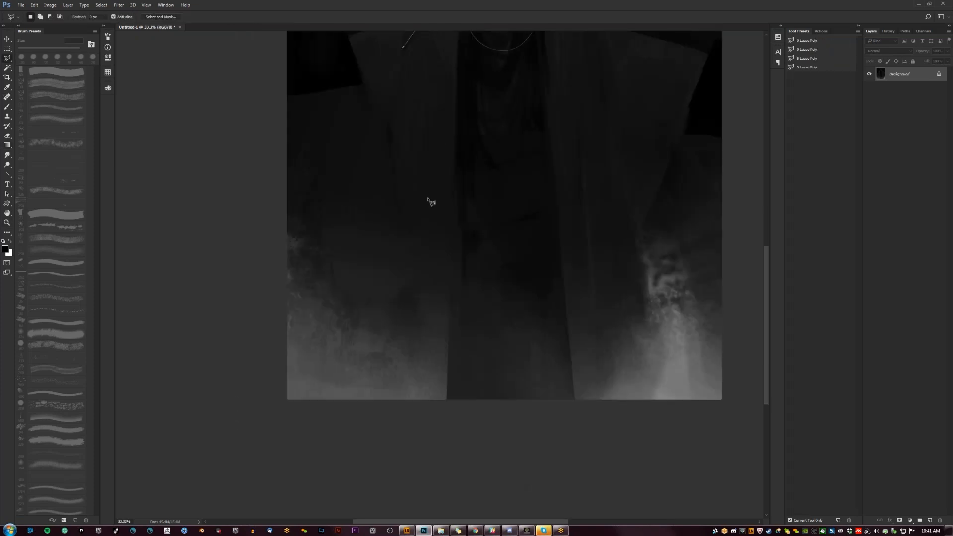
left_click(426, 197)
left_click(431, 439)
left_click(411, 441)
left_click(426, 114)
left_click(430, 125)
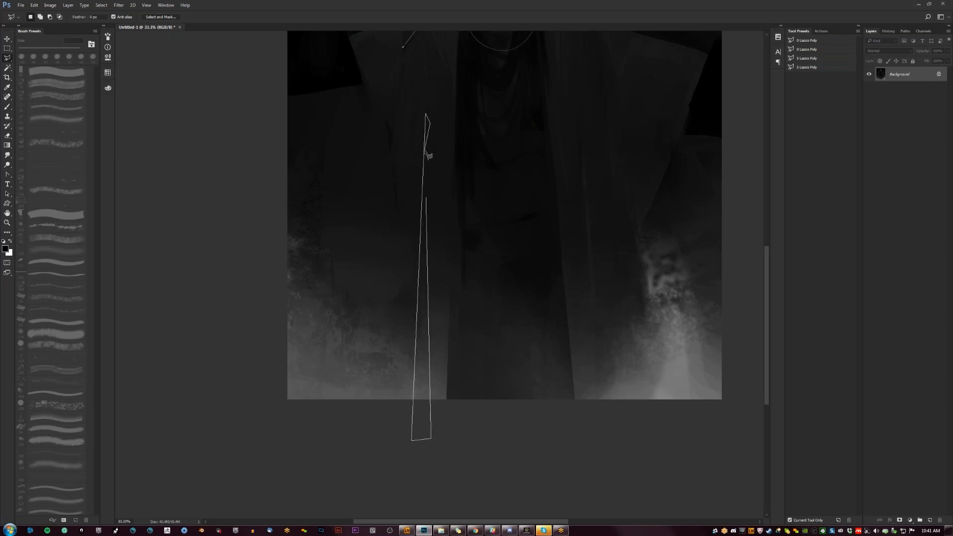
double_click(425, 158)
- Fill the thin fold selection with soft dark strokes using an enlarged brush, and clear the selection
key("b")
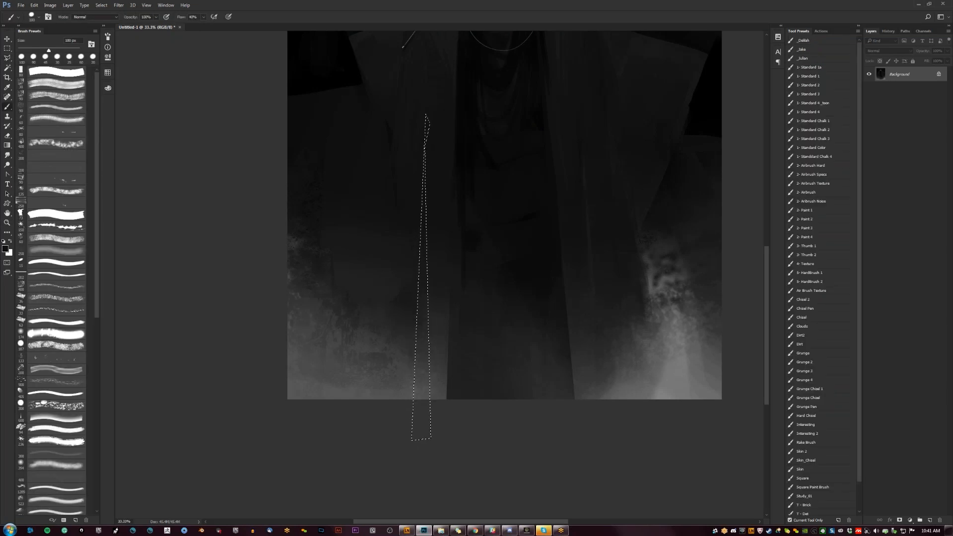
key("ctrl+z")
key("]")
mouse_move(431, 405)
left_mouse_down()
mouse_move(431, 341)
mouse_move(425, 347)
left_mouse_up()
key("]")
key("]")
key("]")
key("]")
key("]")
key("]")
key("]")
key("]")
left_click_drag(422, 417, 424, 368)
key("ctrl+d")
- Select a wider slanted wedge along the cloak's lower left side with the polygonal lasso
mouse_move(453, 282)
left_mouse_down()
mouse_move(440, 396)
mouse_move(438, 306)
left_mouse_up()
key("l")
left_click(403, 147)
left_click(373, 451)
left_click(315, 458)
left_click(394, 153)
left_click(403, 148)
key("b")
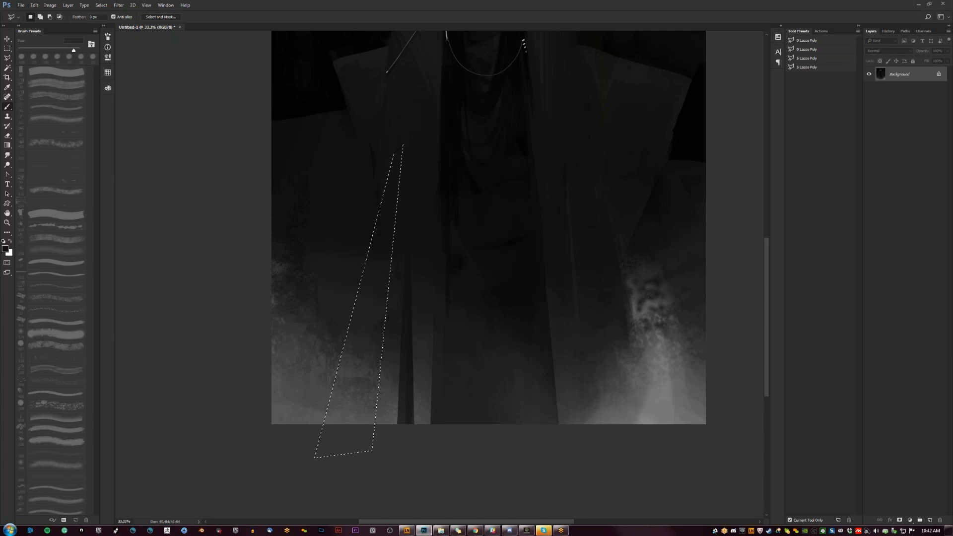
- Darken the wedge's inner edge with the 2- Airbrush preset at up to 600 px, using tone sampled from the cloak
left_click(809, 193)
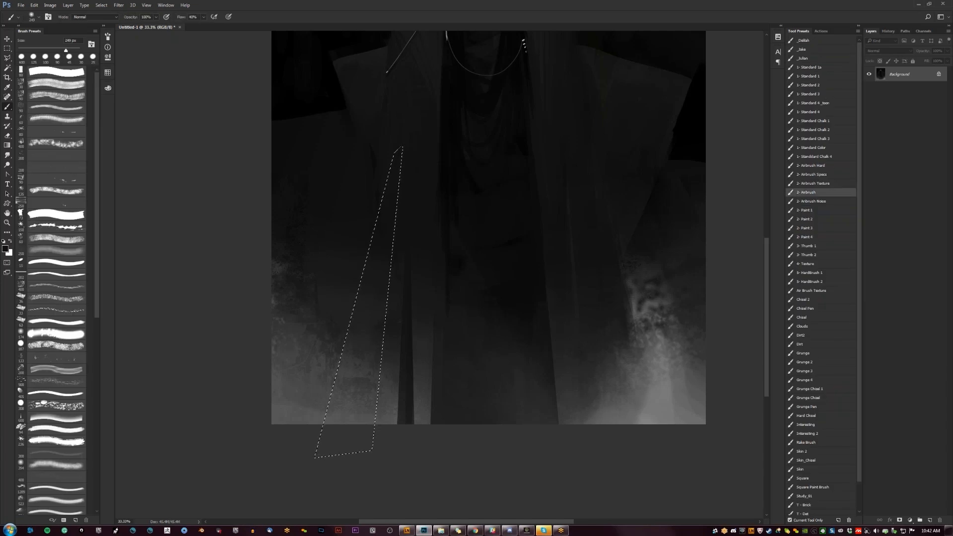
left_click_drag(385, 370, 380, 422)
key("bracketright")
key("bracketright")
key("bracketright")
key("bracketright")
left_click_drag(390, 343, 382, 427)
key("ctrl+d")
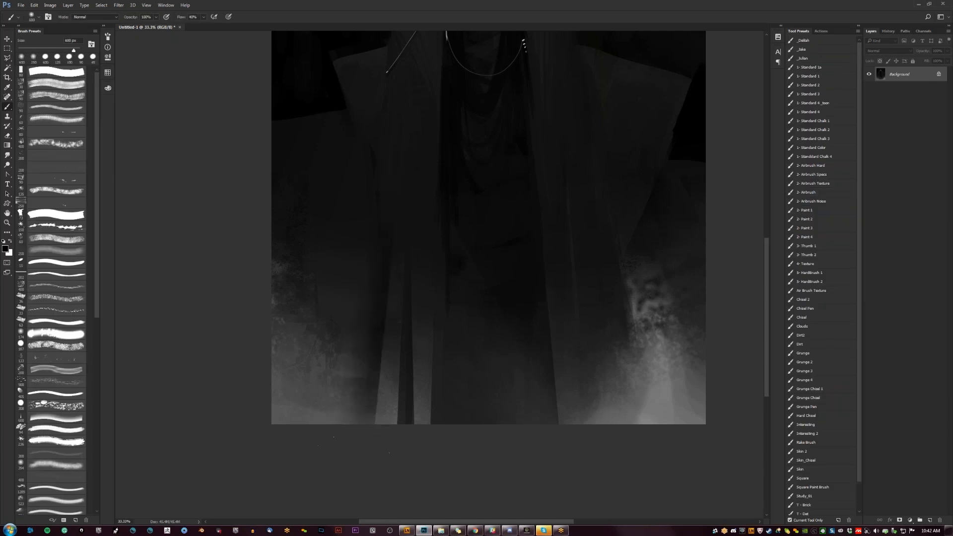
left_click(389, 343, "alt")
left_click_drag(388, 365, 386, 399)
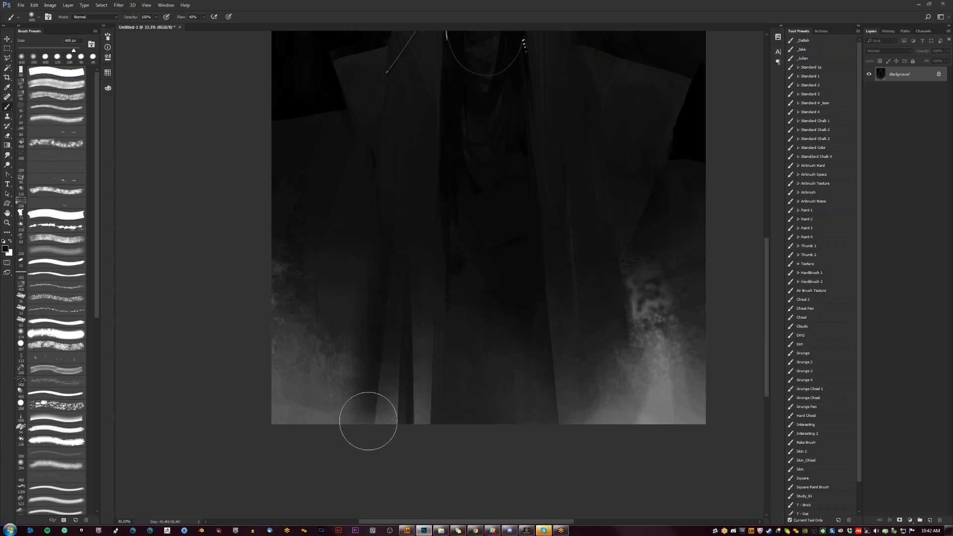
- Smooth the textured fog at the painting's lower left with sampled greys, using the airbrush at about 700 px
key("z")
left_click(408, 424, "alt")
left_click(408, 425, "alt")
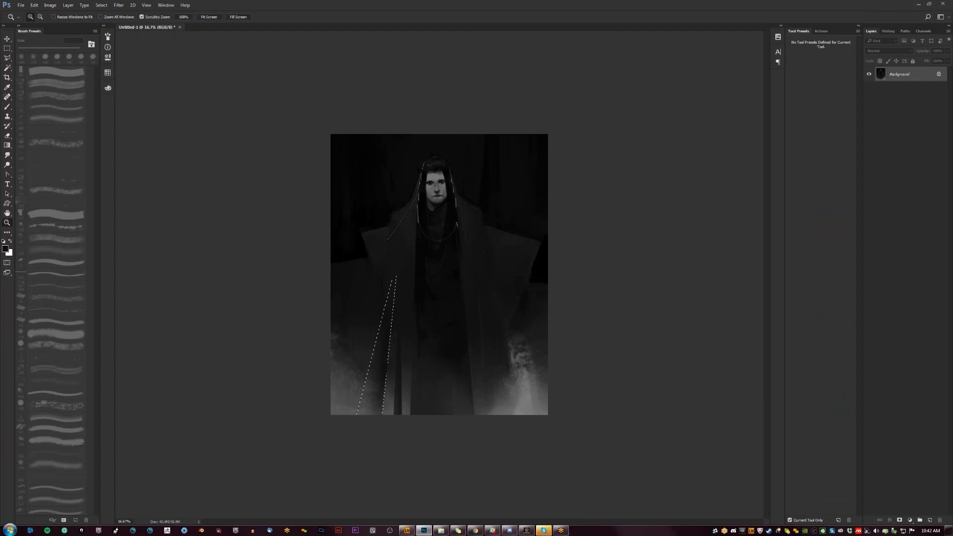
key("ctrl+plus")
key("b")
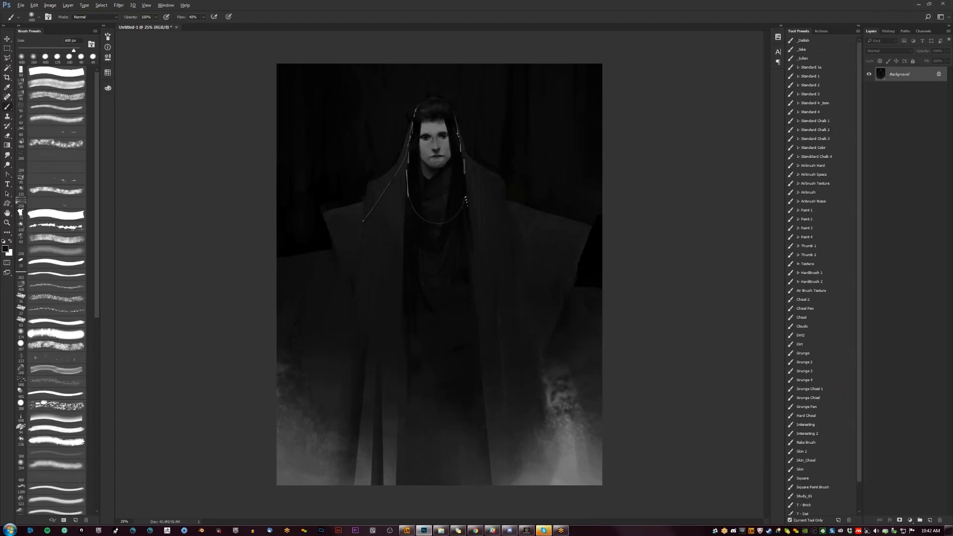
mouse_move(332, 474)
left_mouse_down()
mouse_move(357, 464)
mouse_move(367, 437)
left_mouse_up()
mouse_move(298, 502)
left_mouse_down()
mouse_move(311, 449)
mouse_move(300, 469)
mouse_move(290, 456)
left_mouse_up()
left_click(297, 455, "alt")
left_click_drag(297, 368, 308, 354)
left_click(312, 348, "alt")
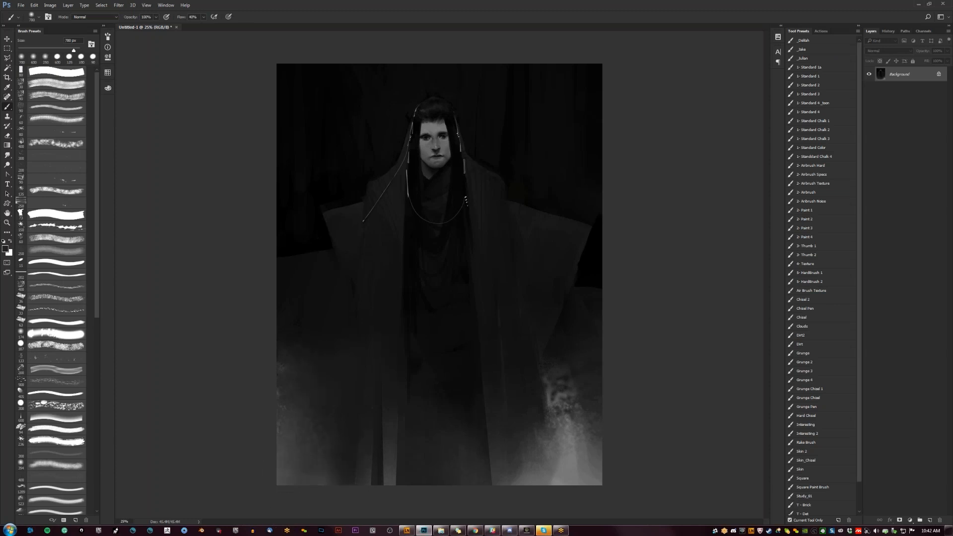
mouse_move(342, 507)
left_mouse_down()
mouse_move(350, 467)
mouse_move(327, 449)
left_mouse_up()
left_click(300, 461, "alt")
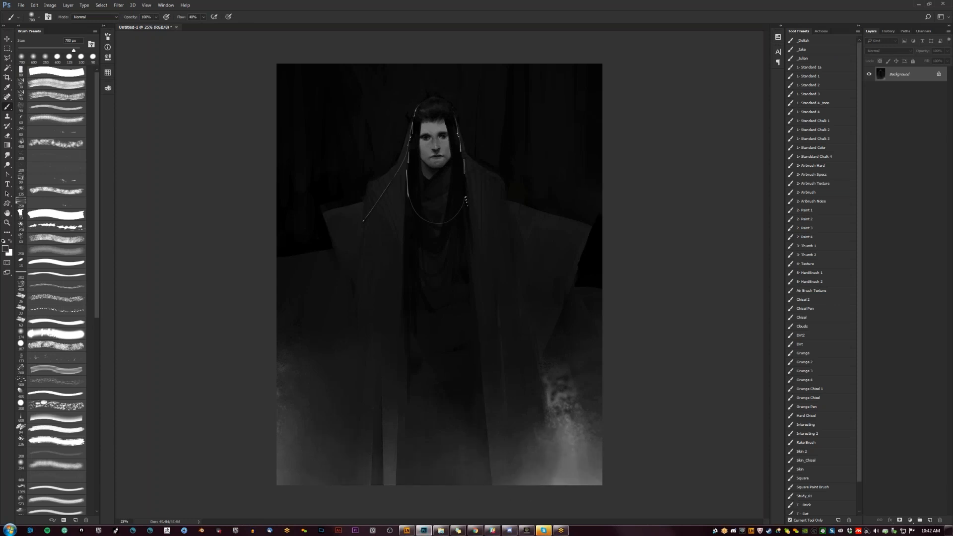
- Blend the lower-left fog more broadly with the airbrush enlarged to 1400 px, and reset the colours to default
key("bracketright")
key("bracketright")
key("bracketright")
key("bracketright")
key("bracketright")
key("bracketright")
key("bracketright")
key("d")
- Paint fine hair strands beside the face with the 1- Standard 2 brush, starting at 3 px
key("z")
left_click(468, 156)
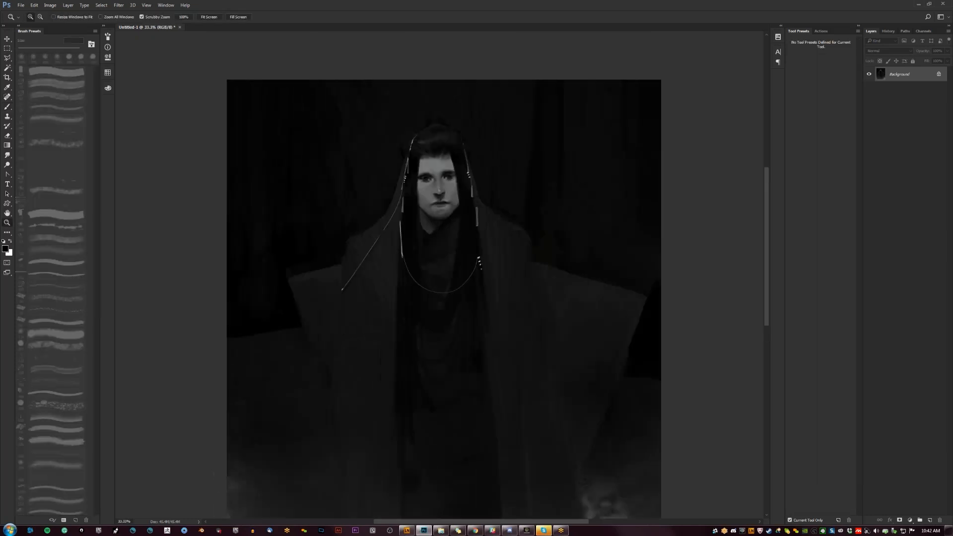
left_click(468, 177)
key("b")
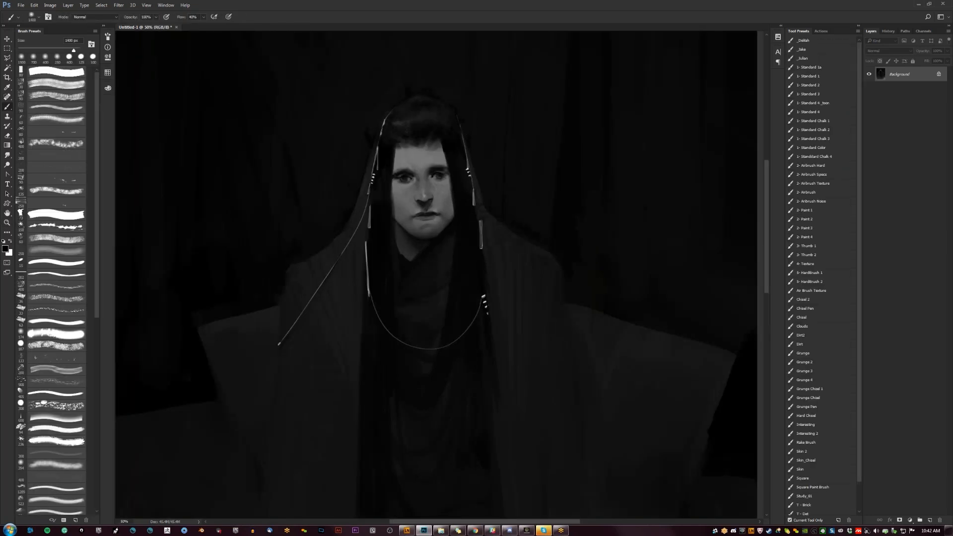
left_click(827, 87)
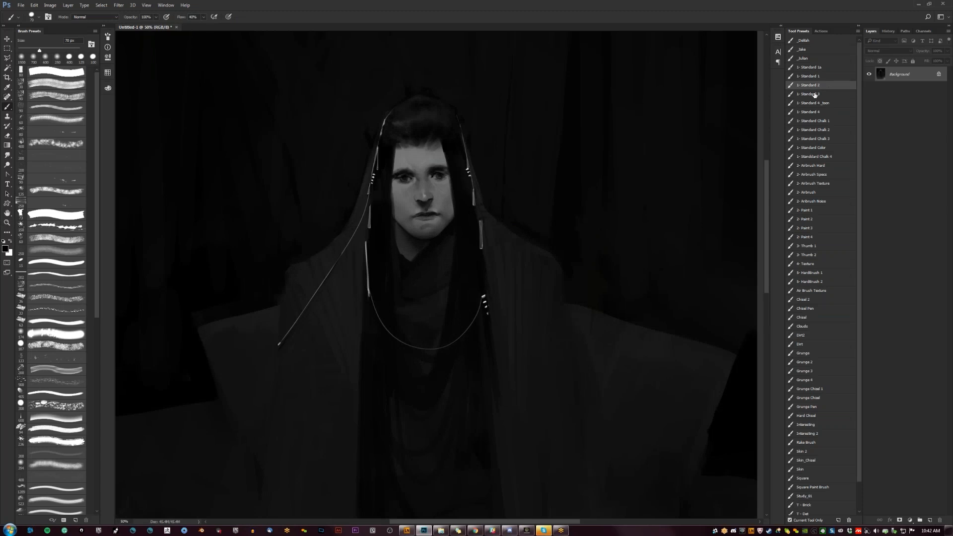
key("bracketleft")
key("bracketleft")
key("bracketleft")
key("bracketleft")
key("bracketleft")
key("bracketleft")
key("bracketleft")
key("bracketleft")
key("bracketleft")
key("bracketleft")
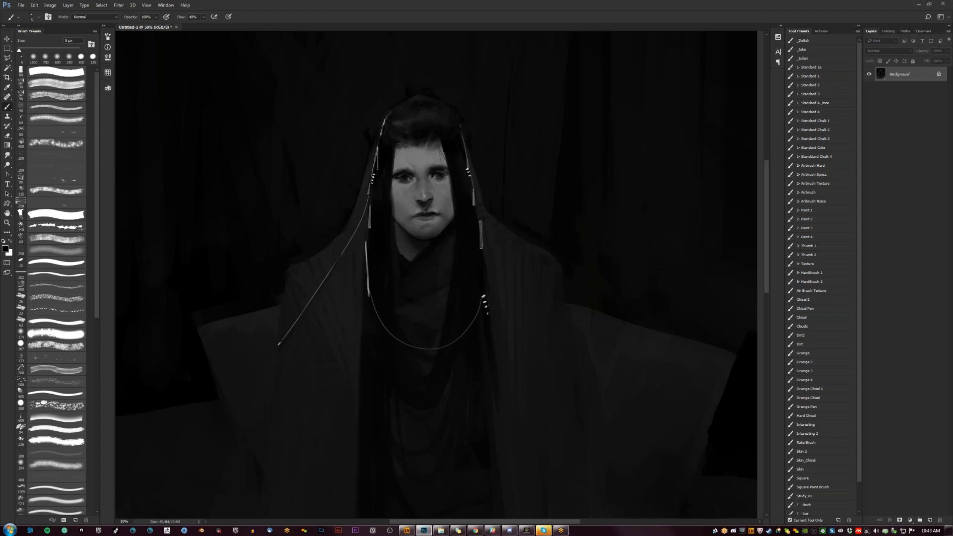
left_click(284, 347, "alt")
left_click_drag(389, 279, 385, 213)
- Add more loose dark hair strands along both sides of the face and down over the chest, enlarging the brush to 20 px
key("bracketright")
key("bracketright")
key("bracketright")
left_click_drag(384, 248, 386, 209)
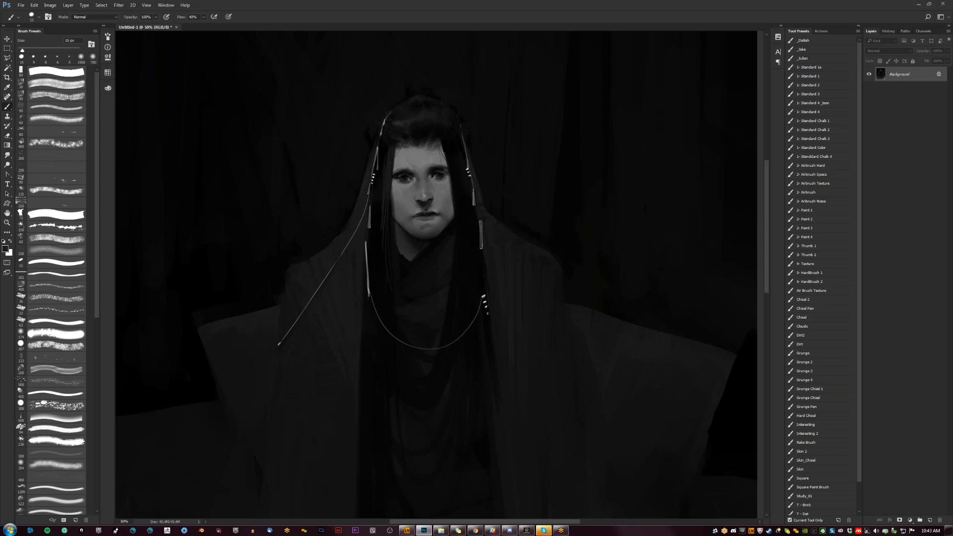
mouse_move(384, 249)
left_mouse_down()
mouse_move(386, 213)
mouse_move(379, 229)
left_mouse_up()
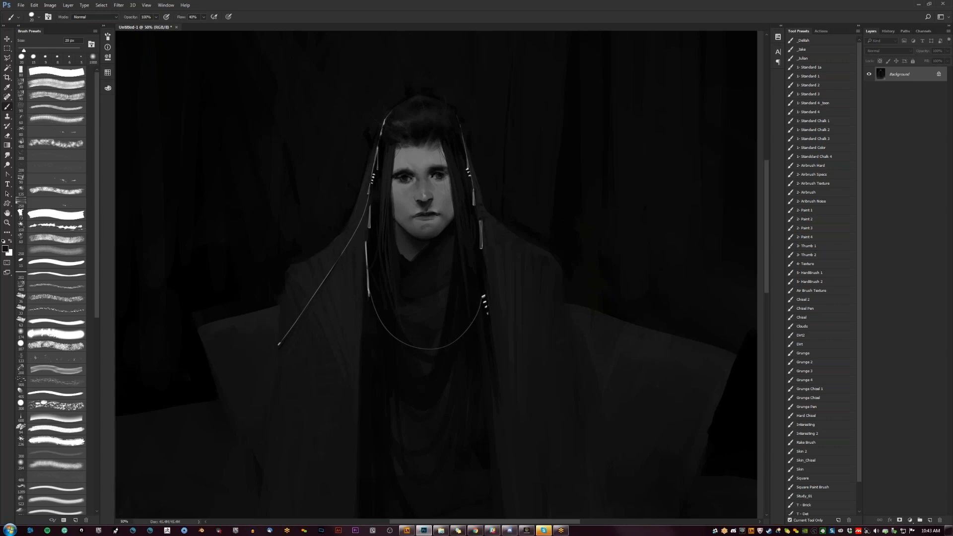
- Examine the whole composition from a distance, and inspect the face, hair strands and chest chain up close
key("ctrl+minus")
key("ctrl+minus")
key("ctrl+minus")
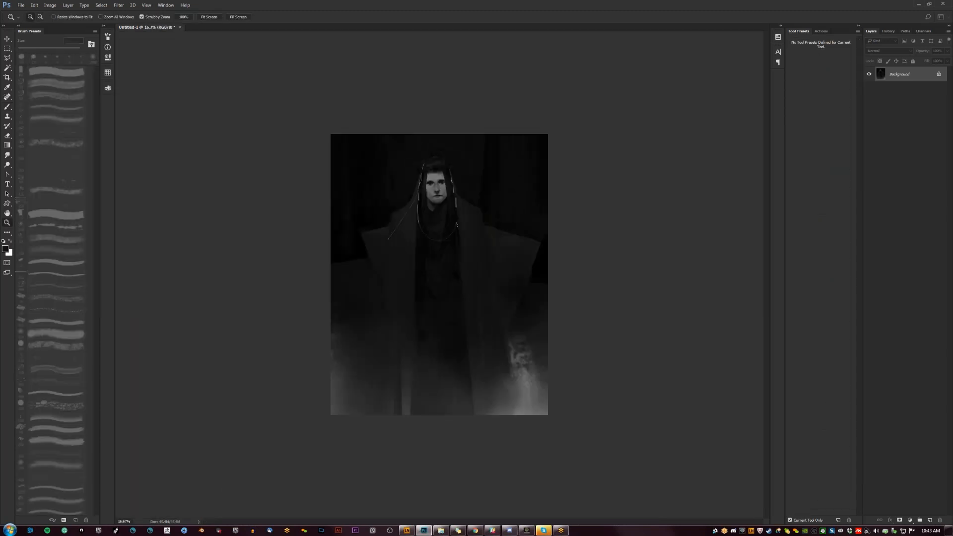
key("Tab")
key("Tab")
left_click(439, 172)
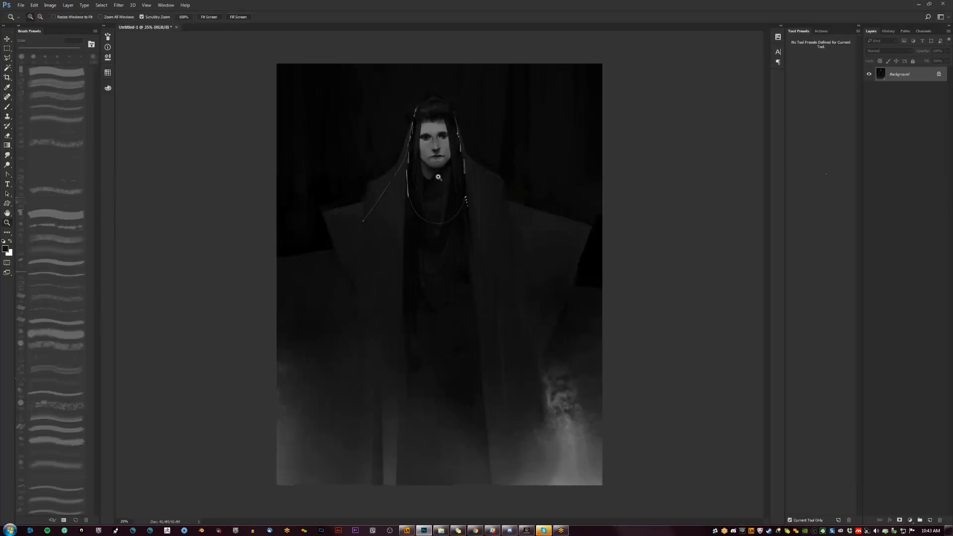
left_click(439, 170)
left_click(439, 170)
left_click_drag(433, 168, 431, 218)
left_click(425, 216)
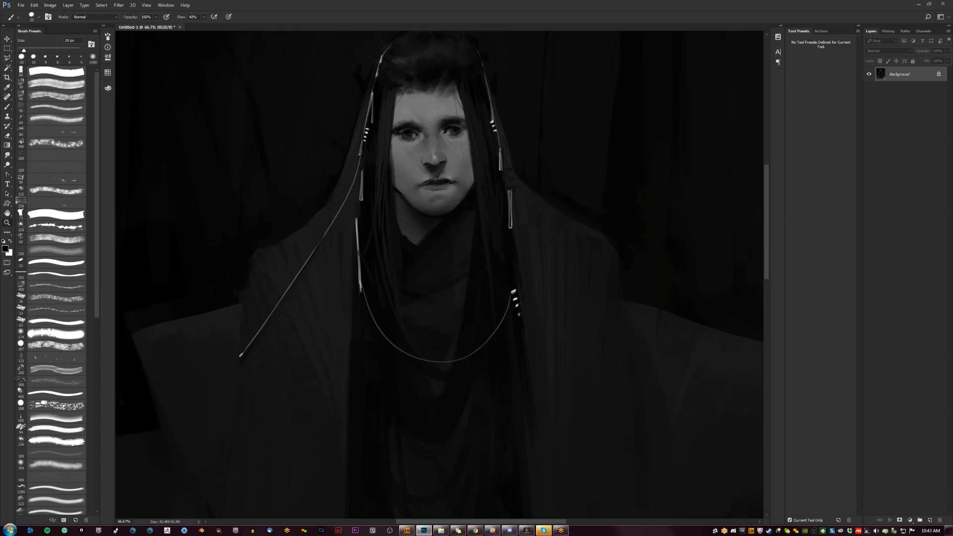
- Examine the whole painting in full-screen view without the interface, and inspect the face, hair strands and chest chain up close
left_click(460, 254, "alt")
left_click(460, 254, "alt")
left_click_drag(459, 258, 449, 271)
key("f")
key("f")
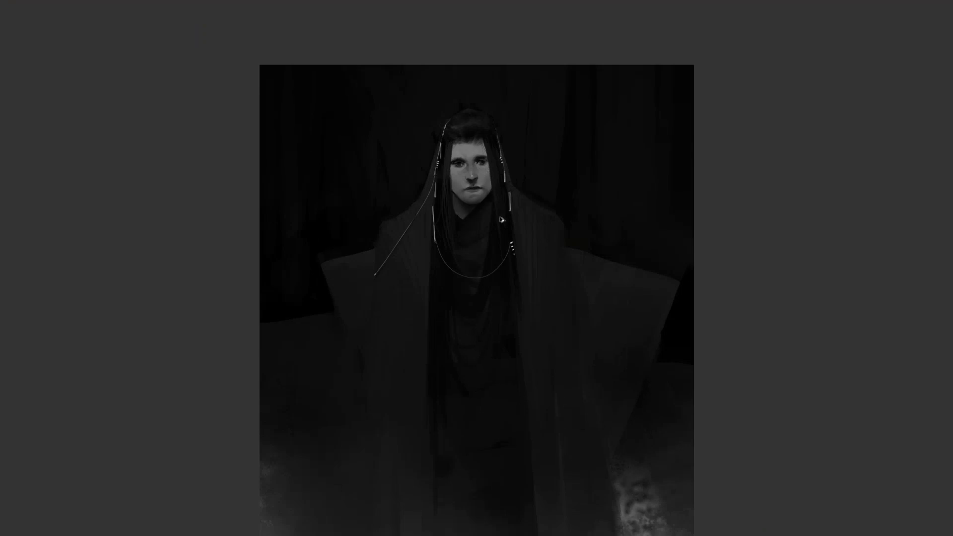
left_click(491, 235)
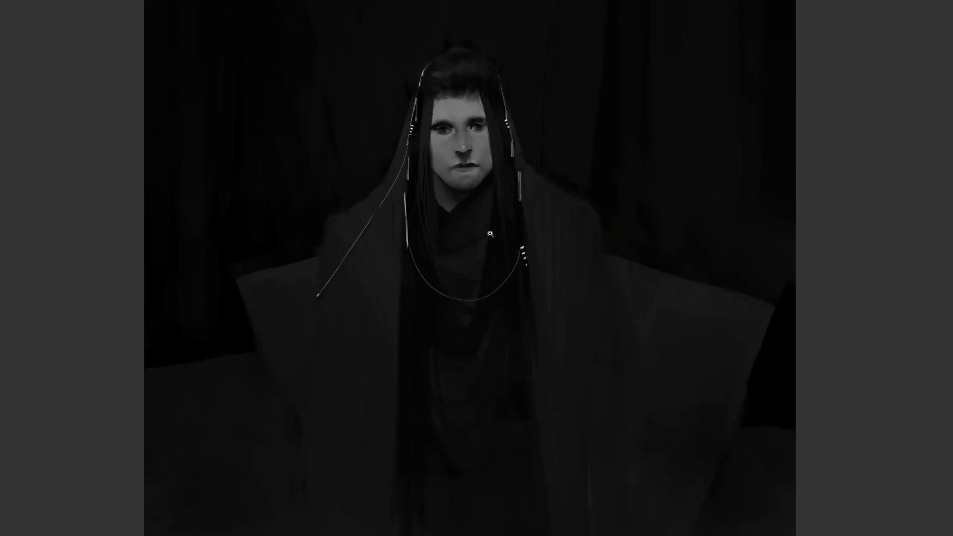
left_click(491, 235)
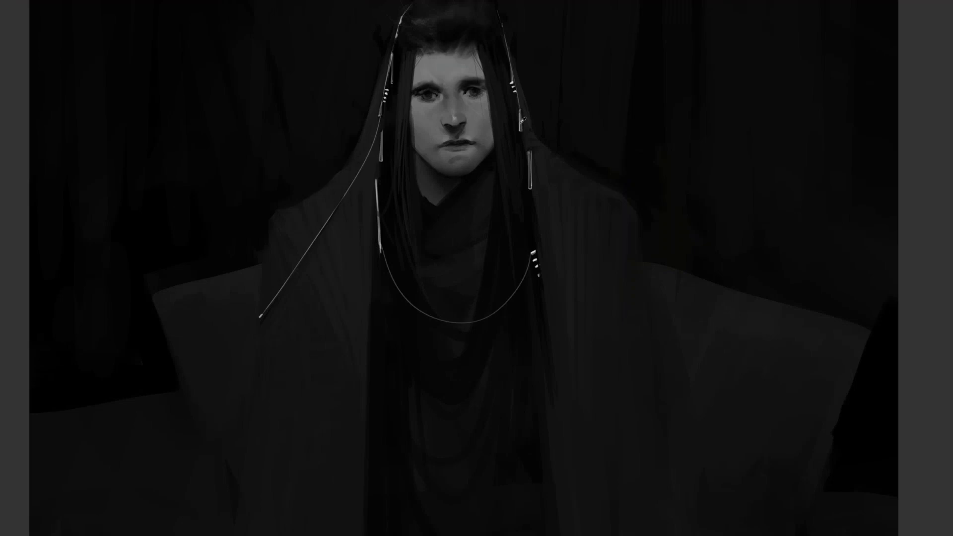
mouse_move(491, 159)
left_mouse_down()
mouse_move(442, 211)
mouse_move(445, 222)
left_mouse_up()
scroll(472, 242, "down", 4)
- Switch to ArtStation in Chrome, reload the home page, and look over the community artworks
key("alt+Tab")
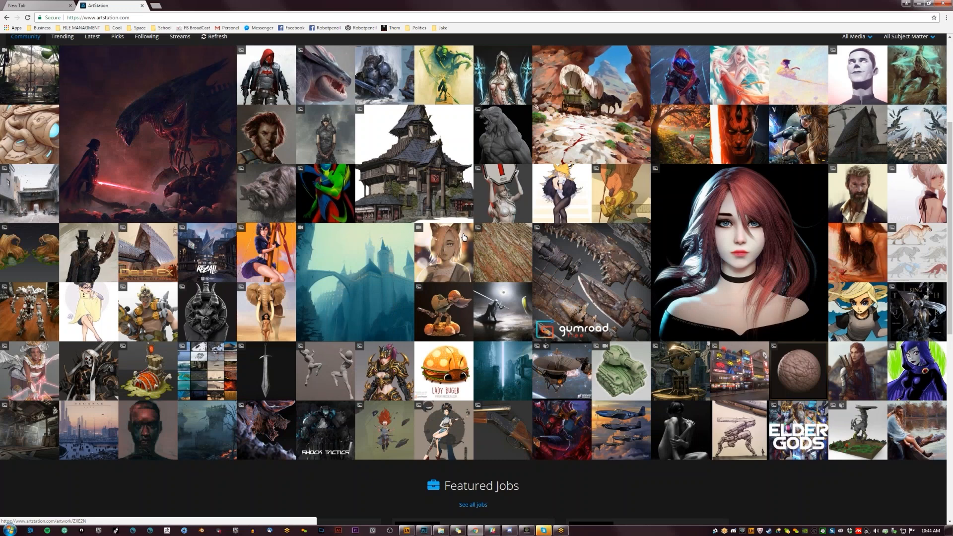
left_click(27, 17)
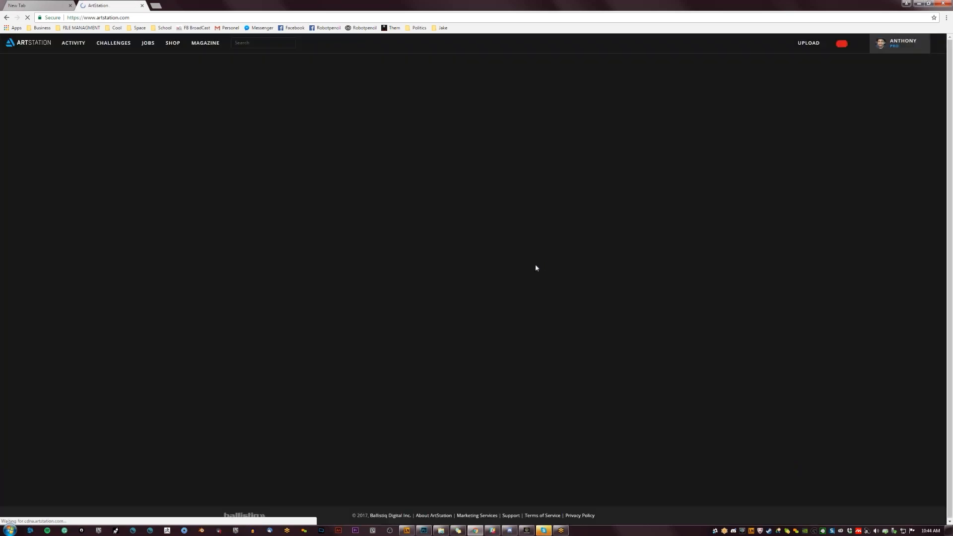
scroll(947, 381, "down", 1)
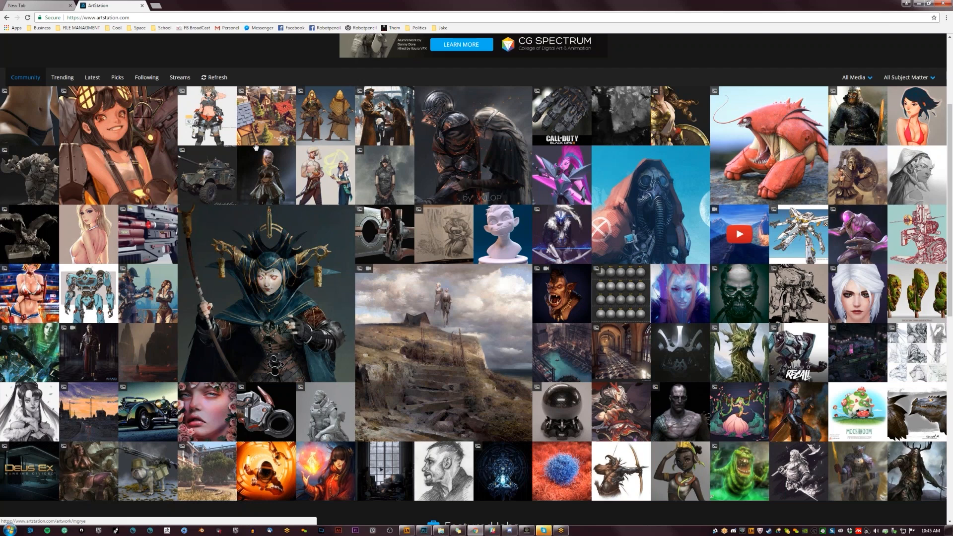
- Open the Panhard_AML-90 texture artwork, like it, and check its artist's portfolio before returning to the community feed
left_click(210, 170)
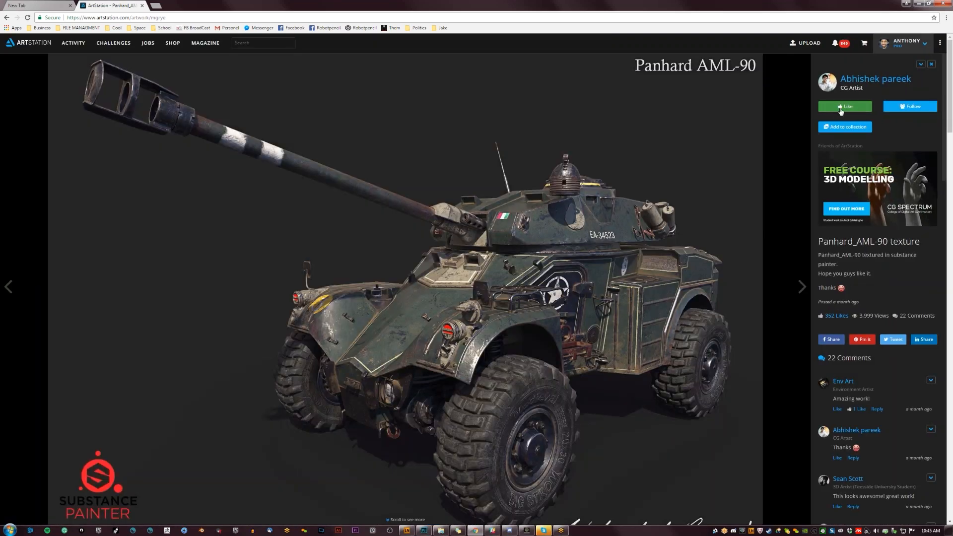
left_click(847, 107)
left_click(875, 79)
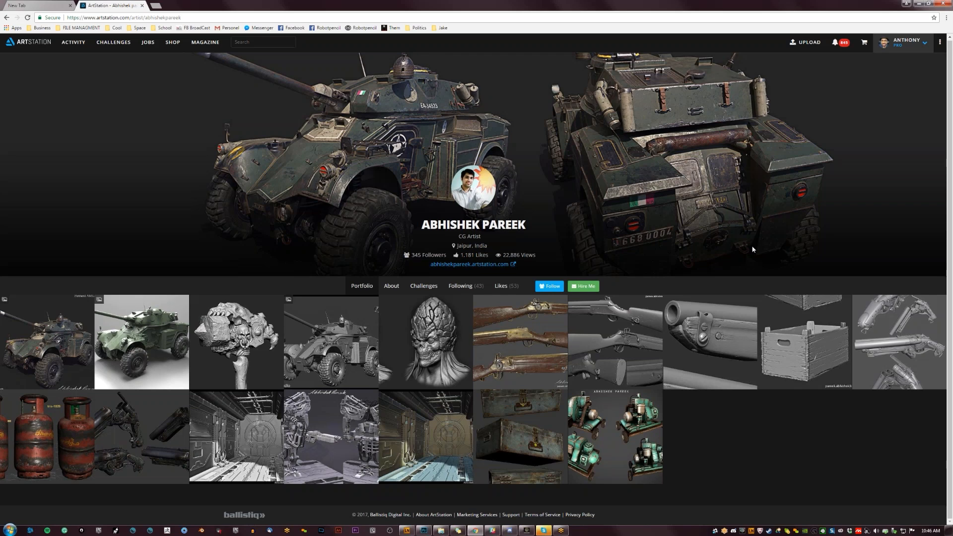
left_click(21, 42)
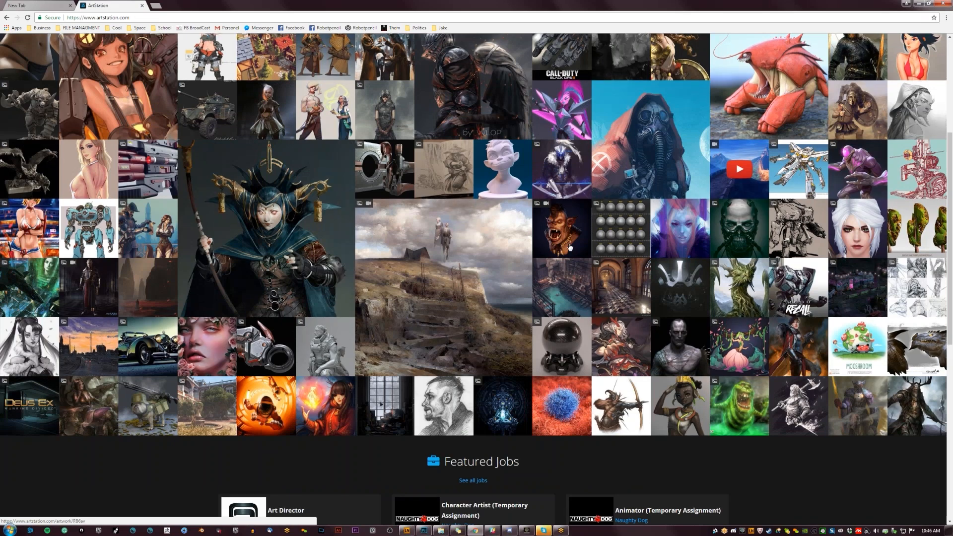
- View the GIGANTIC - Zandora and Haunted Cliffs of Cullero/DISHONORED 2 artworks, returning to the community feed after each
left_click(661, 282)
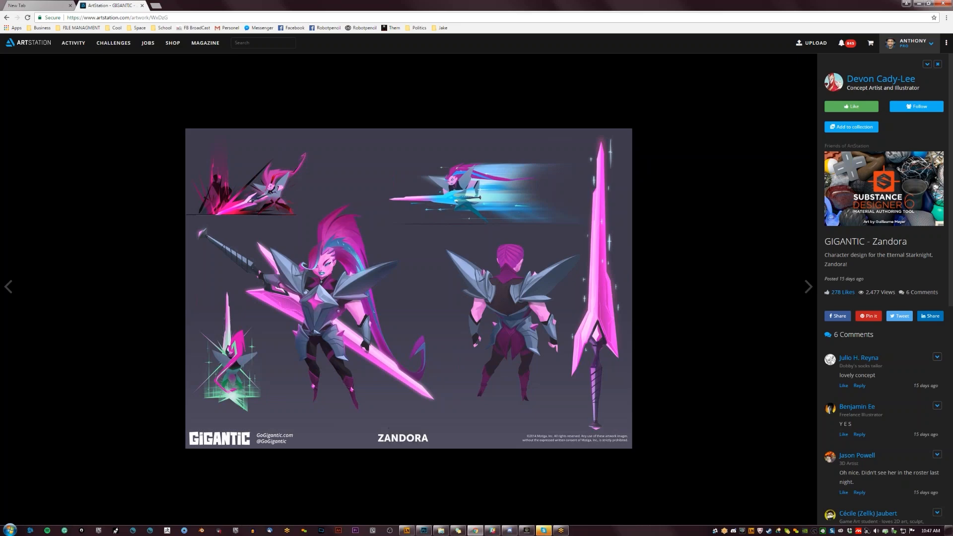
left_click(24, 41)
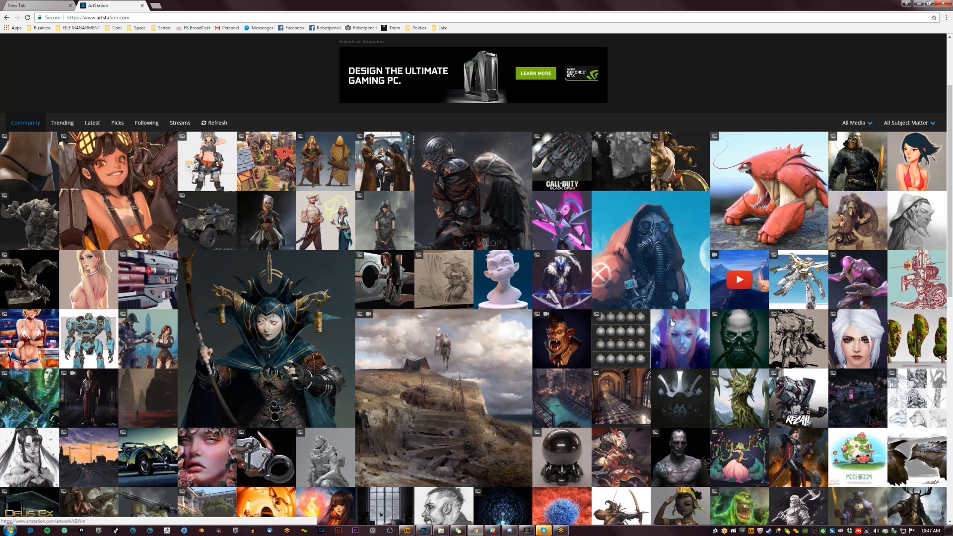
left_click(436, 359)
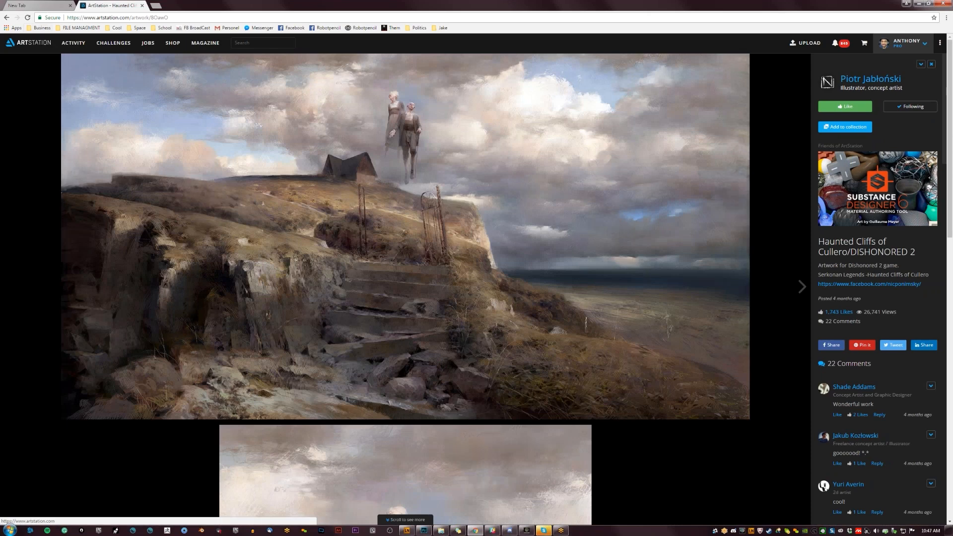
left_click(28, 42)
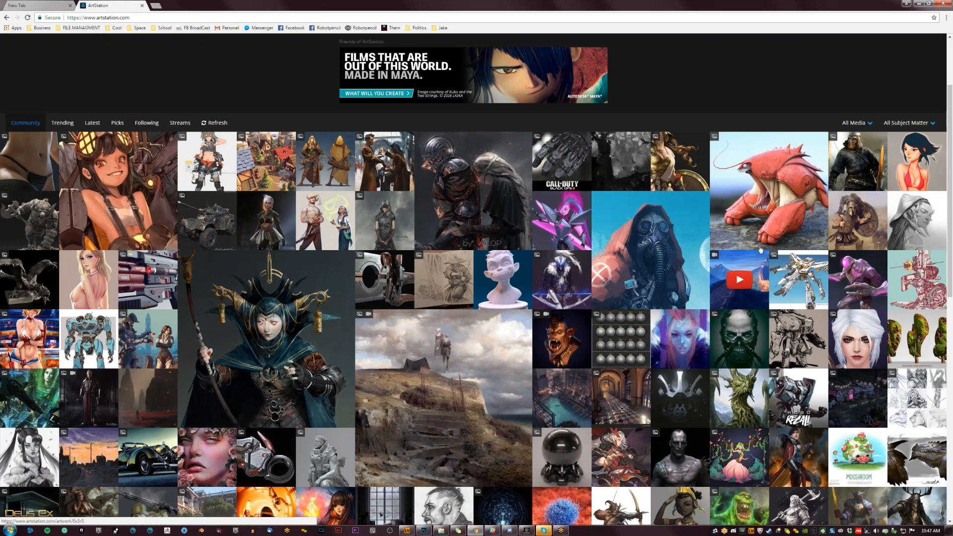
- Browse the portfolio of the Haunted Cliffs of Cullero/DISHONORED 2 artist, and return to the community feed
scroll(761, 250, "down", 2)
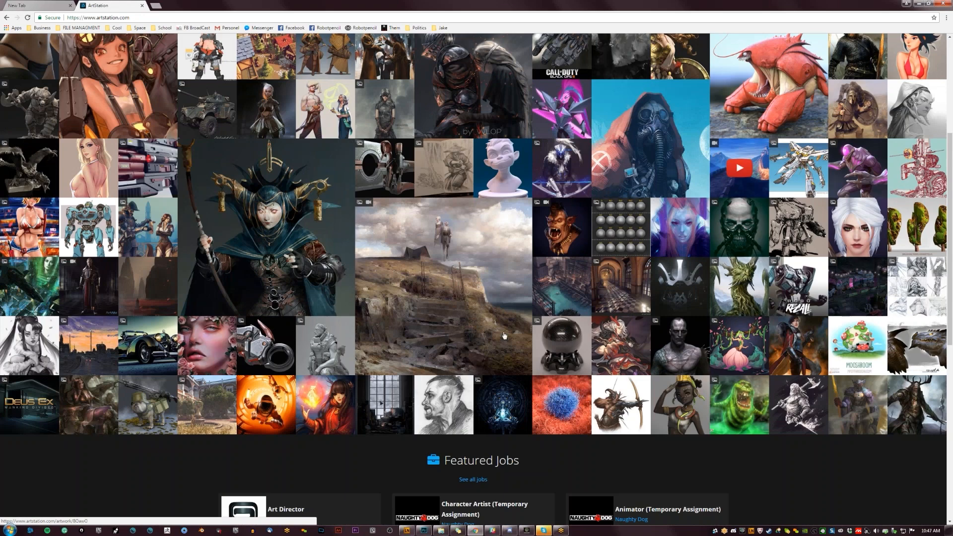
left_click(471, 264)
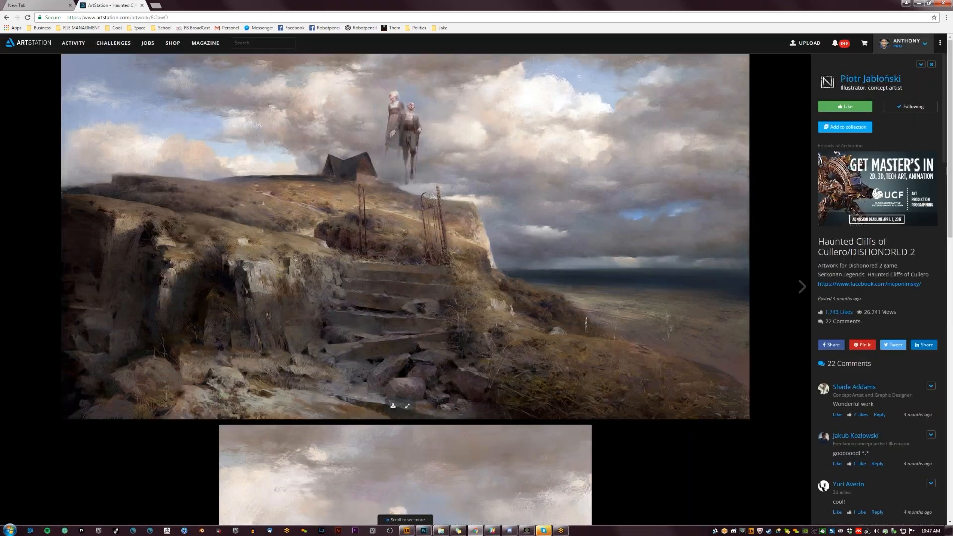
left_click(869, 86)
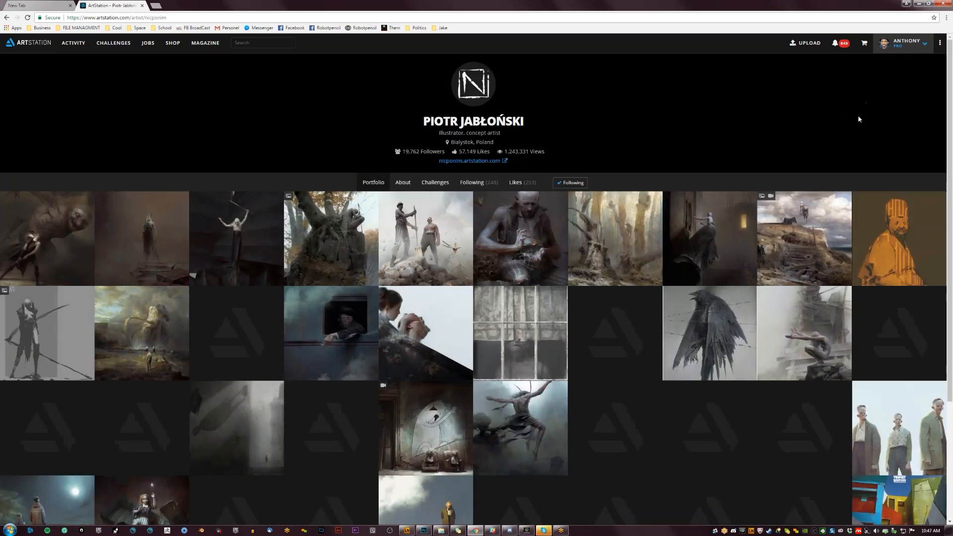
scroll(706, 146, "down", 5)
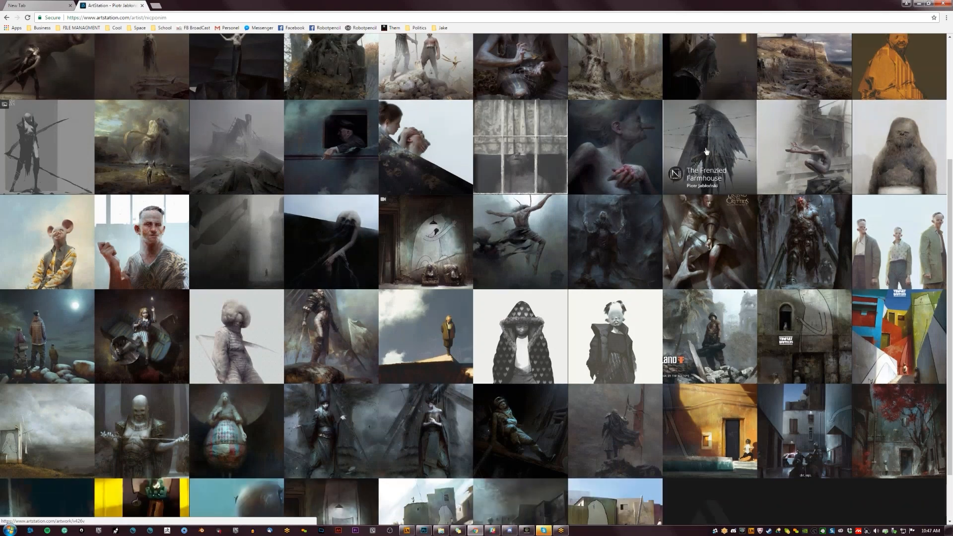
scroll(705, 166, "up", 3)
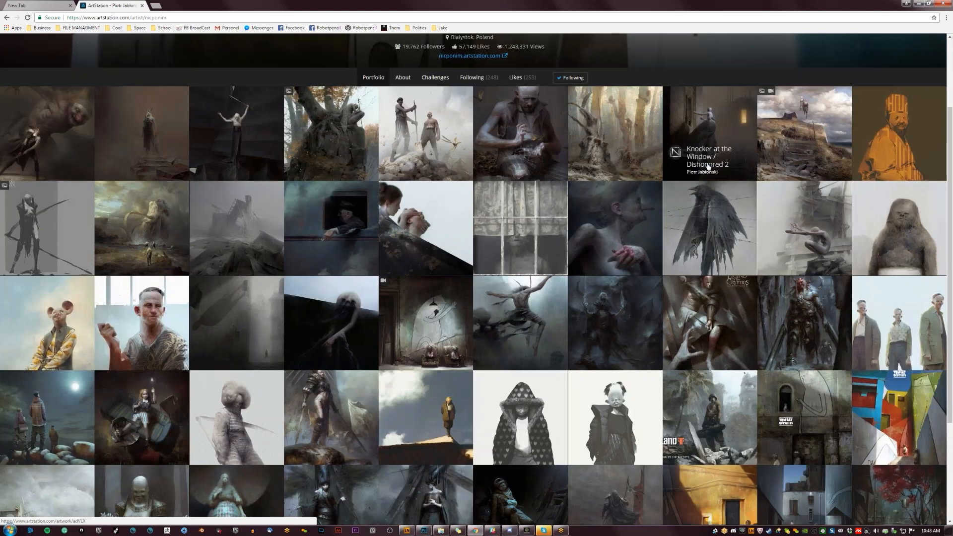
scroll(708, 166, "up", 2)
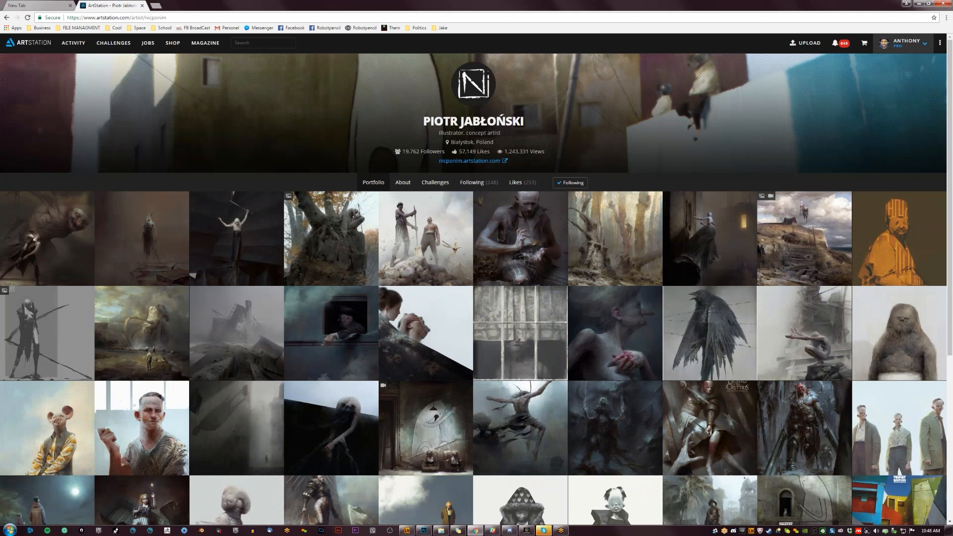
left_click(28, 45)
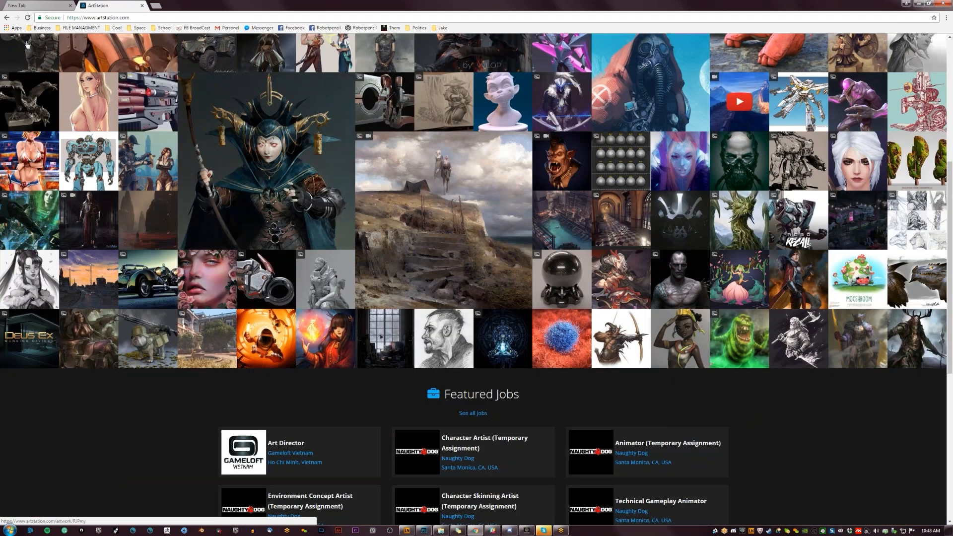
- Open the Call of Duty: Black Ops 3 - Robotics artwork and look through its artist's portfolio
scroll(641, 206, "up", 2)
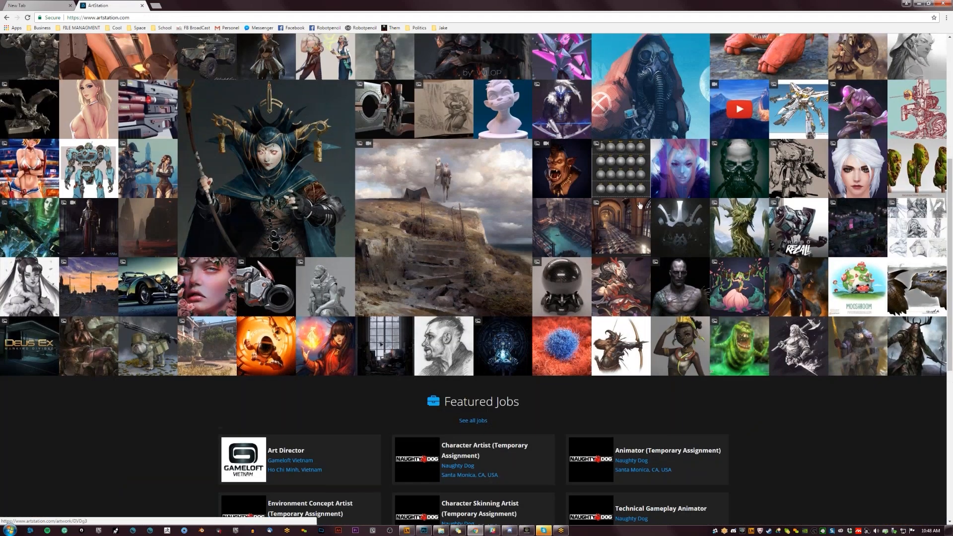
scroll(649, 199, "up", 1)
left_click(552, 168)
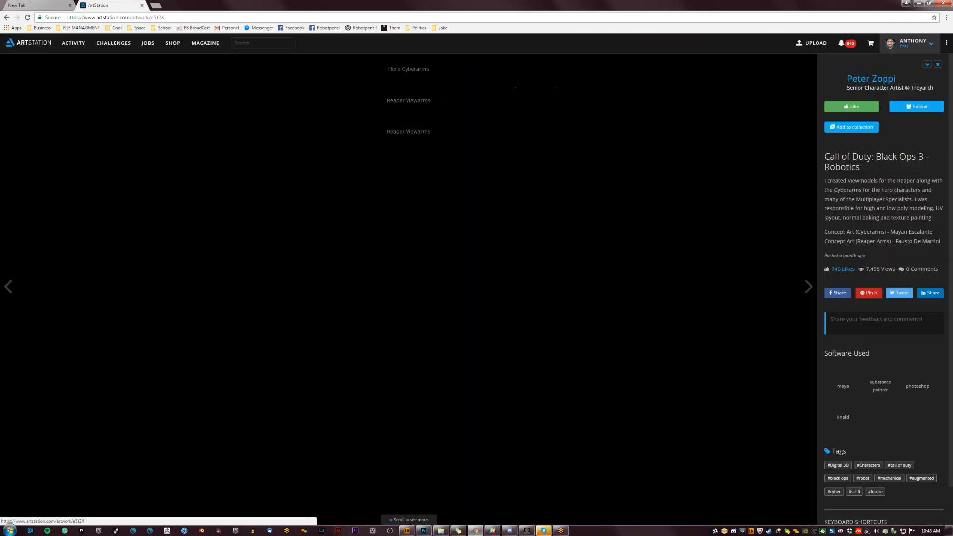
left_click(865, 78)
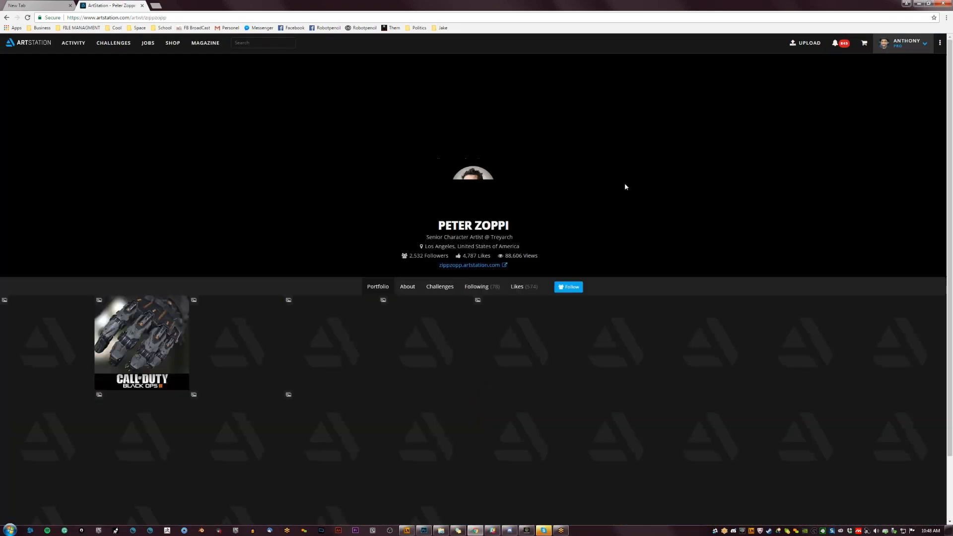
scroll(589, 201, "down", 2)
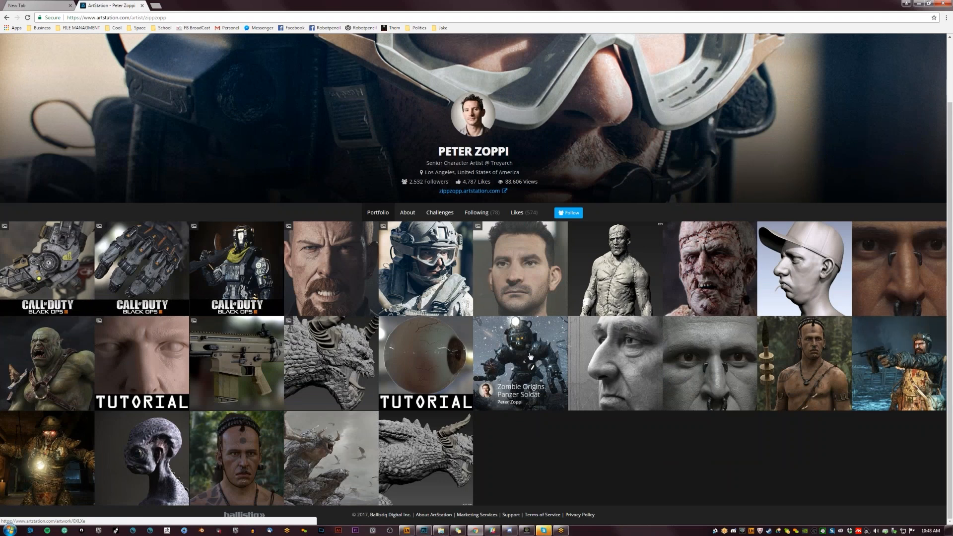
scroll(530, 356, "up", 2)
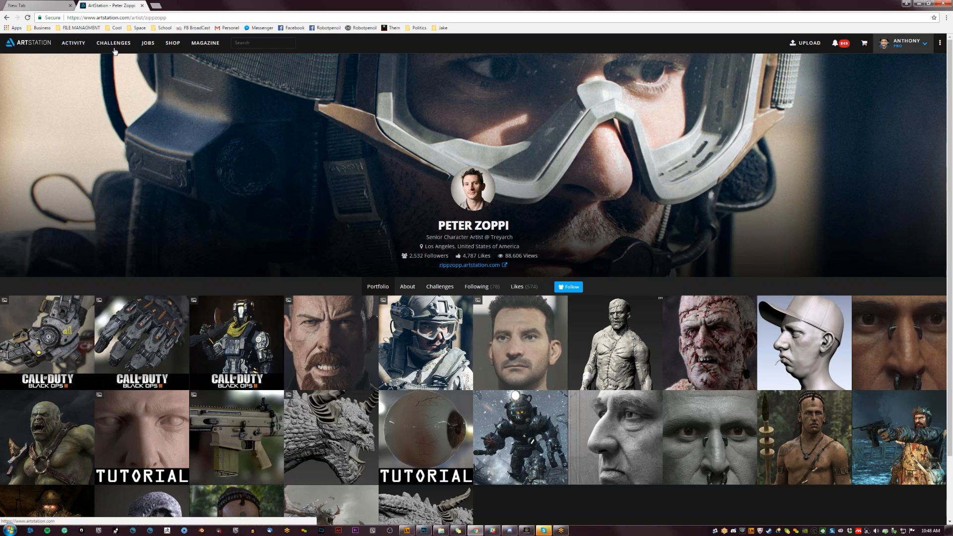
- Go to the account's own liked artworks, and open two of them in background tabs, including Francois Australia
mouse_move(904, 44)
left_click(889, 63)
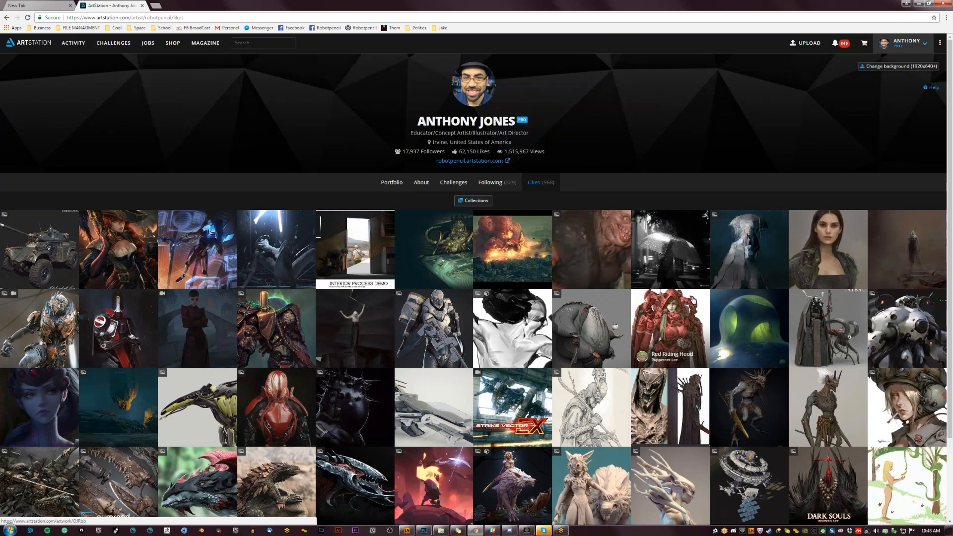
middle_click(687, 288)
scroll(570, 377, "down", 2)
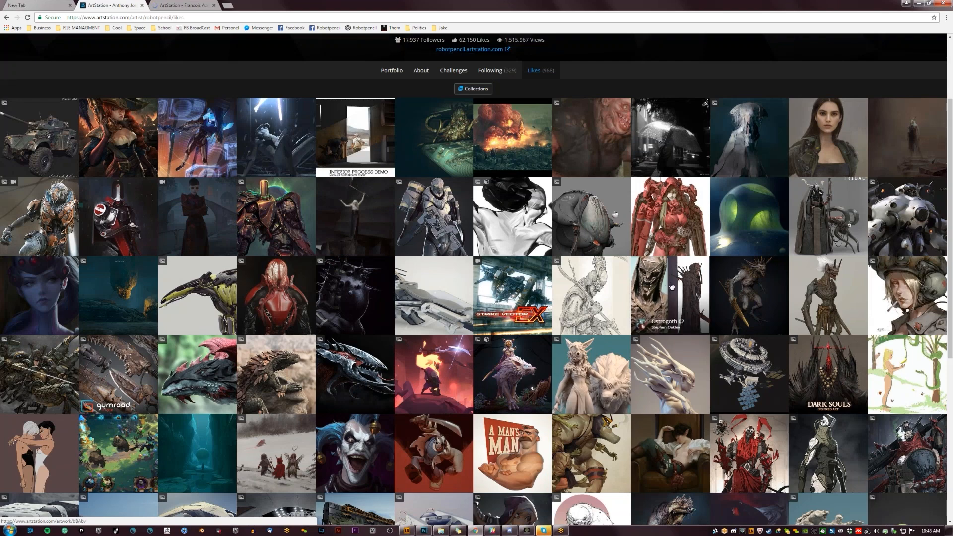
scroll(727, 217, "up", 1)
middle_click(727, 216)
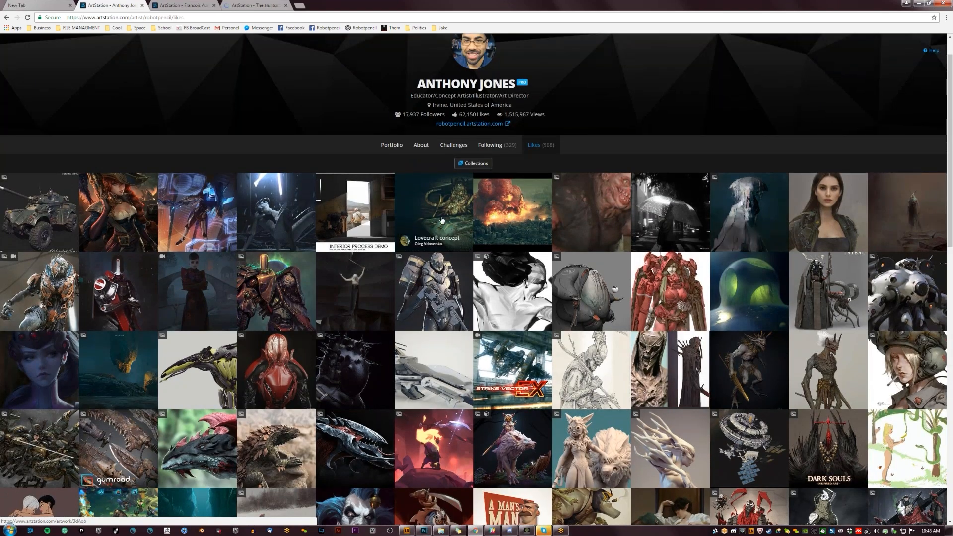
- Look further through the liked artworks, and open the Robinson the Journey shuttle and giant castle pieces in background tabs
scroll(442, 220, "down", 2)
scroll(442, 220, "down", 3)
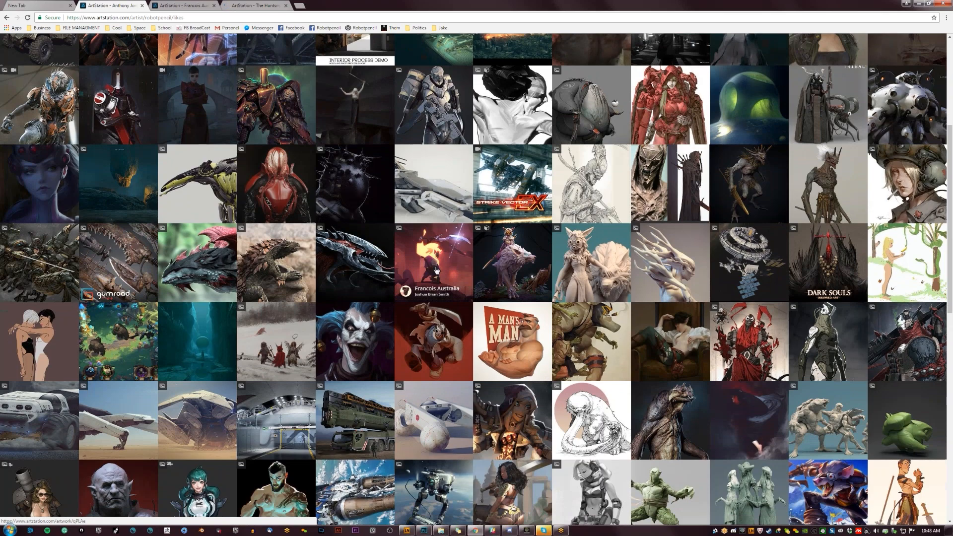
scroll(436, 269, "down", 4)
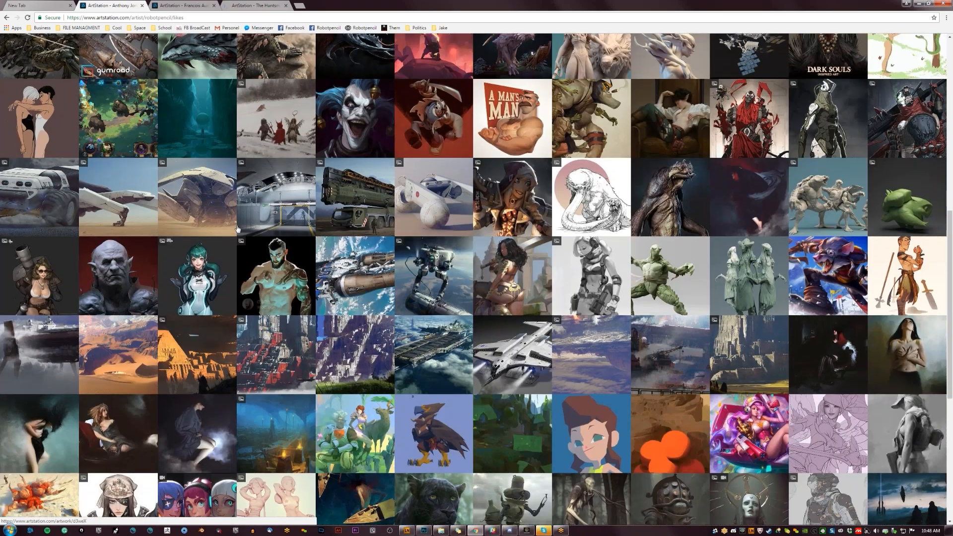
middle_click(232, 224)
scroll(447, 239, "down", 1)
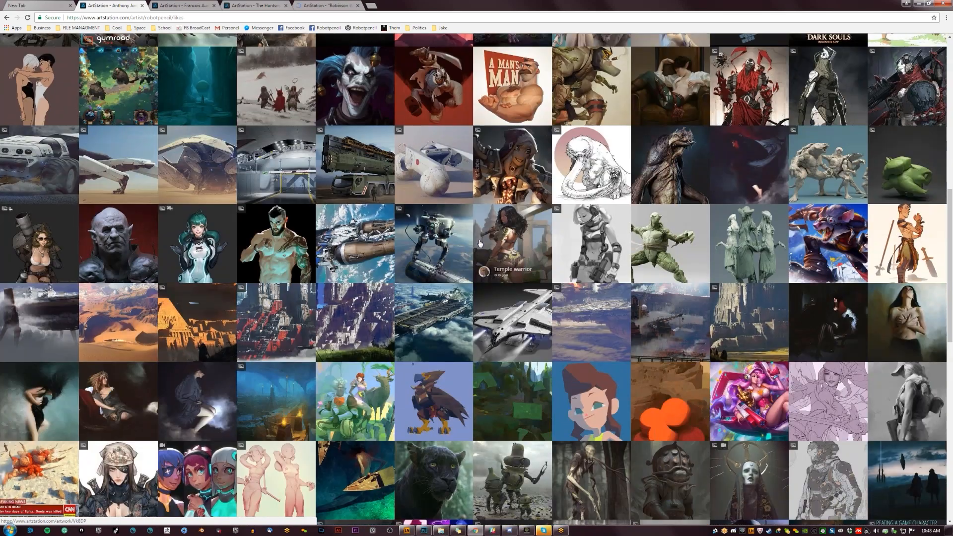
scroll(480, 243, "down", 3)
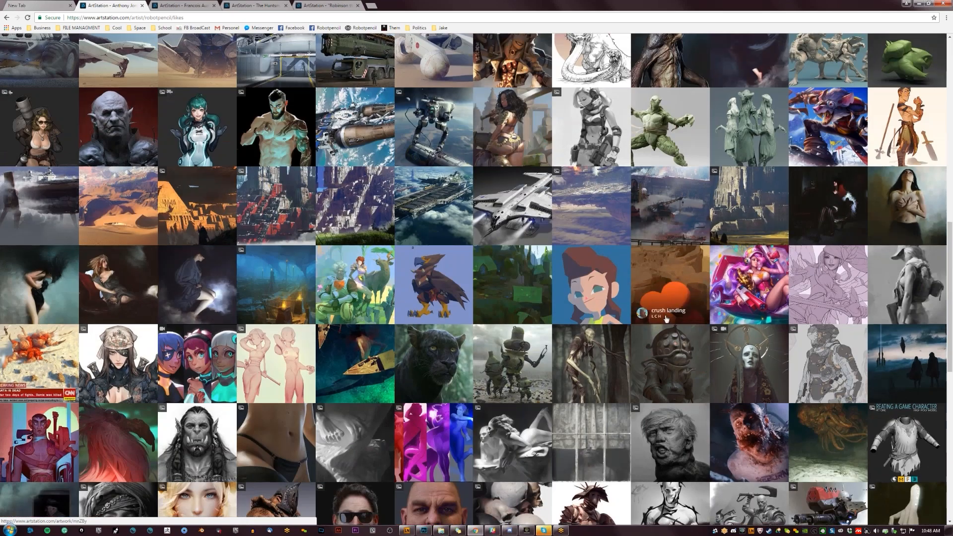
middle_click(775, 201)
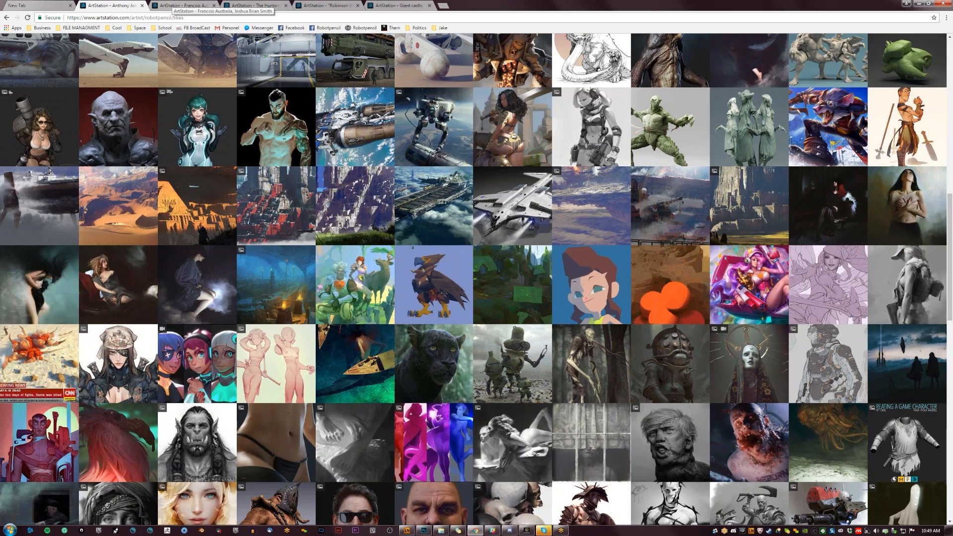
- Open two more liked artworks in background tabs, and continue looking through the older likes
middle_click(11, 142)
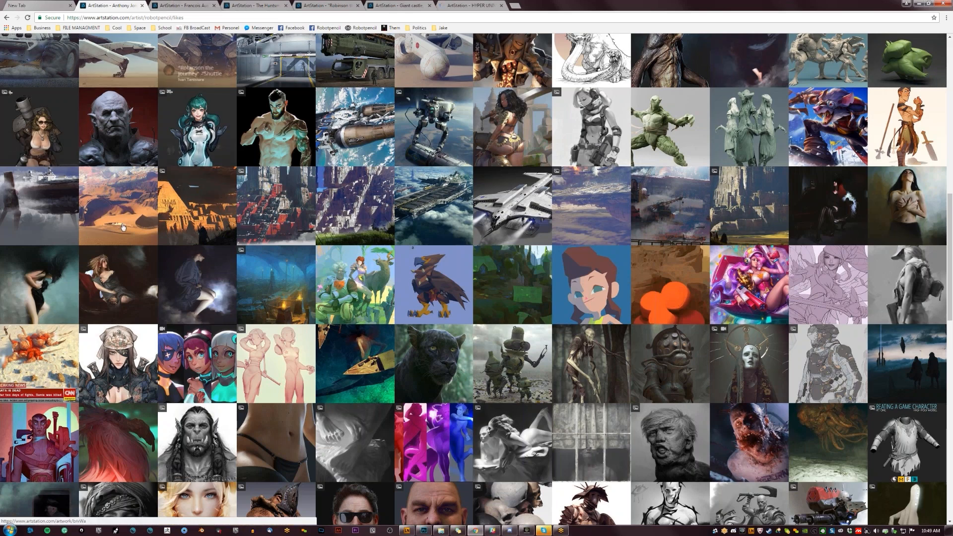
middle_click(184, 294)
scroll(282, 329, "down", 1)
scroll(281, 329, "down", 4)
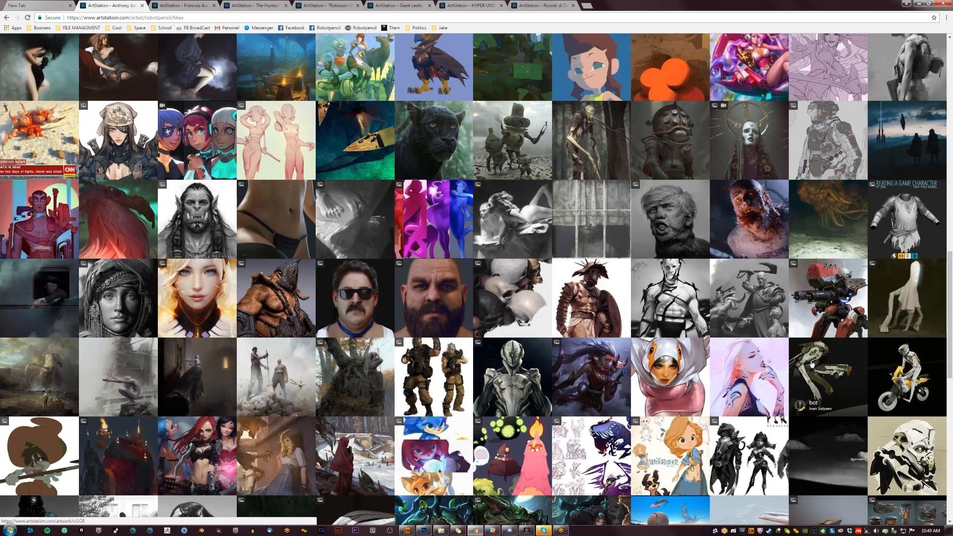
- Open the Wingfeather Saga artwork in a background tab, and view Francois Australia, the Huntsman queen, the Robinson shuttle and Giant castle
middle_click(665, 468)
left_click(192, 5)
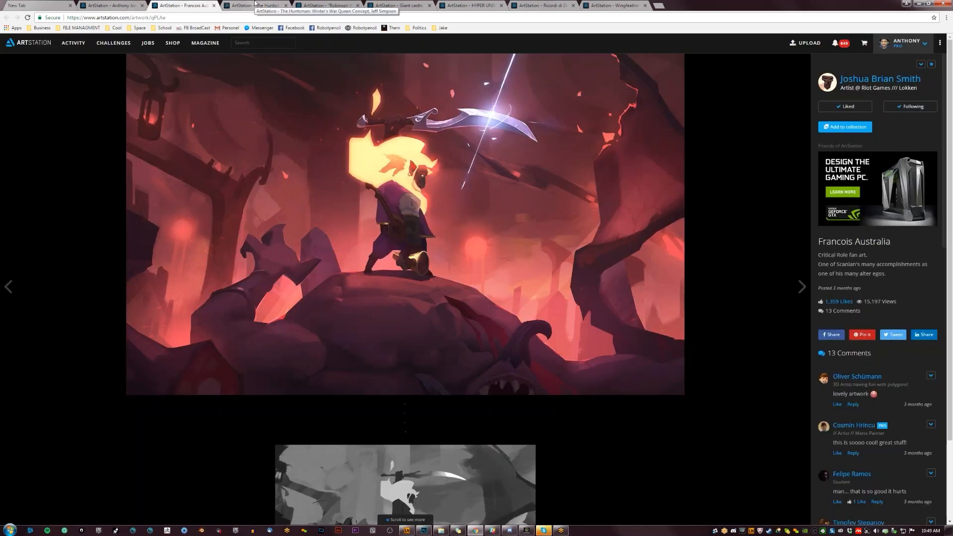
left_click(255, 4)
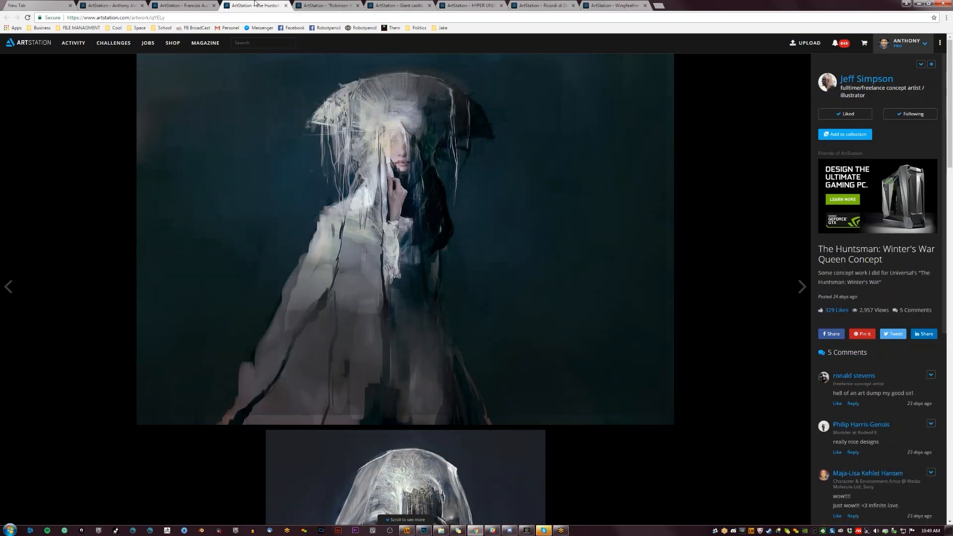
left_click(315, 4)
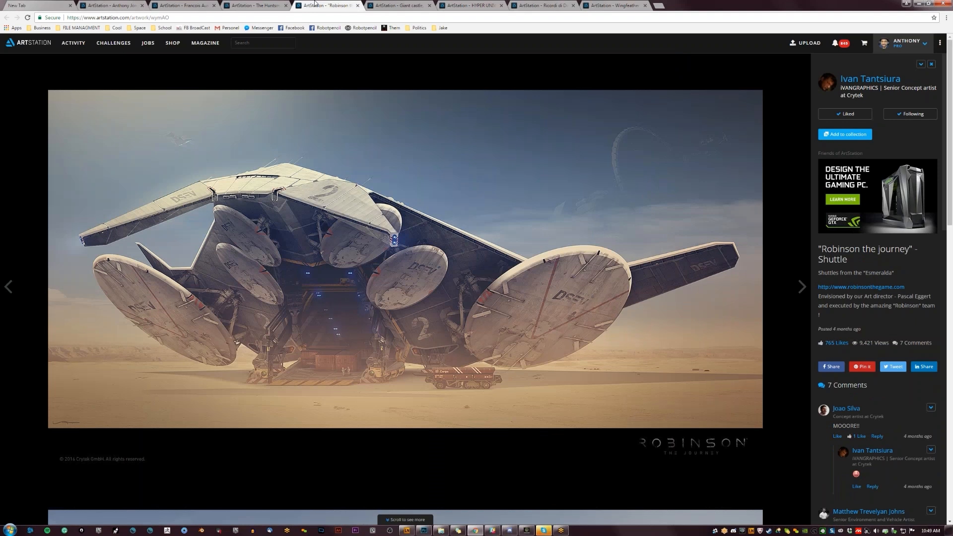
left_click(401, 3)
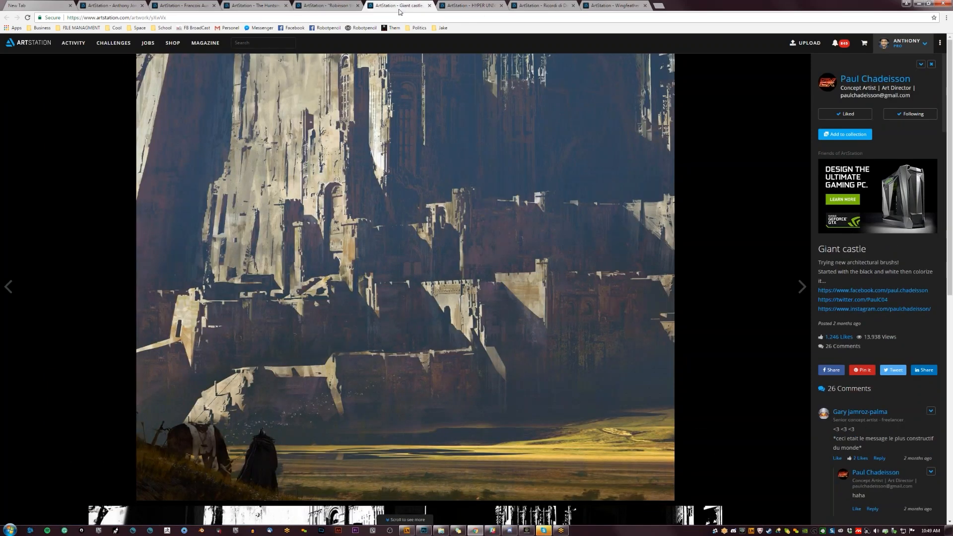
- Look through the HYPER UNIVERSE - Olga character artworks, and view the Ricordi di Domani piece
left_click(460, 4)
scroll(516, 162, "down", 2)
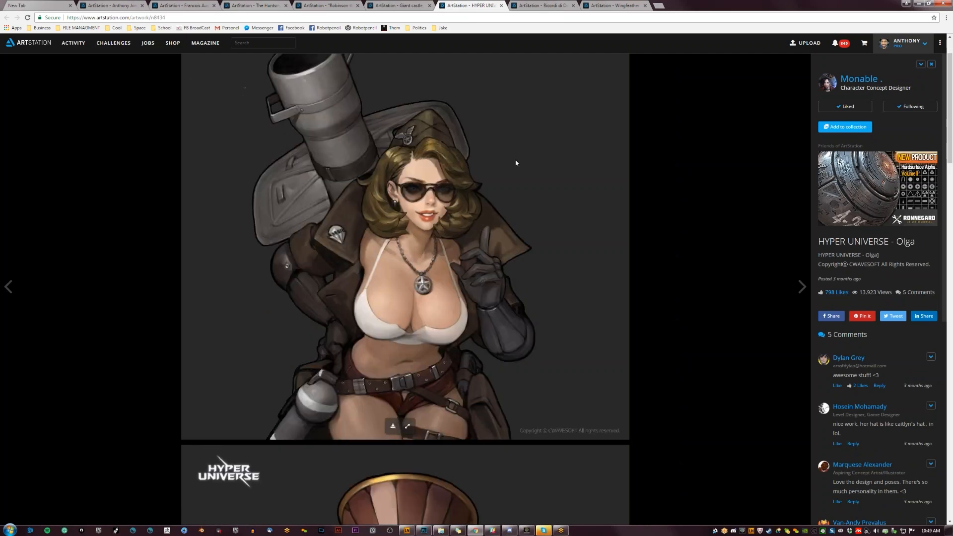
scroll(516, 162, "down", 6)
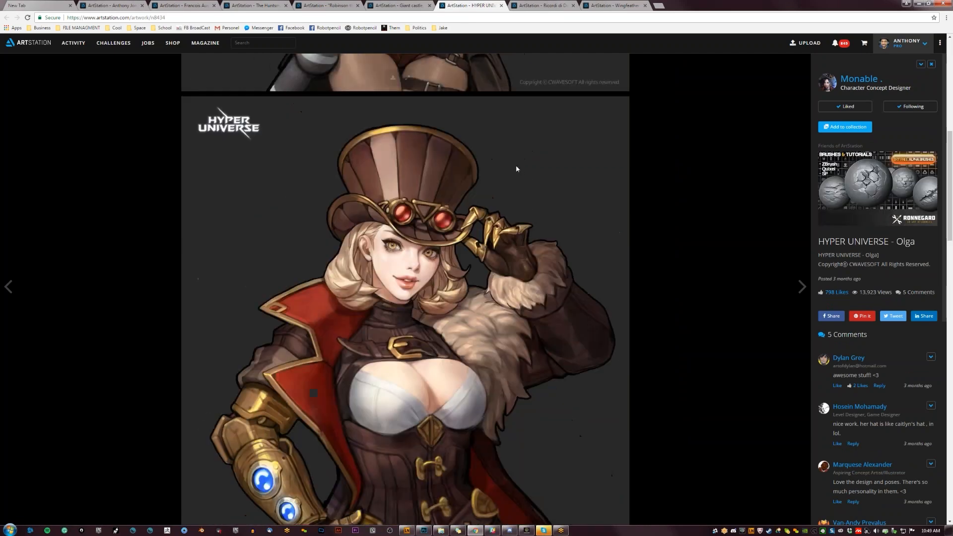
scroll(515, 164, "up", 5)
scroll(515, 158, "up", 3)
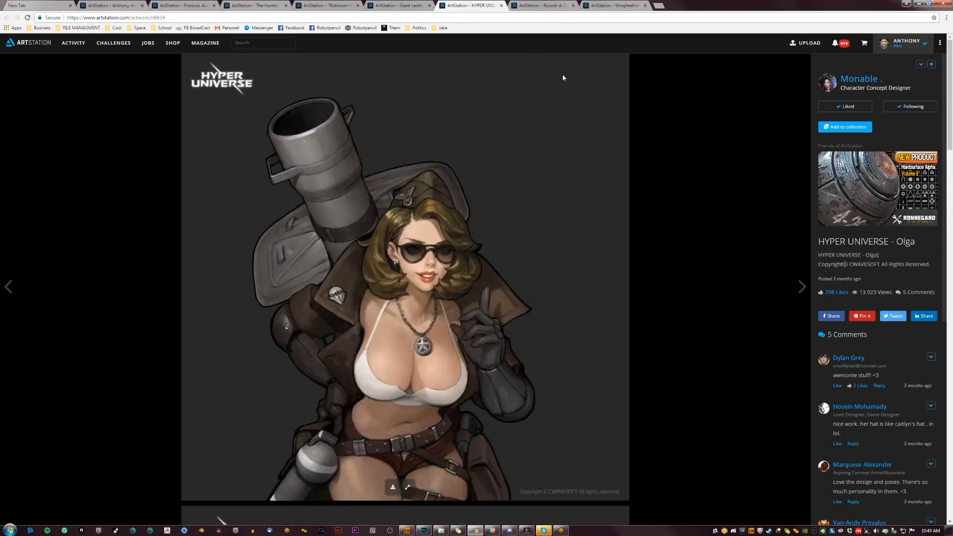
left_click(550, 5)
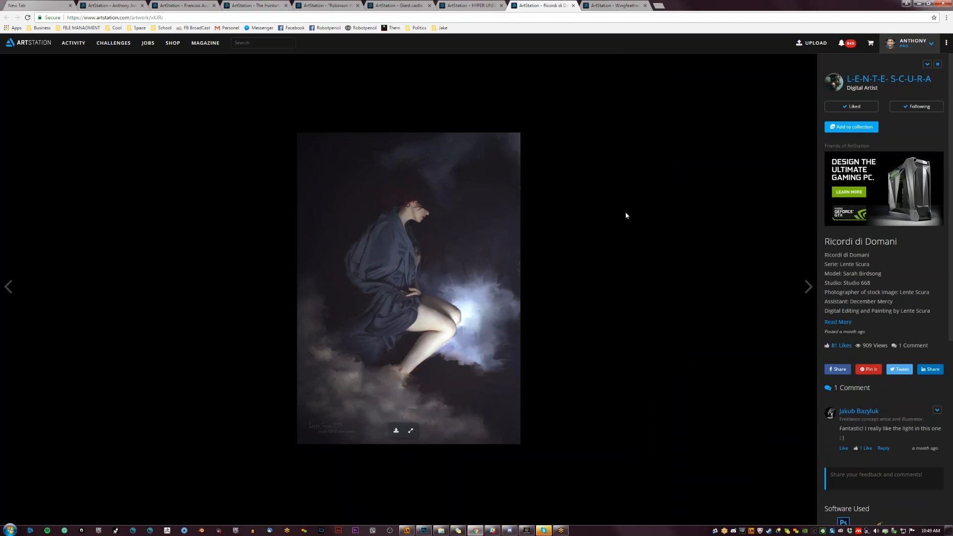
- Look through the character sheets in the Wingfeather Saga - Principle Cast artwork
left_click(621, 6)
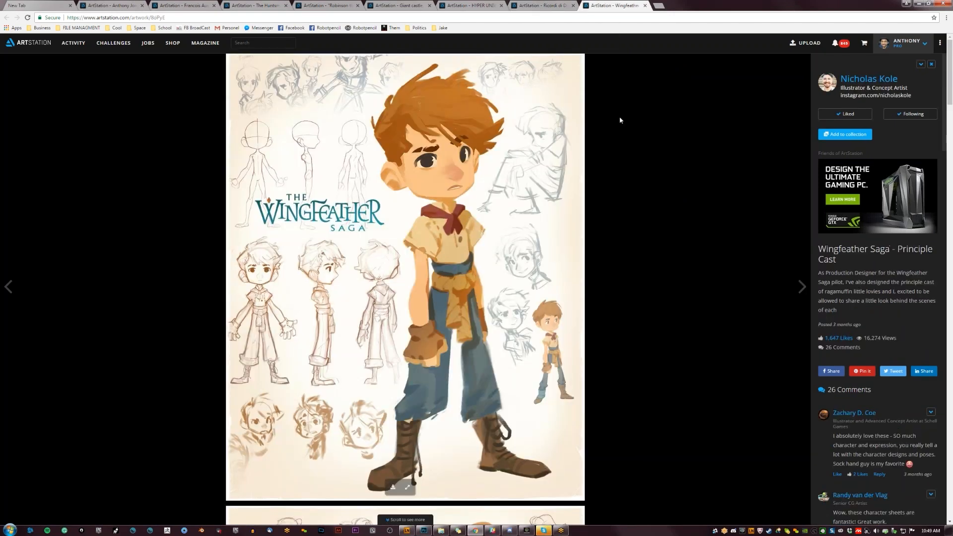
scroll(616, 191, "down", 8)
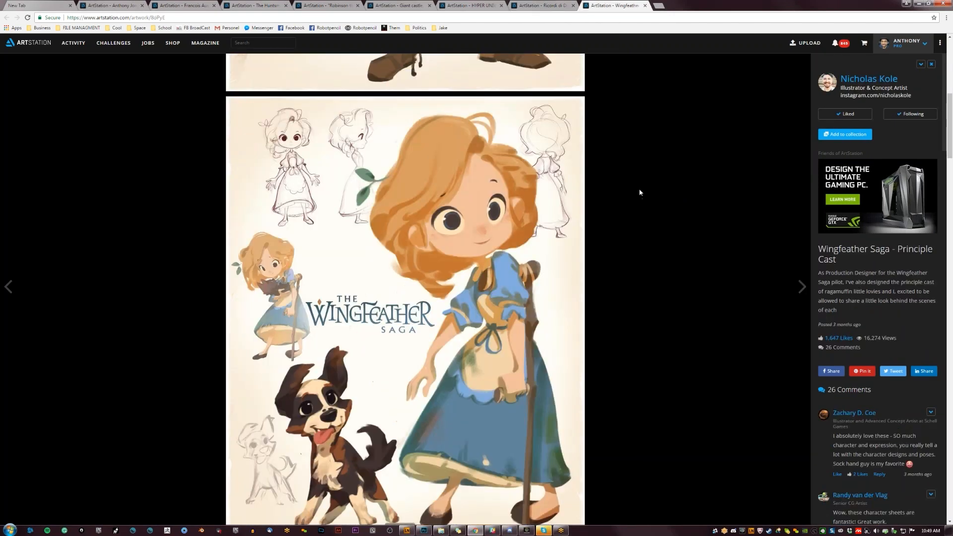
scroll(639, 192, "down", 15)
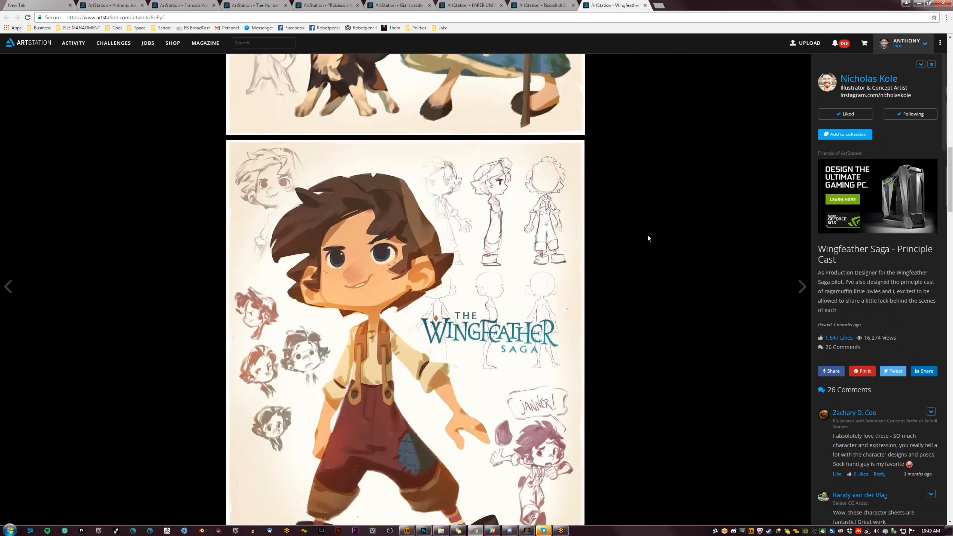
scroll(647, 238, "down", 12)
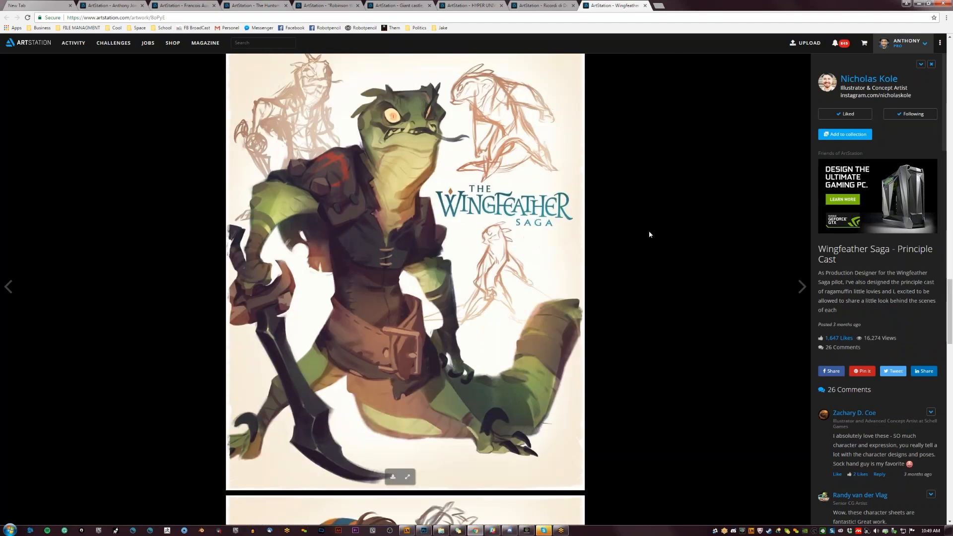
scroll(646, 219, "up", 5)
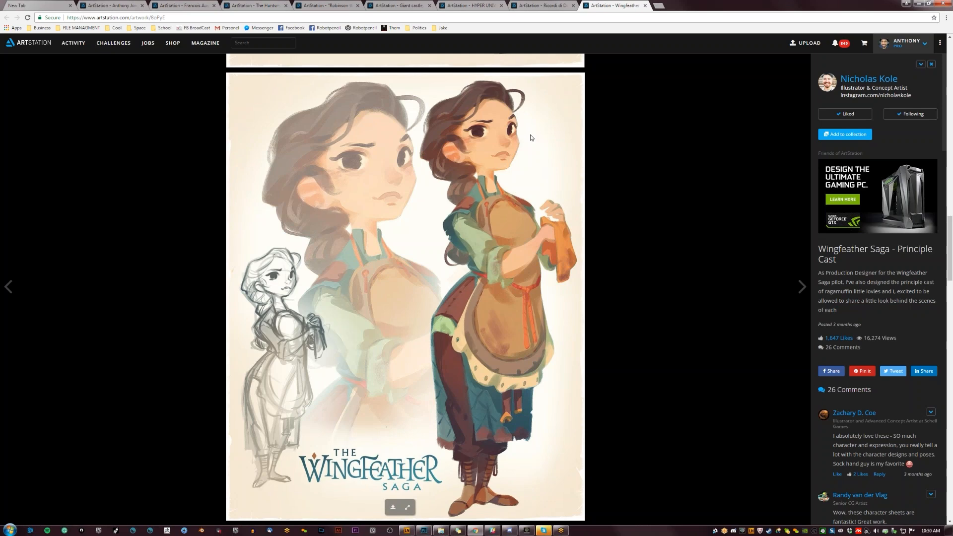
- Go back through the open artworks to The Huntsman: Winter's War Queen Concept, and return to the painting in Photoshop
left_click(534, 5)
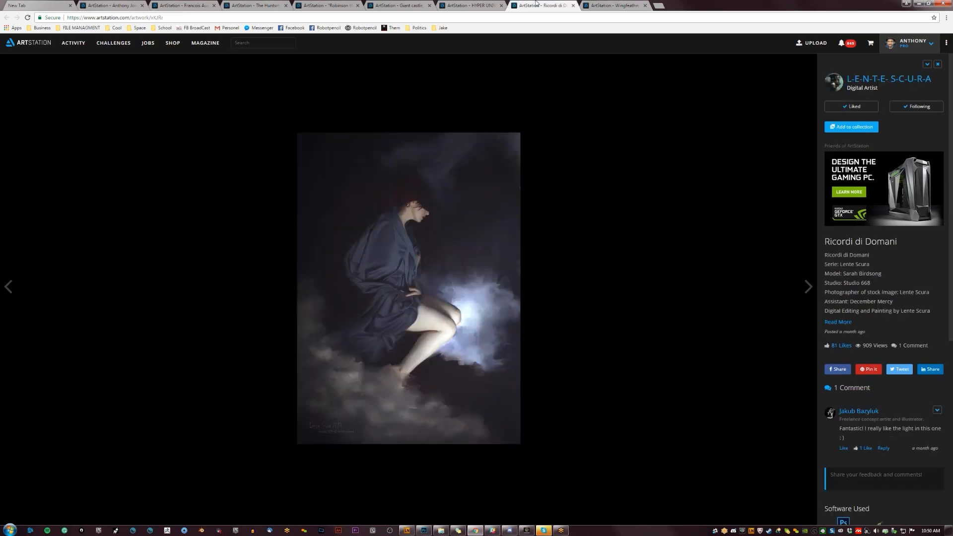
left_click(492, 5)
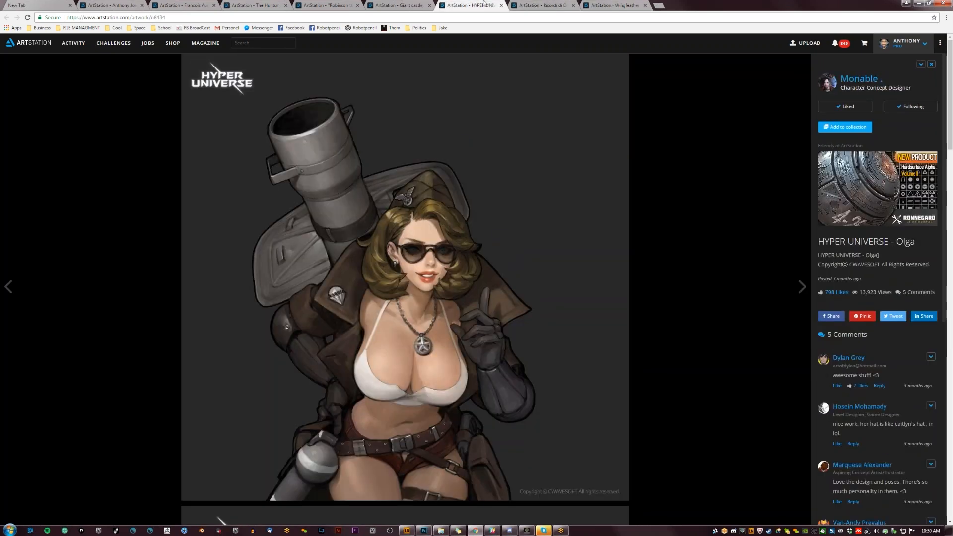
left_click(416, 5)
left_click(331, 5)
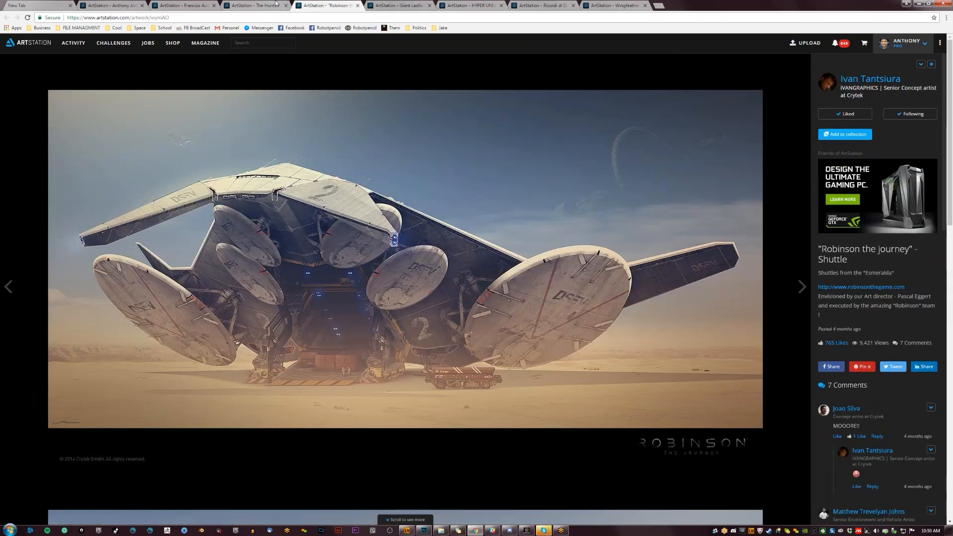
left_click(276, 4)
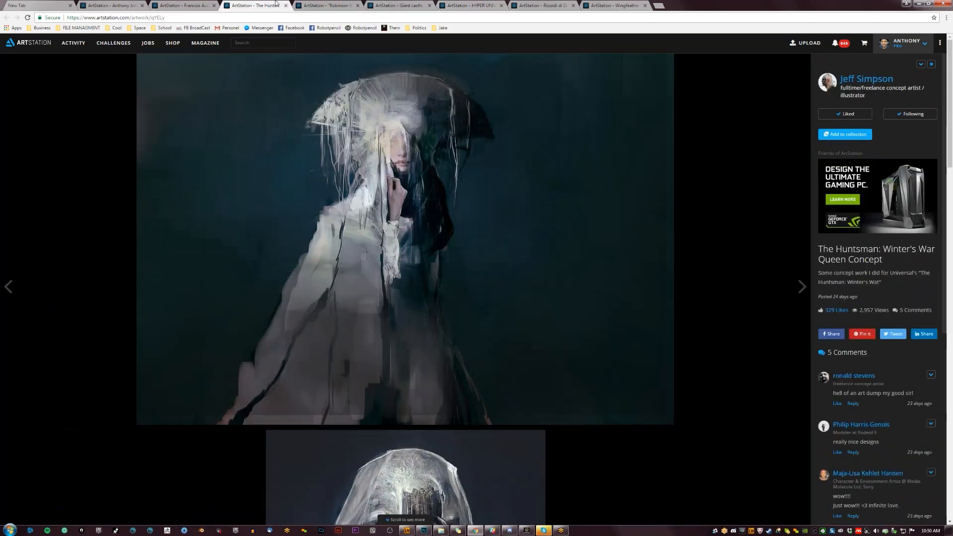
left_click(919, 4)
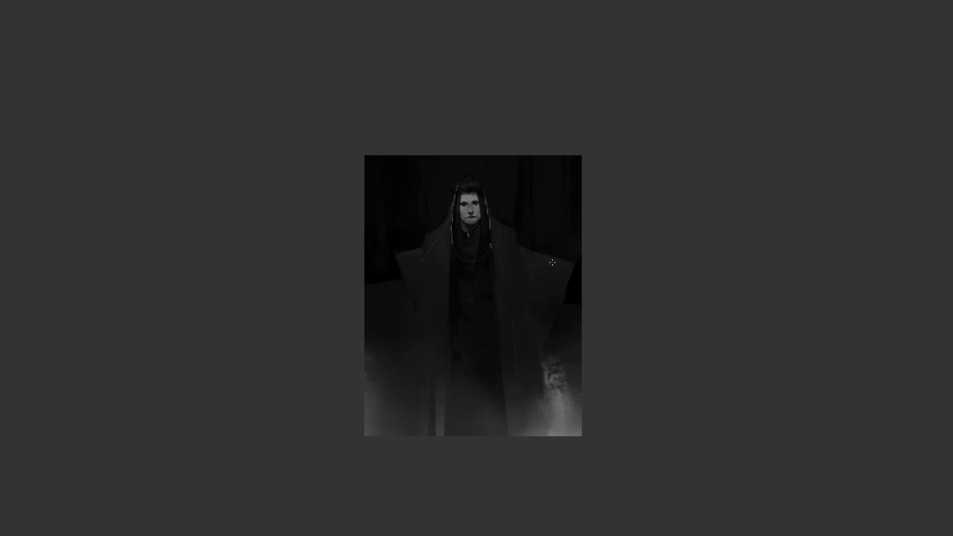
- Try out thin guide lines along the cloak's shoulders and sides over the figure, and undo all of them
left_click(513, 264)
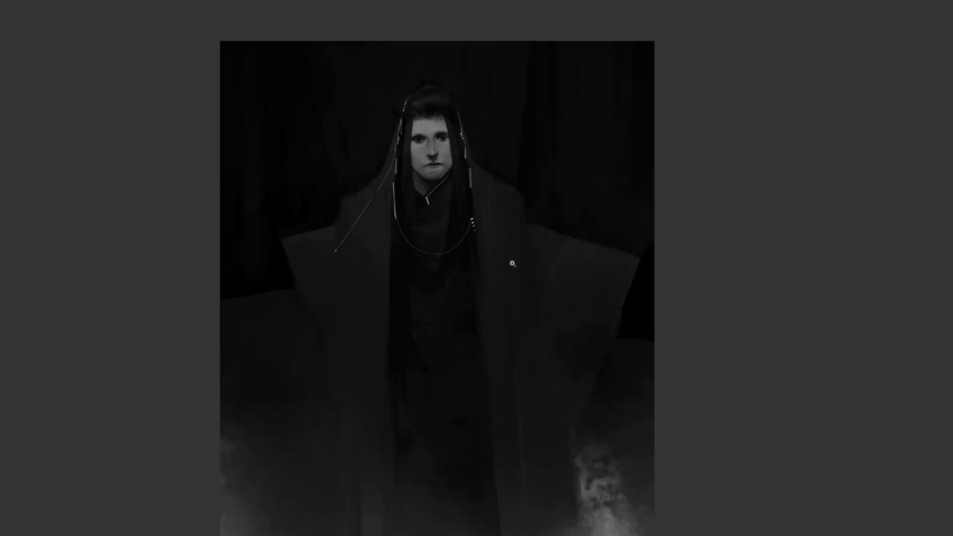
mouse_move(307, 196)
left_mouse_down()
mouse_move(371, 182)
mouse_move(543, 310)
left_mouse_up()
key("ctrl+z")
mouse_move(336, 201)
left_mouse_down()
mouse_move(532, 155)
mouse_move(526, 371)
mouse_move(368, 343)
mouse_move(374, 425)
left_mouse_up()
mouse_move(299, 217)
left_mouse_down()
mouse_move(473, 204)
mouse_move(641, 252)
left_mouse_up()
left_click_drag(639, 261, 516, 509)
left_click_drag(293, 232, 379, 416)
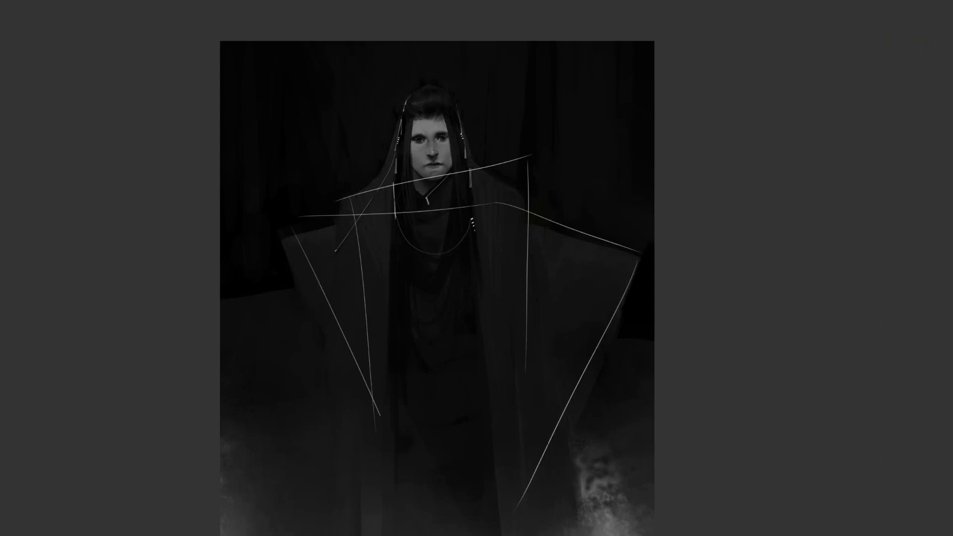
key("ctrl+z")
key("ctrl+z")
key("ctrl+z")
key("ctrl+z")
key("ctrl+z")
key("ctrl+z")
- Flip the canvas horizontally, and examine the mirrored figure's face and cloak up close
left_click(495, 262, "alt")
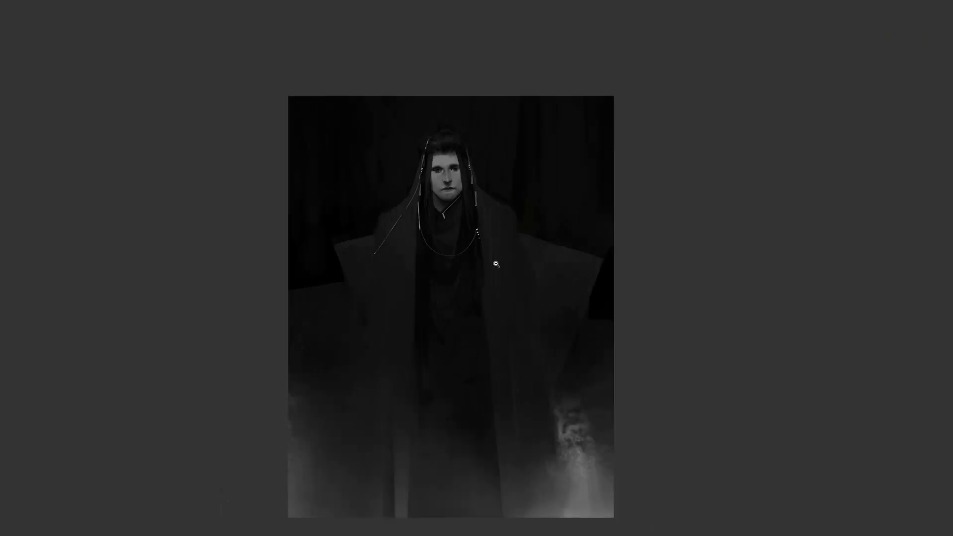
left_click(495, 265, "alt")
key("ctrl+shift+h")
left_click(503, 253)
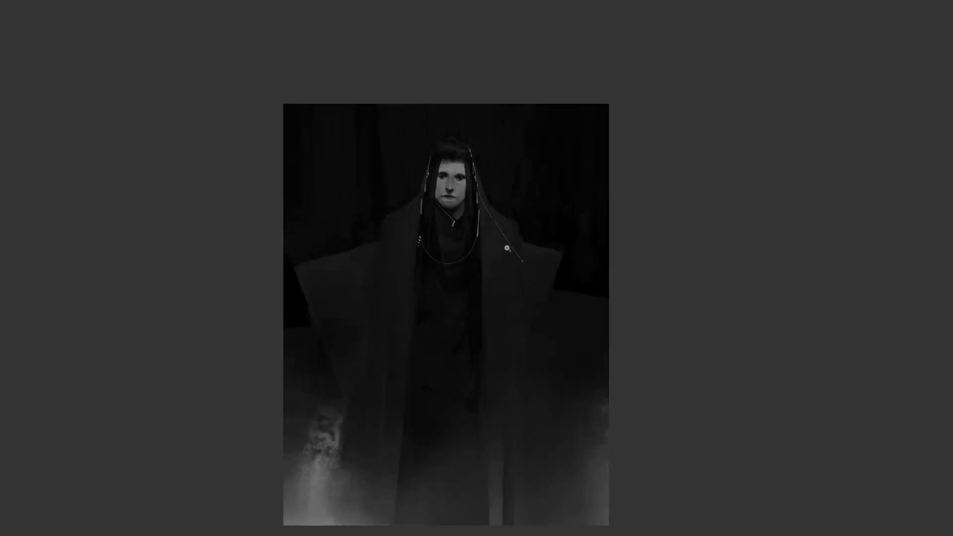
left_click(505, 250)
left_click(512, 246)
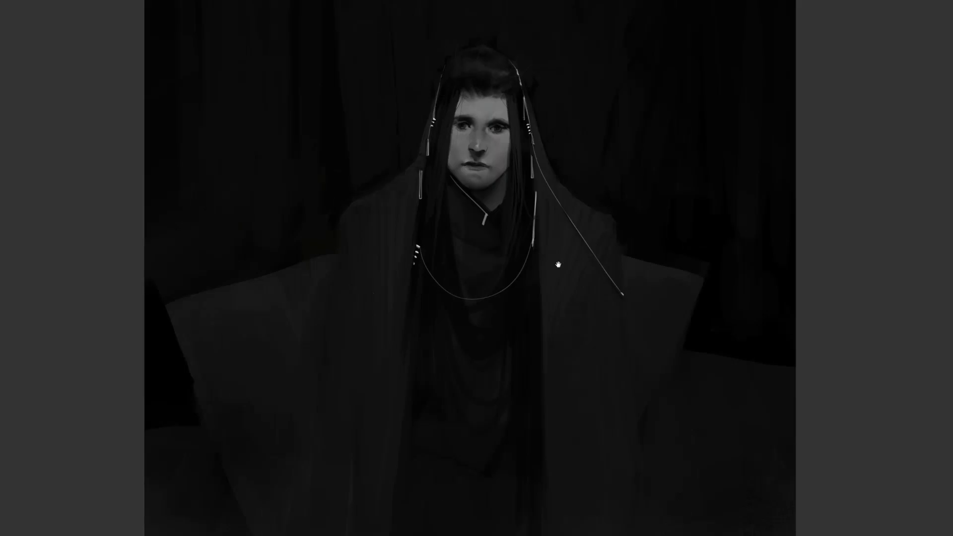
left_click(512, 210)
left_click(442, 92)
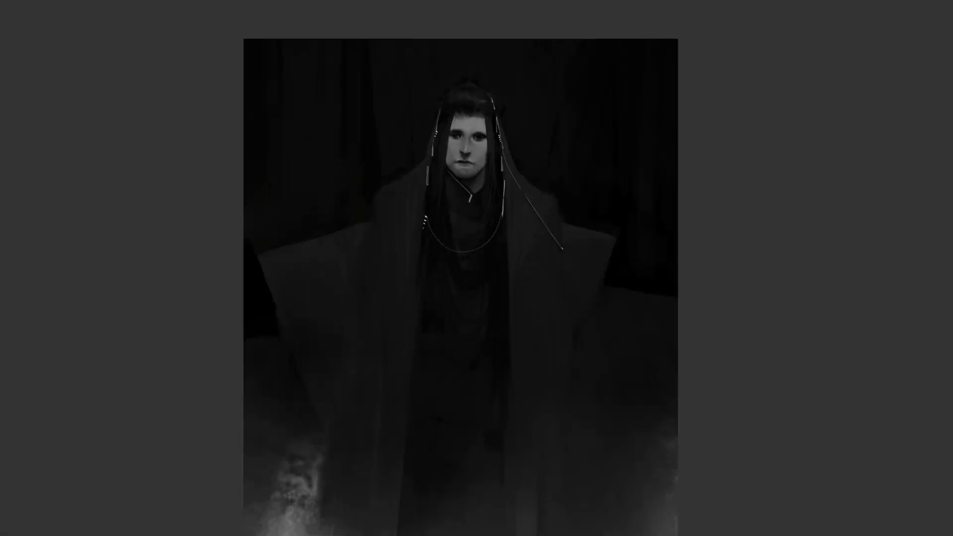
- Flip the canvas back to its original orientation, and examine the face and headdress up close
key("ctrl+shift+h")
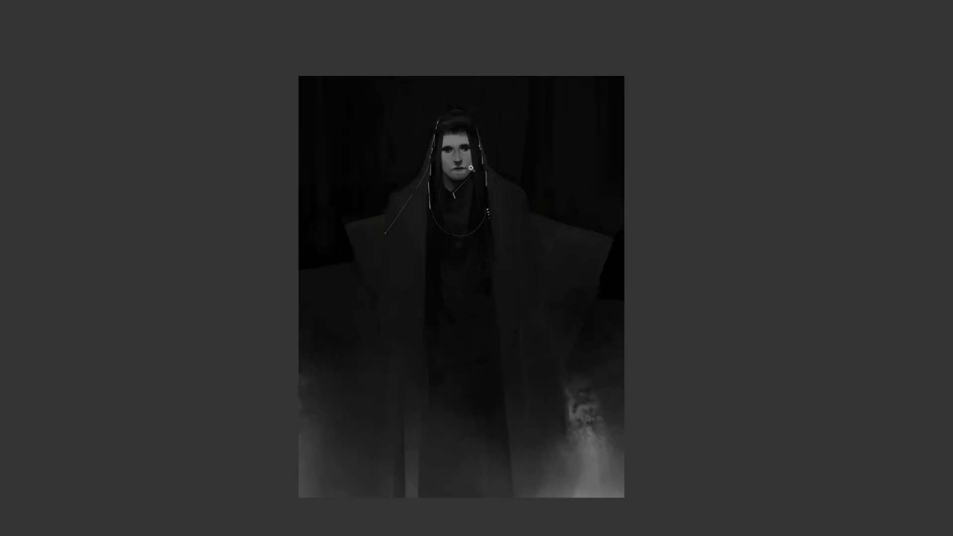
left_click(462, 167)
left_click(463, 165)
left_click(463, 164)
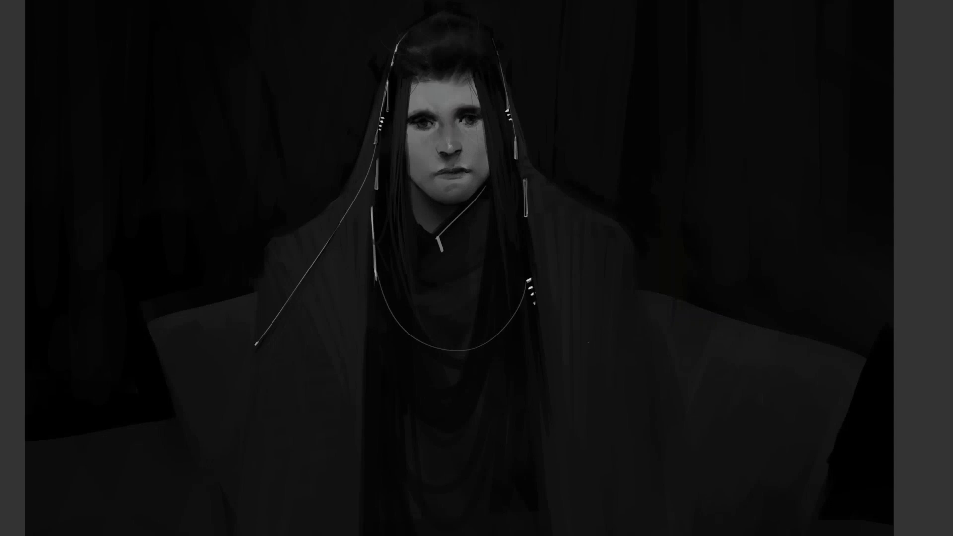
left_click(472, 218, "alt")
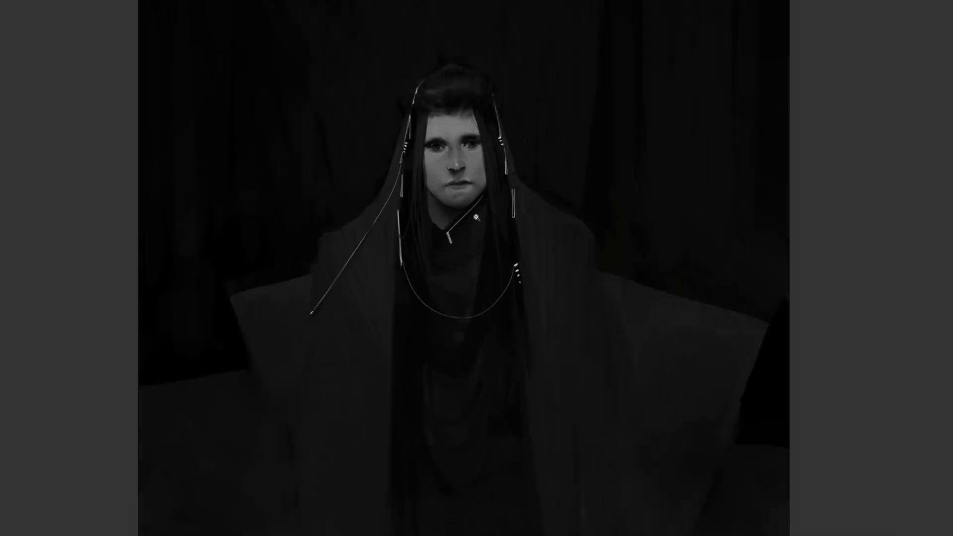
- Show the interface panels, select a rectangular area around the head and chest, and open it in Liquify
key("Tab")
mouse_move(357, 62)
left_mouse_down()
mouse_move(446, 224)
mouse_move(582, 363)
left_mouse_up()
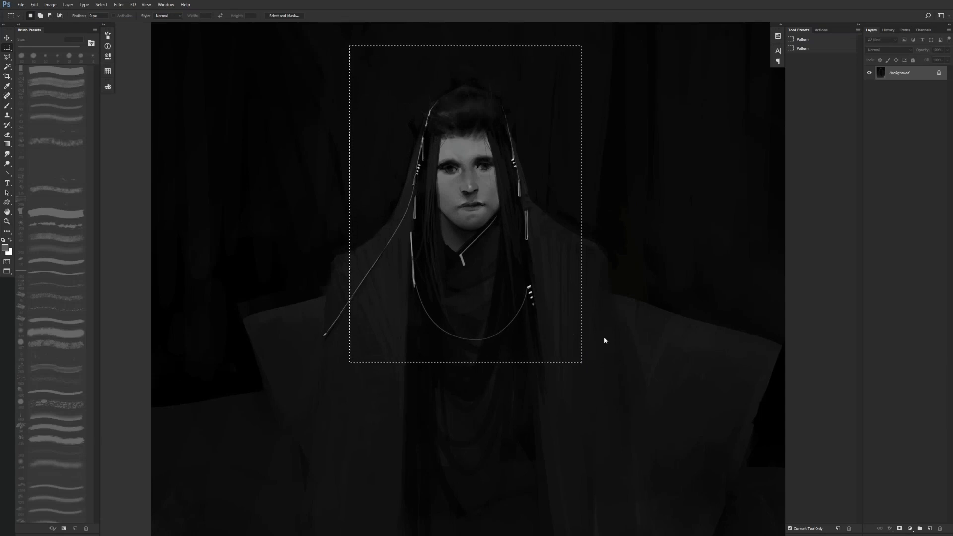
key("shift+ctrl+x")
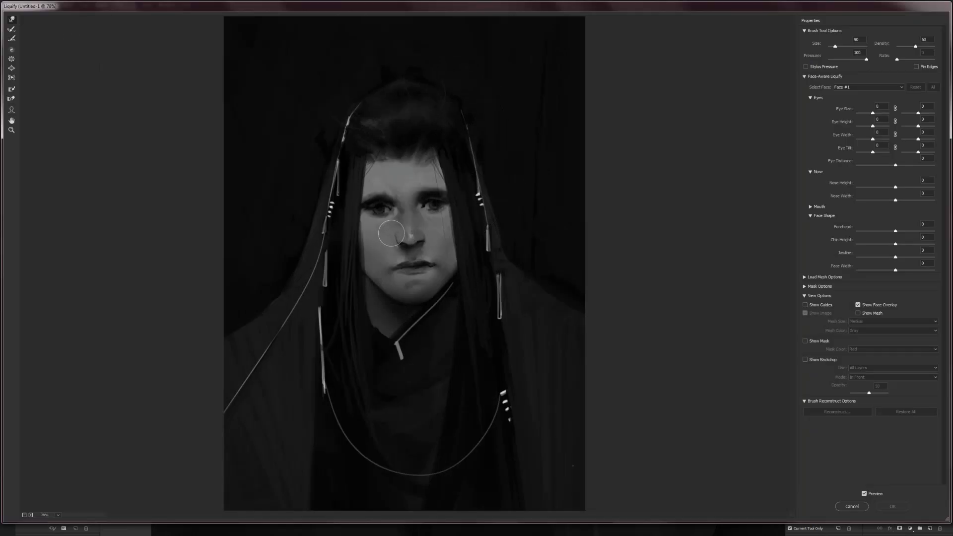
- Push the mouth and its corner into a new shape with a size 200 warp brush
key("bracketright")
key("bracketright")
key("bracketright")
key("bracketright")
key("bracketright")
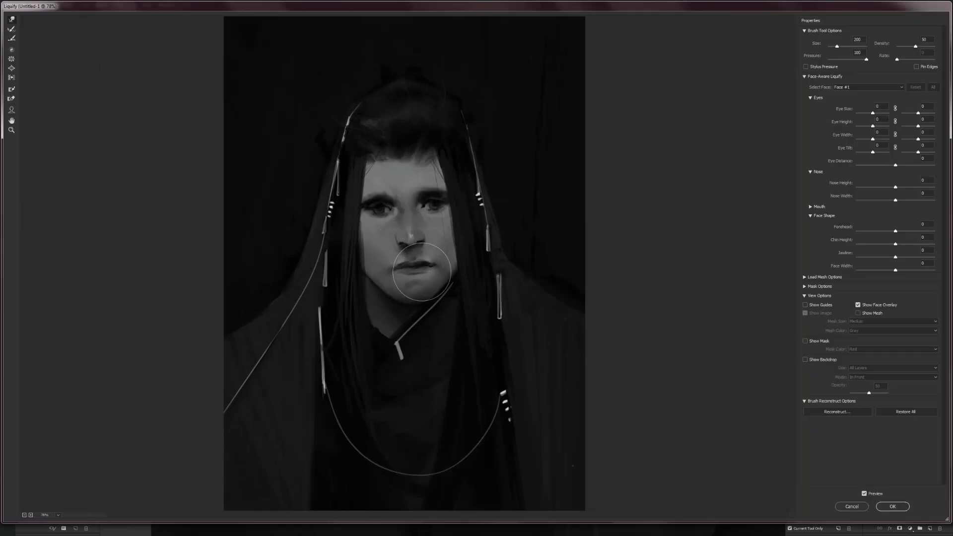
mouse_move(439, 260)
left_mouse_down()
mouse_move(386, 267)
mouse_move(440, 257)
left_mouse_up()
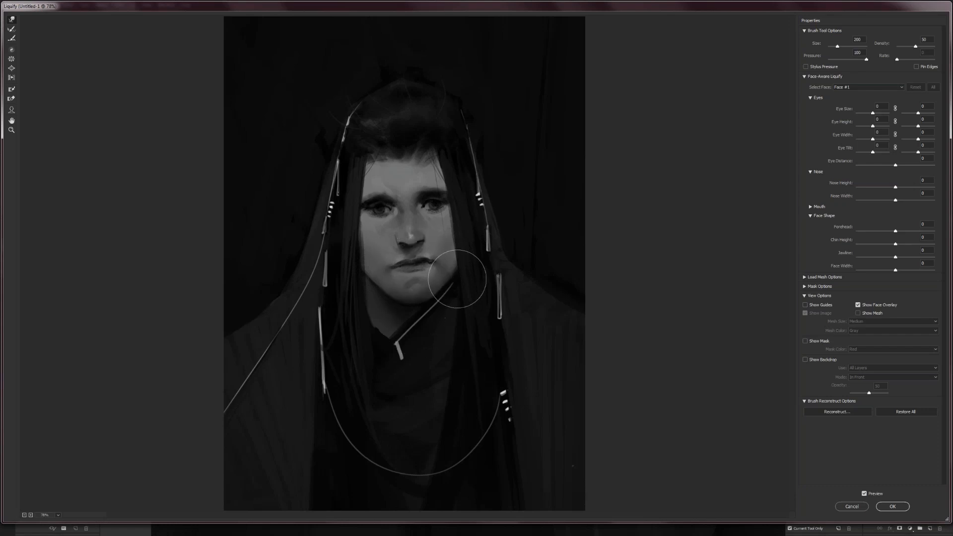
- Refine the jaw and chin with warp brush sizes 300 and 175, apply the Liquify changes and deselect the area
key("bracketright")
key("bracketright")
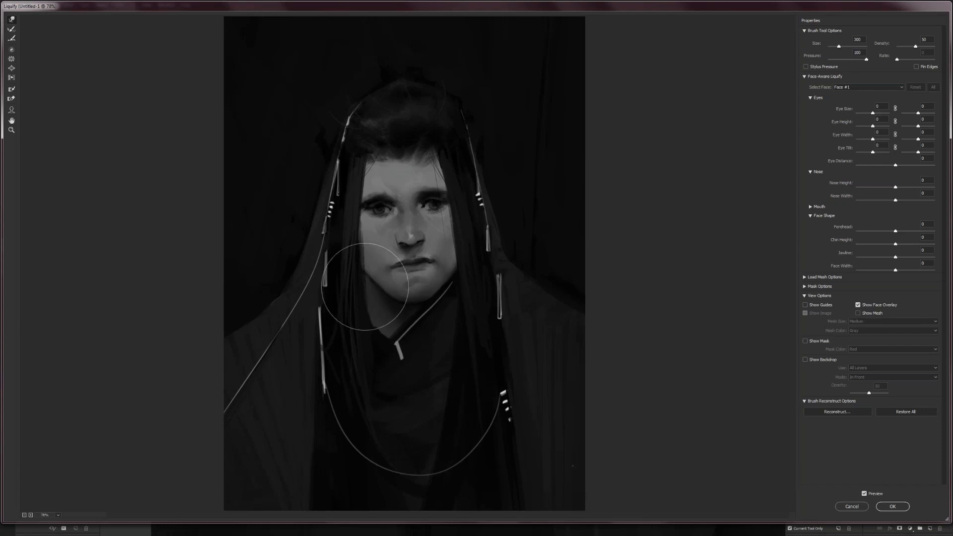
key("bracketleft")
key("bracketleft")
key("bracketleft")
key("bracketleft")
key("bracketleft")
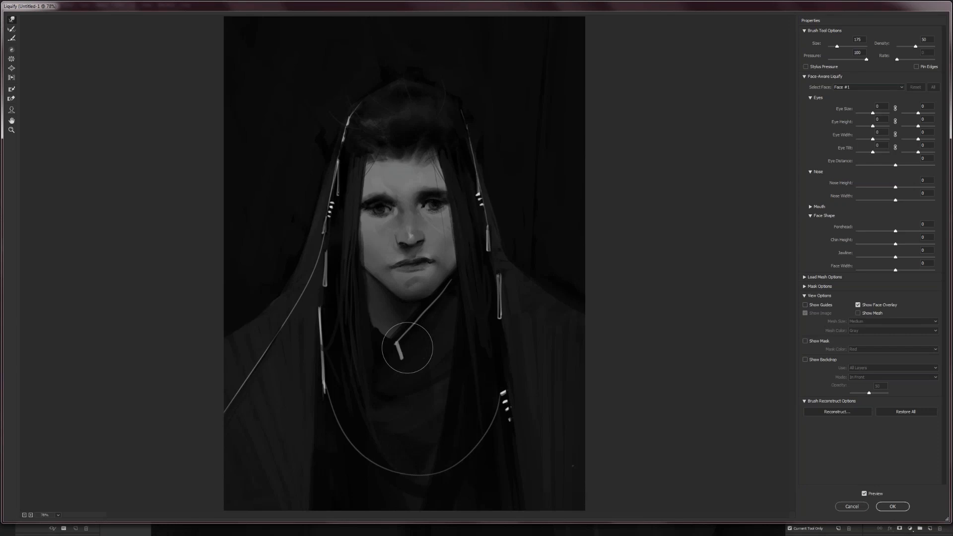
left_click(893, 506)
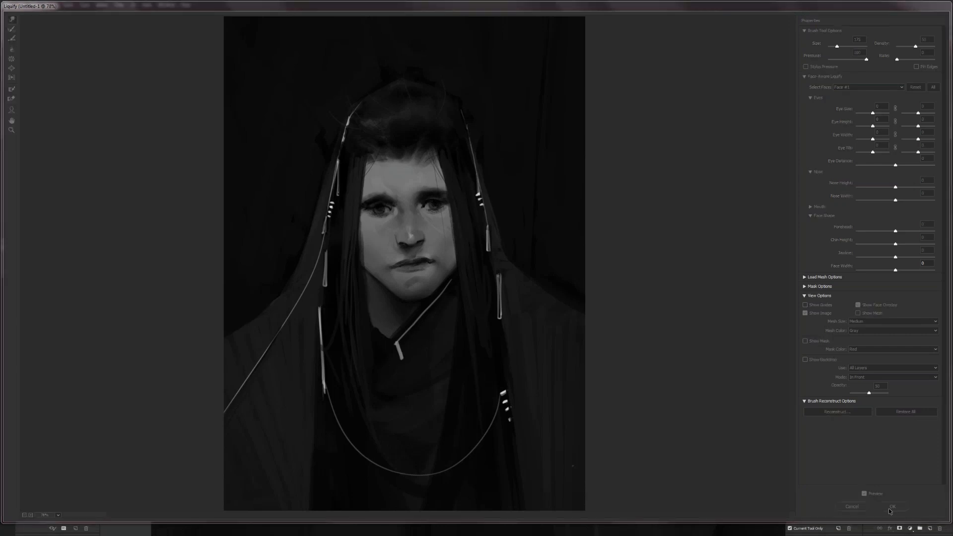
key("ctrl+d")
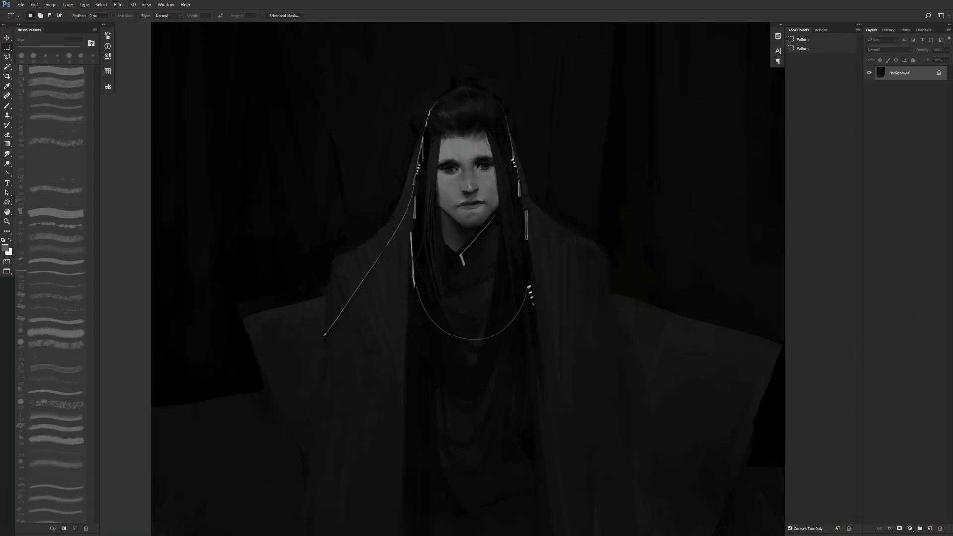
- Flip the canvas horizontally and retouch the jawline beside the hair with small brush strokes in sampled skin greys
key("b")
key("d")
key("bracketleft")
key("ctrl+shift+h")
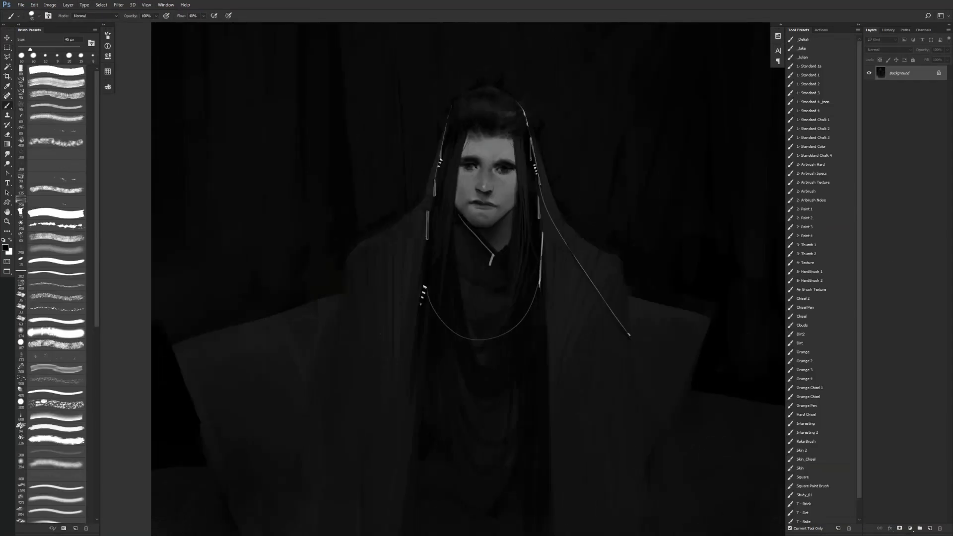
left_click(465, 209, "alt")
left_click_drag(463, 204, 467, 210)
left_click(462, 215, "alt")
key("bracketleft")
key("bracketleft")
key("bracketleft")
left_click_drag(459, 210, 462, 214)
left_click(466, 194, "alt")
left_click(462, 203, "alt")
key("bracketright")
key("bracketright")
key("bracketright")
- Select a rectangle around the head and chest, warp the face edge beside the eye in Liquify at size 175, apply and deselect
key("m")
left_click_drag(411, 72, 577, 363)
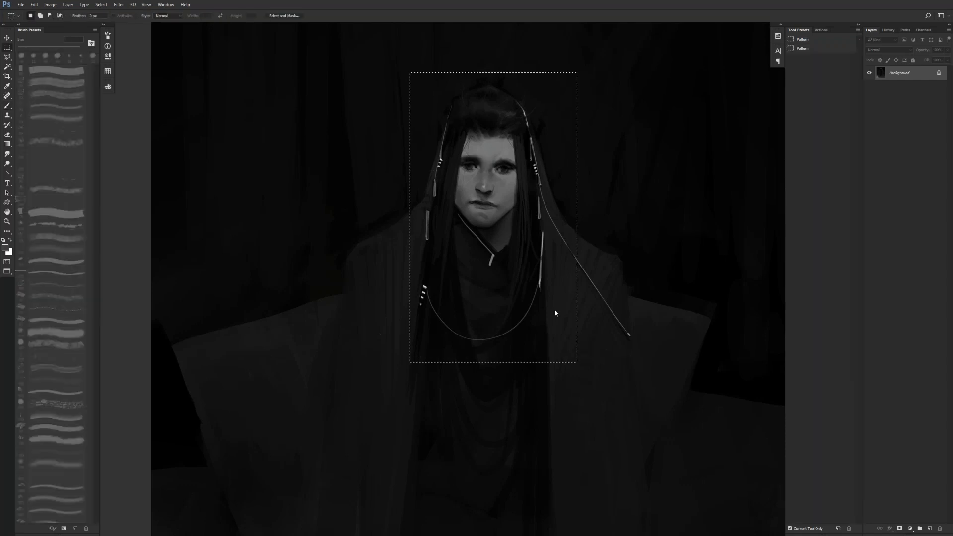
key("ctrl+shift+x")
left_click_drag(344, 174, 334, 185)
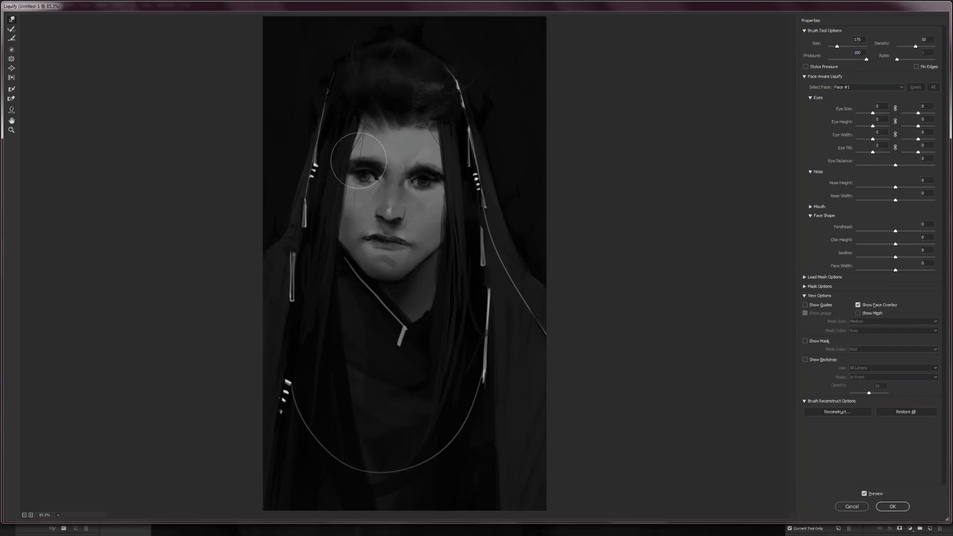
left_click(889, 507)
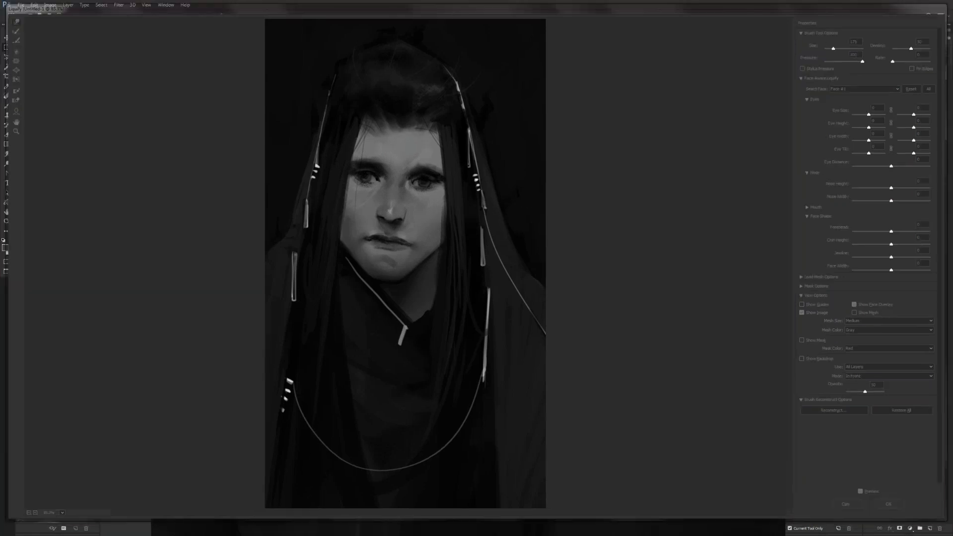
key("ctrl+d")
- Flip the canvas back, hide the interface panels, and examine the whole figure and the face at several zoom levels
key("F2")
key("z")
left_click(522, 246, "alt")
left_click(521, 246, "alt")
left_click(521, 248, "alt")
key("f")
left_click(489, 212)
left_click(489, 212)
left_click(490, 211)
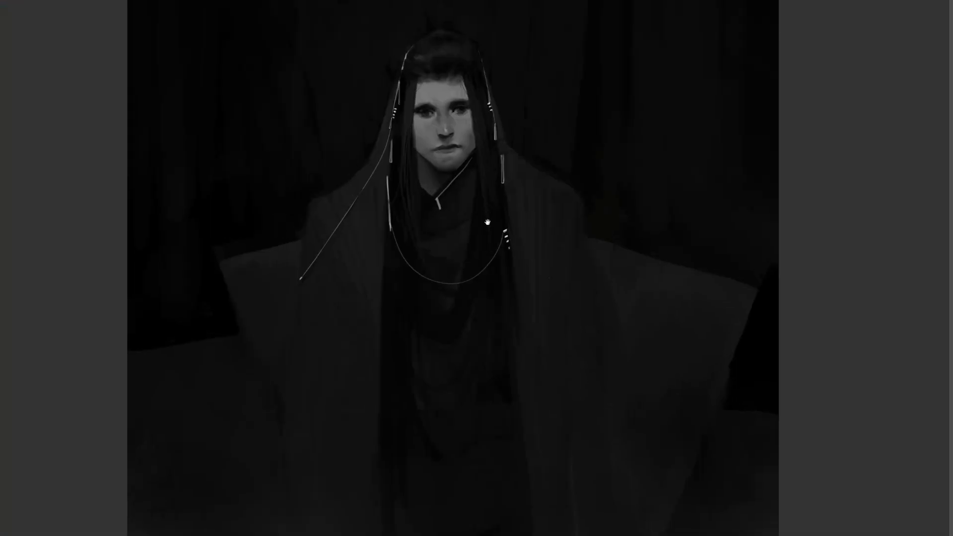
left_click(489, 208)
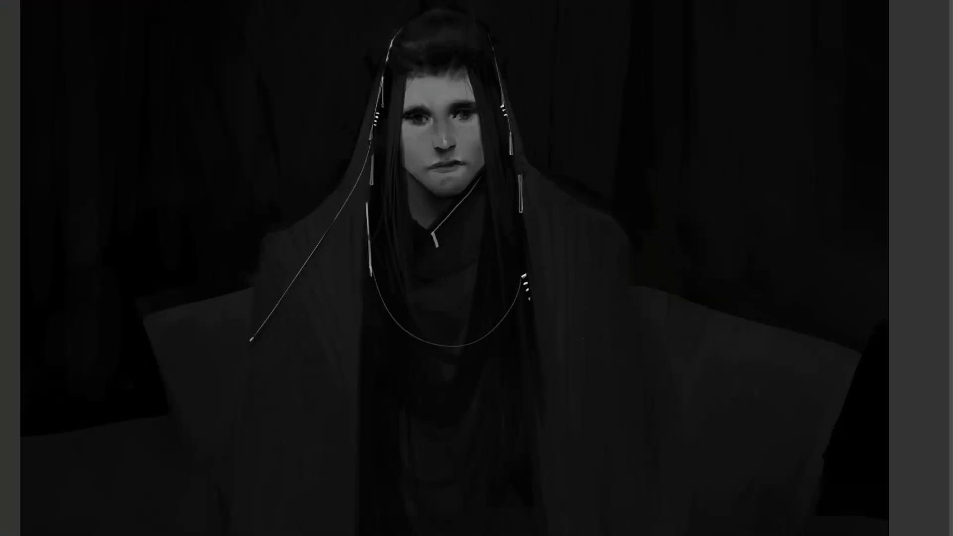
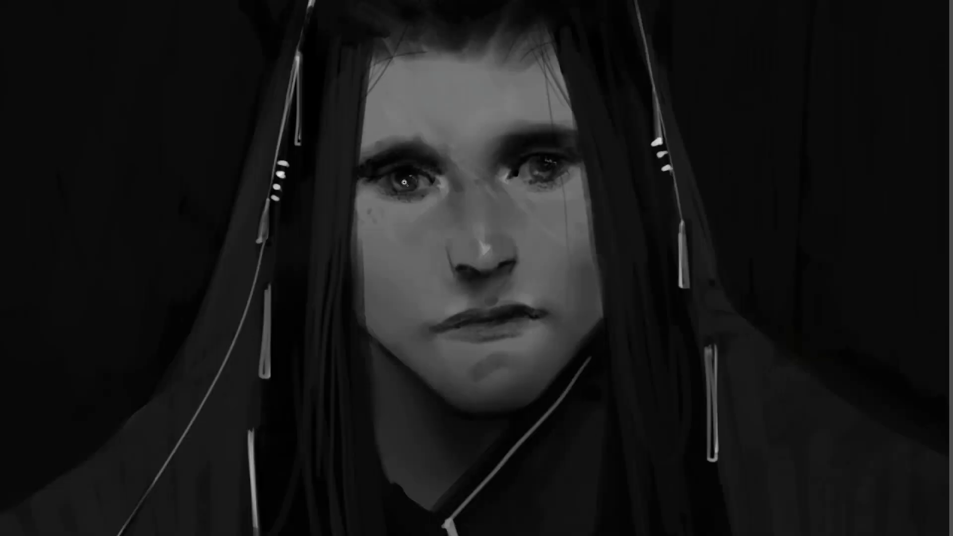
- Dab detail into the iris, flip the canvas, touch up the cheek beside the nostril, and bring back the interface panels
left_click(405, 180)
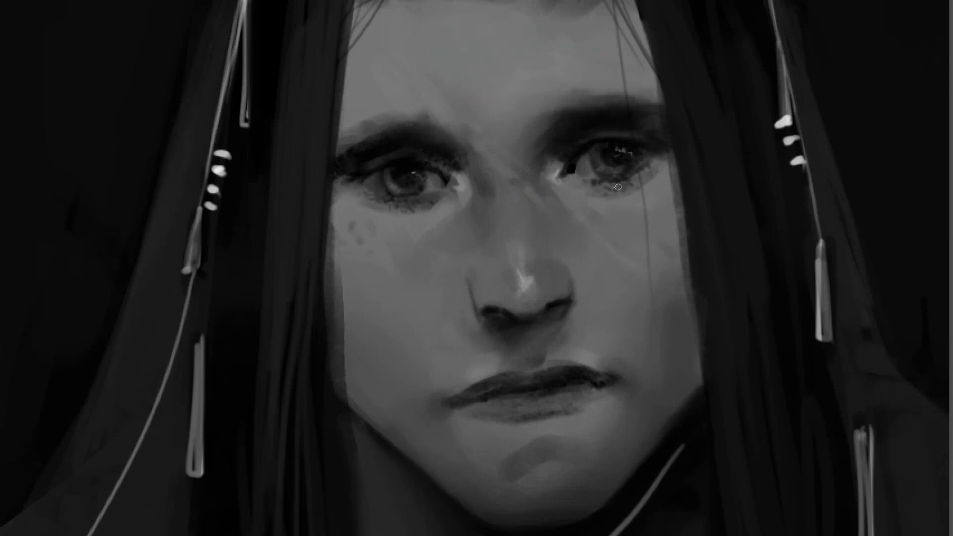
scroll(604, 230, "down", 4)
scroll(604, 230, "up", 3)
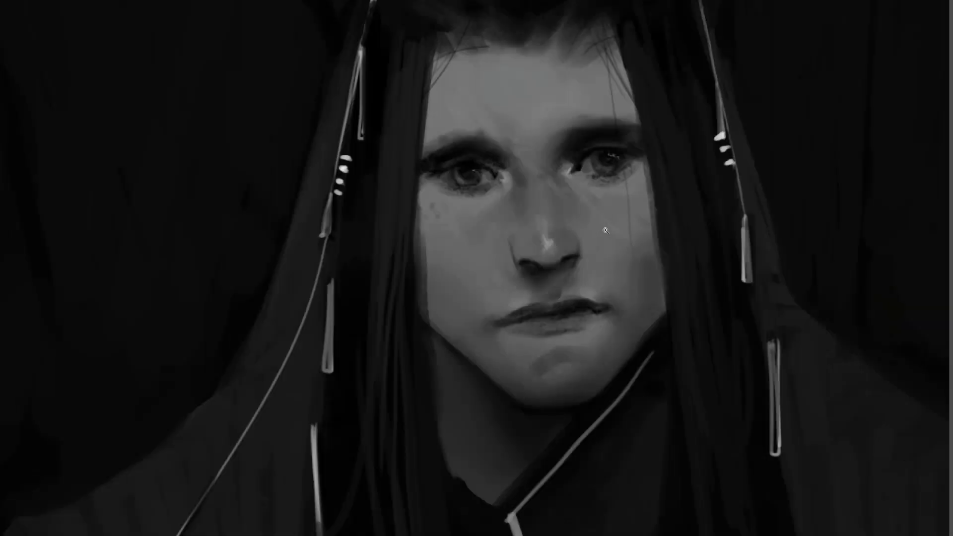
key("F2")
left_click_drag(623, 232, 537, 170)
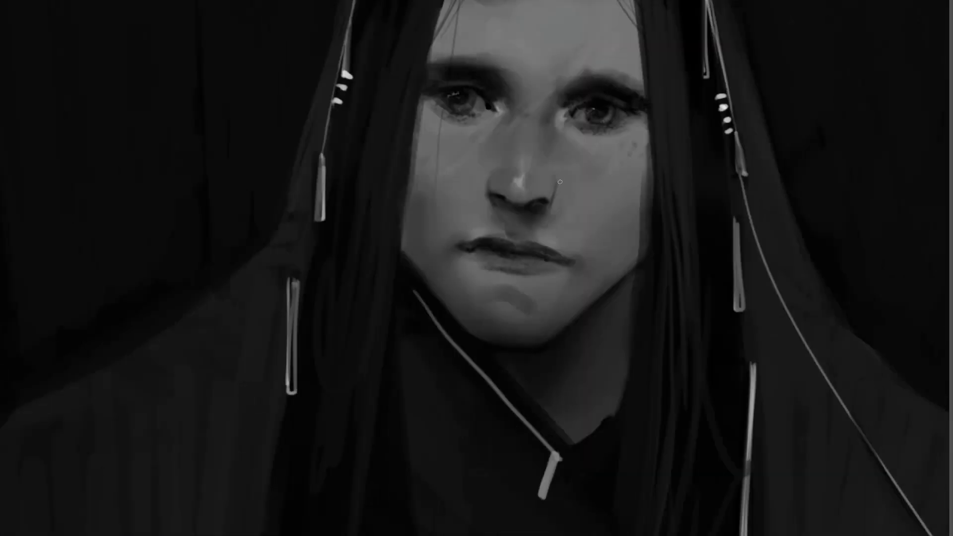
left_click_drag(552, 203, 548, 215)
key("z")
left_click(558, 232, "alt")
left_click(556, 235, "alt")
key("f")
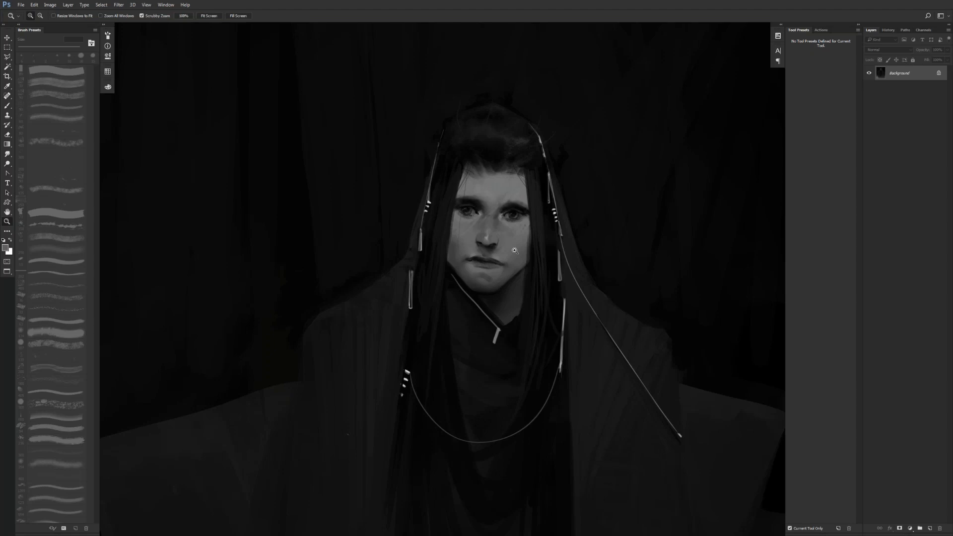
- Try dark strokes on the hair at both temples with an enlarged brush, and undo them
key("b")
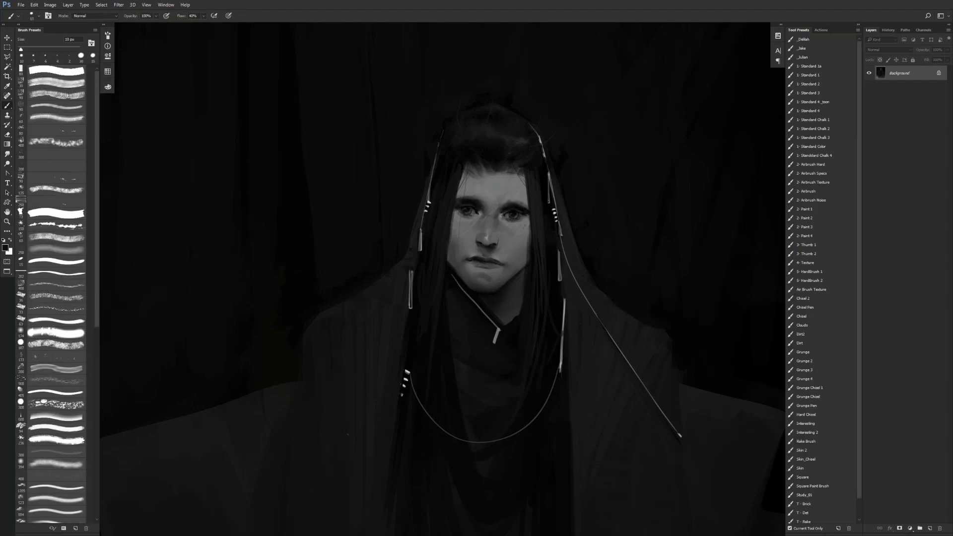
key("bracketright")
key("bracketright")
key("bracketright")
key("bracketright")
key("x")
key("x")
key("x")
left_click_drag(447, 164, 443, 176)
left_click_drag(523, 163, 527, 170)
key("ctrl+alt+z")
key("ctrl+alt+z")
- Paint thin strokes along the hair and veil edges on both sides of the head with a 15 px brush
key("bracketleft")
key("bracketleft")
key("bracketleft")
key("bracketleft")
key("bracketleft")
key("bracketleft")
key("bracketleft")
left_click_drag(543, 187, 544, 209)
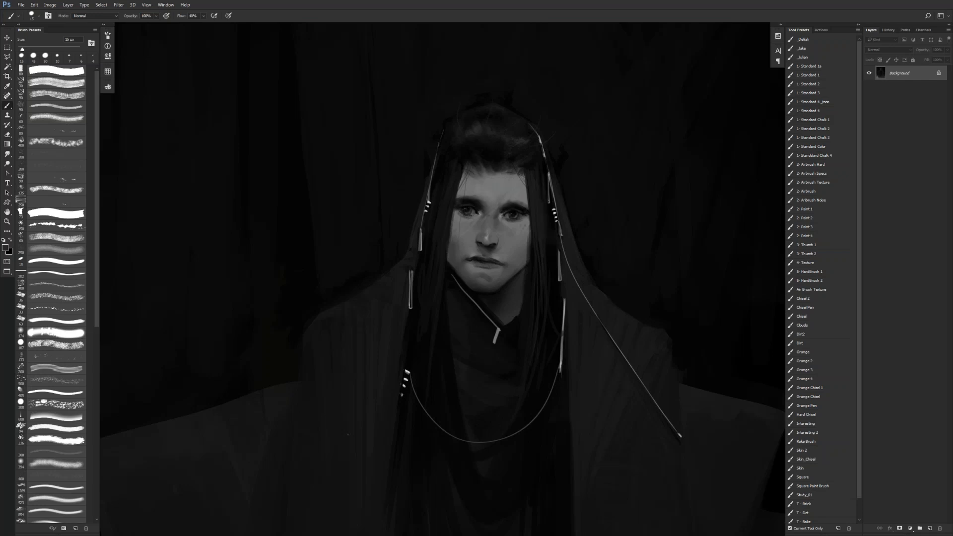
left_click_drag(443, 164, 437, 177)
left_click(439, 180, "alt")
key("d")
- Compare the whole composition with the head and veil close up to judge the face and hair shapes
key("z")
left_click(450, 270, "alt")
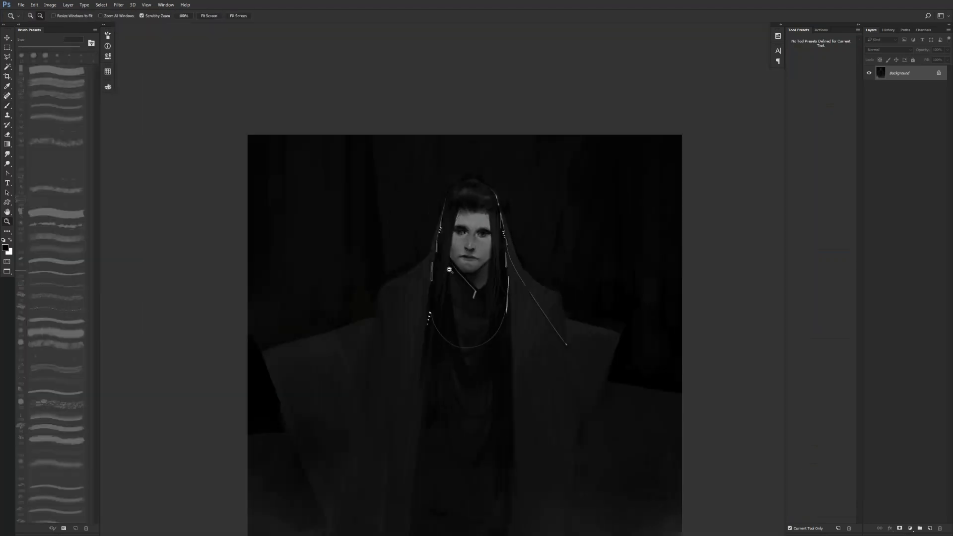
left_click(450, 269, "alt")
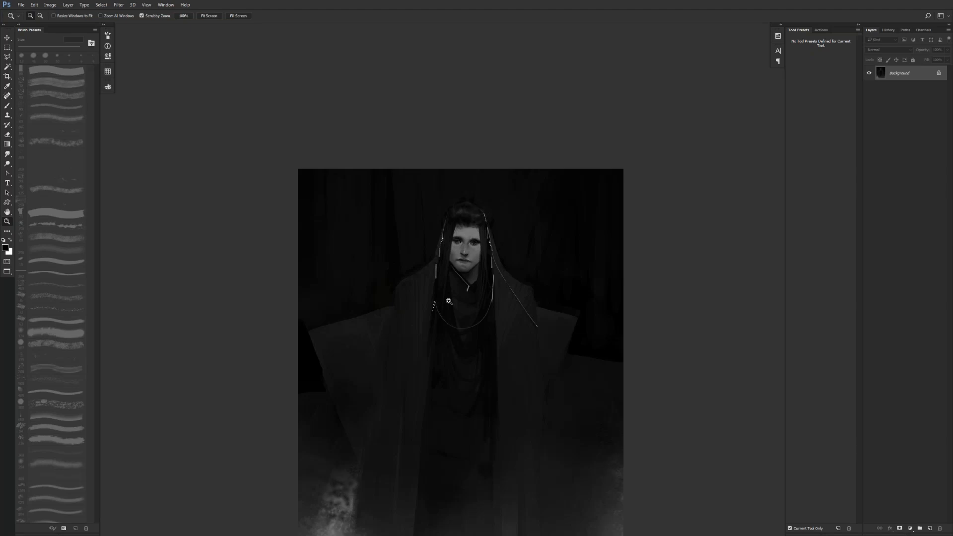
left_click(482, 241, "ctrl")
left_click(481, 240, "ctrl")
left_click(481, 240, "ctrl")
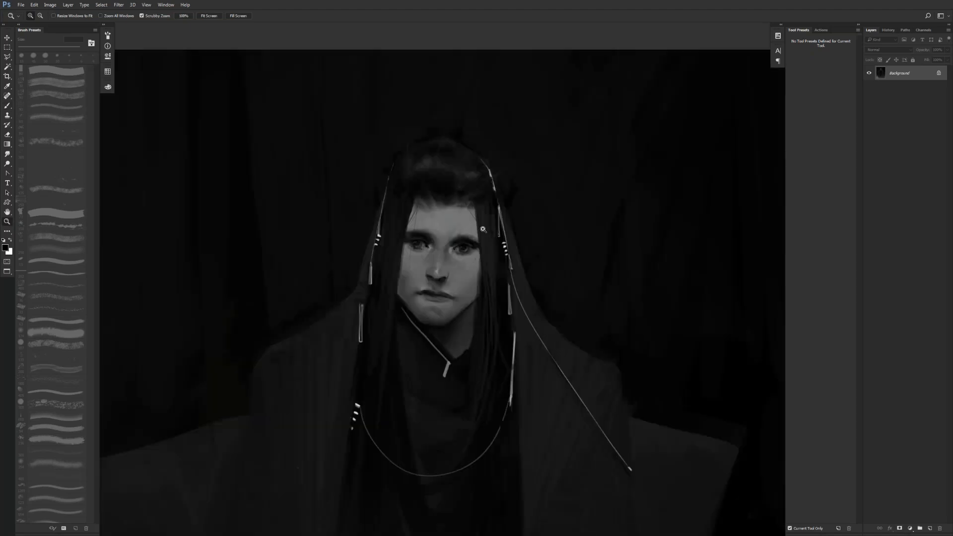
key("bracketright")
key("bracketright")
key("bracketright")
key("bracketright")
key("bracketright")
key("bracketright")
key("bracketright")
key("bracketright")
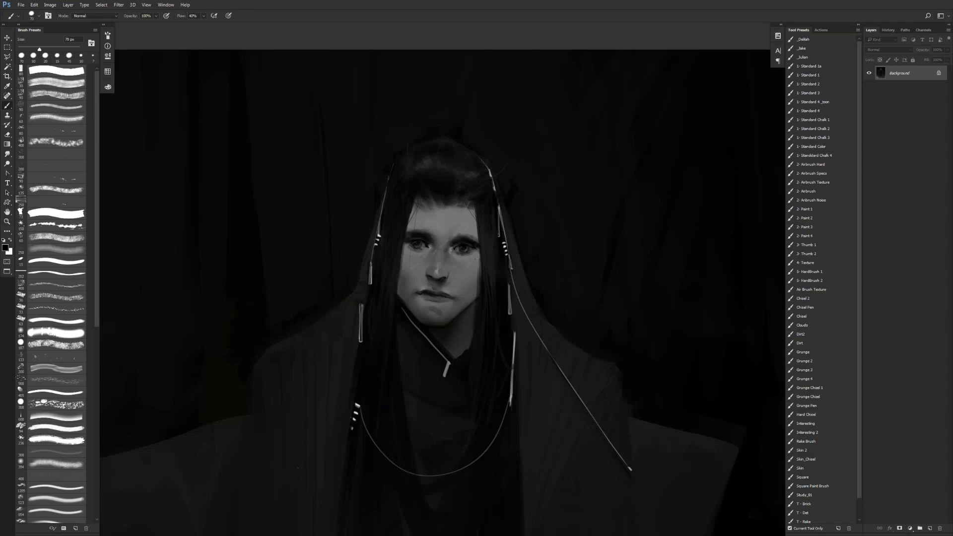
key("z")
left_click(470, 299, "alt")
left_click(470, 300, "alt")
left_click_drag(488, 323, 491, 281)
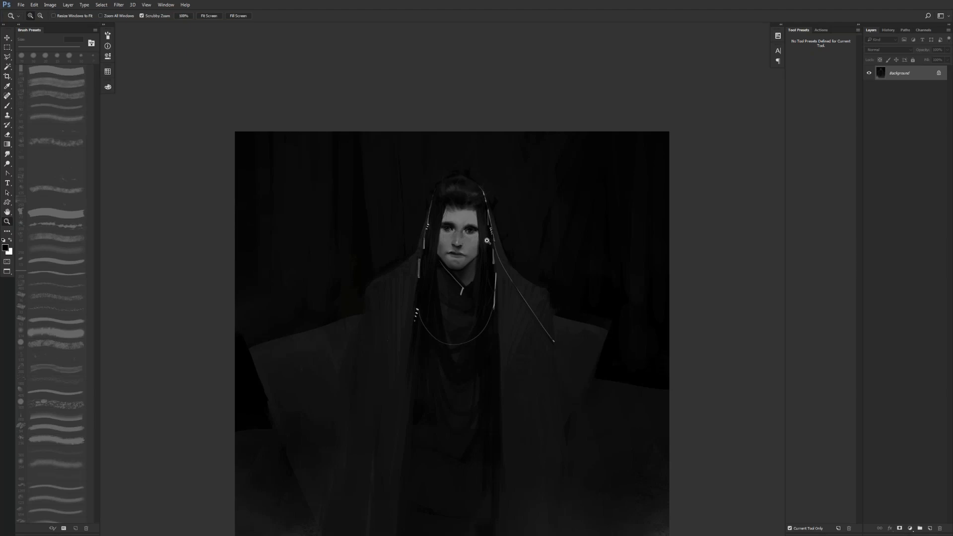
left_click(487, 239)
left_click(487, 240)
left_click_drag(487, 240, 499, 177)
- Sample the dark tone at the veil's edge, reduce the brush to 8 px and restore the default colours
key("b")
left_click(499, 177, "alt")
key("[")
key("[")
key("bracketleft")
key("bracketleft")
key("bracketleft")
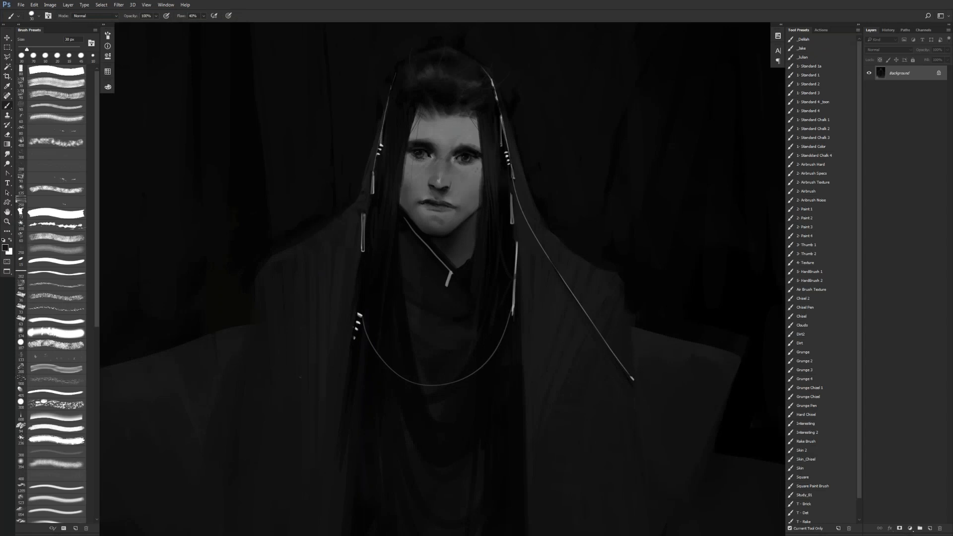
key("bracketleft")
key("bracketleft")
key("bracketleft")
key("bracketleft")
key("bracketleft")
scroll(443, 267, "up", 3)
key("d")
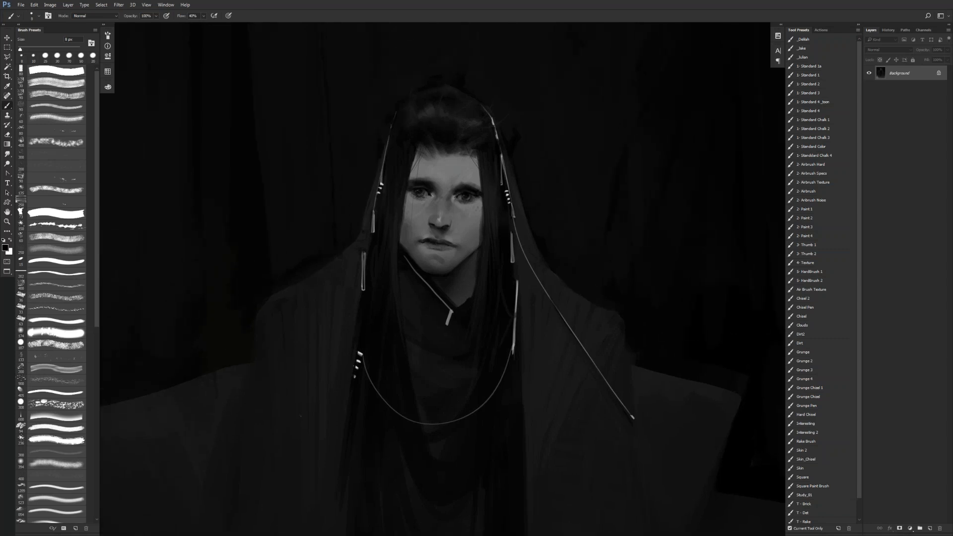
- Choose the textured 125 px brush preset, check the flipped figure, and draw a fine hanging cord down one side of the hair
left_click(65, 190)
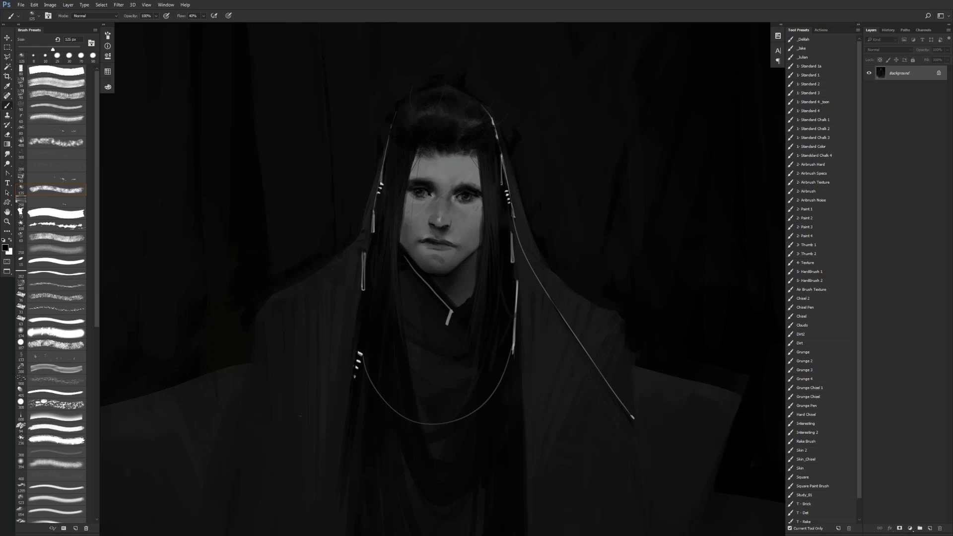
key("x")
left_click(395, 250, "alt")
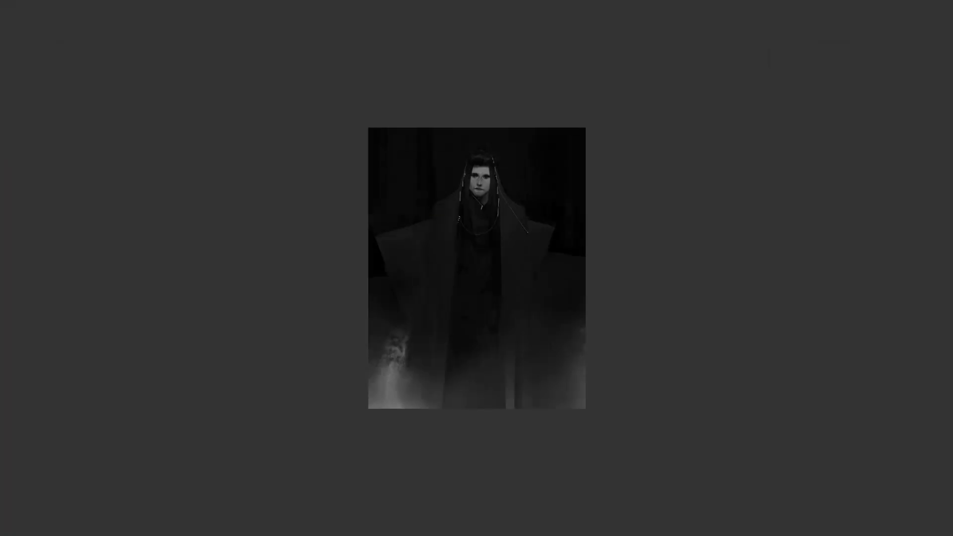
left_click(512, 208)
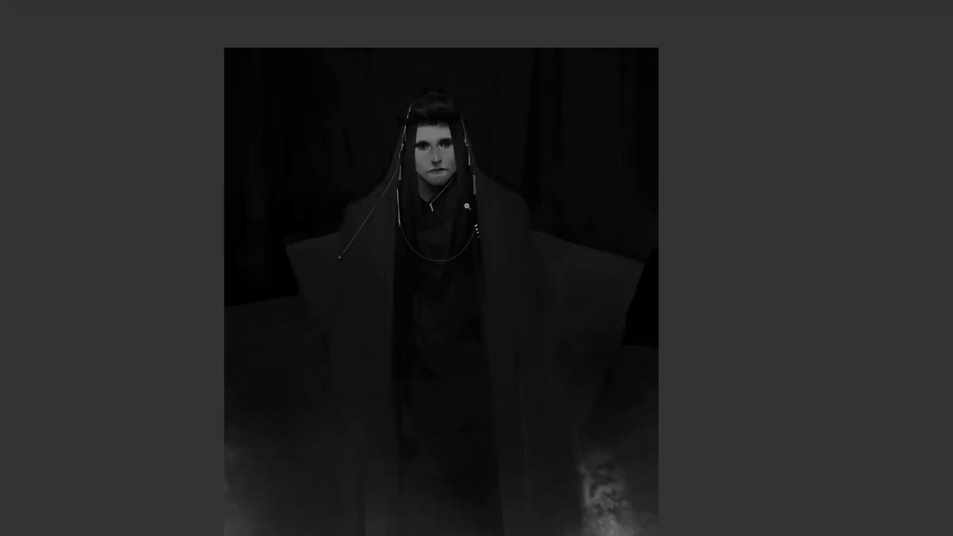
left_click_drag(386, 274, 397, 173)
key("ctrl+z")
left_click_drag(397, 169, 391, 309)
key("ctrl+z")
- Draw a long fine cord down the opposite side of the veil and a curved one sweeping across the chest, redoing weak strokes
left_click_drag(478, 196, 492, 308)
key("ctrl+z")
left_click_drag(477, 199, 493, 317)
left_click_drag(399, 218, 432, 302)
key("ctrl+z")
left_click_drag(406, 244, 453, 314)
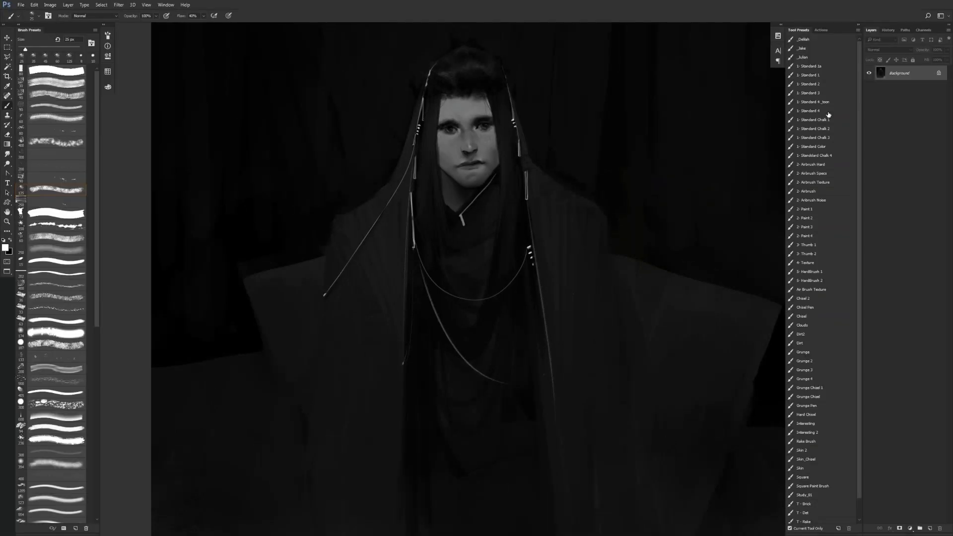
- Switch to the first brush preset at a small size and rework the hanging bar beside the neck into a triangular ornament
left_click(58, 72)
key("bracketleft")
key("bracketleft")
key("bracketleft")
key("bracketleft")
key("bracketleft")
key("bracketleft")
key("bracketleft")
key("bracketleft")
key("bracketleft")
left_click_drag(526, 172, 527, 199)
key("ctrl+z")
left_click(527, 176, "alt")
mouse_move(526, 192)
left_mouse_down()
mouse_move(526, 202)
mouse_move(512, 197)
mouse_move(524, 207)
left_mouse_up()
key("ctrl+z")
mouse_move(525, 173)
left_mouse_down()
mouse_move(514, 195)
mouse_move(524, 205)
left_mouse_up()
- Draw a thinner cord from the triangular ornament across the chest to the opposite cord, and reset the colours with white in front
key("bracketleft")
key("bracketleft")
key("bracketleft")
left_click_drag(512, 196, 431, 259)
key("ctrl+z")
left_click_drag(414, 248, 416, 267)
key("d")
key("x")
- Examine the full figure at several zoom levels to judge the new cords and triangular ornament
key("z")
left_click(492, 250, "alt")
left_click(493, 249, "alt")
left_click(492, 249, "alt")
left_click(490, 280)
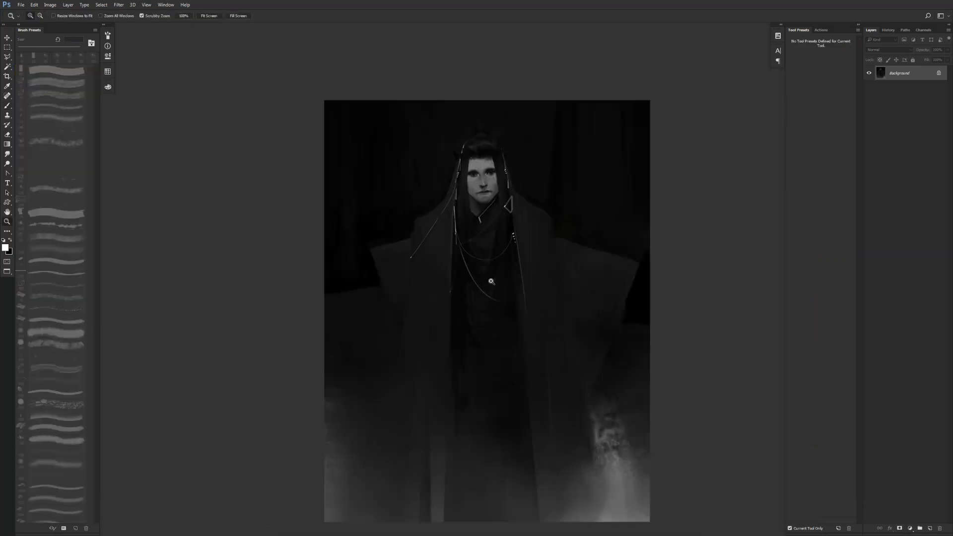
left_click(490, 280)
left_click(490, 280)
left_click(498, 226, "alt")
left_click(498, 227, "alt")
left_click(498, 234)
- Put black in front and shade the folds of the robe and cloak, enlarging the brush from about 45 px up to 400 px
key("b")
key("x")
key("bracketright")
key("bracketright")
key("bracketright")
key("bracketright")
key("bracketright")
key("bracketright")
key("bracketright")
key("bracketright")
key("bracketright")
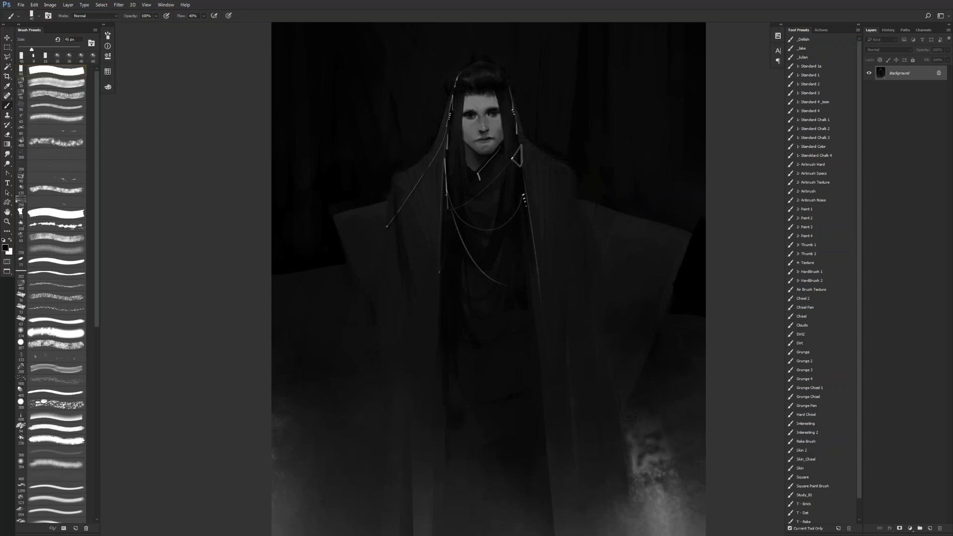
key("bracketright")
key("bracketright")
key("bracketright")
key("bracketright")
key("bracketright")
key("bracketright")
key("bracketright")
key("bracketright")
key("bracketleft")
key("bracketleft")
key("bracketleft")
key("bracketleft")
key("bracketleft")
key("bracketleft")
key("bracketleft")
key("bracketleft")
key("bracketleft")
key("bracketleft")
key("bracketleft")
key("bracketright")
key("bracketright")
- Examine the full figure at several zoom levels with the interface hidden to judge the dark shading
key("z")
left_click(563, 407, "alt")
left_click(563, 407, "alt")
key("f")
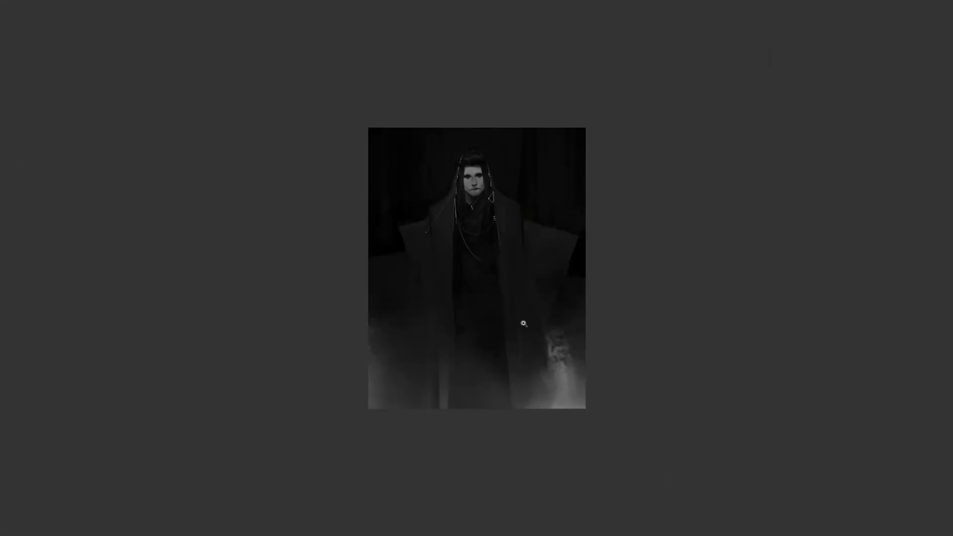
left_click(524, 324)
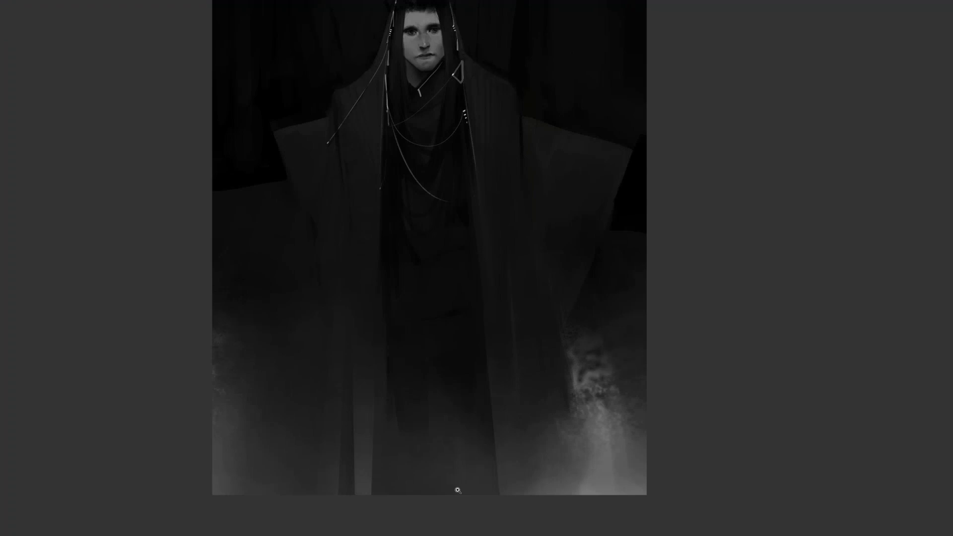
key("ctrl+minus")
key("f")
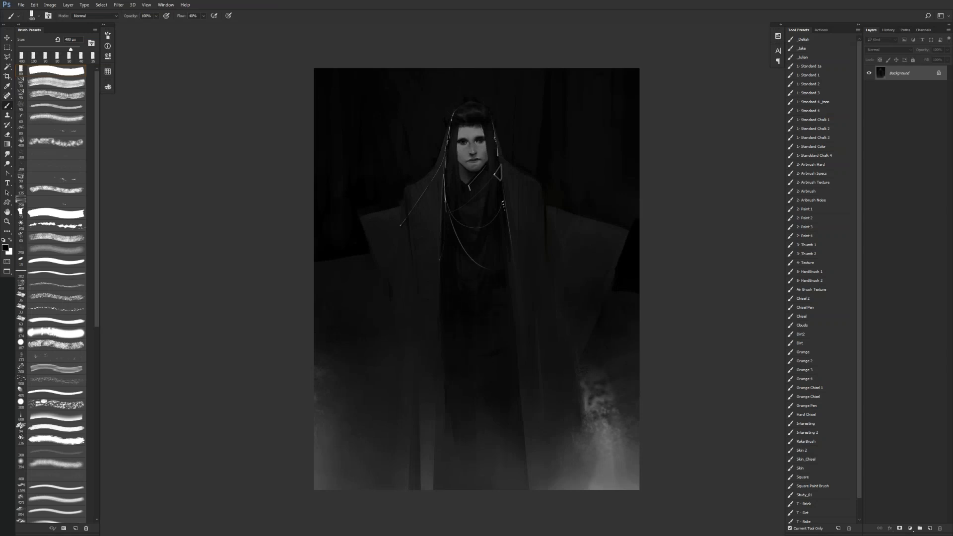
- Sample a tone from the lower robe, blend the shading there with a smaller brush, and reset the colours to default
left_click(483, 421, "alt")
key("bracketleft")
key("bracketleft")
key("bracketleft")
key("bracketleft")
key("d")
- Check the whole figure and darken the lower part of the cloak with the brush at 100 px
key("z")
left_click(443, 275)
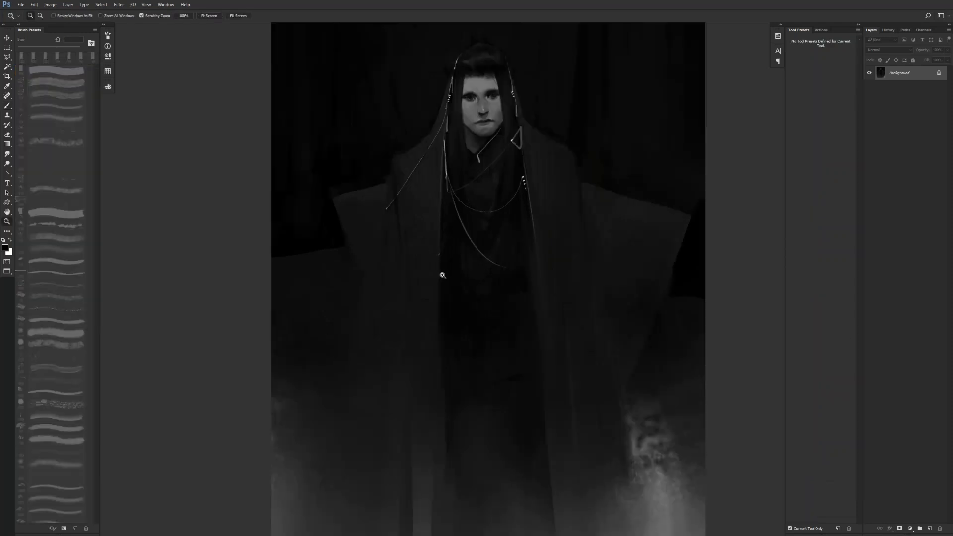
left_click(443, 276, "alt")
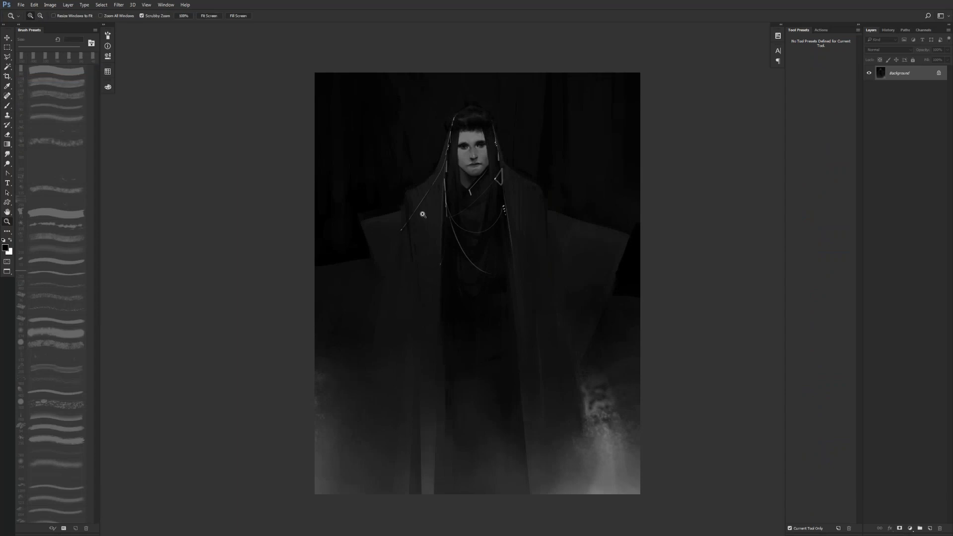
left_click(414, 200)
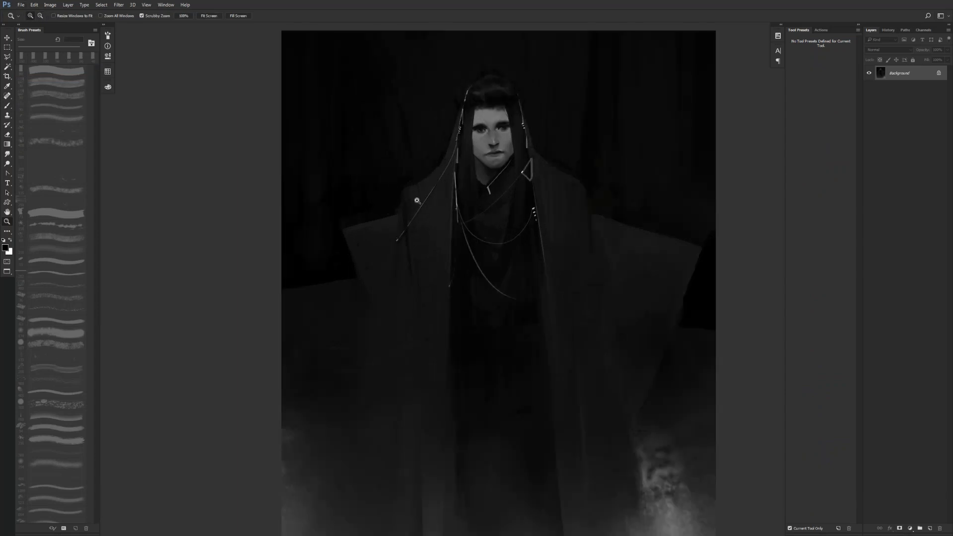
key("b")
key("bracketleft")
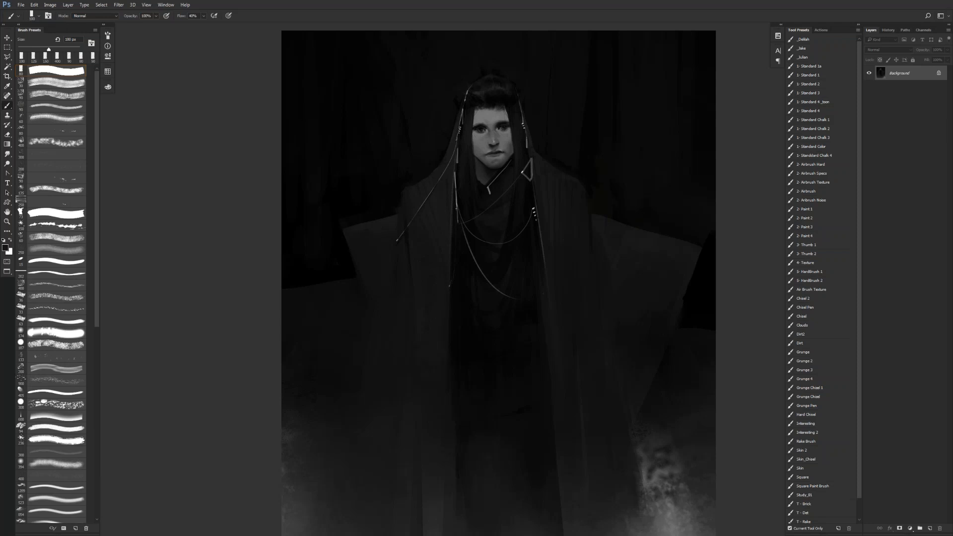
- Paint short dark bars down both lower front edges of the cloak with the 100 px brush
key("z")
left_click(527, 382, "alt")
left_click(528, 382, "alt")
left_click(527, 382, "alt")
left_click(523, 395)
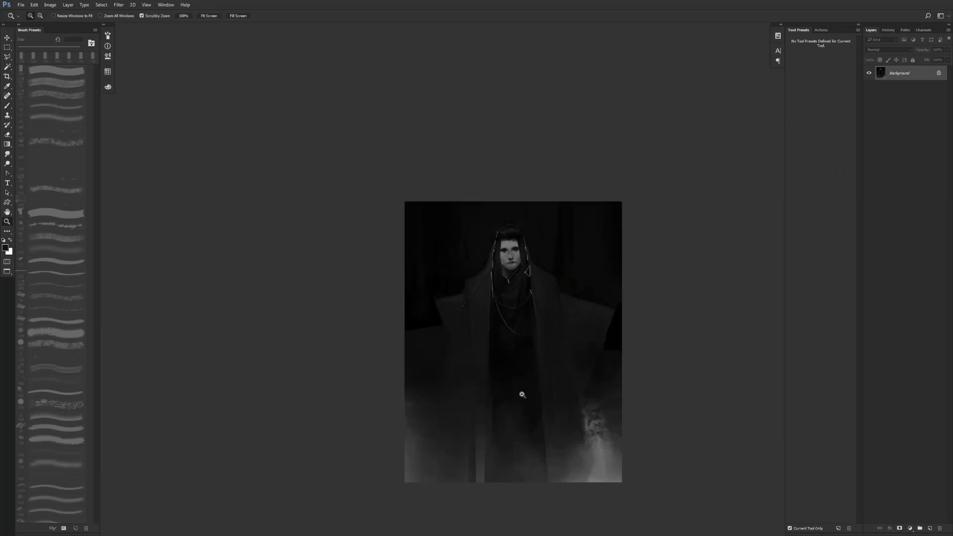
left_click(523, 395)
left_click(518, 394)
key("b")
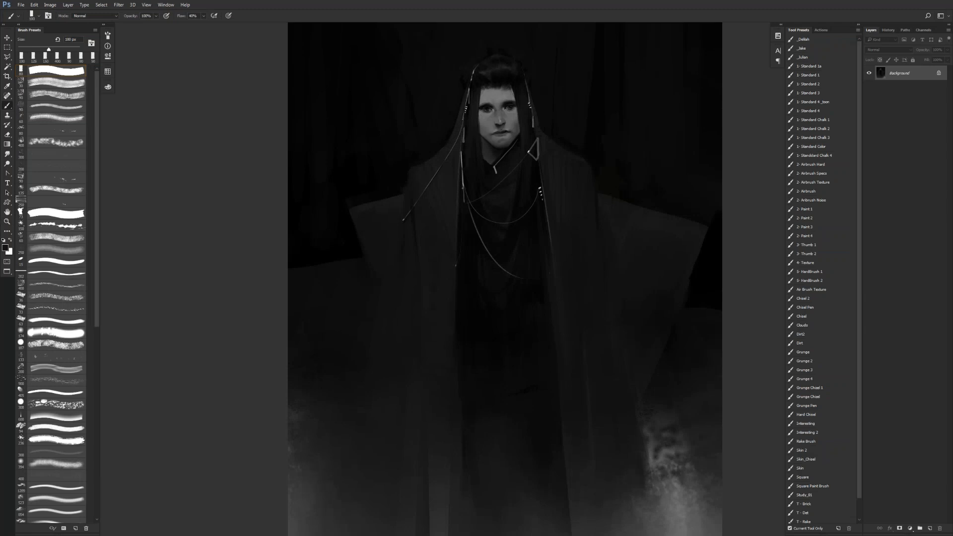
left_click_drag(433, 501, 419, 463)
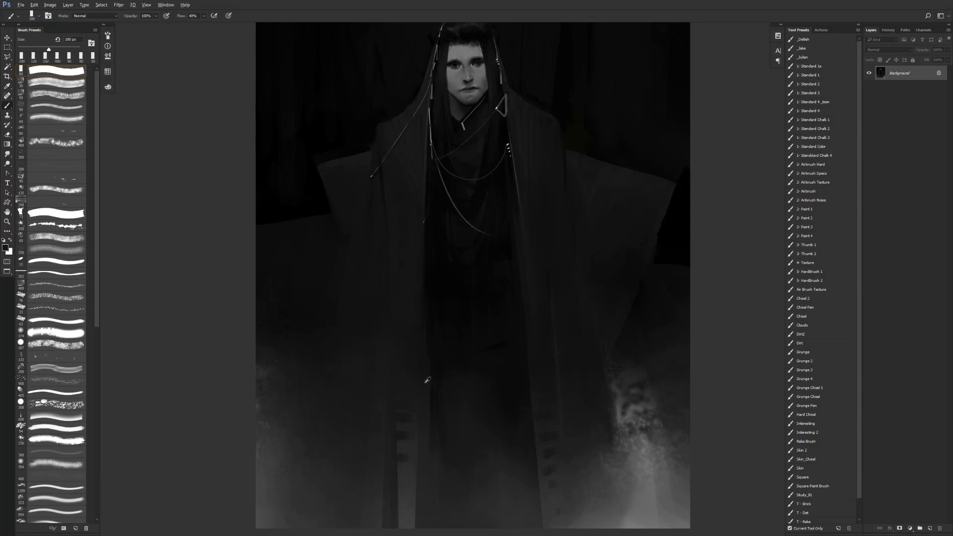
- Paint a diagonal sash across the waist of the inner robe with a reduced brush, redoing the first stroke
key("bracketleft")
left_click_drag(432, 355, 512, 311)
key("ctrl+z")
key("bracketleft")
key("bracketleft")
key("bracketleft")
key("bracketleft")
key("bracketleft")
key("bracketleft")
left_click_drag(438, 342, 431, 330)
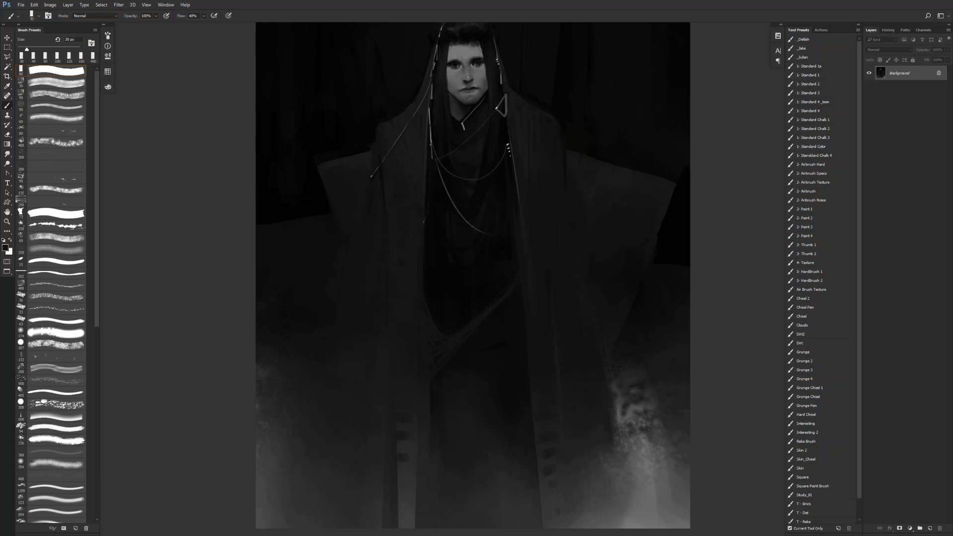
- Draw fine draped lines above the waist sash and a thin dark vertical line down the lower robe with a smaller brush
key("z")
left_click(503, 304, "alt")
left_click(503, 305, "alt")
key("ctrl+shift+h")
key("ctrl+shift+h")
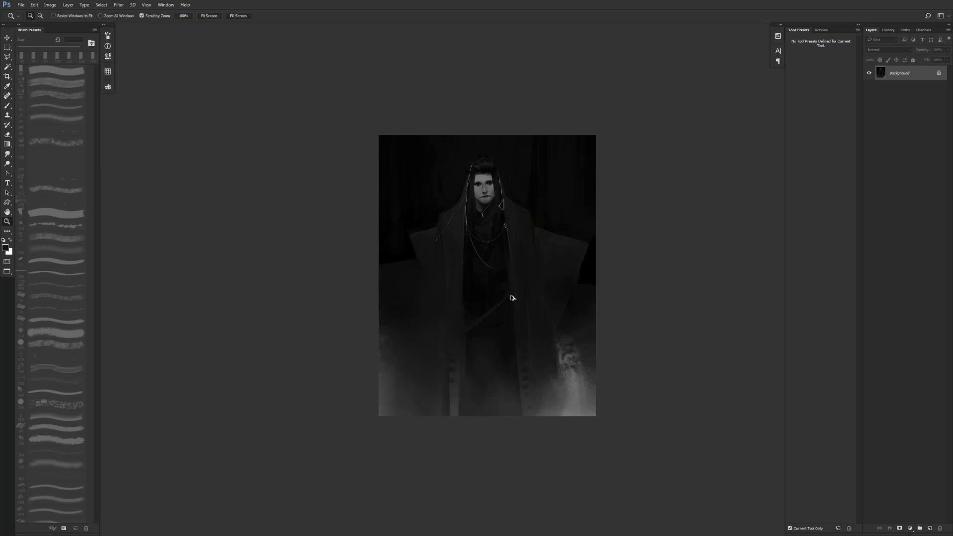
key("ctrl+0")
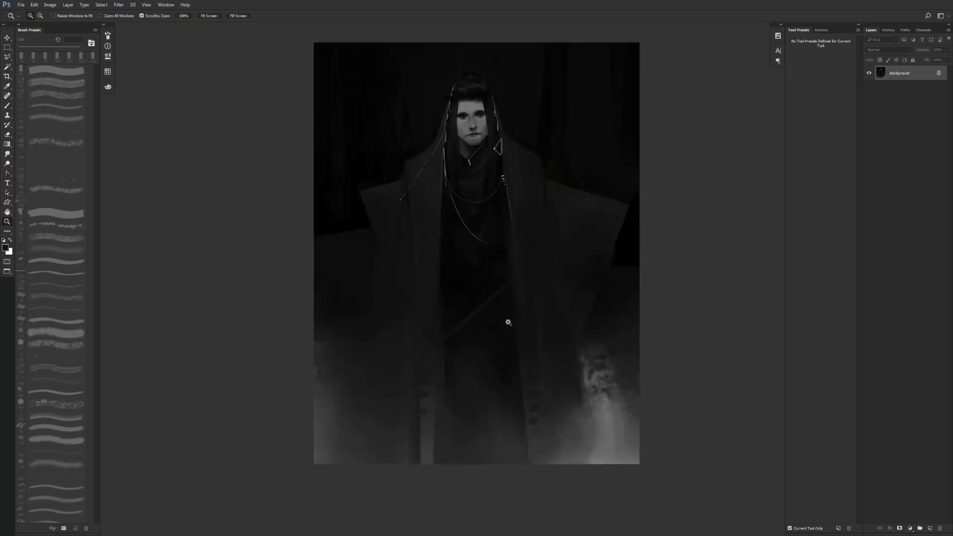
key("b")
key("bracketleft")
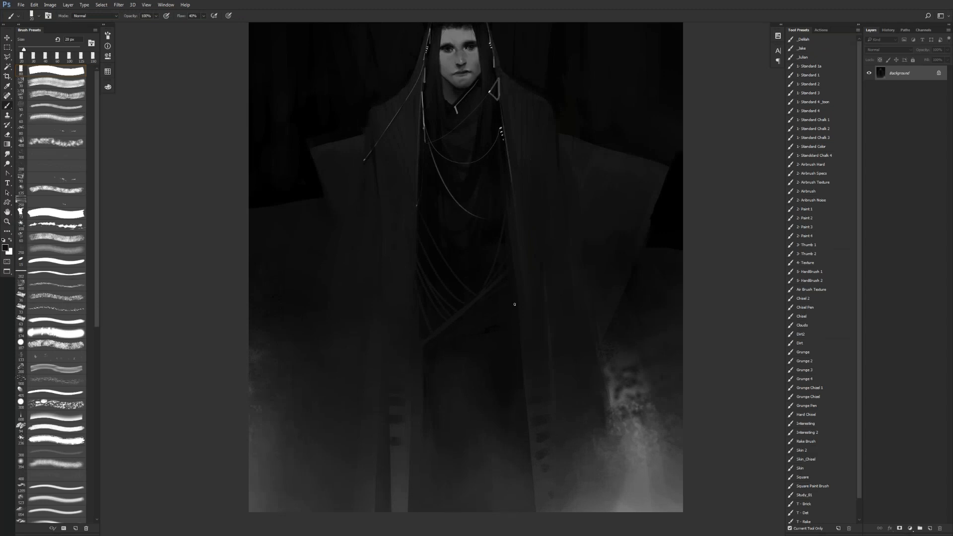
left_click_drag(512, 431, 508, 512)
- Select the robe panel below the sash with the Polygonal Lasso, lay low-opacity gradients over the lower robe, and clear the selection
key("z")
left_click(508, 427, "alt")
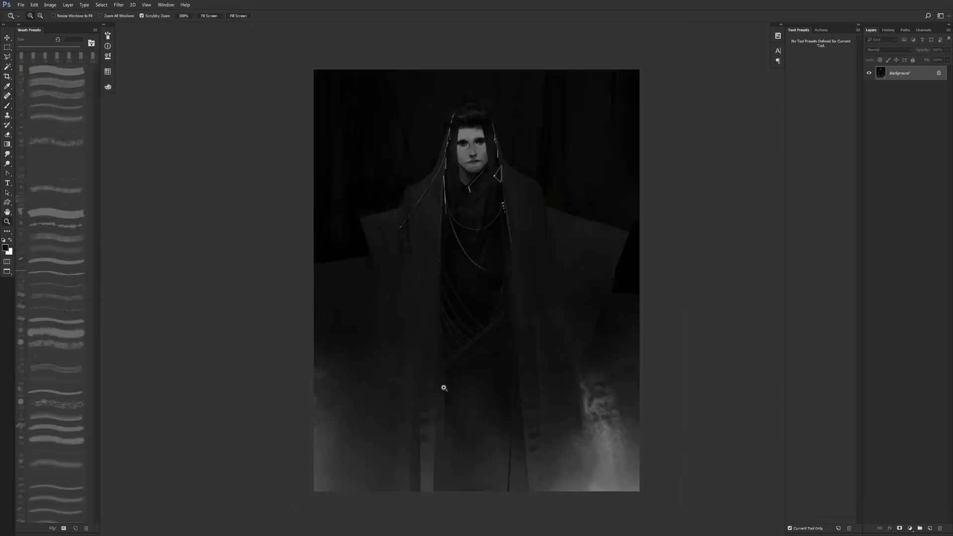
key("l")
left_click(442, 371)
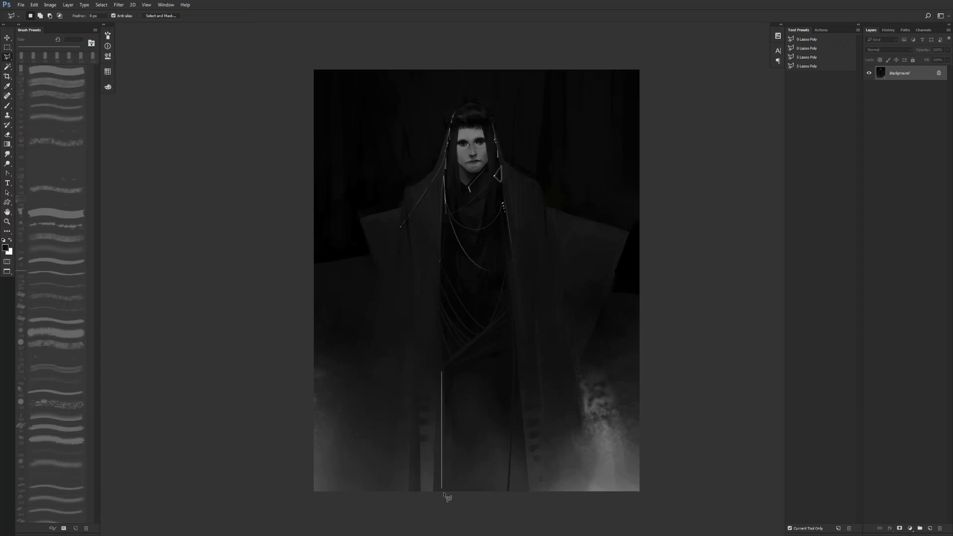
left_click(451, 510)
left_click(499, 510)
left_click(471, 370)
left_click(442, 371)
key("g")
key("ctrl+d")
left_click_drag(456, 435, 493, 347)
left_click_drag(424, 471, 463, 379)
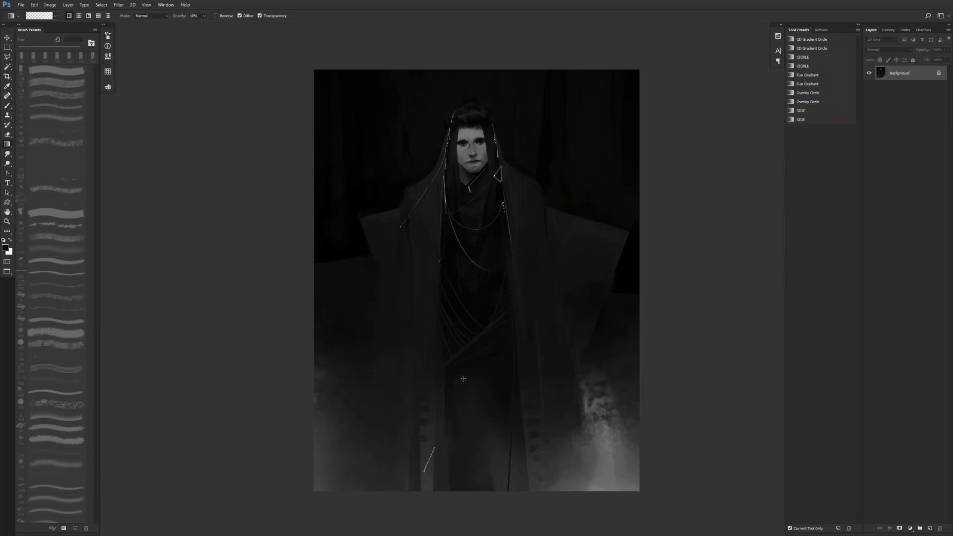
- View the whole painting in another screen mode with the panels hidden, returning to it after a look at the open windows
key("f")
key("f")
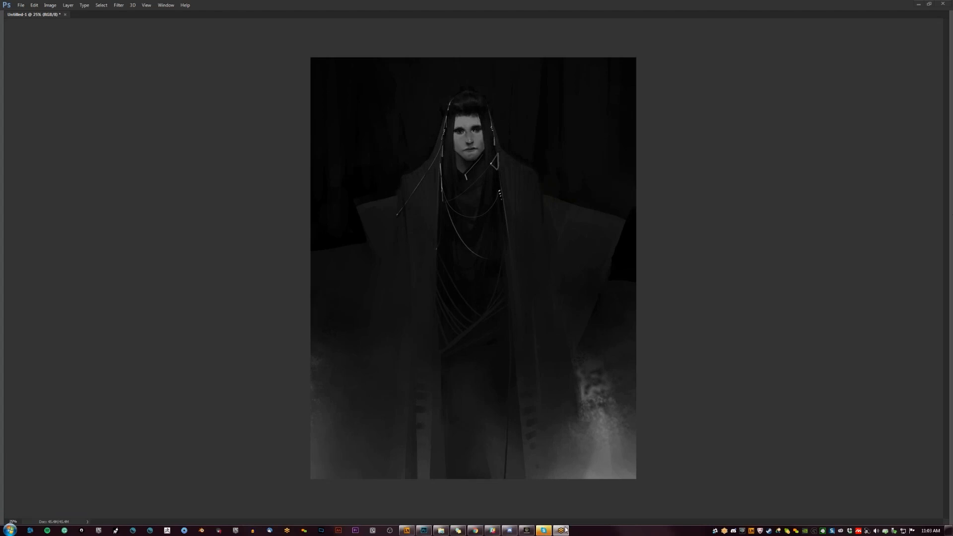
key("alt+Tab")
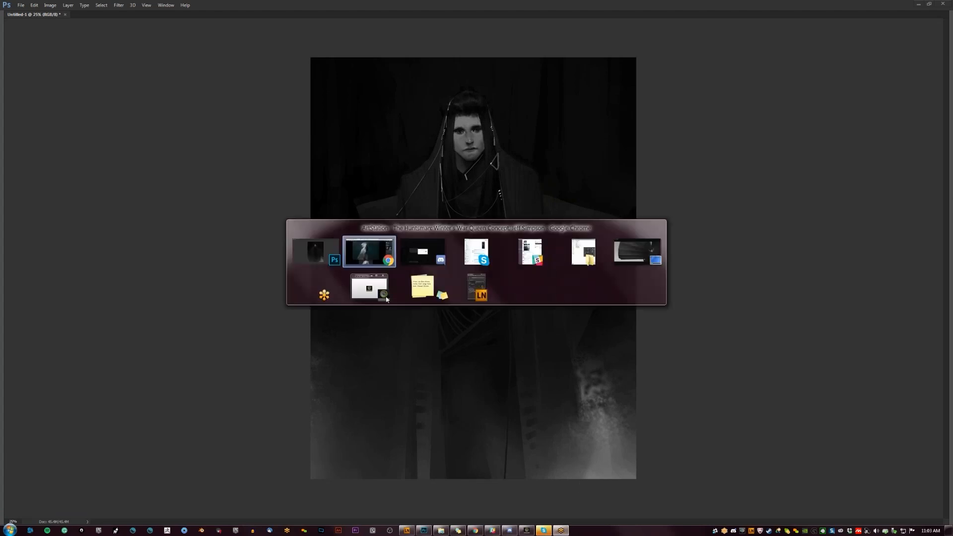
left_click(323, 274)
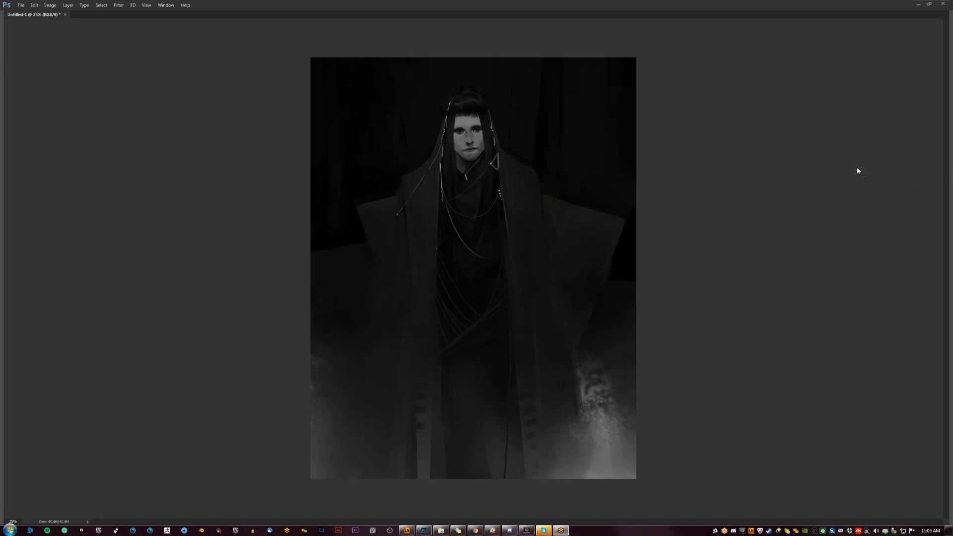